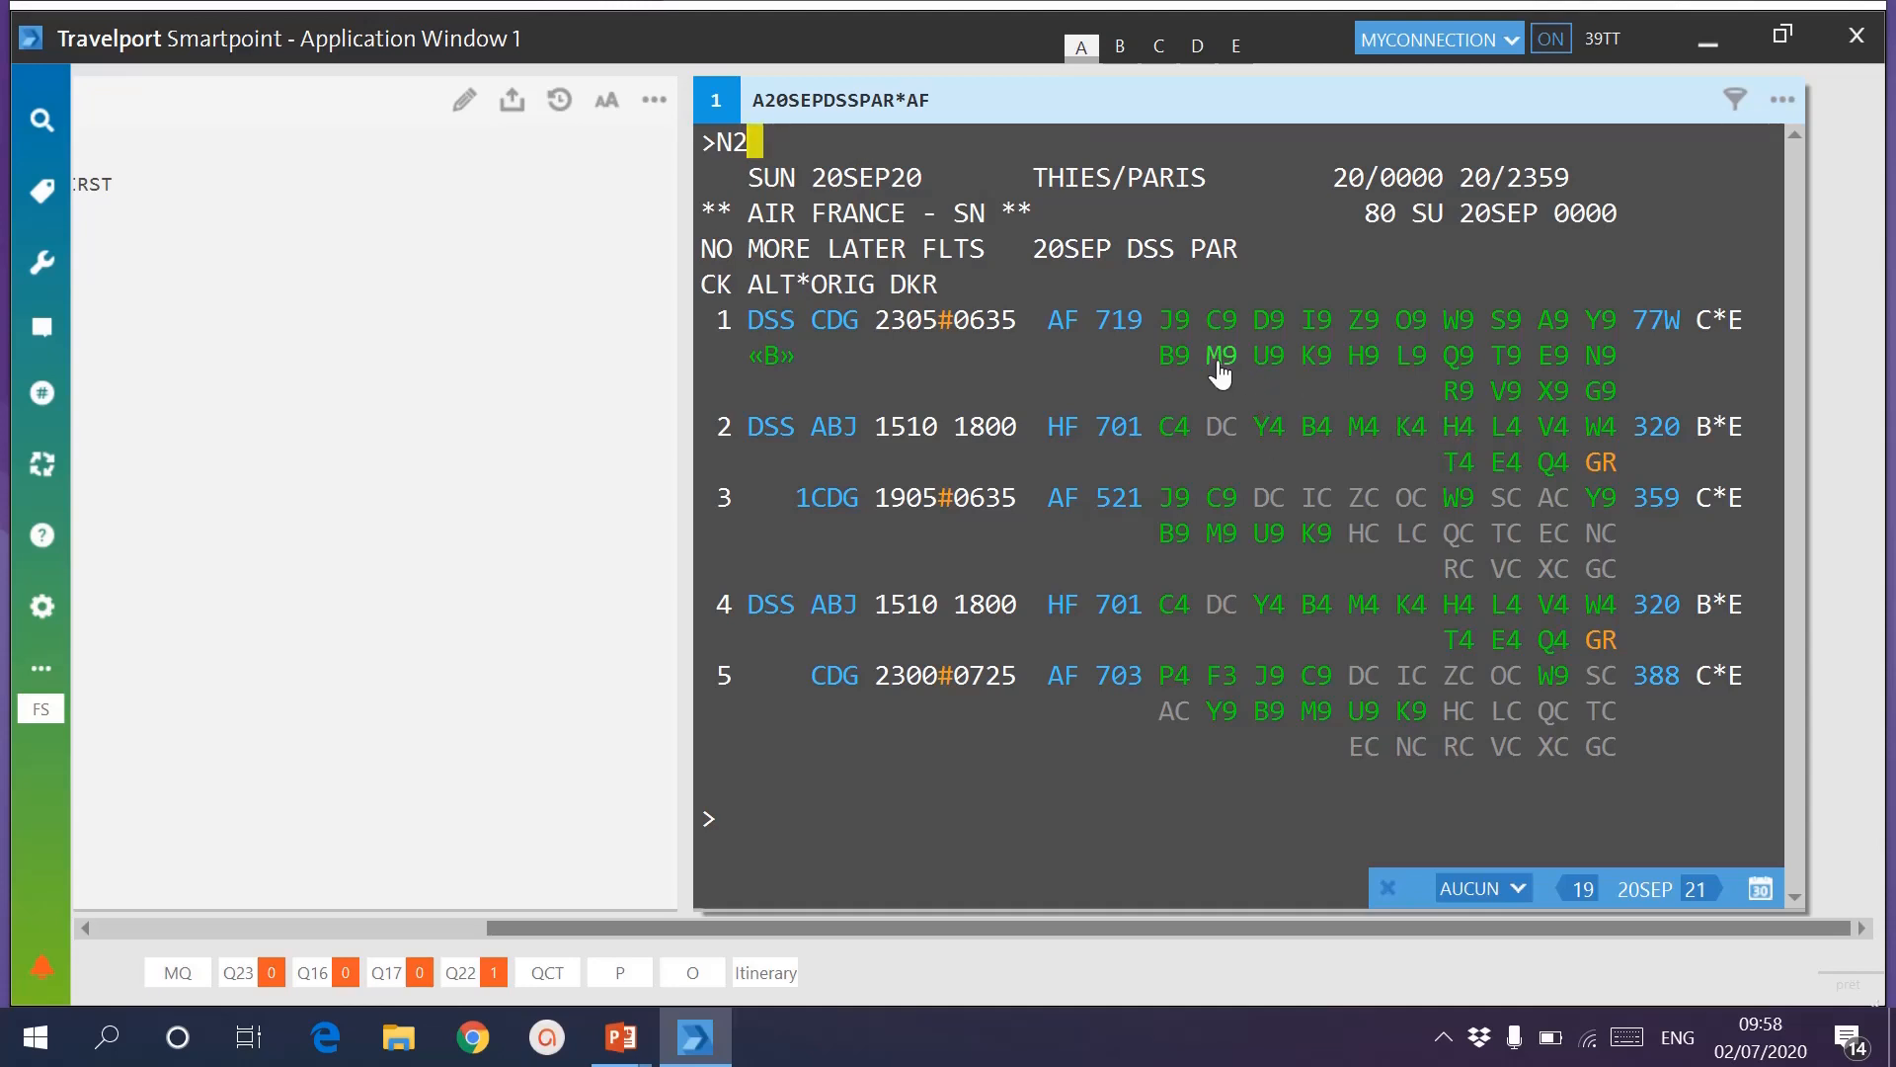
Sell two M-class seats on the first outbound flight, AF 719, with the entry N2M1 and view the PNR.
{"action": "type", "text": "M"}
{"action": "type", "text": "1"}
{"action": "key", "text": "Return"}
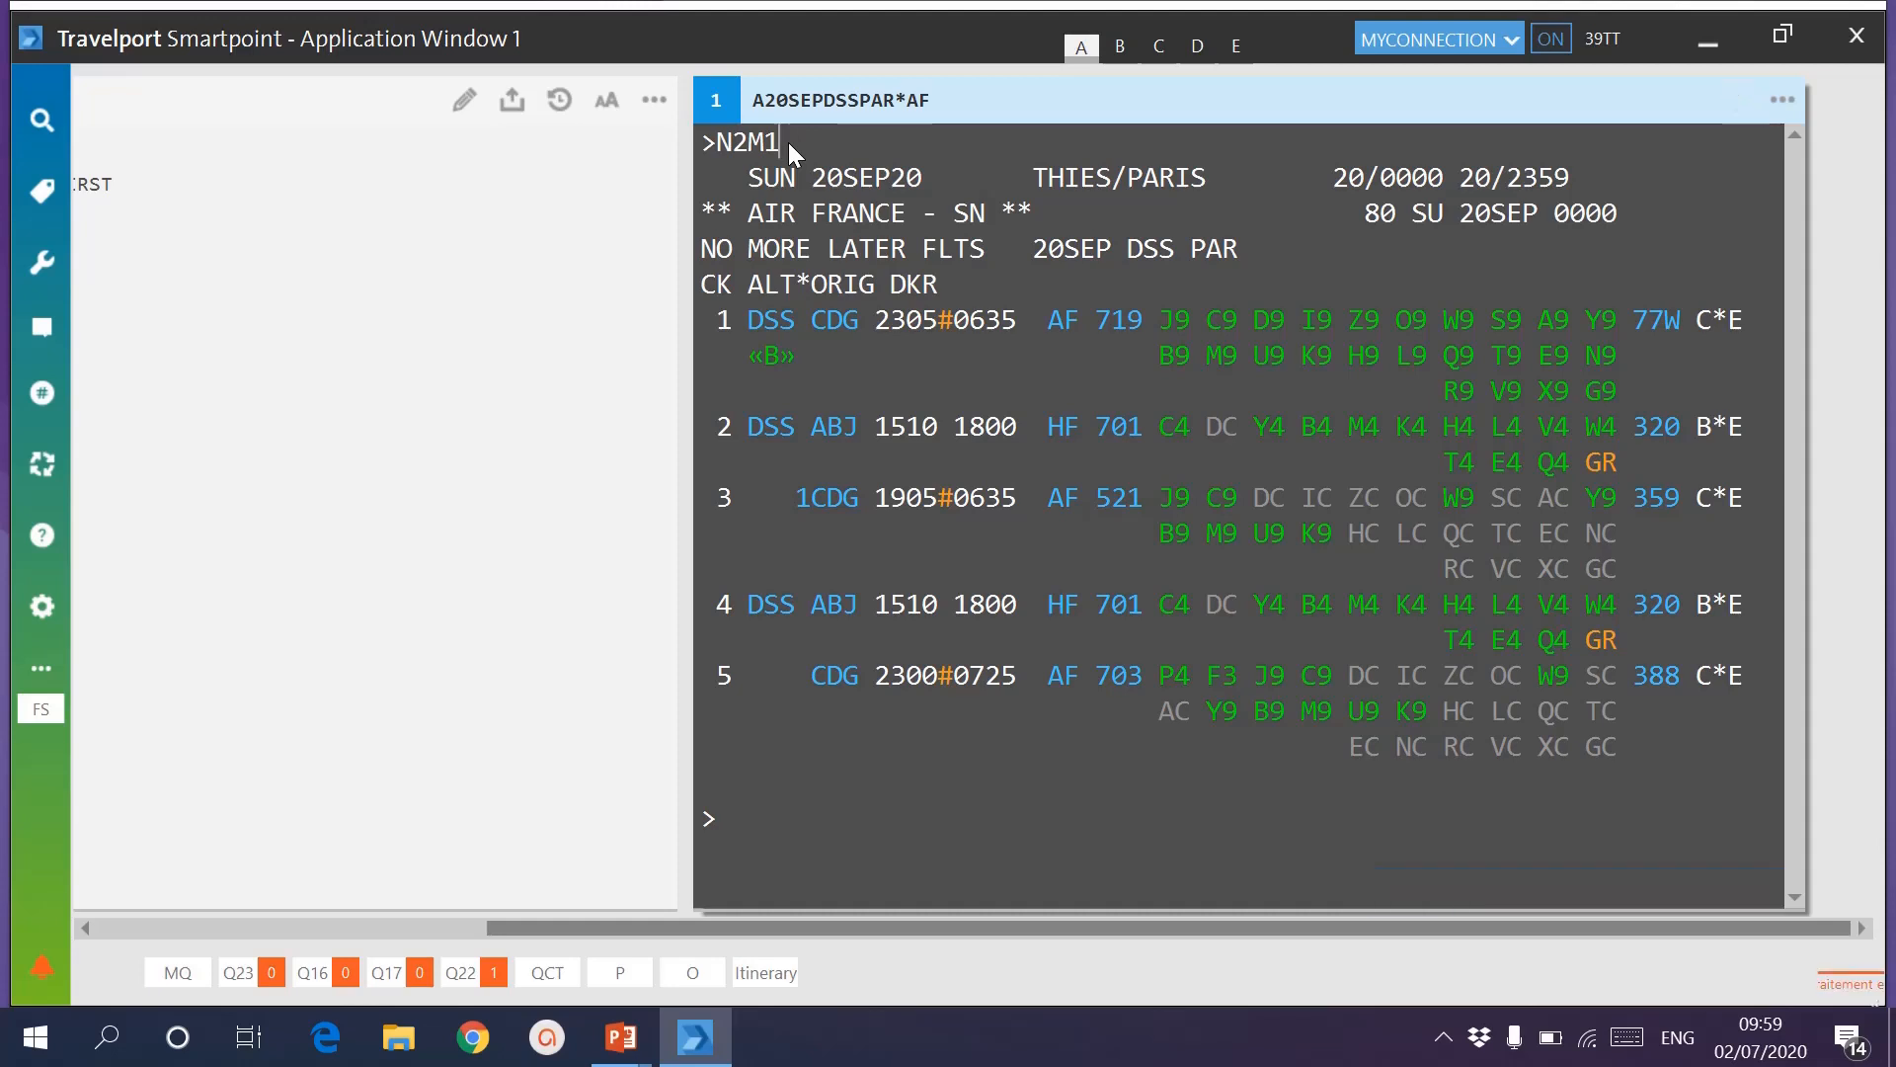
{"action": "left_click", "coordinate": [180, 921]}
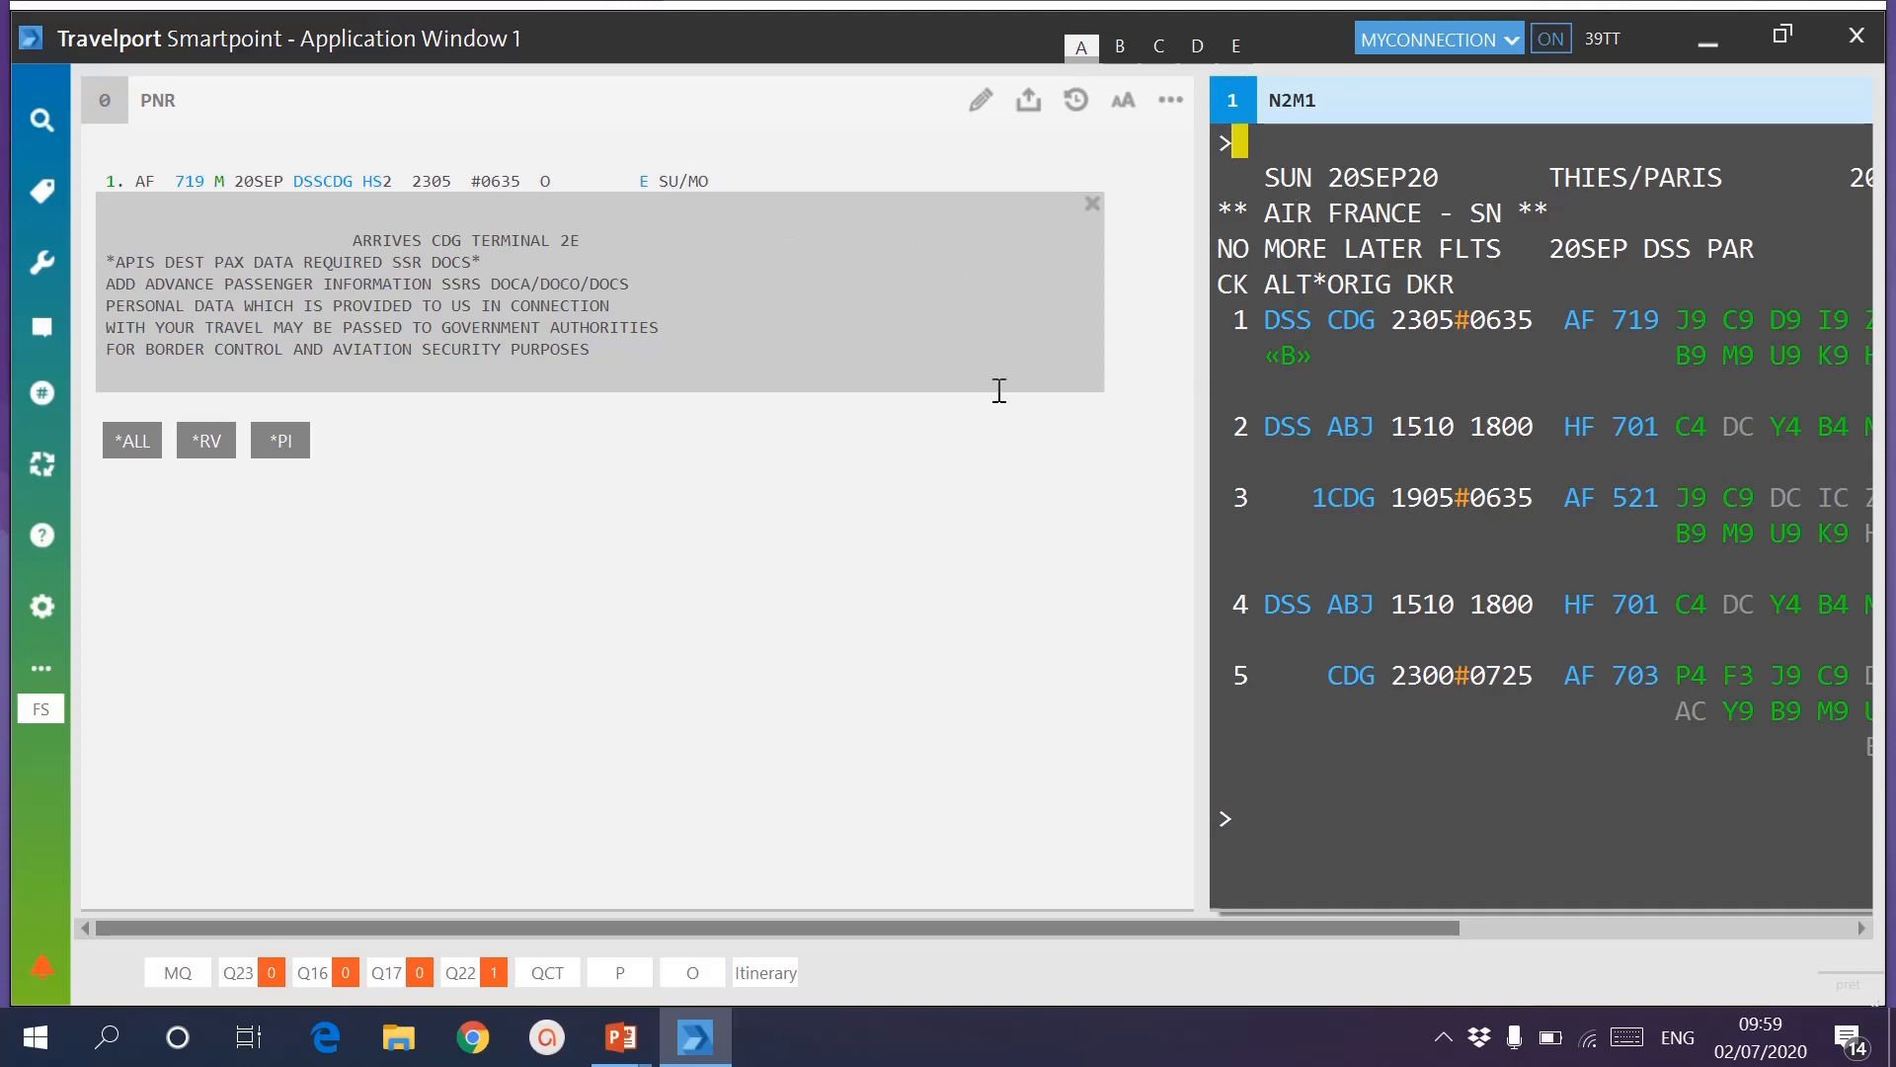
Display the Air France return availability for 20 October with the entry AR20OCT*AF.
{"action": "left_click", "coordinate": [1268, 838]}
{"action": "left_click", "coordinate": [1721, 928]}
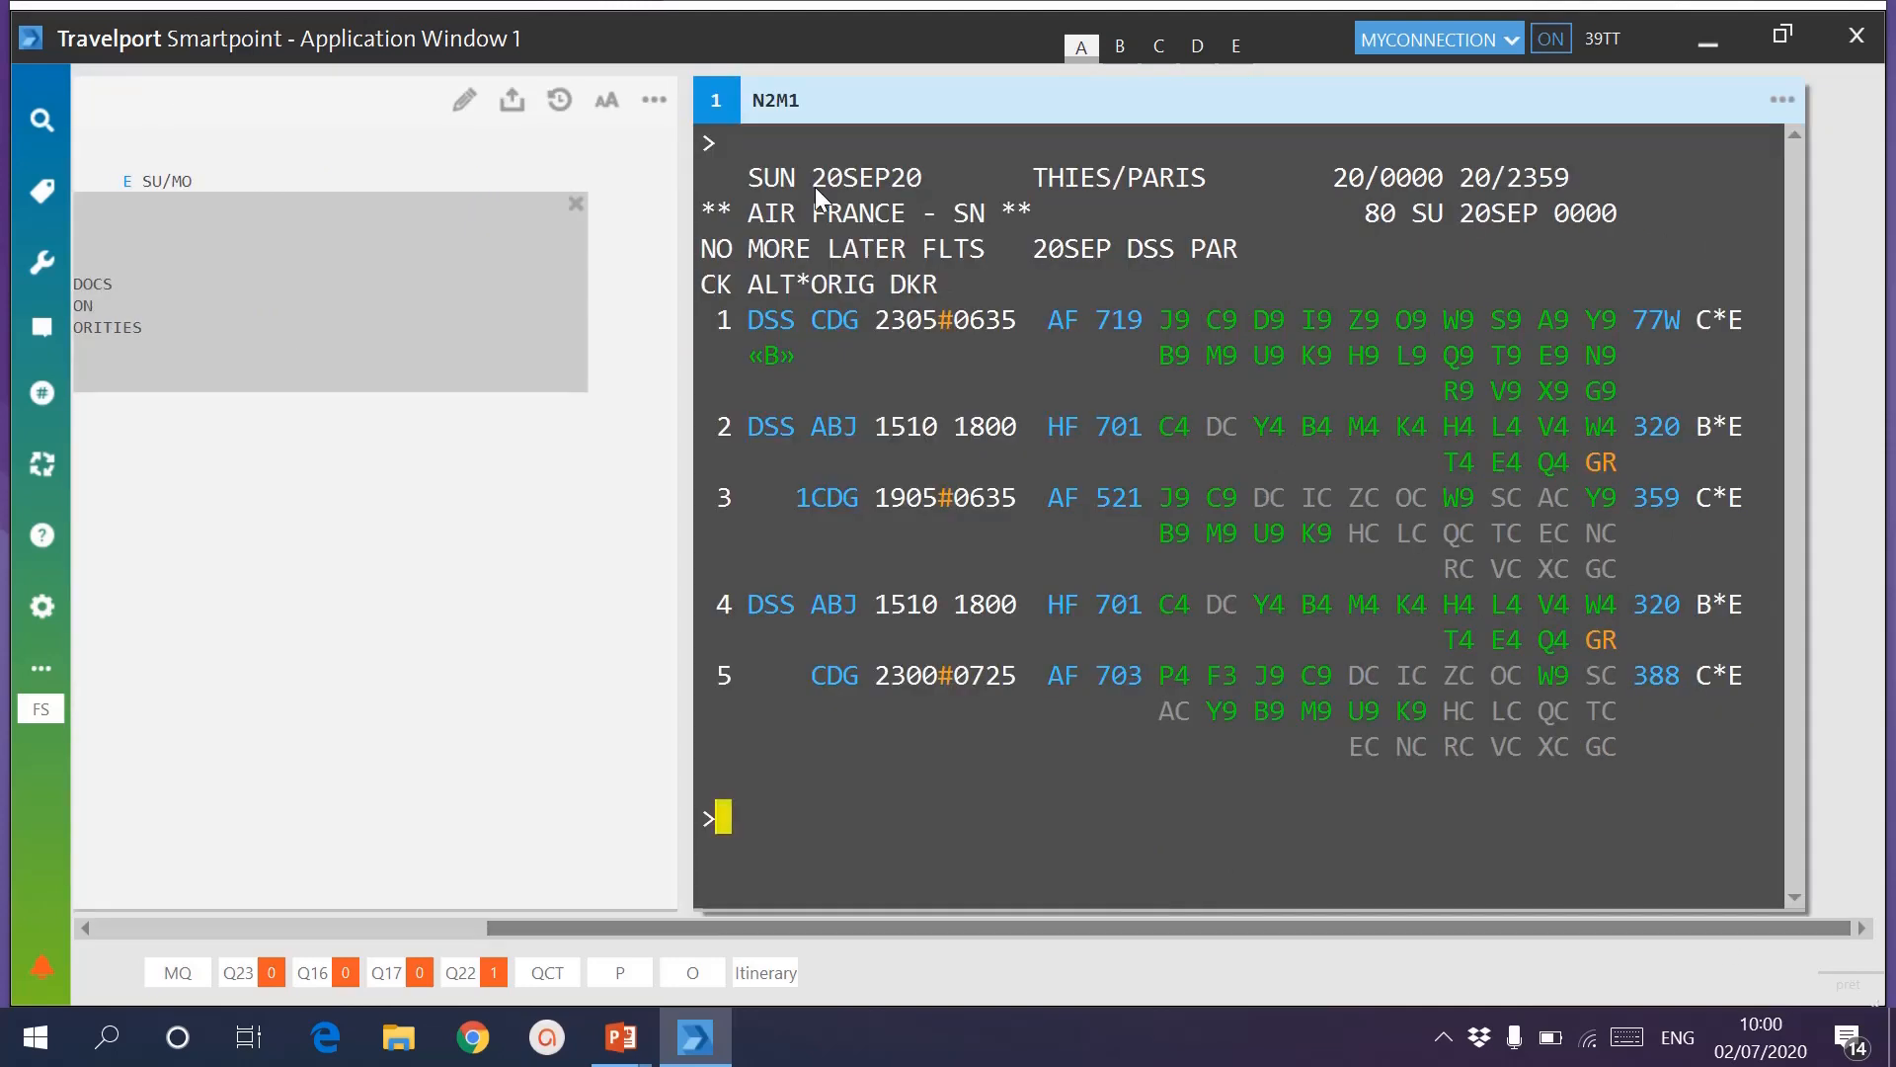
{"action": "left_click", "coordinate": [790, 140]}
{"action": "type", "text": "20OCT"}
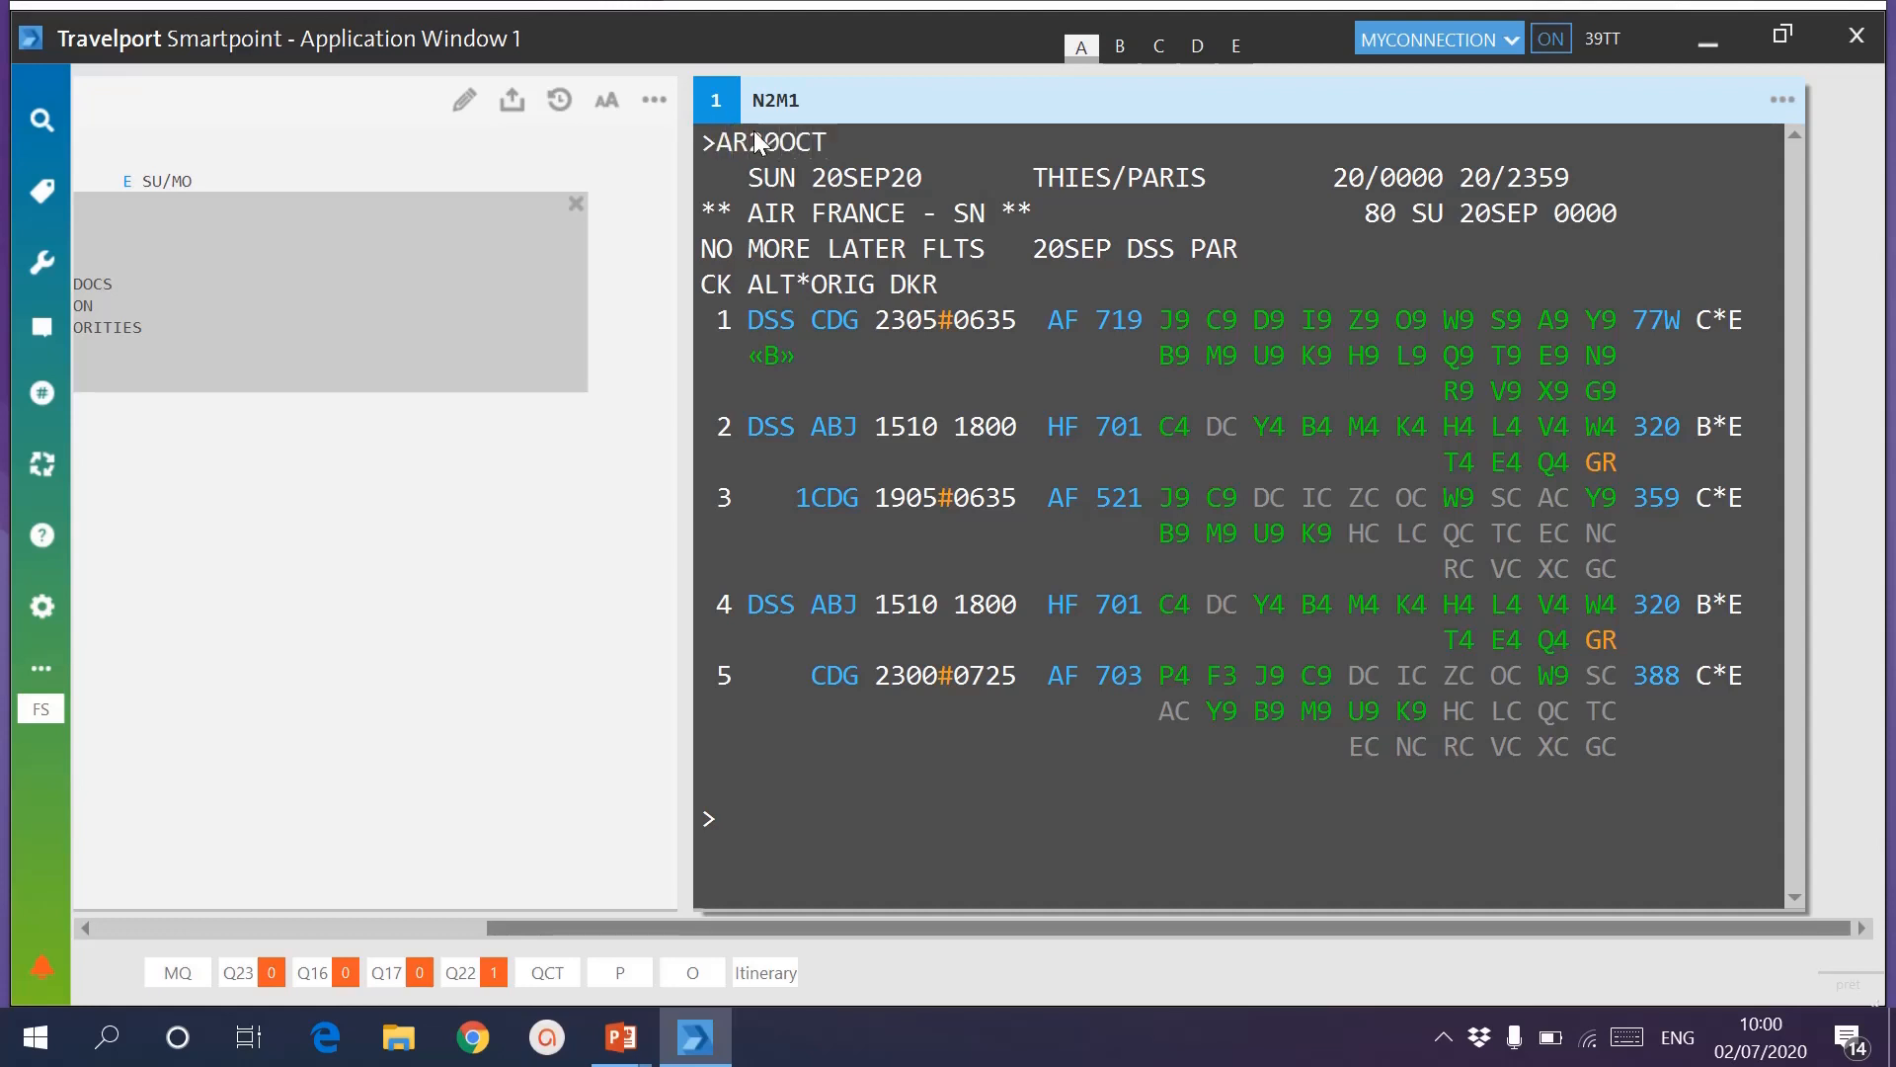
{"action": "type", "text": "*AF"}
{"action": "key", "text": "Return"}
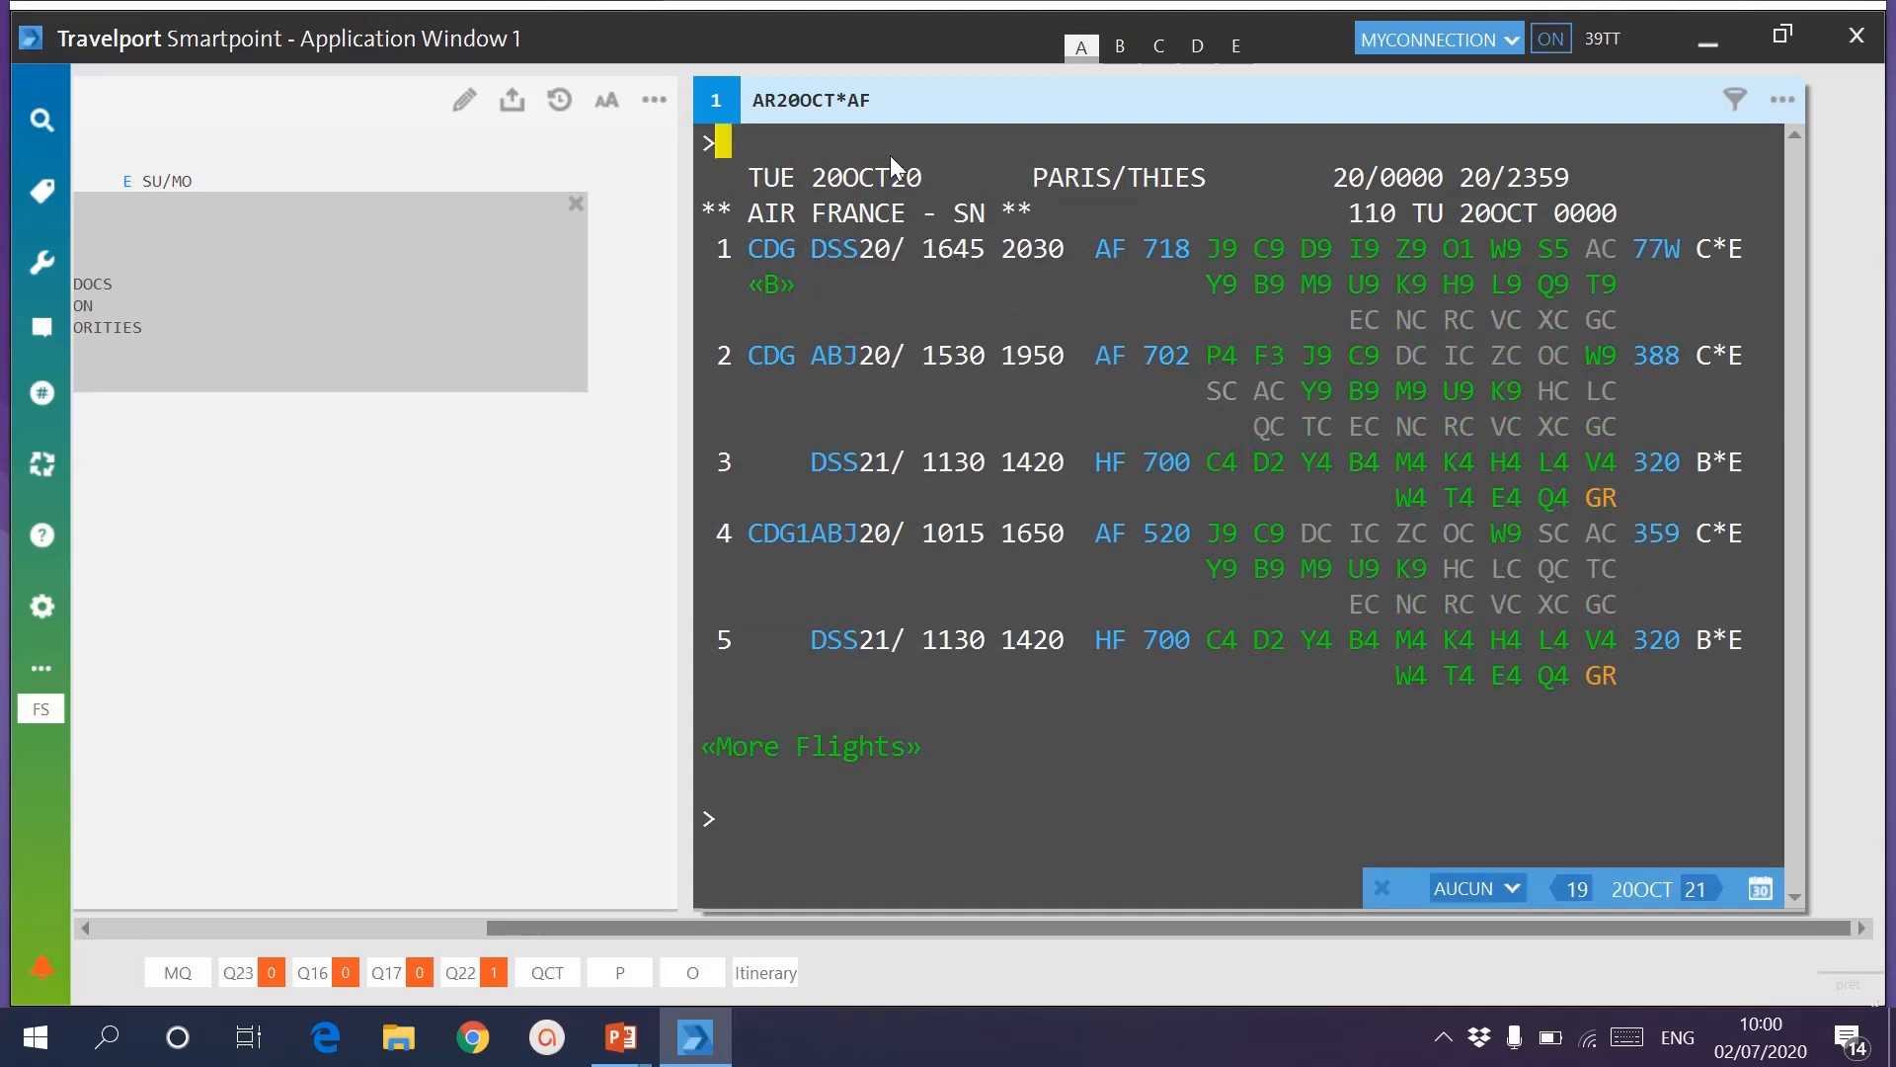
Sell two U-class seats on the first return flight, AF 718, with the entry N2U1 and view the PNR.
{"action": "type", "text": "N2U"}
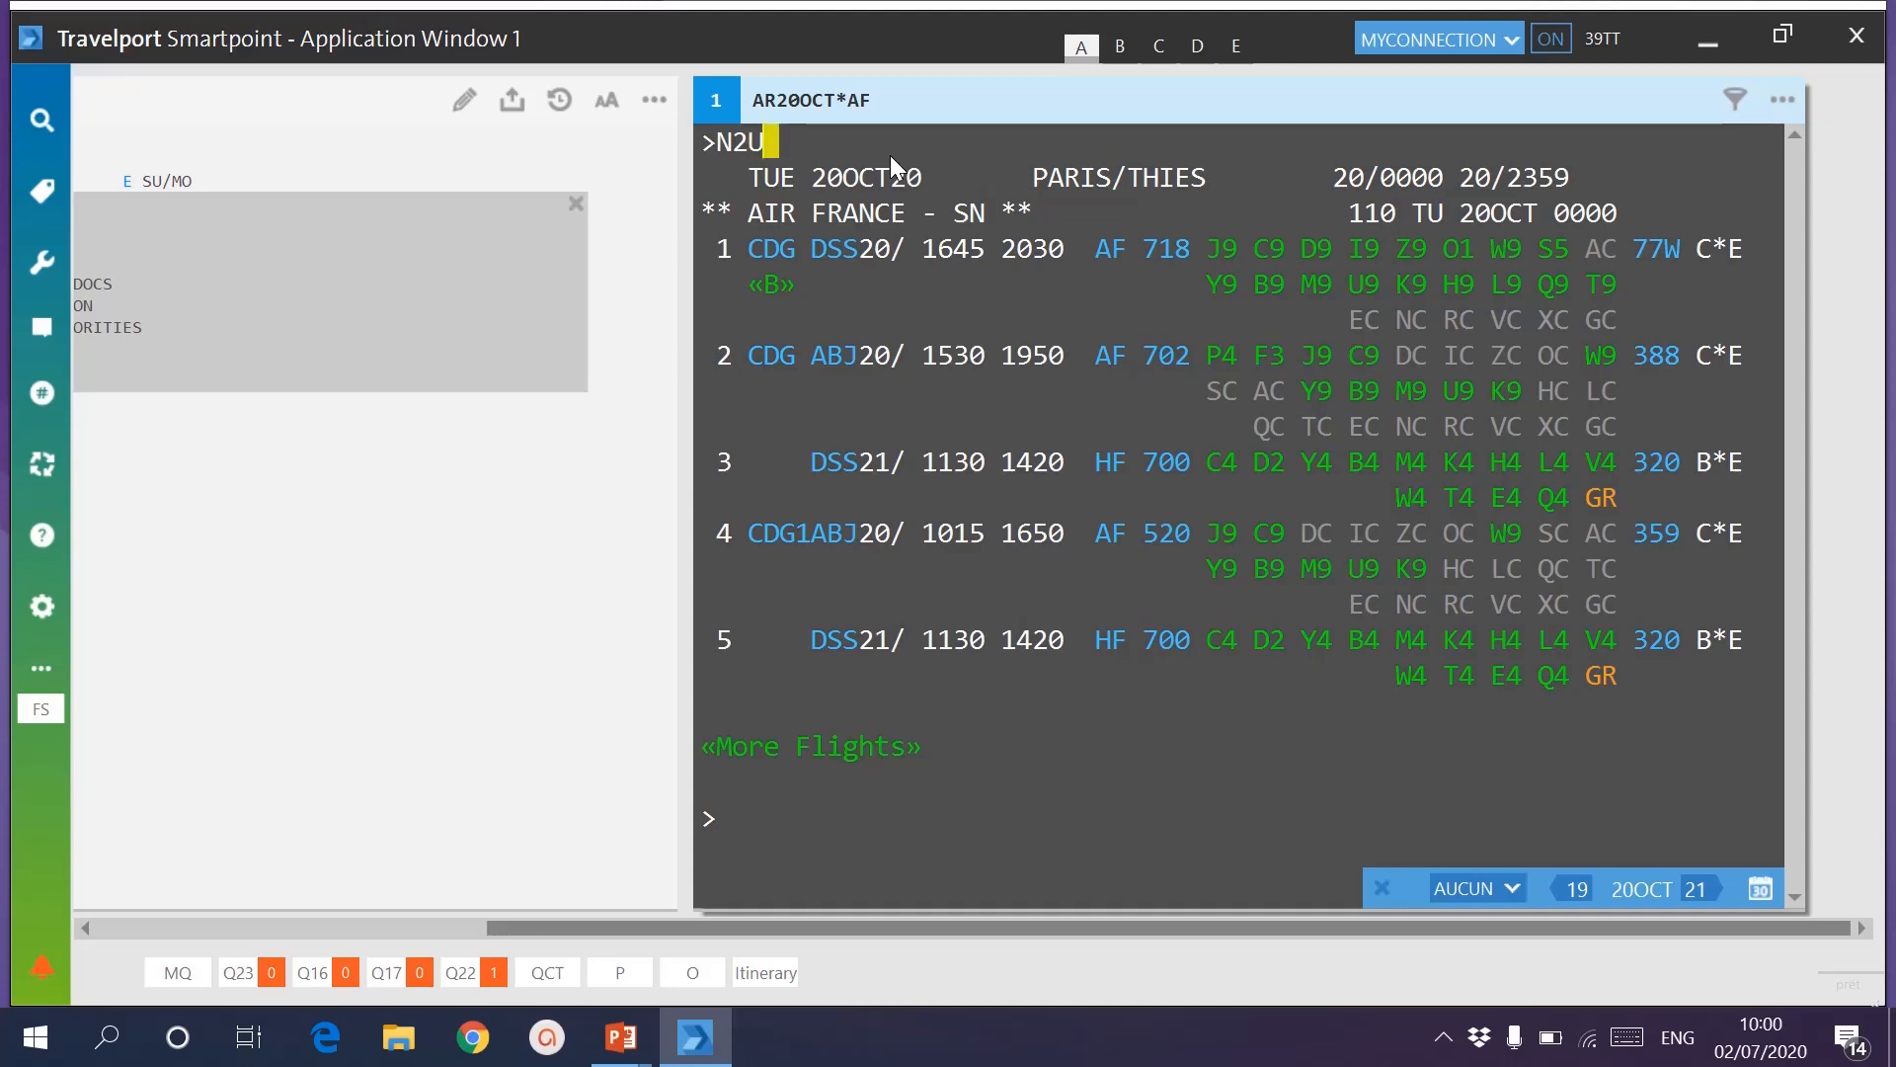
{"action": "type", "text": "1"}
{"action": "key", "text": "Return"}
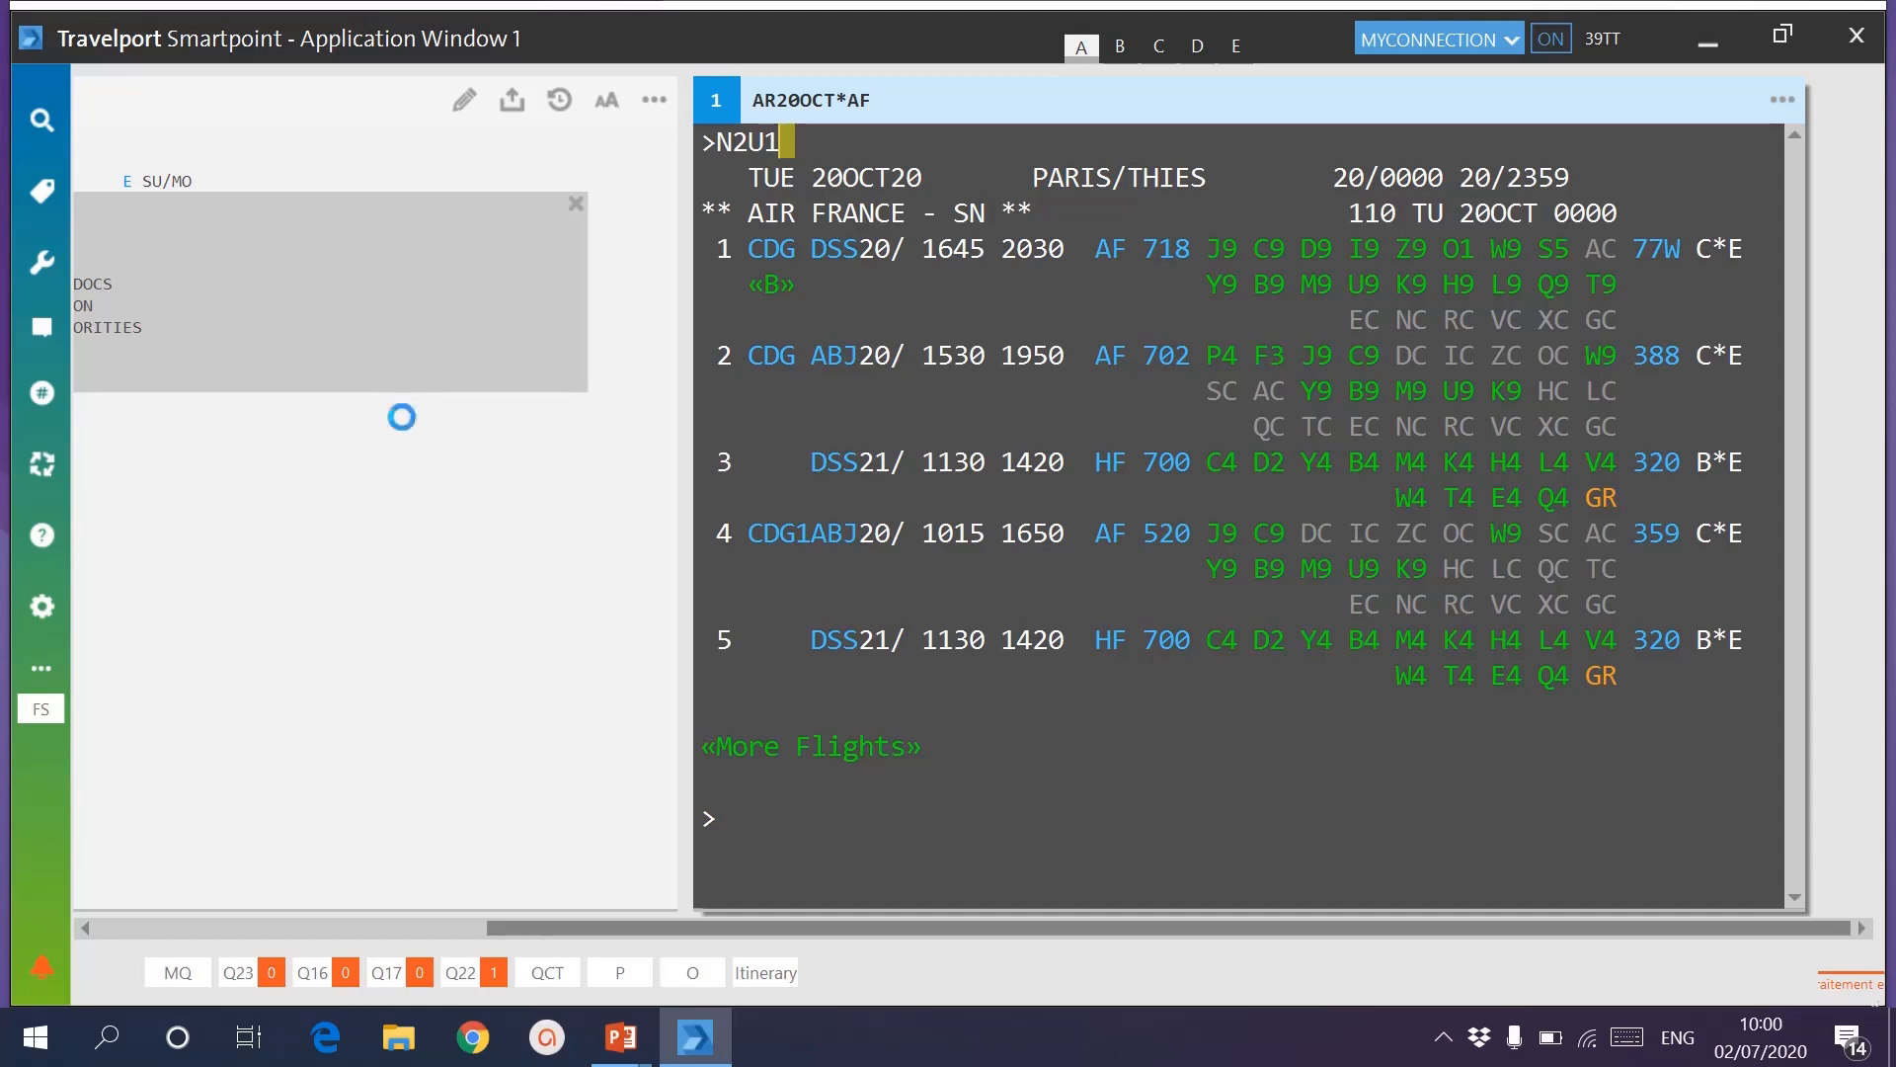
{"action": "left_click", "coordinate": [136, 927]}
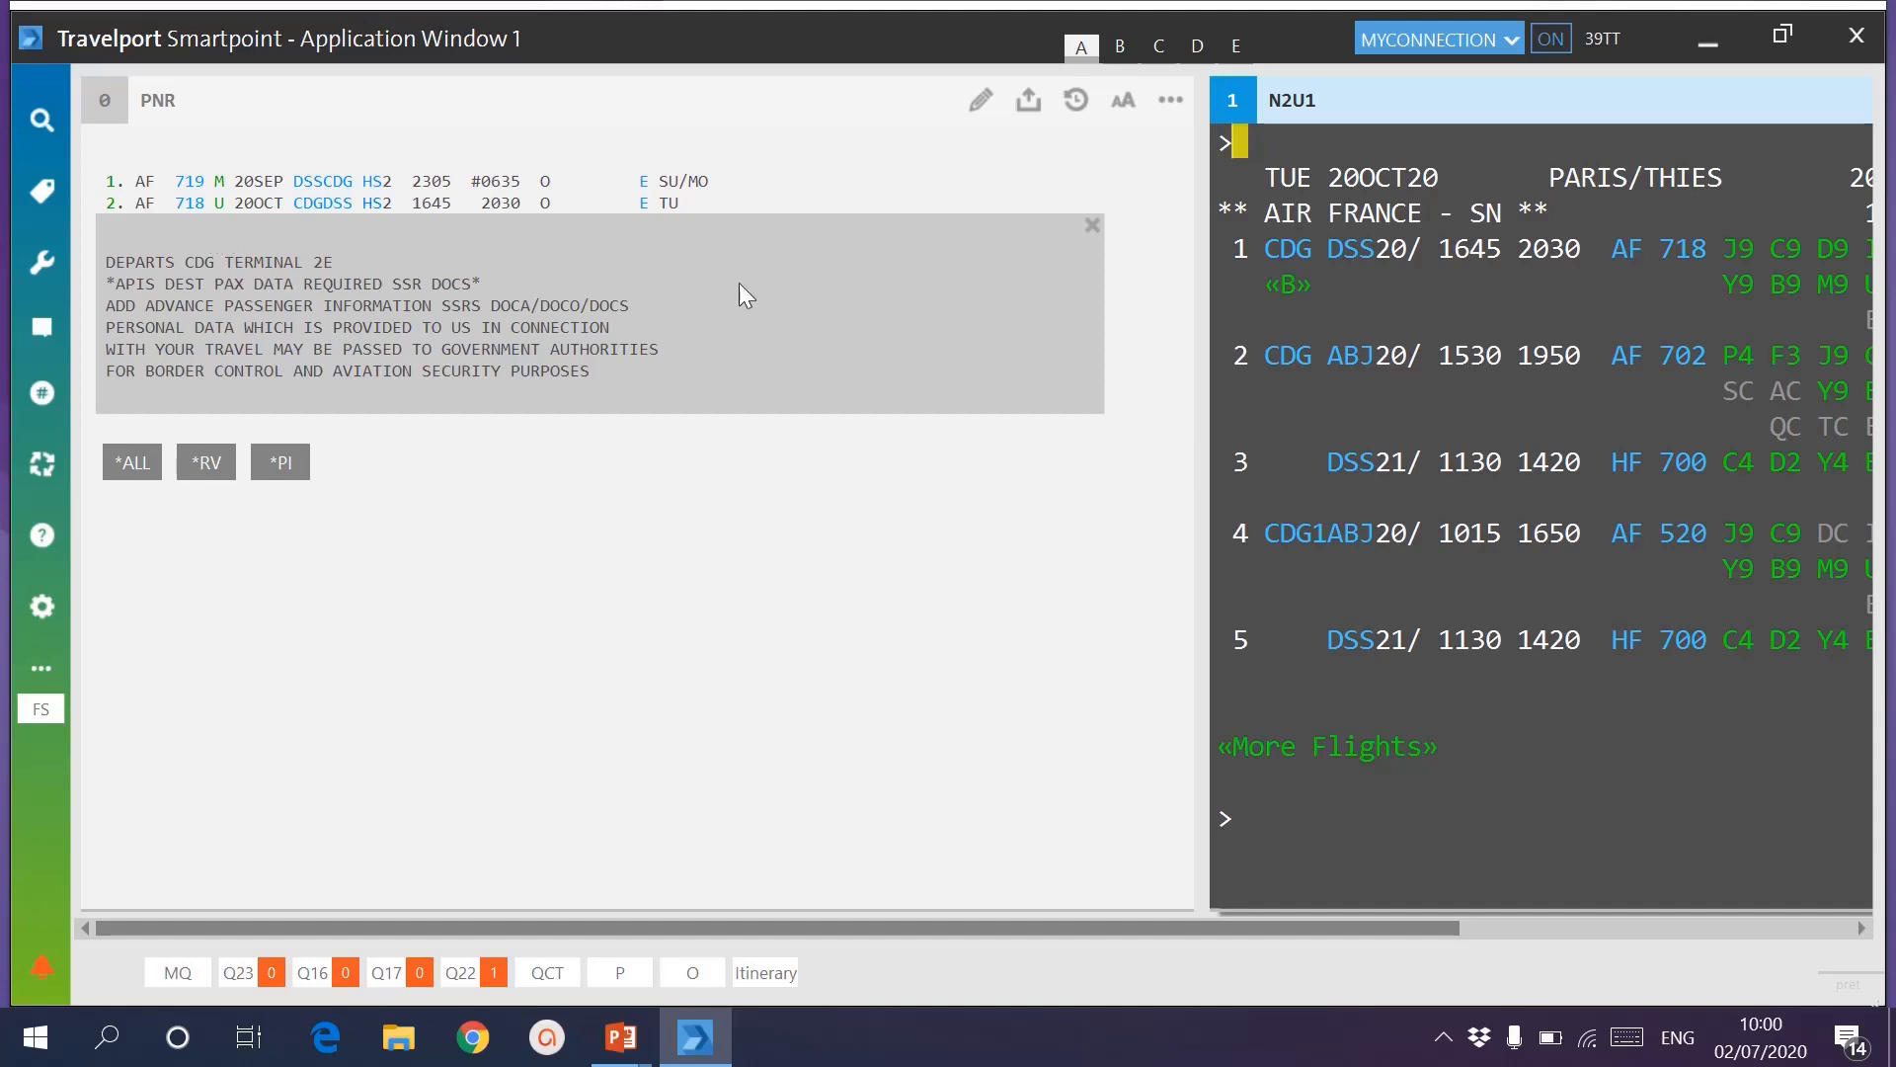
Clear the terminal window and ignore the current booking file with the entry I.
{"action": "left_click", "coordinate": [1261, 845]}
{"action": "left_click", "coordinate": [1581, 933]}
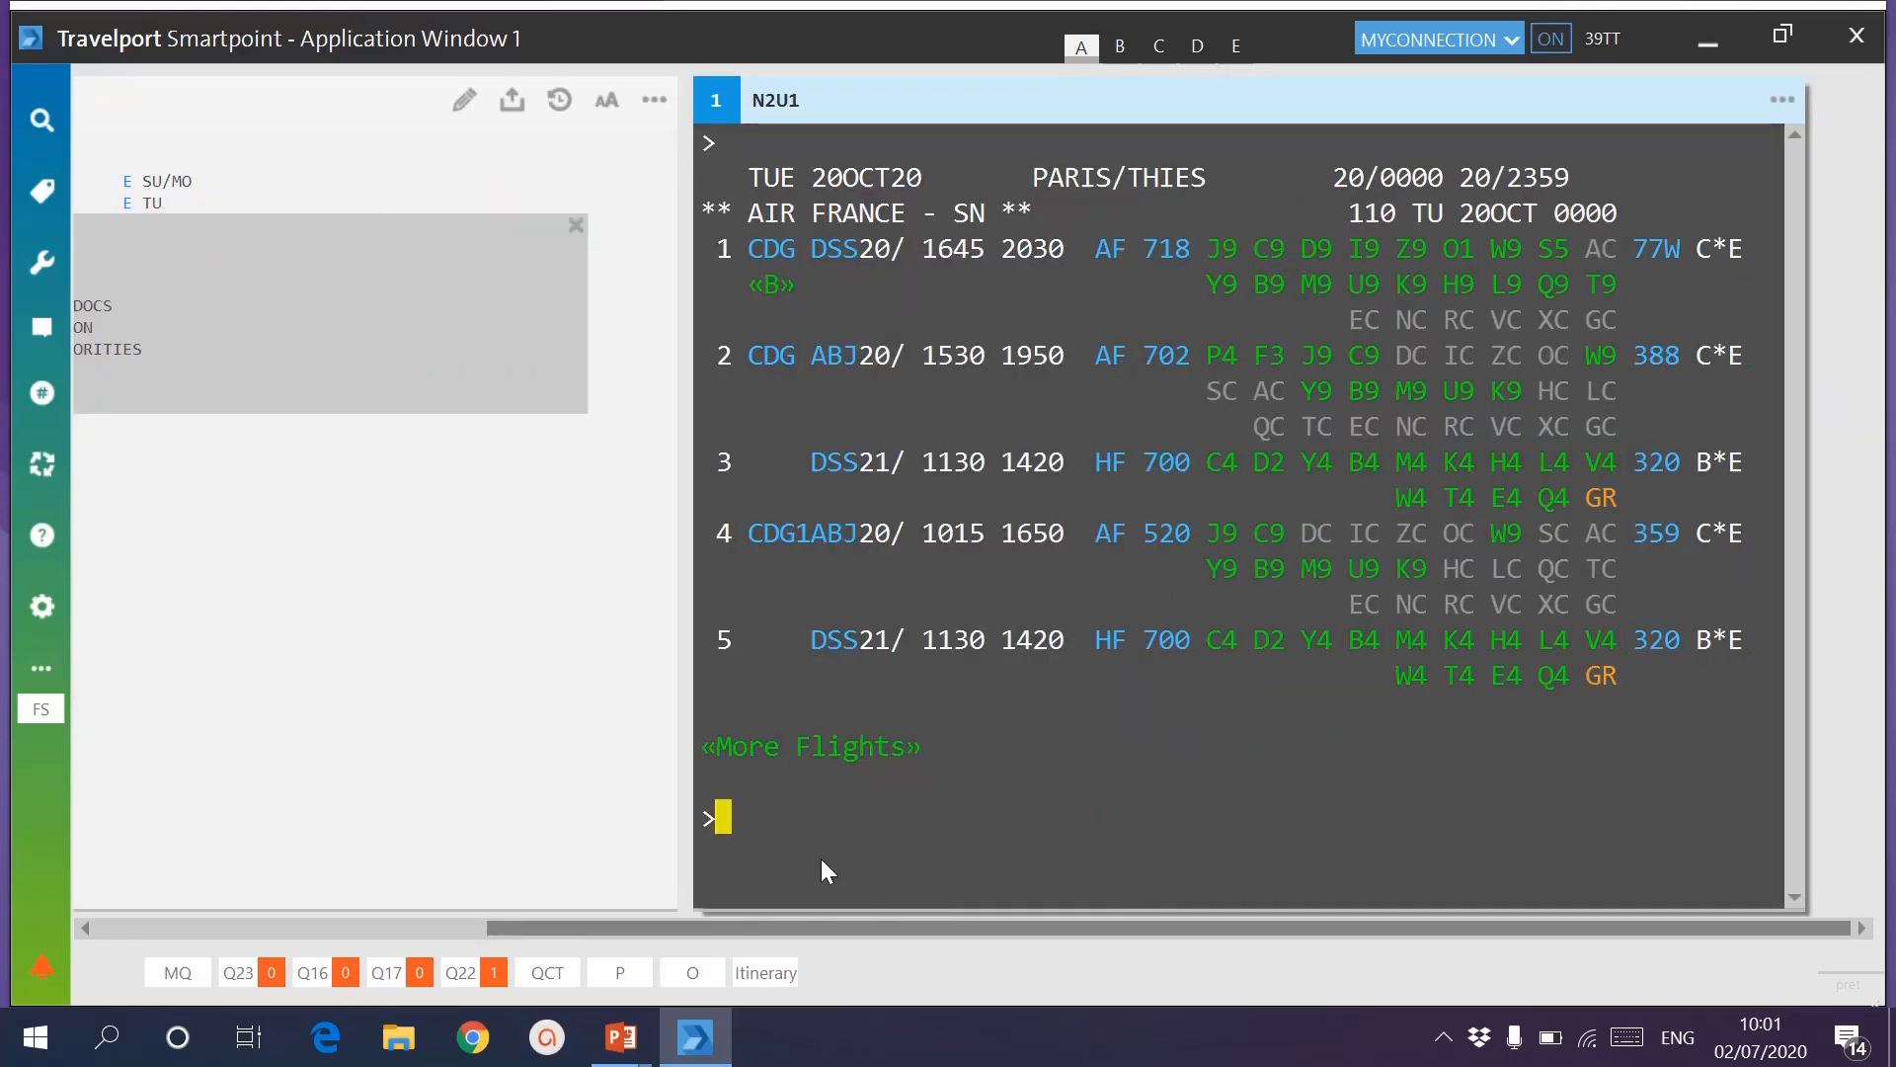
{"action": "left_click", "coordinate": [227, 927]}
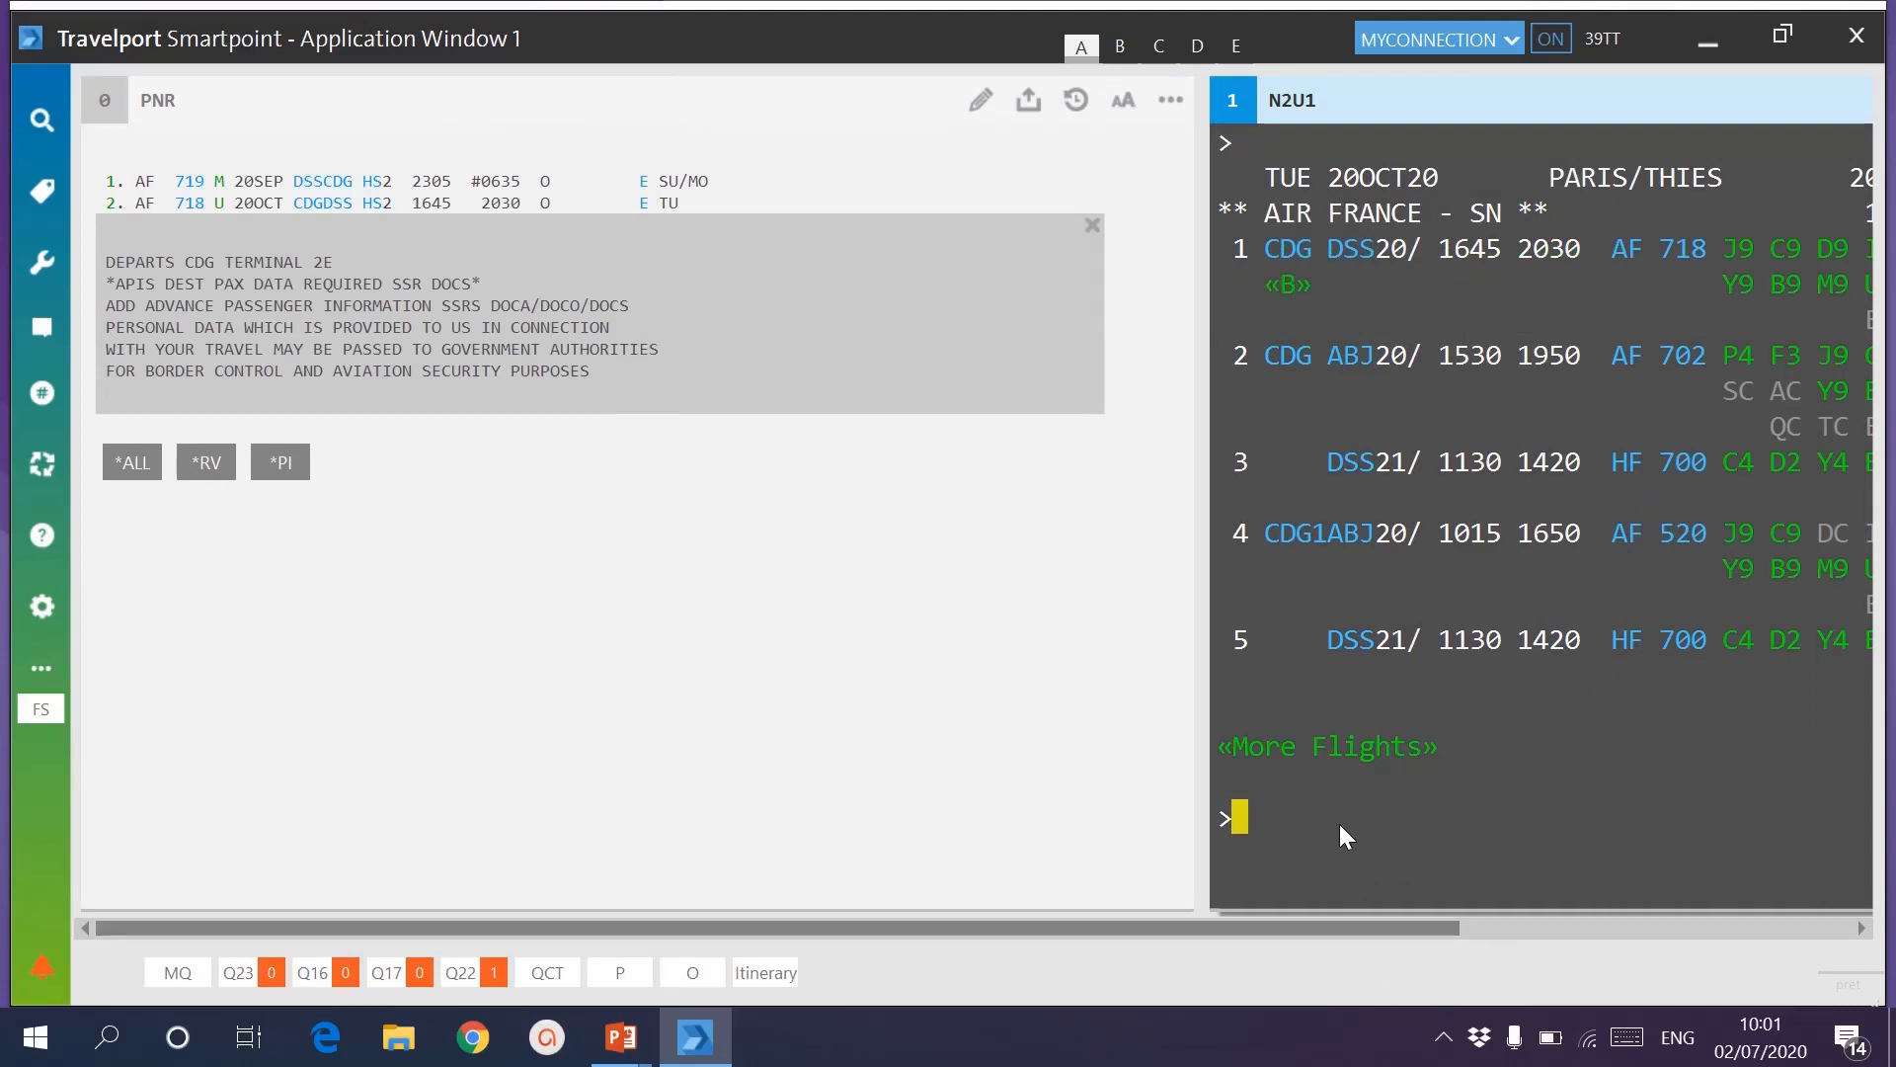
{"action": "key", "text": "ctrl+w"}
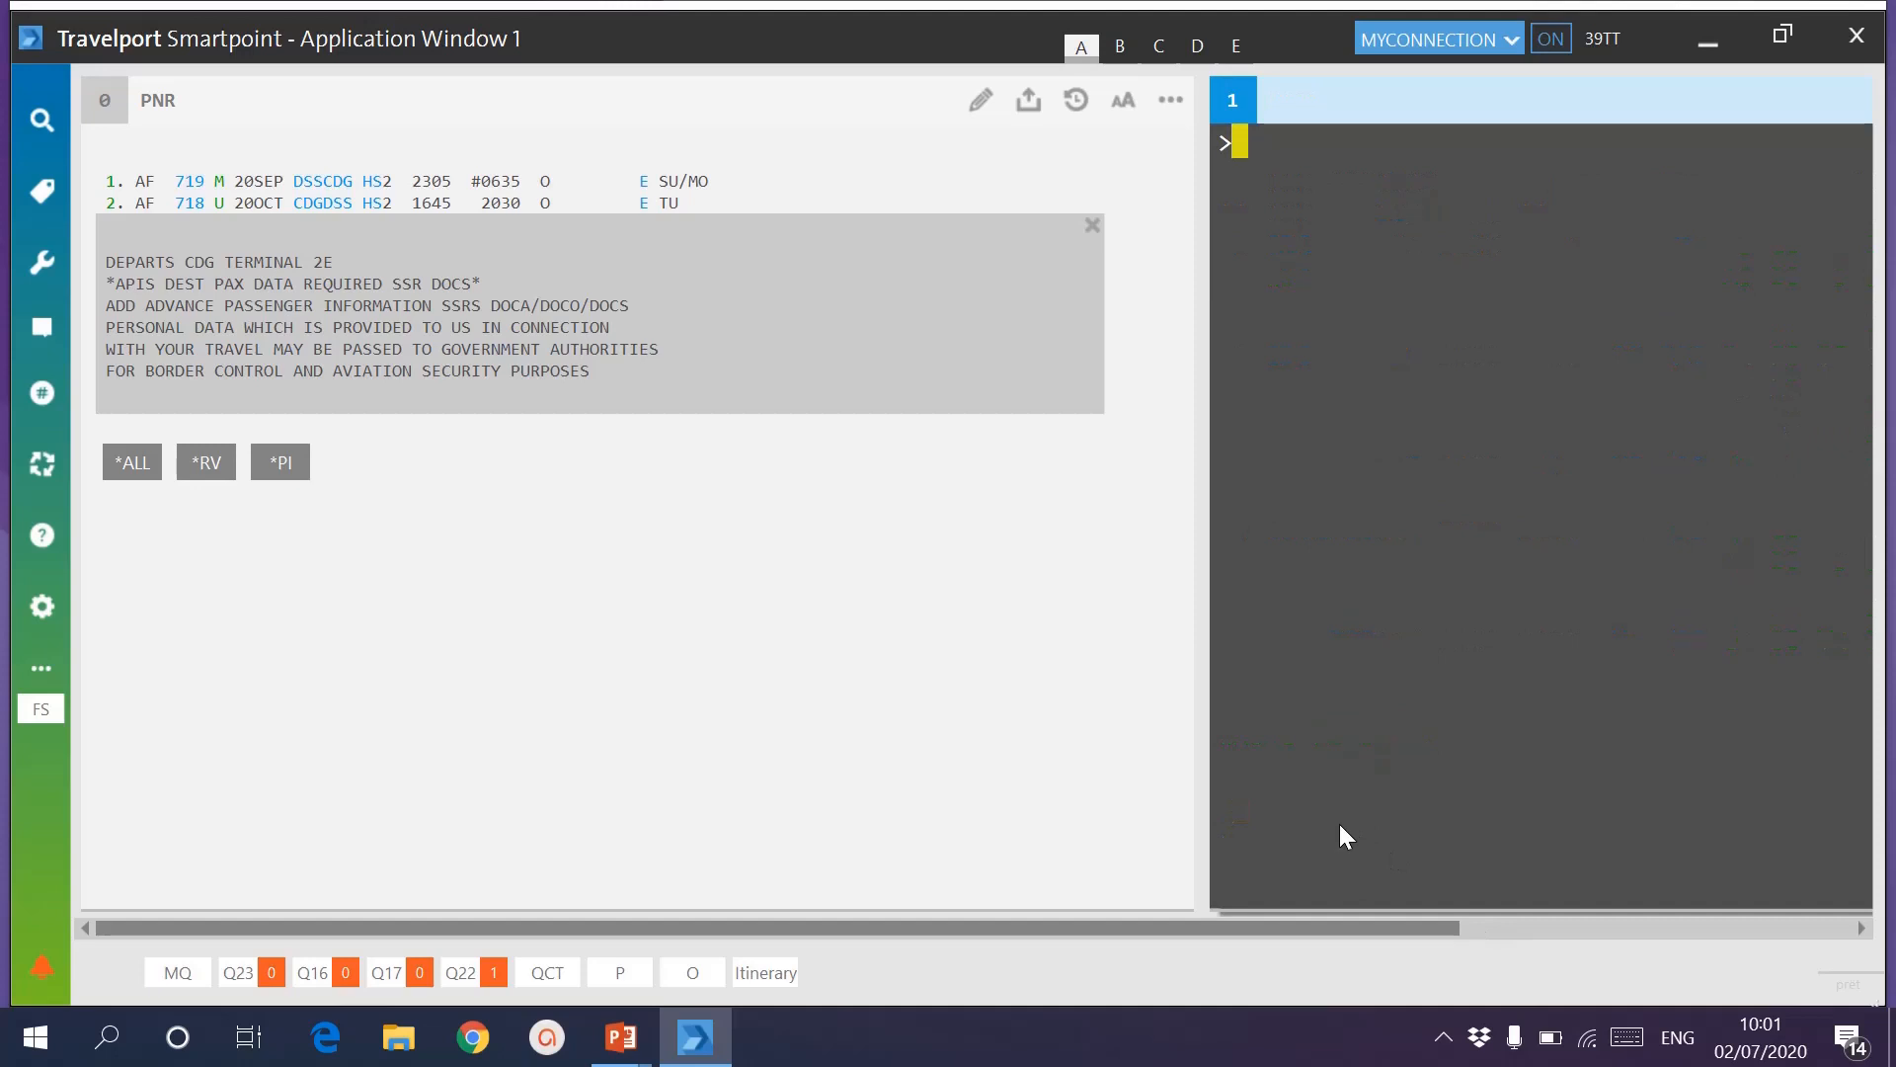
{"action": "type", "text": "I"}
{"action": "key", "text": "Return"}
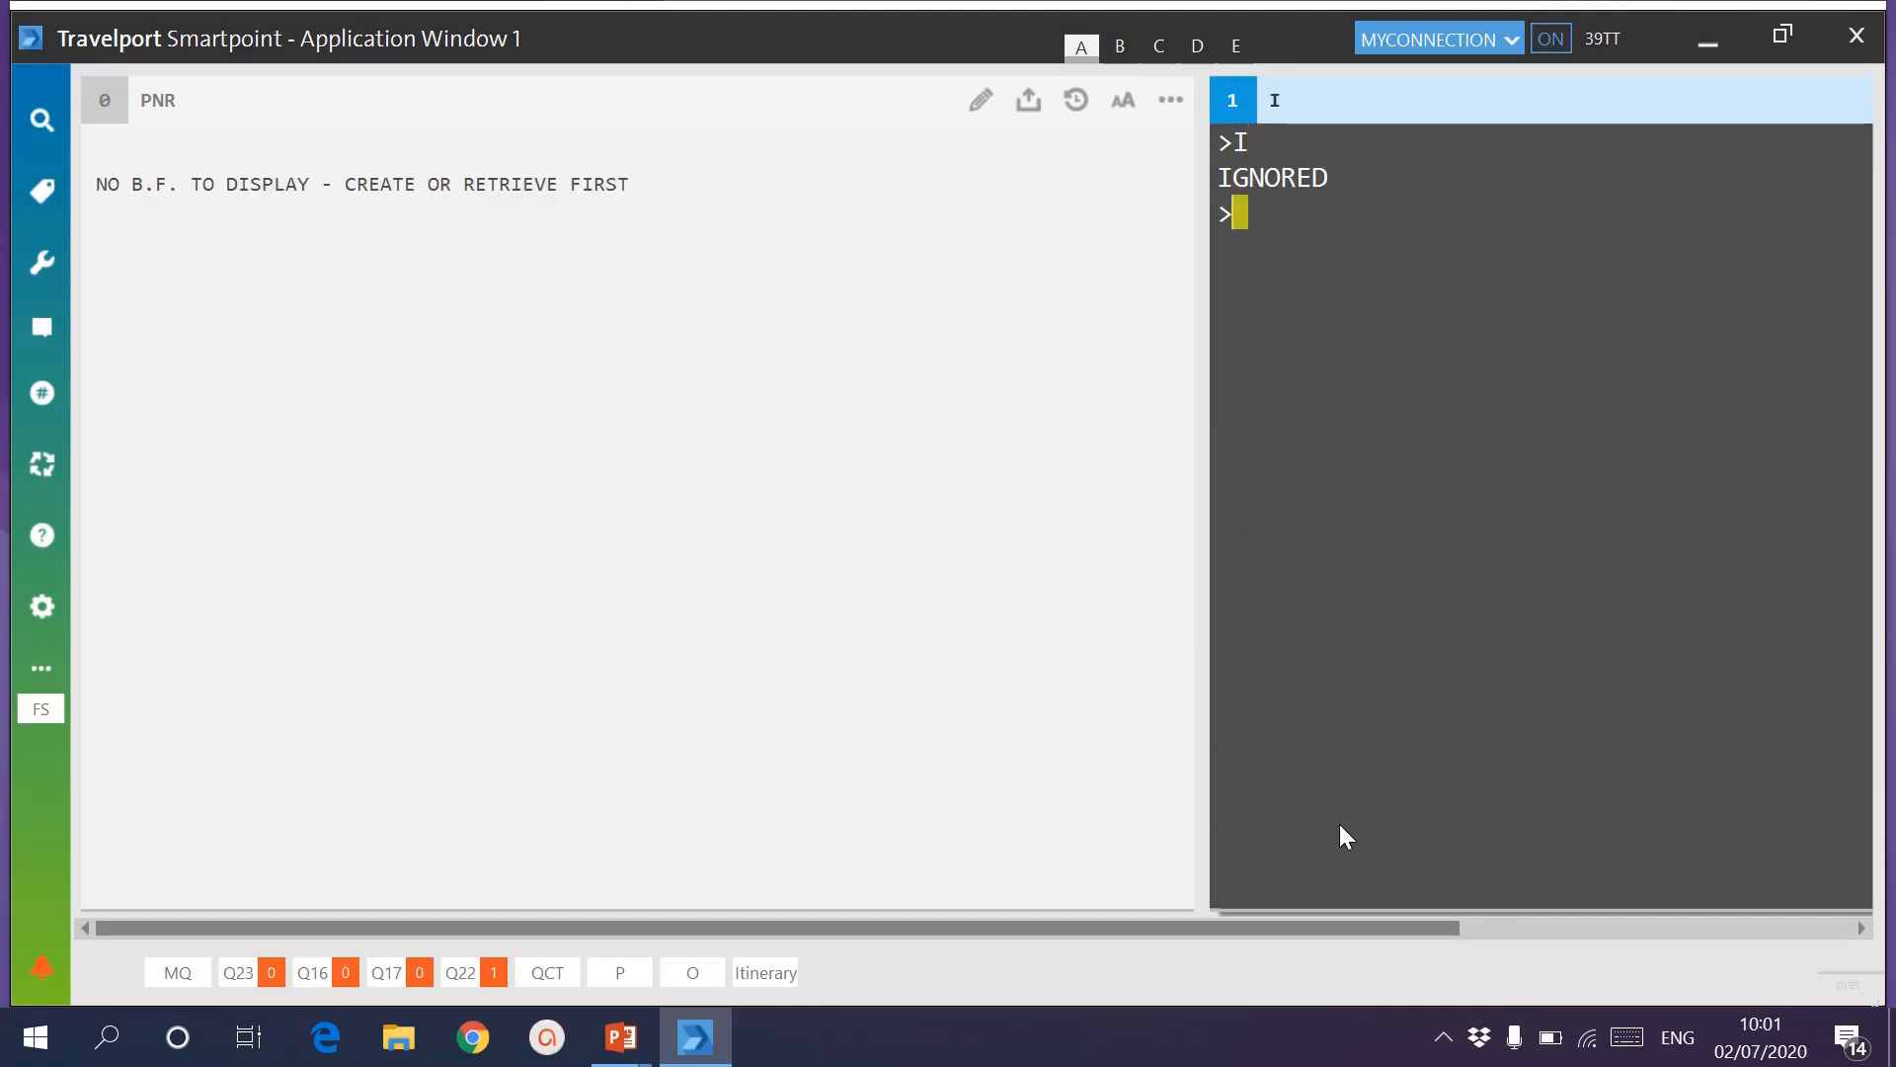
{"action": "key", "text": "ctrl+w"}
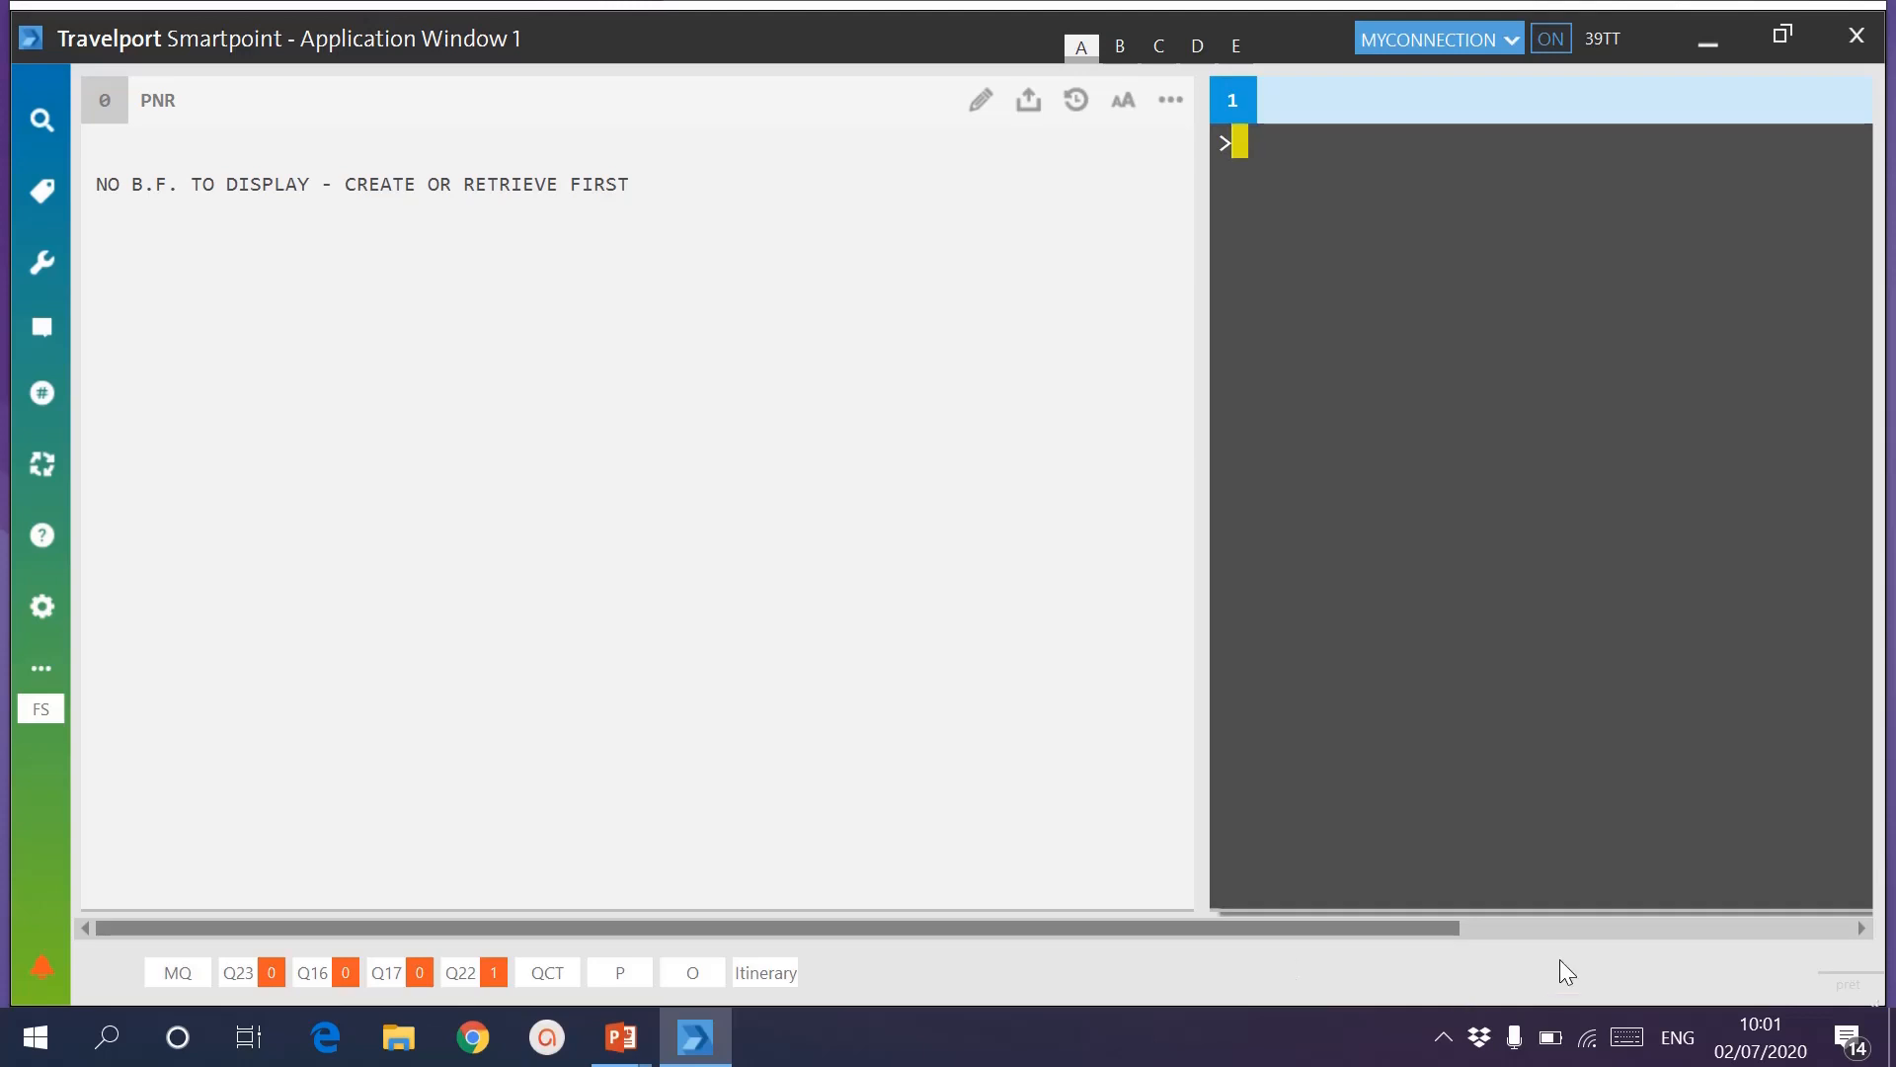
Display Air France round-trip availability from DSS to PAR with the entry A20SEPDSSPAR*AF+20OCT*AF.
{"action": "left_click", "coordinate": [1554, 926]}
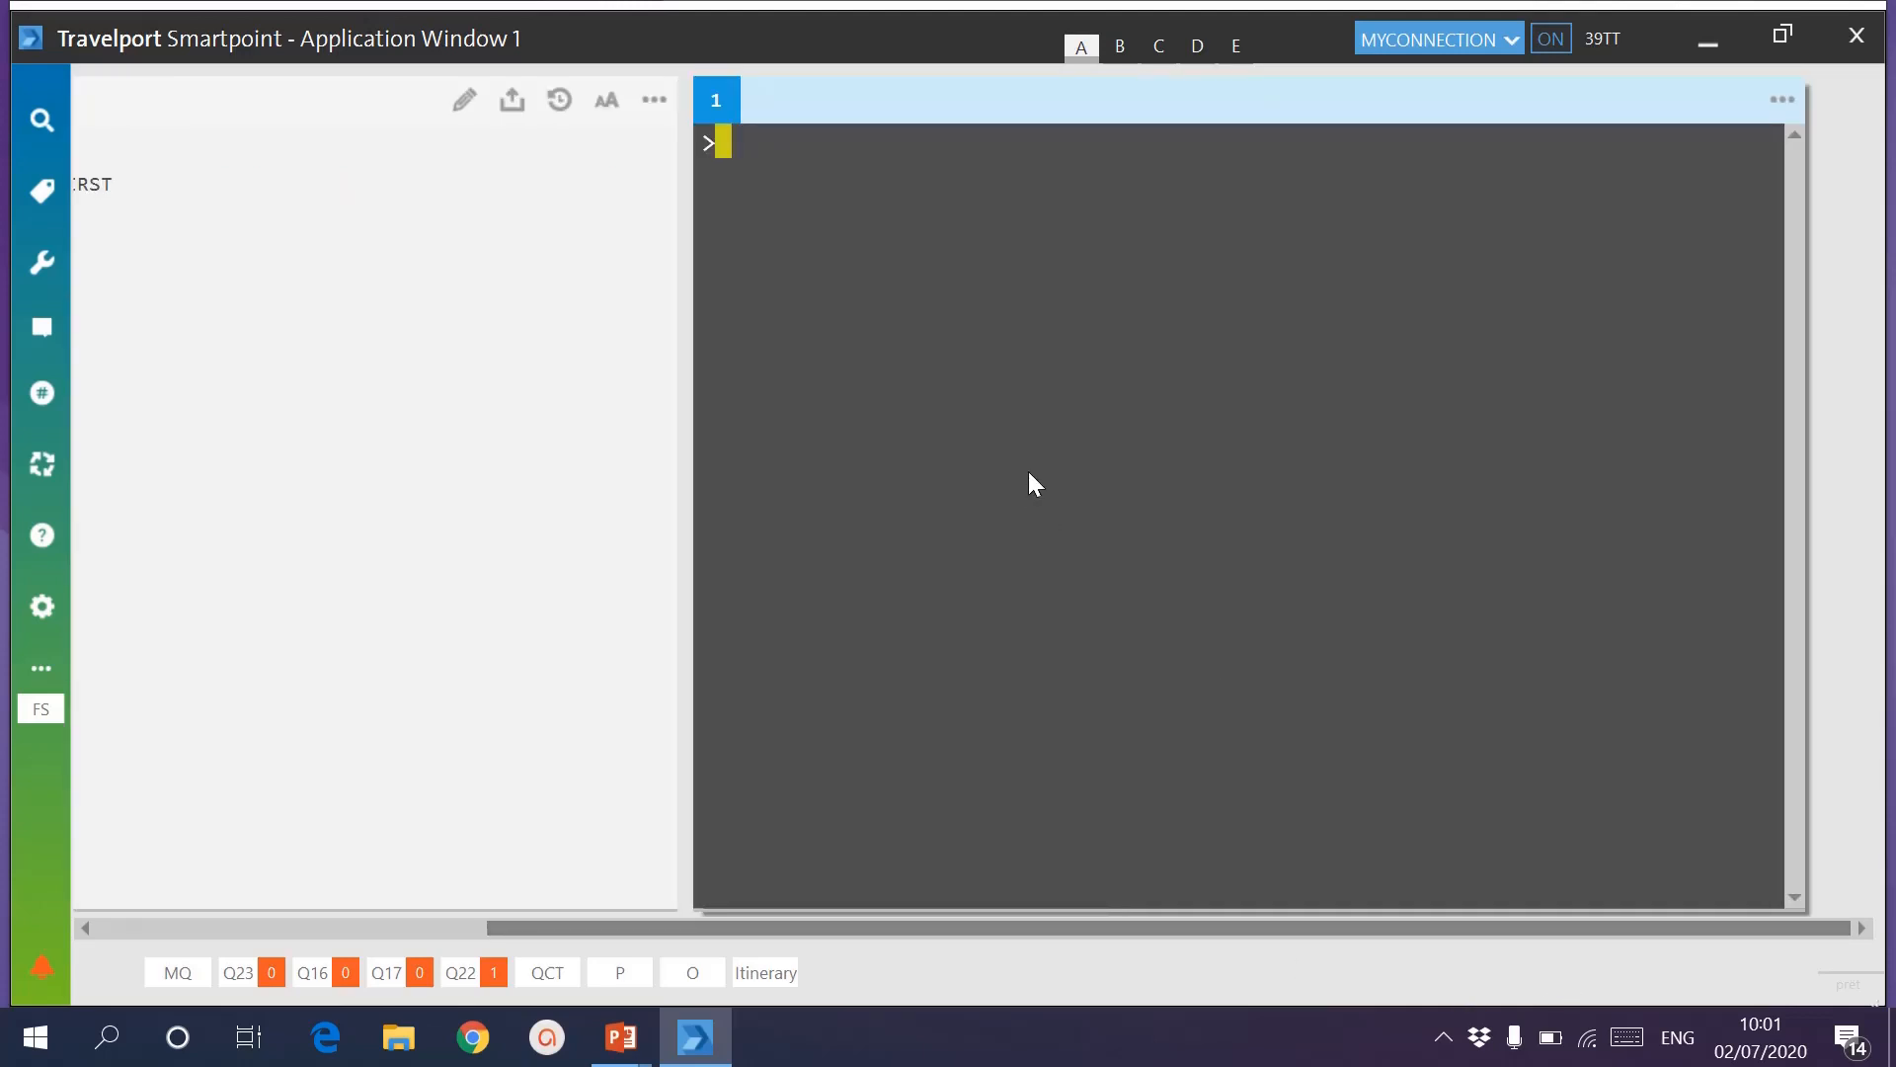
{"action": "type", "text": "AR20OCT*AF"}
{"action": "key", "text": "alt+Up"}
{"action": "key", "text": "alt+Up"}
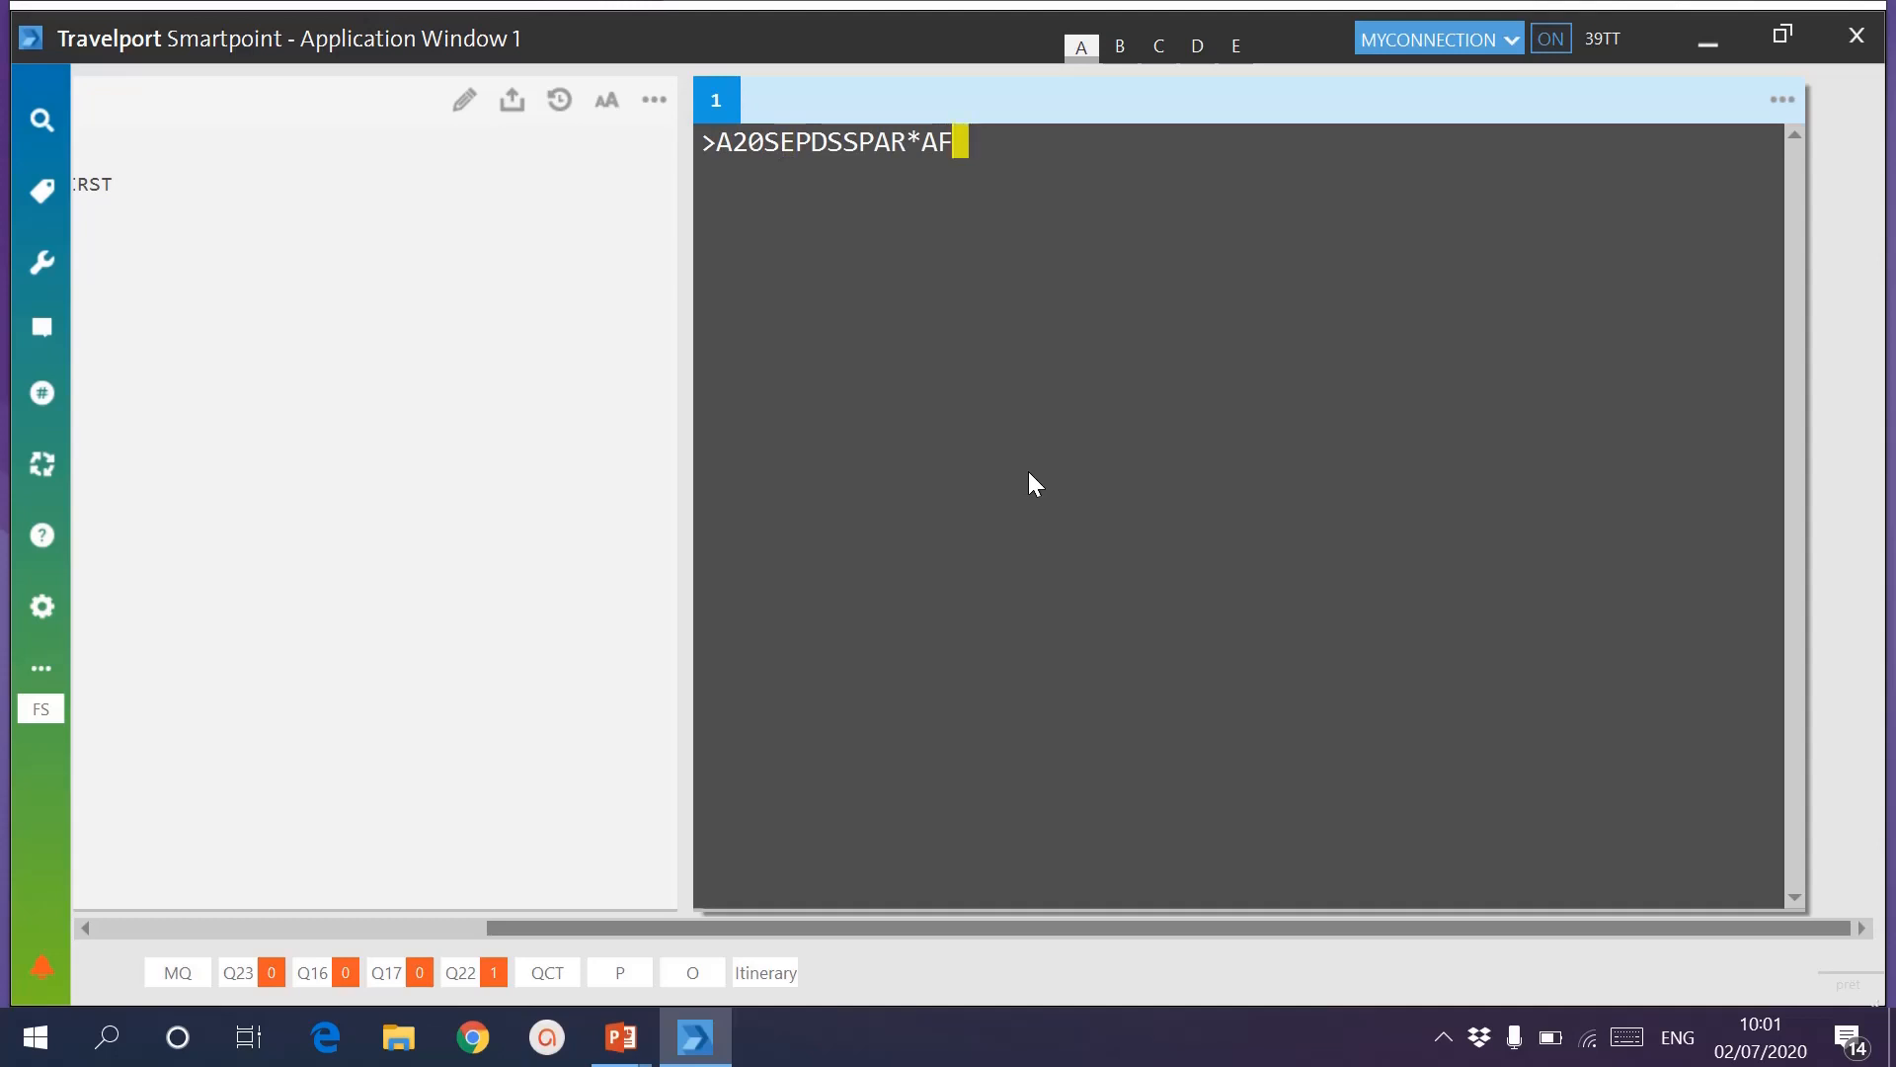
{"action": "type", "text": "+20"}
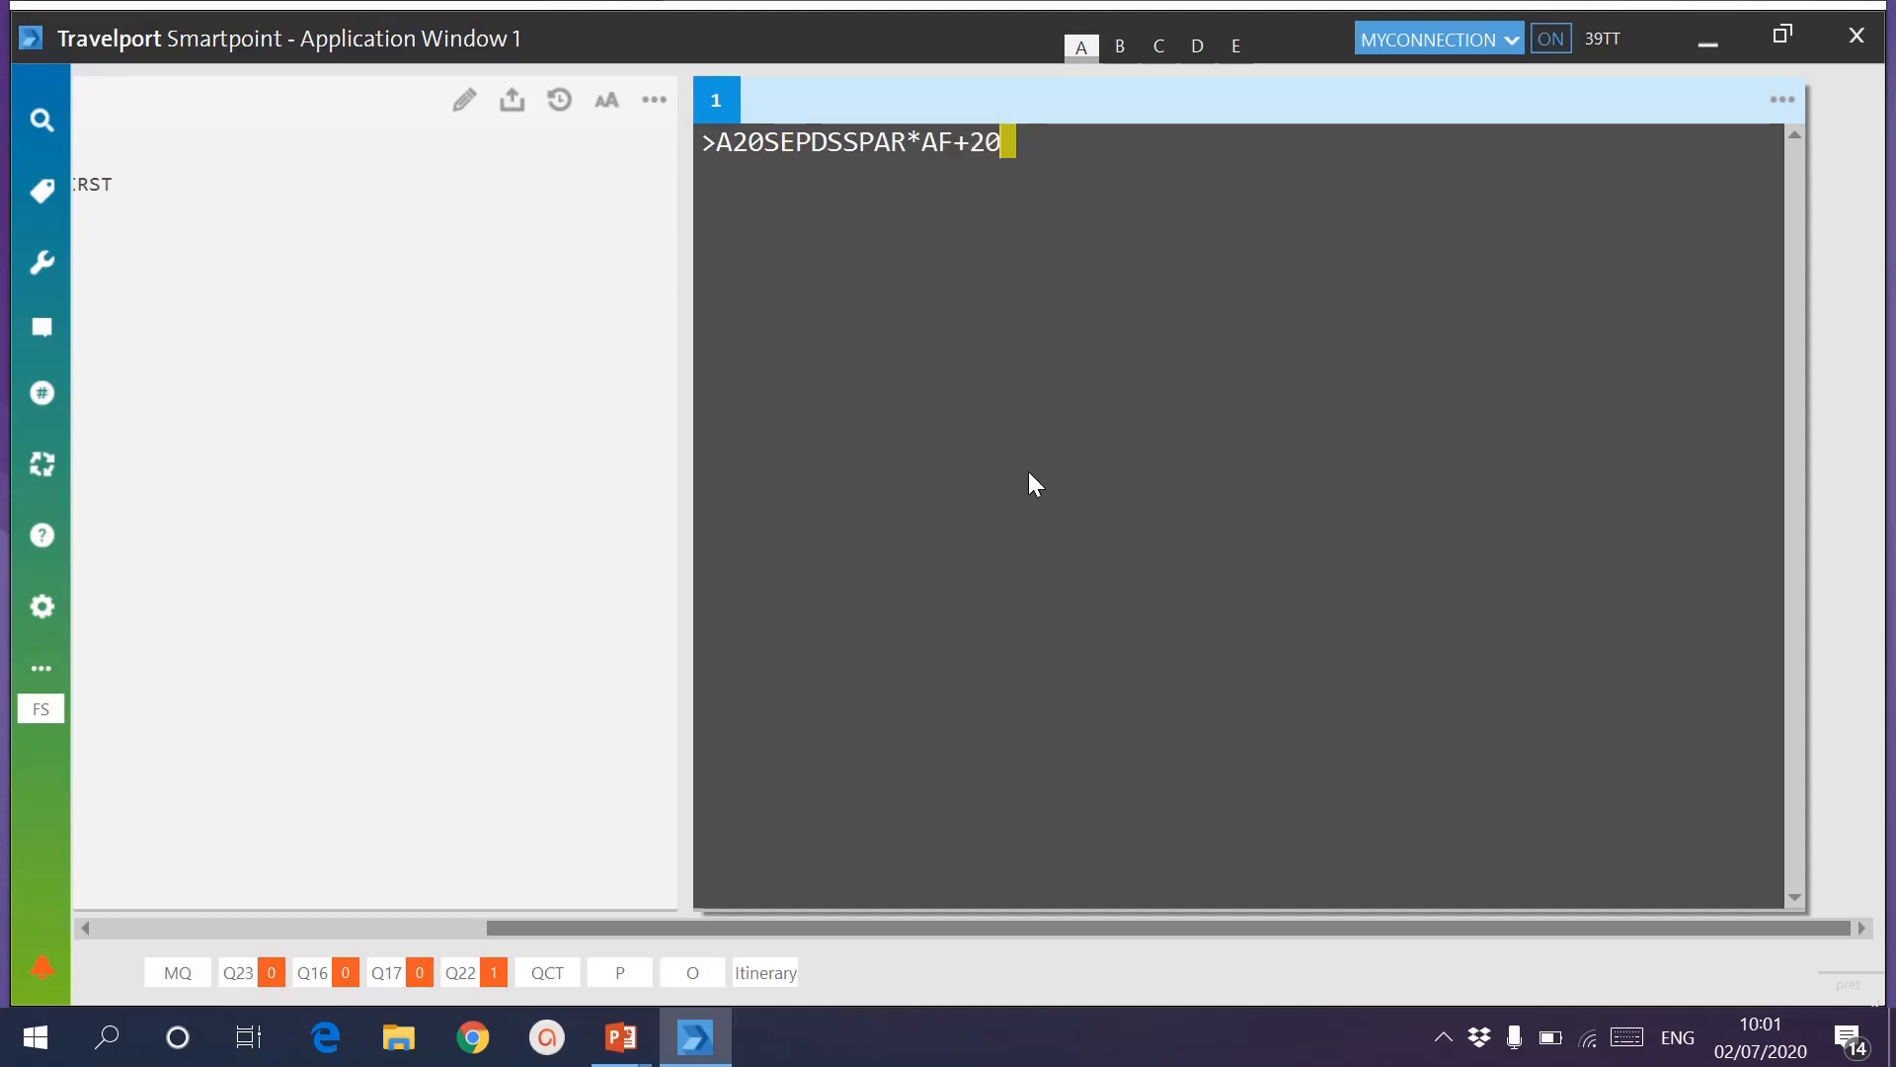
{"action": "type", "text": "OCT*AF"}
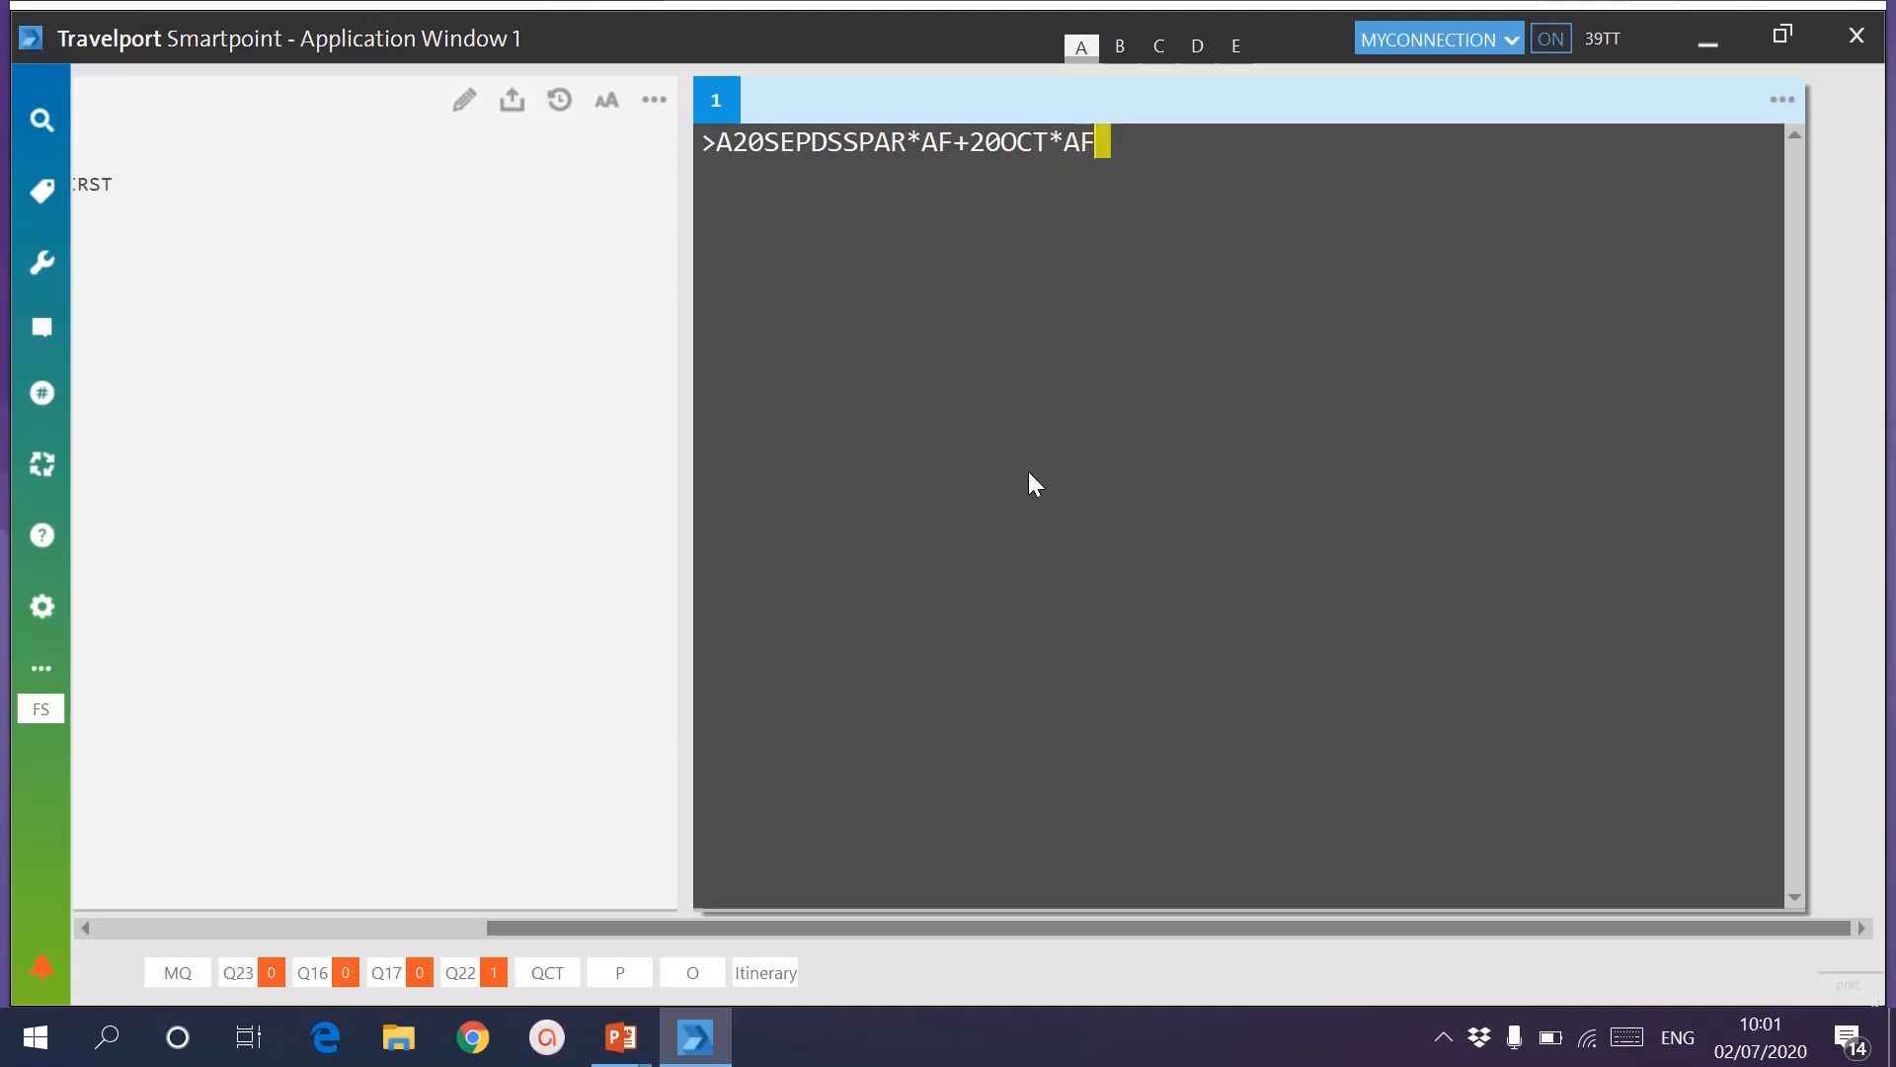
{"action": "key", "text": "Return"}
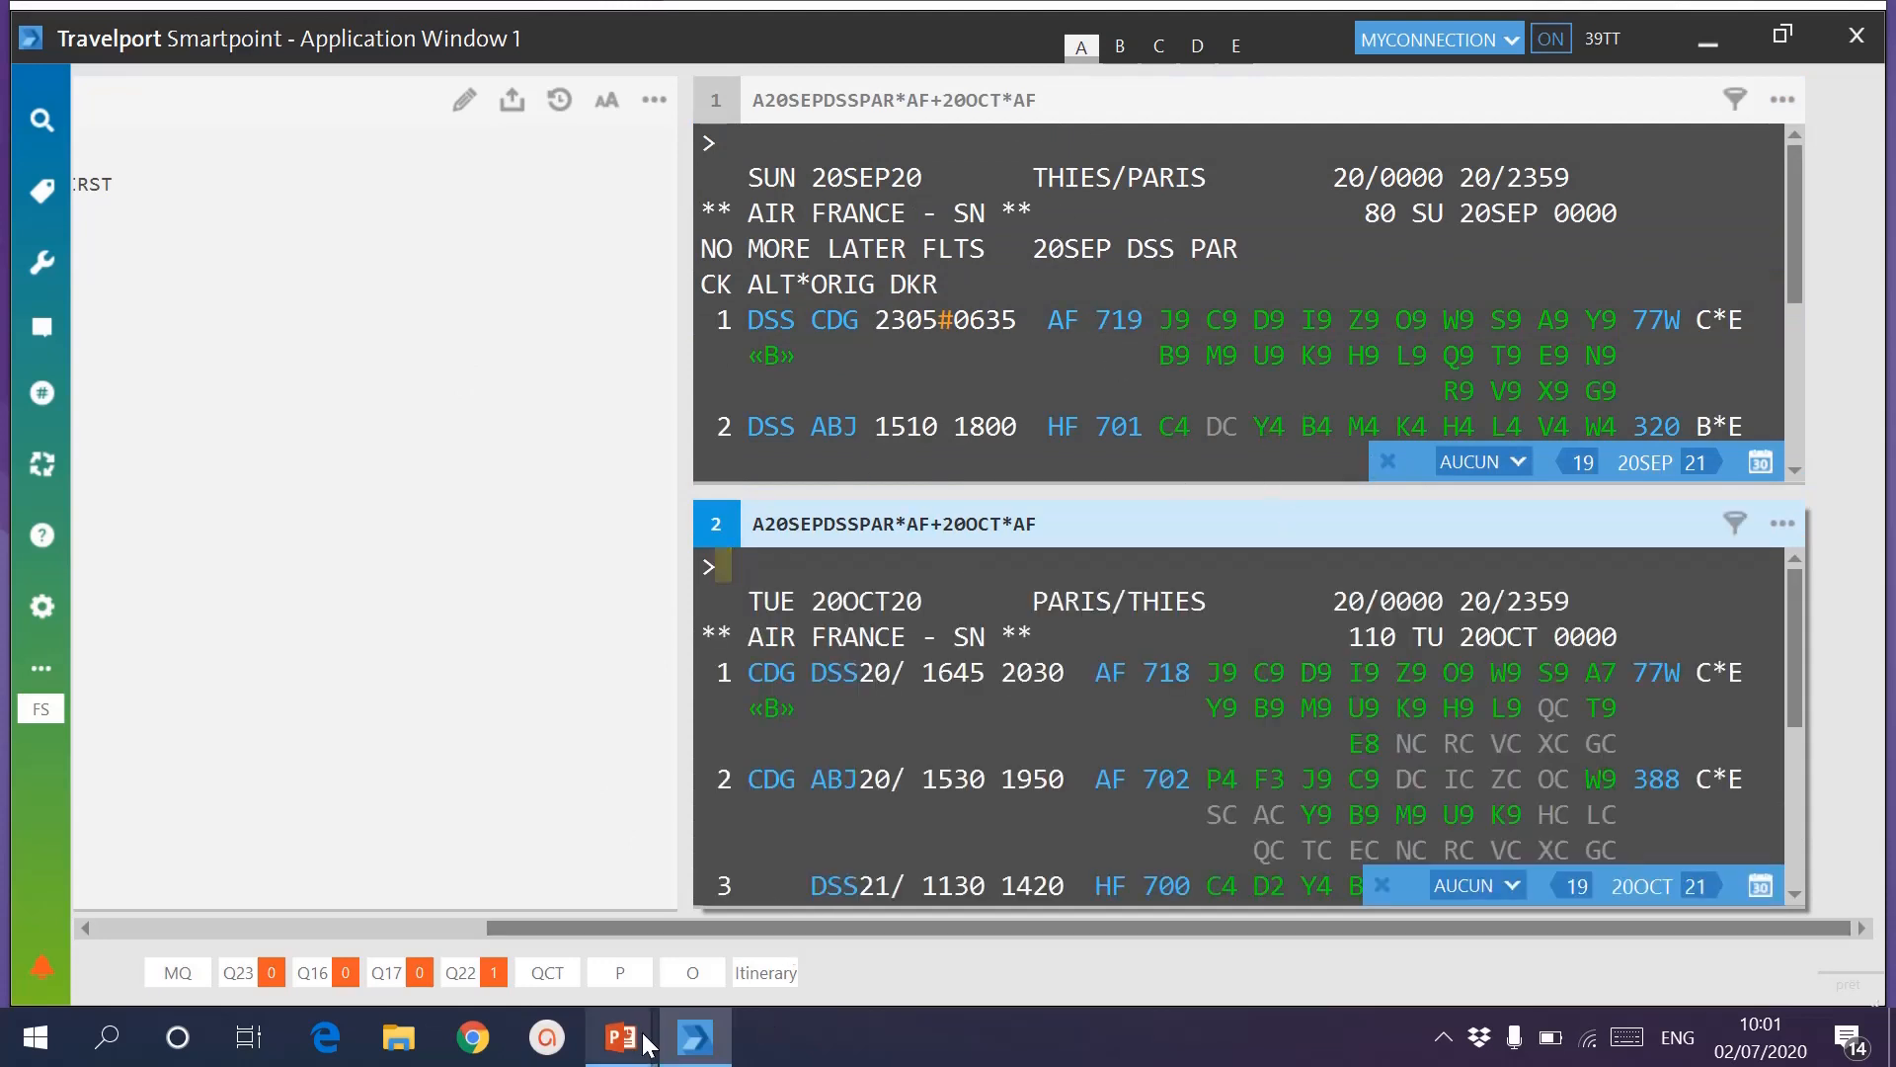
Check the round-trip sell format on the VOLS DIRECT slide in PowerPoint, and return to Travelport Smartpoint.
{"action": "mouse_move", "coordinate": [621, 1037]}
{"action": "left_click", "coordinate": [743, 885]}
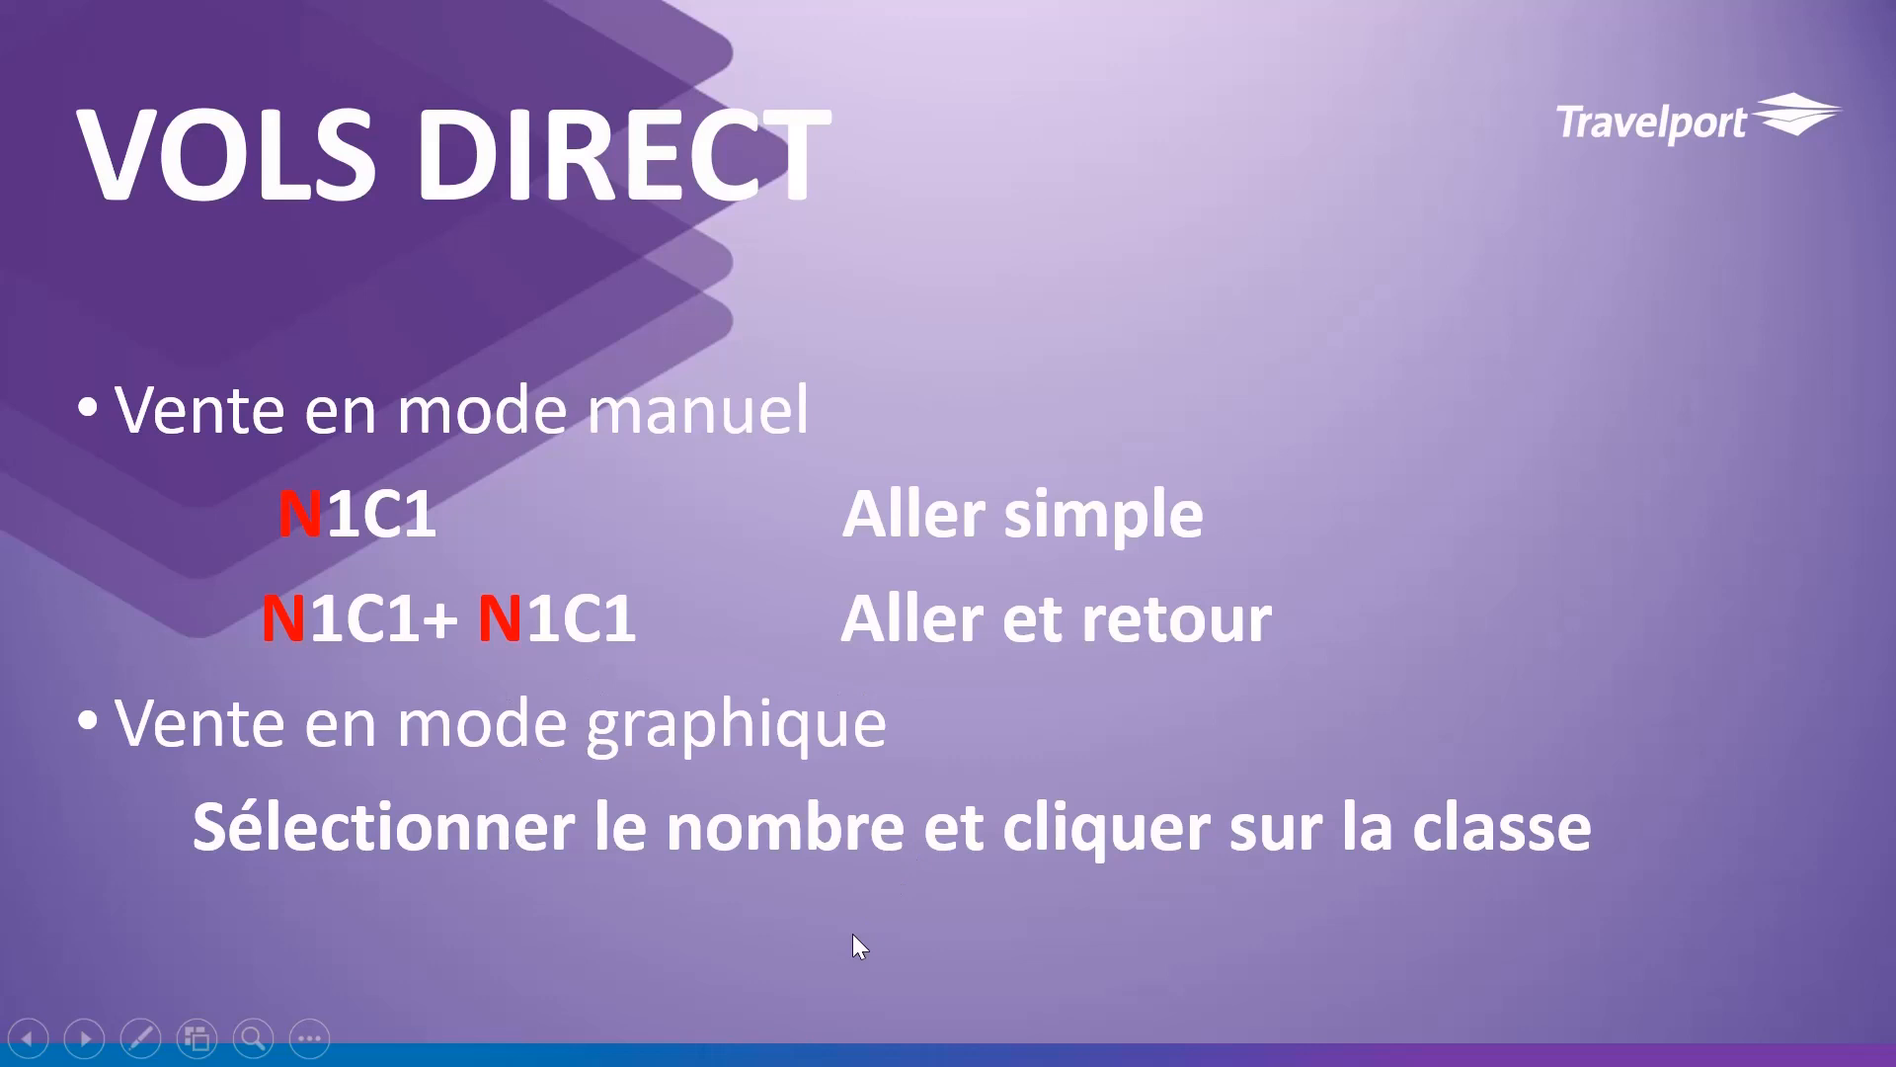
{"action": "key", "text": "super"}
{"action": "left_click", "coordinate": [705, 1025]}
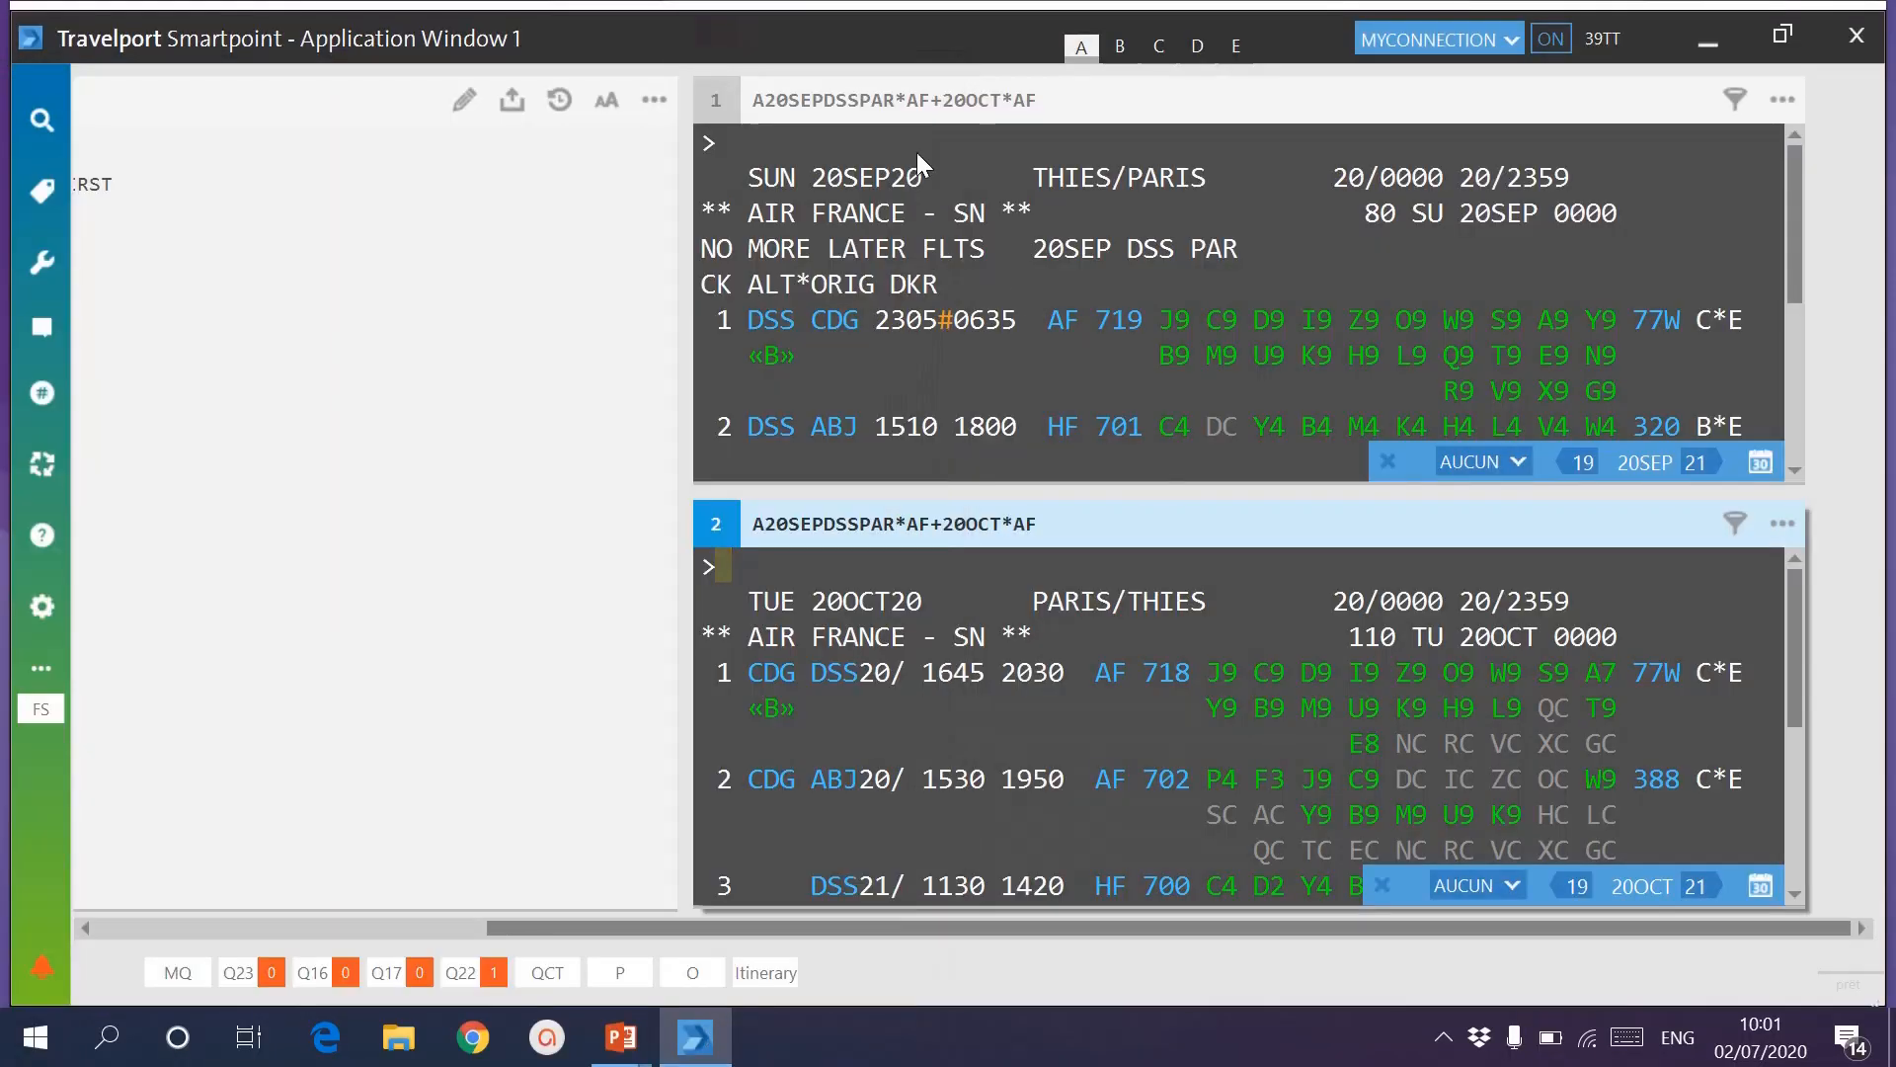
Sell two C-class outbound and two M-class return seats together with the entry N2C1+N2M1, and review both segments in the PNR.
{"action": "left_click", "coordinate": [733, 138]}
{"action": "type", "text": "N"}
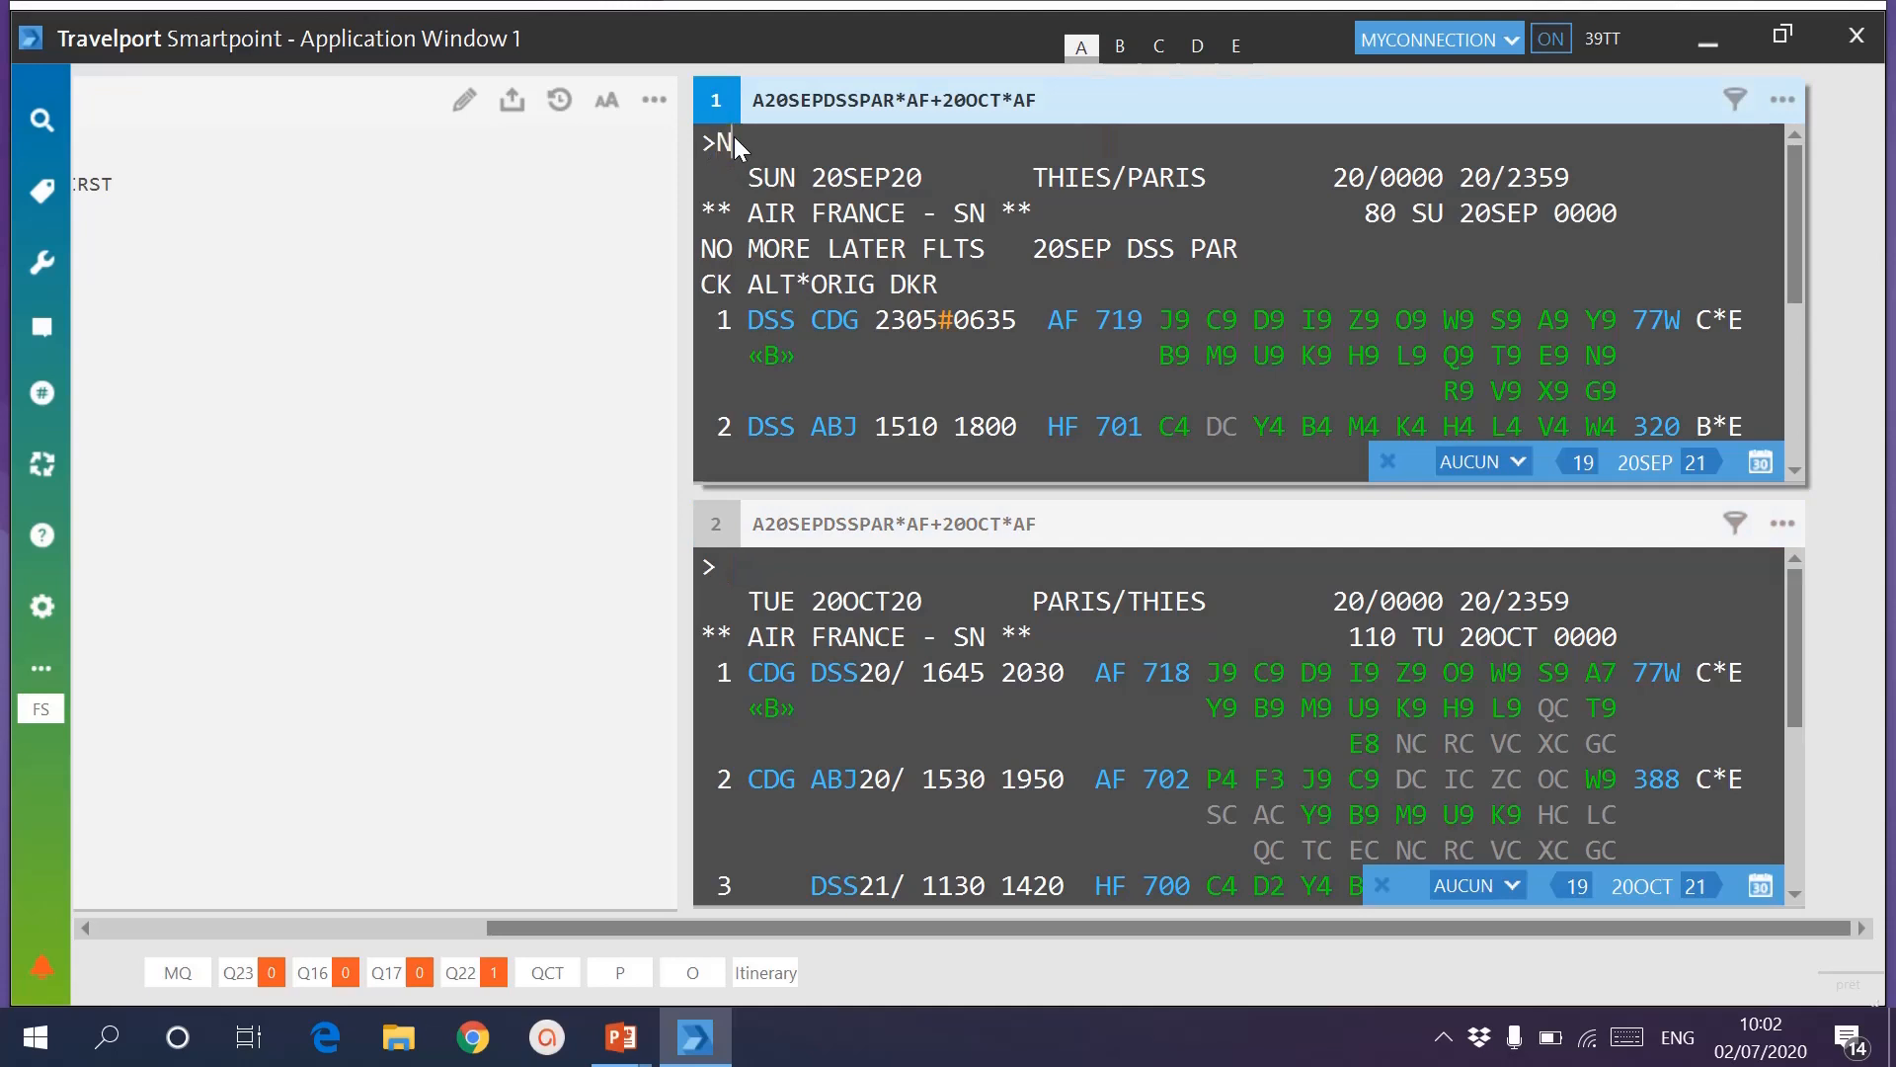
{"action": "type", "text": "2"}
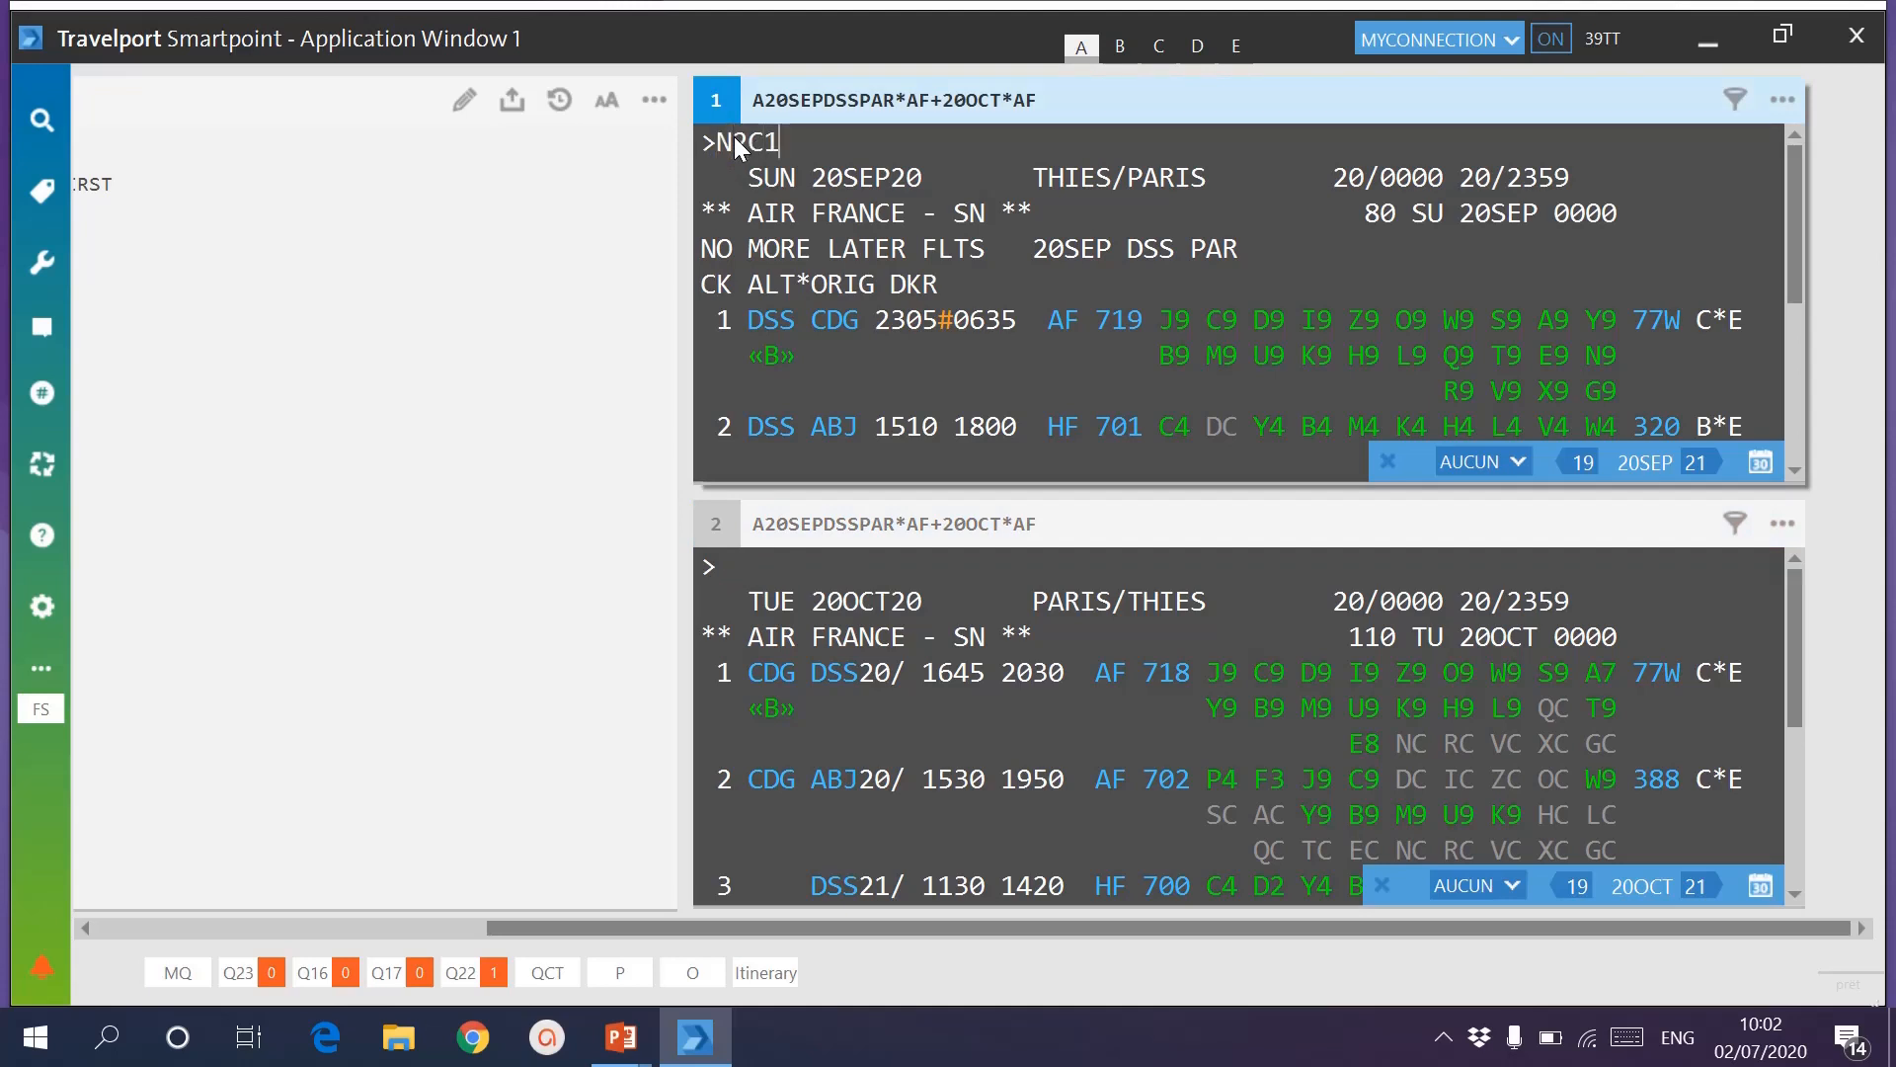
{"action": "type", "text": "C1+N2M1"}
{"action": "key", "text": "Return"}
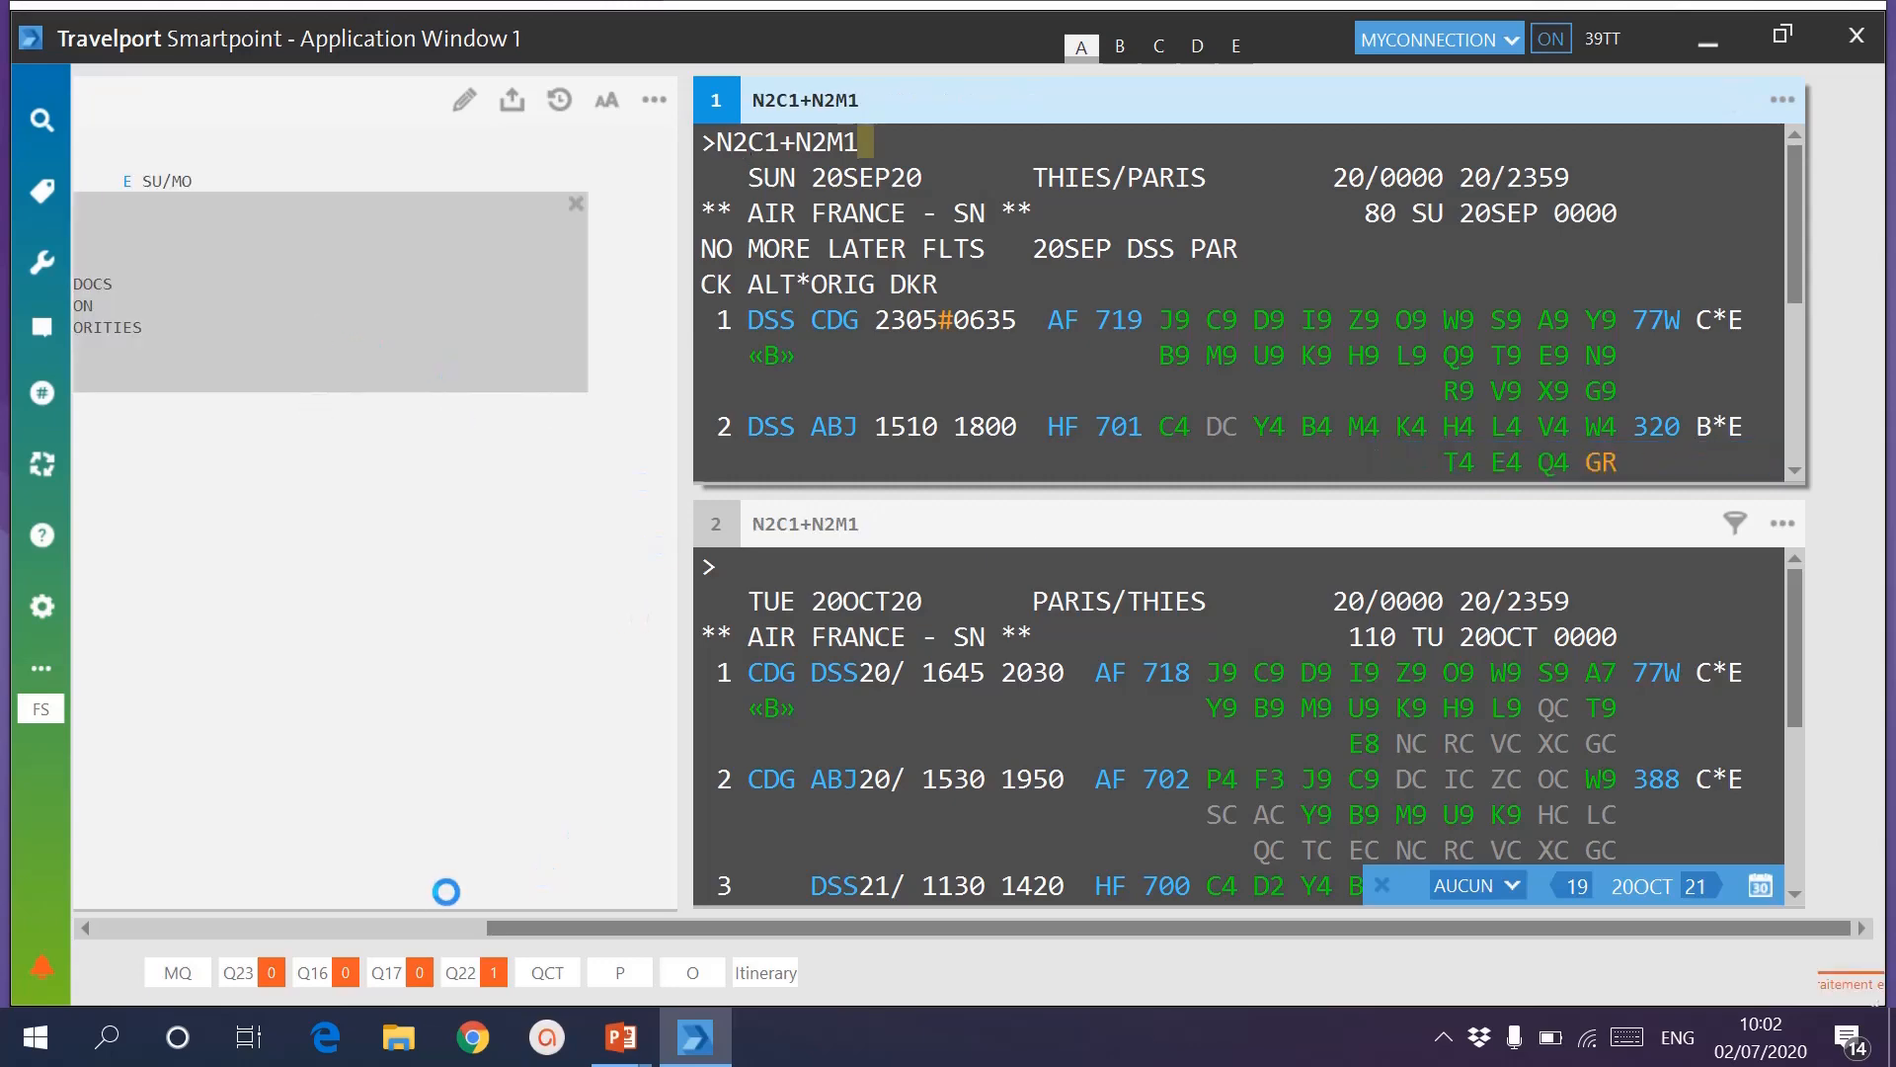
{"action": "left_click", "coordinate": [375, 924]}
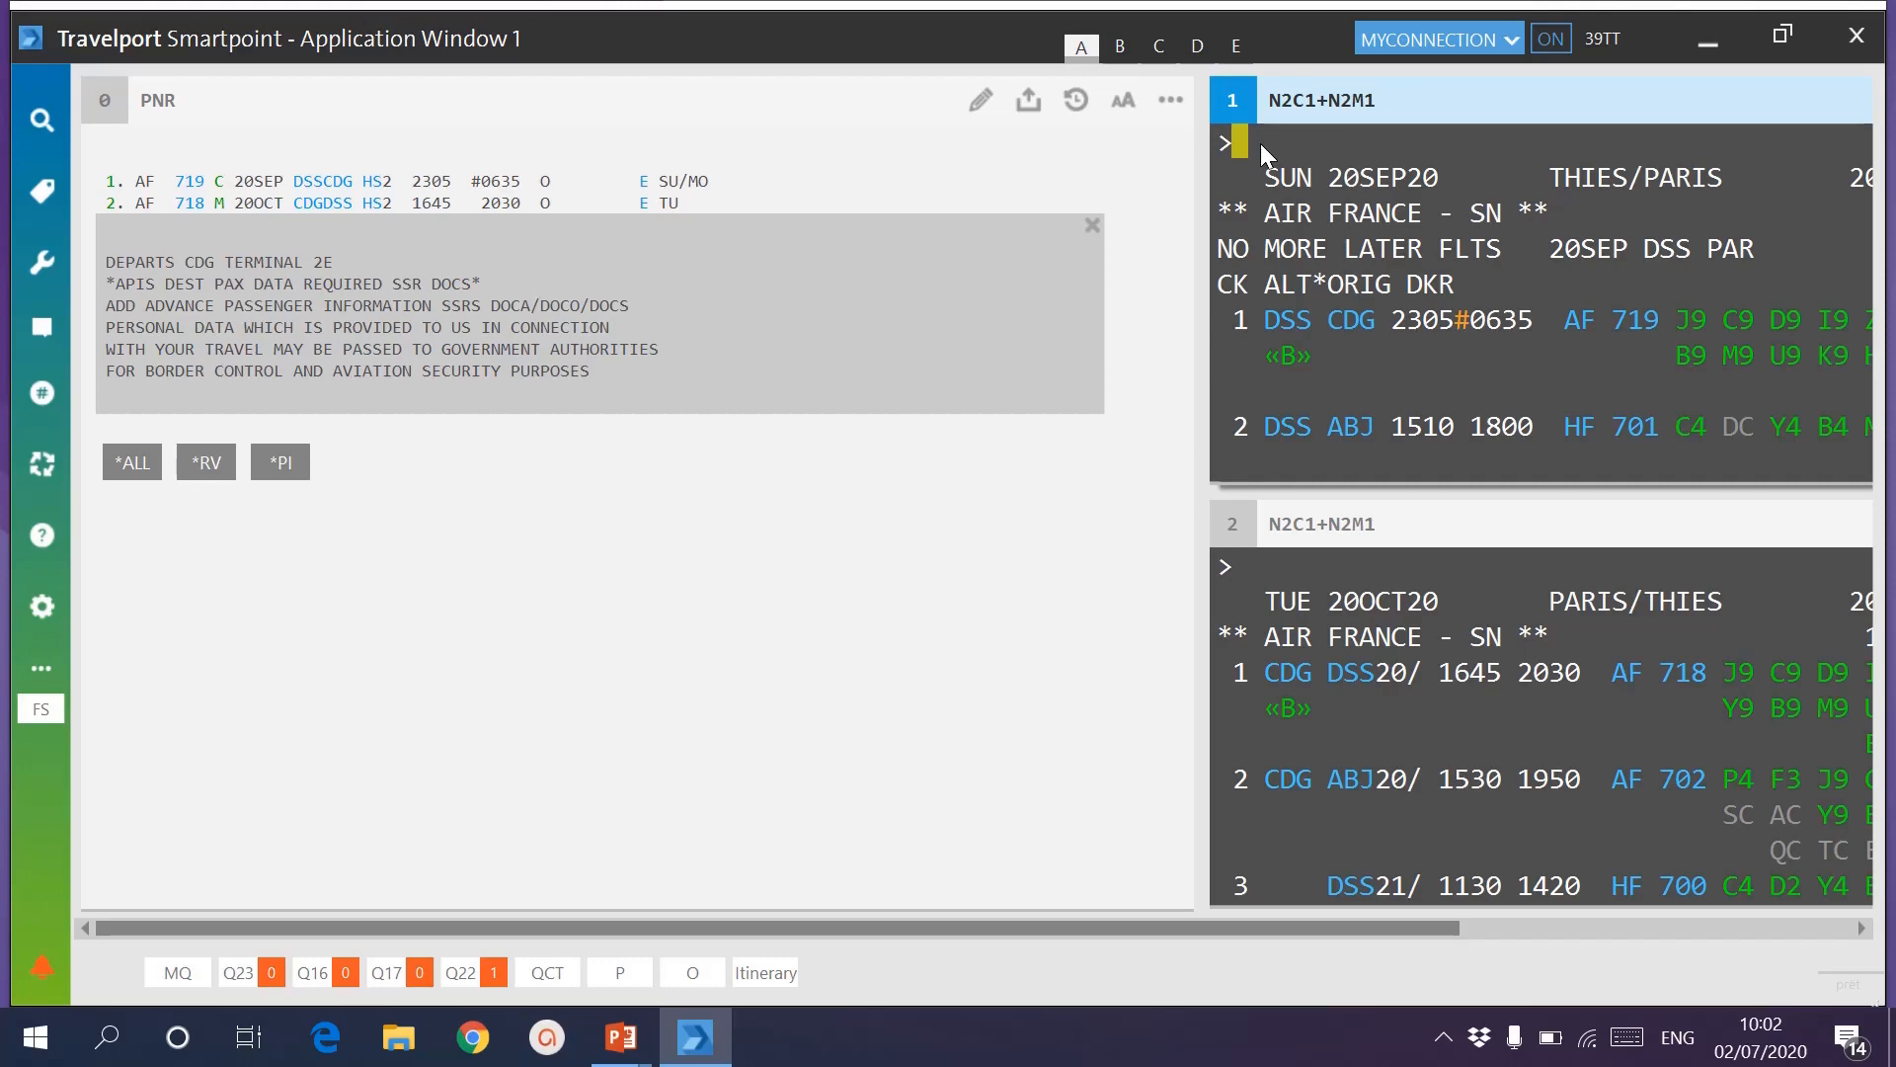
{"action": "left_click", "coordinate": [1602, 927]}
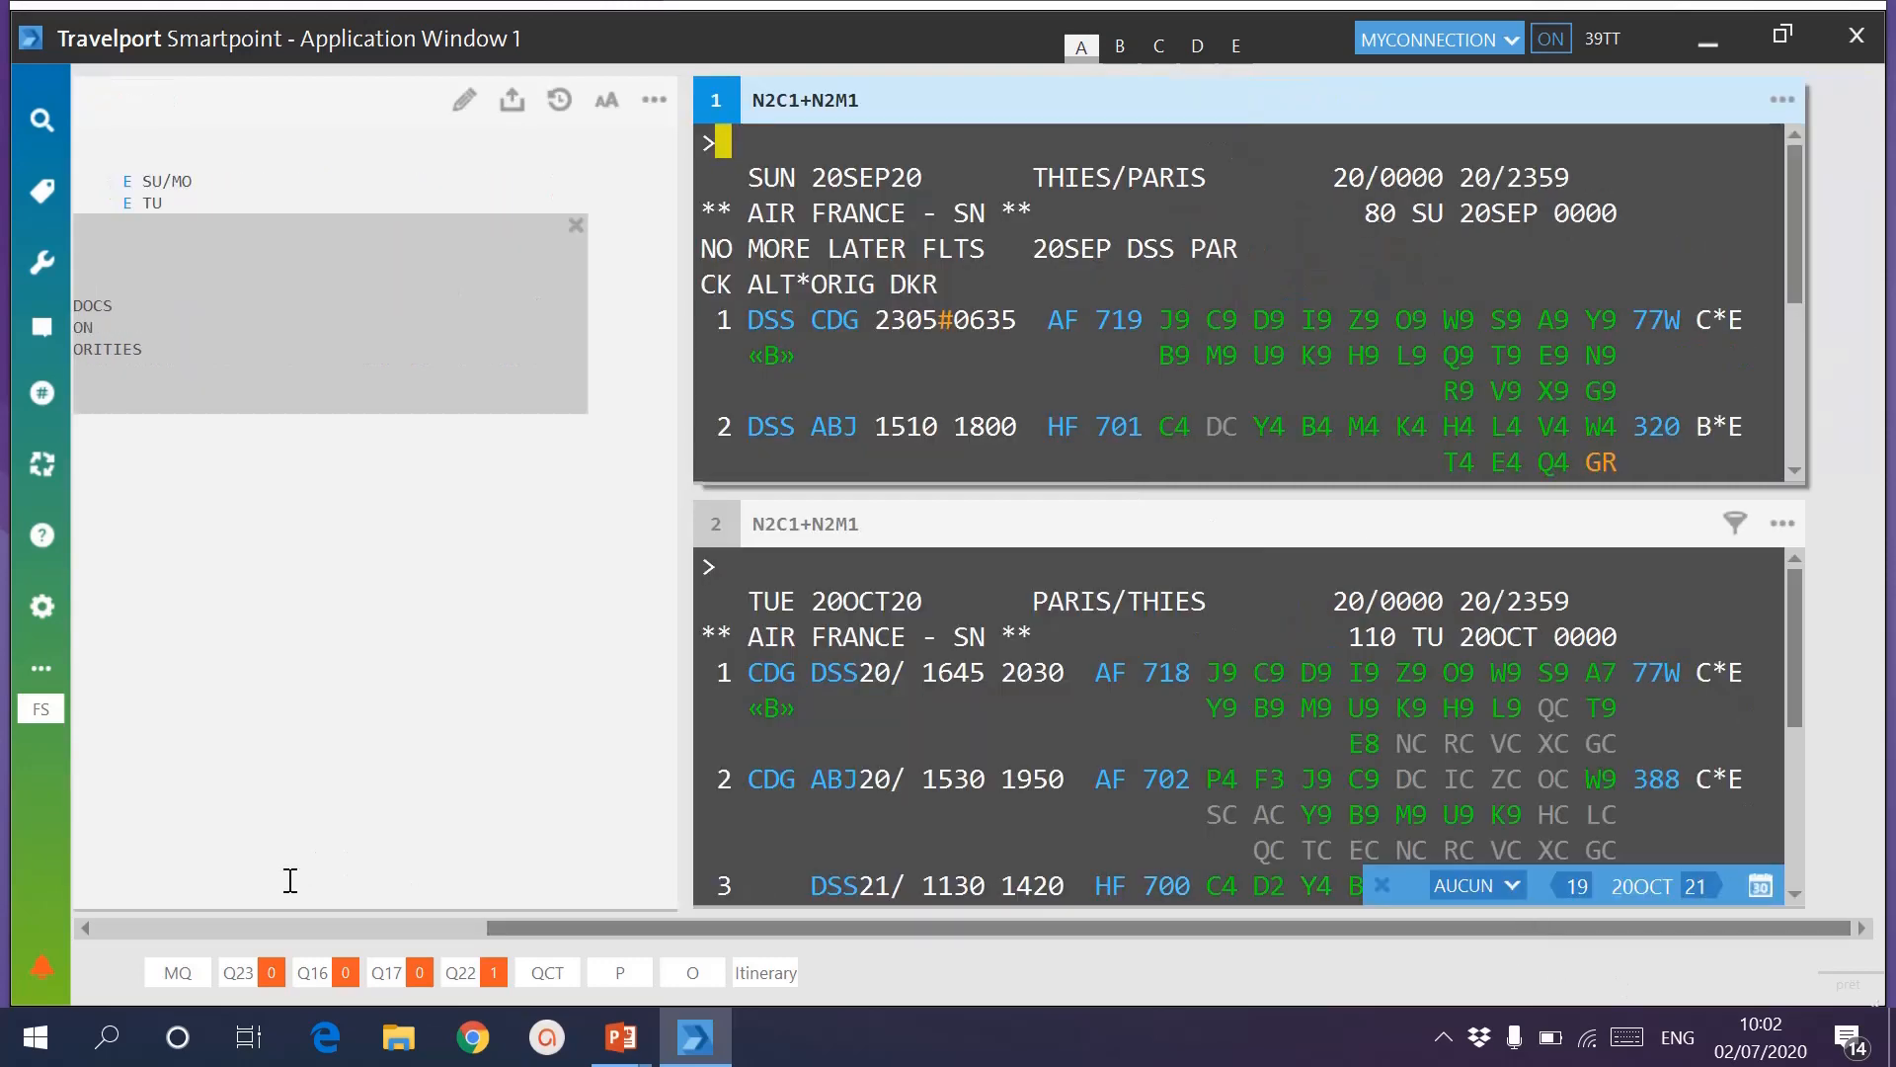
{"action": "left_click", "coordinate": [282, 925]}
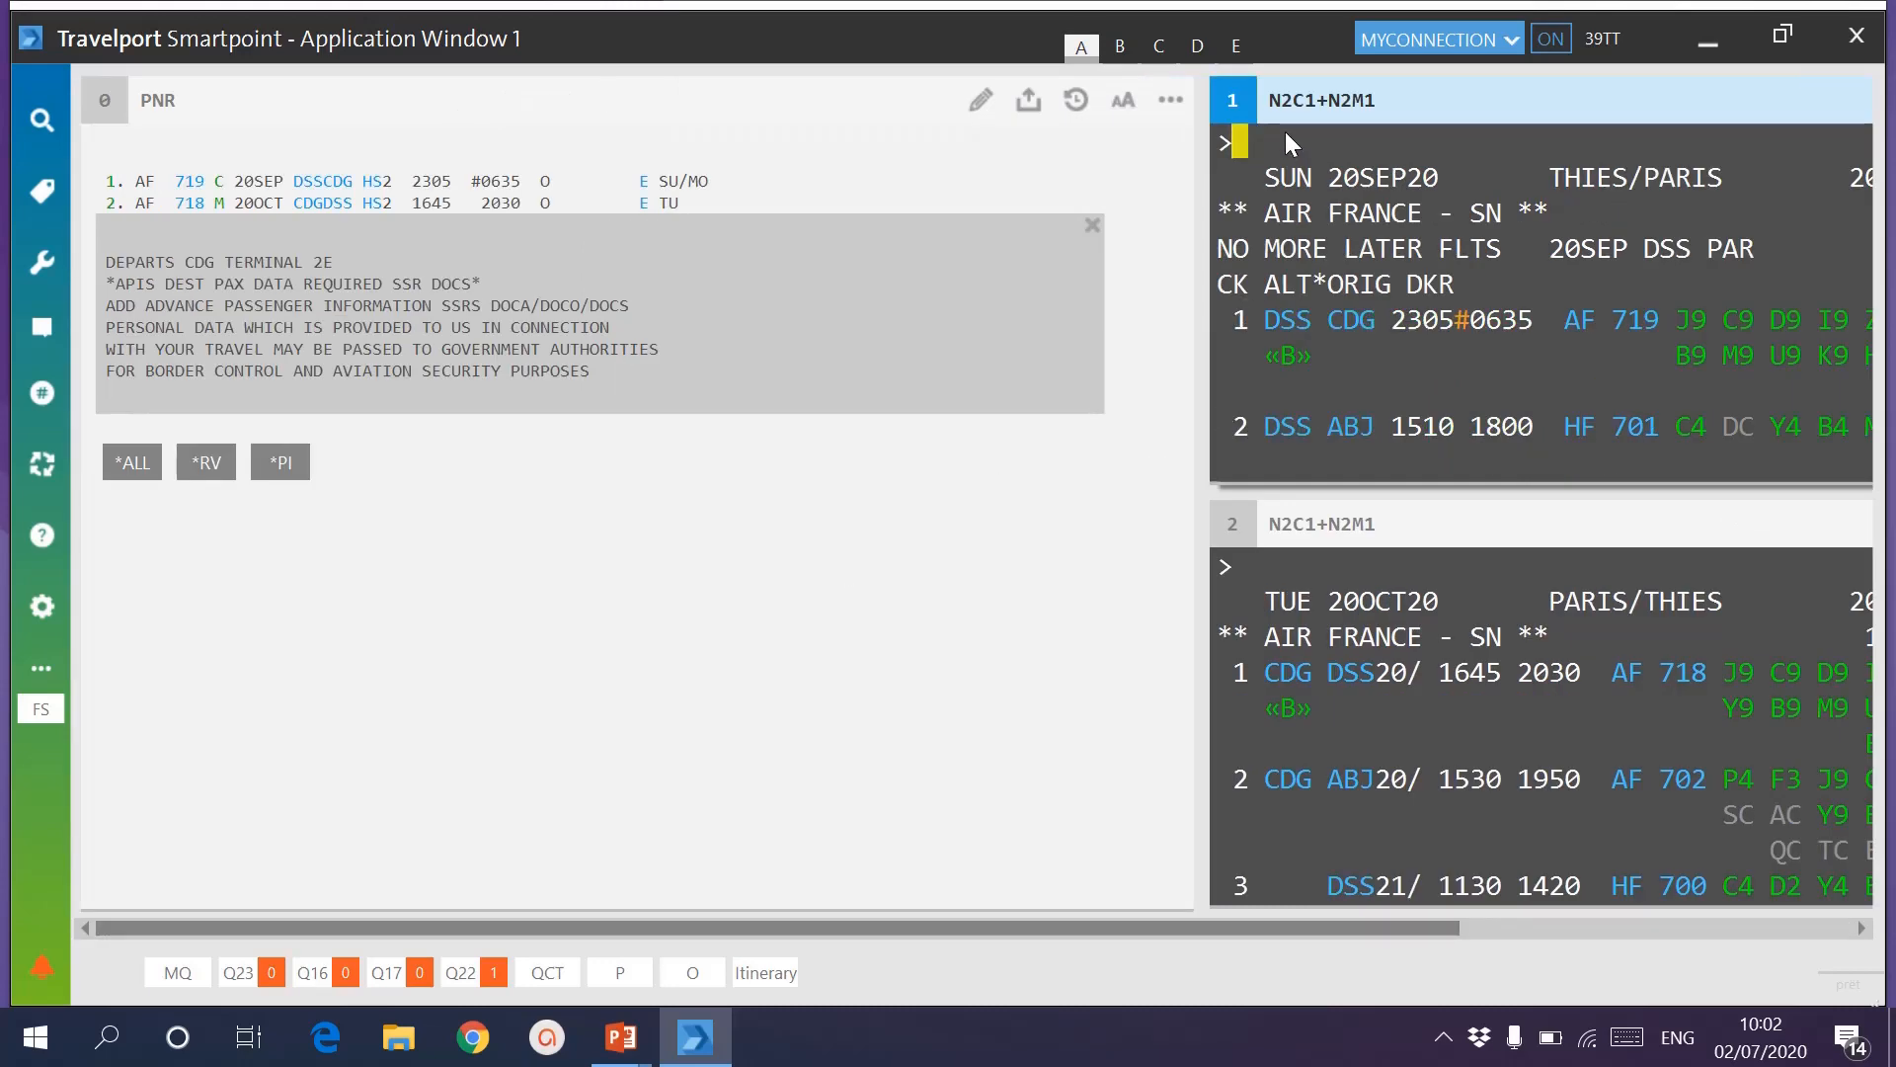
Close the second availability window, clear the remaining one, and ignore the booking file with the entry I.
{"action": "left_click", "coordinate": [1721, 926]}
{"action": "left_click", "coordinate": [1783, 523]}
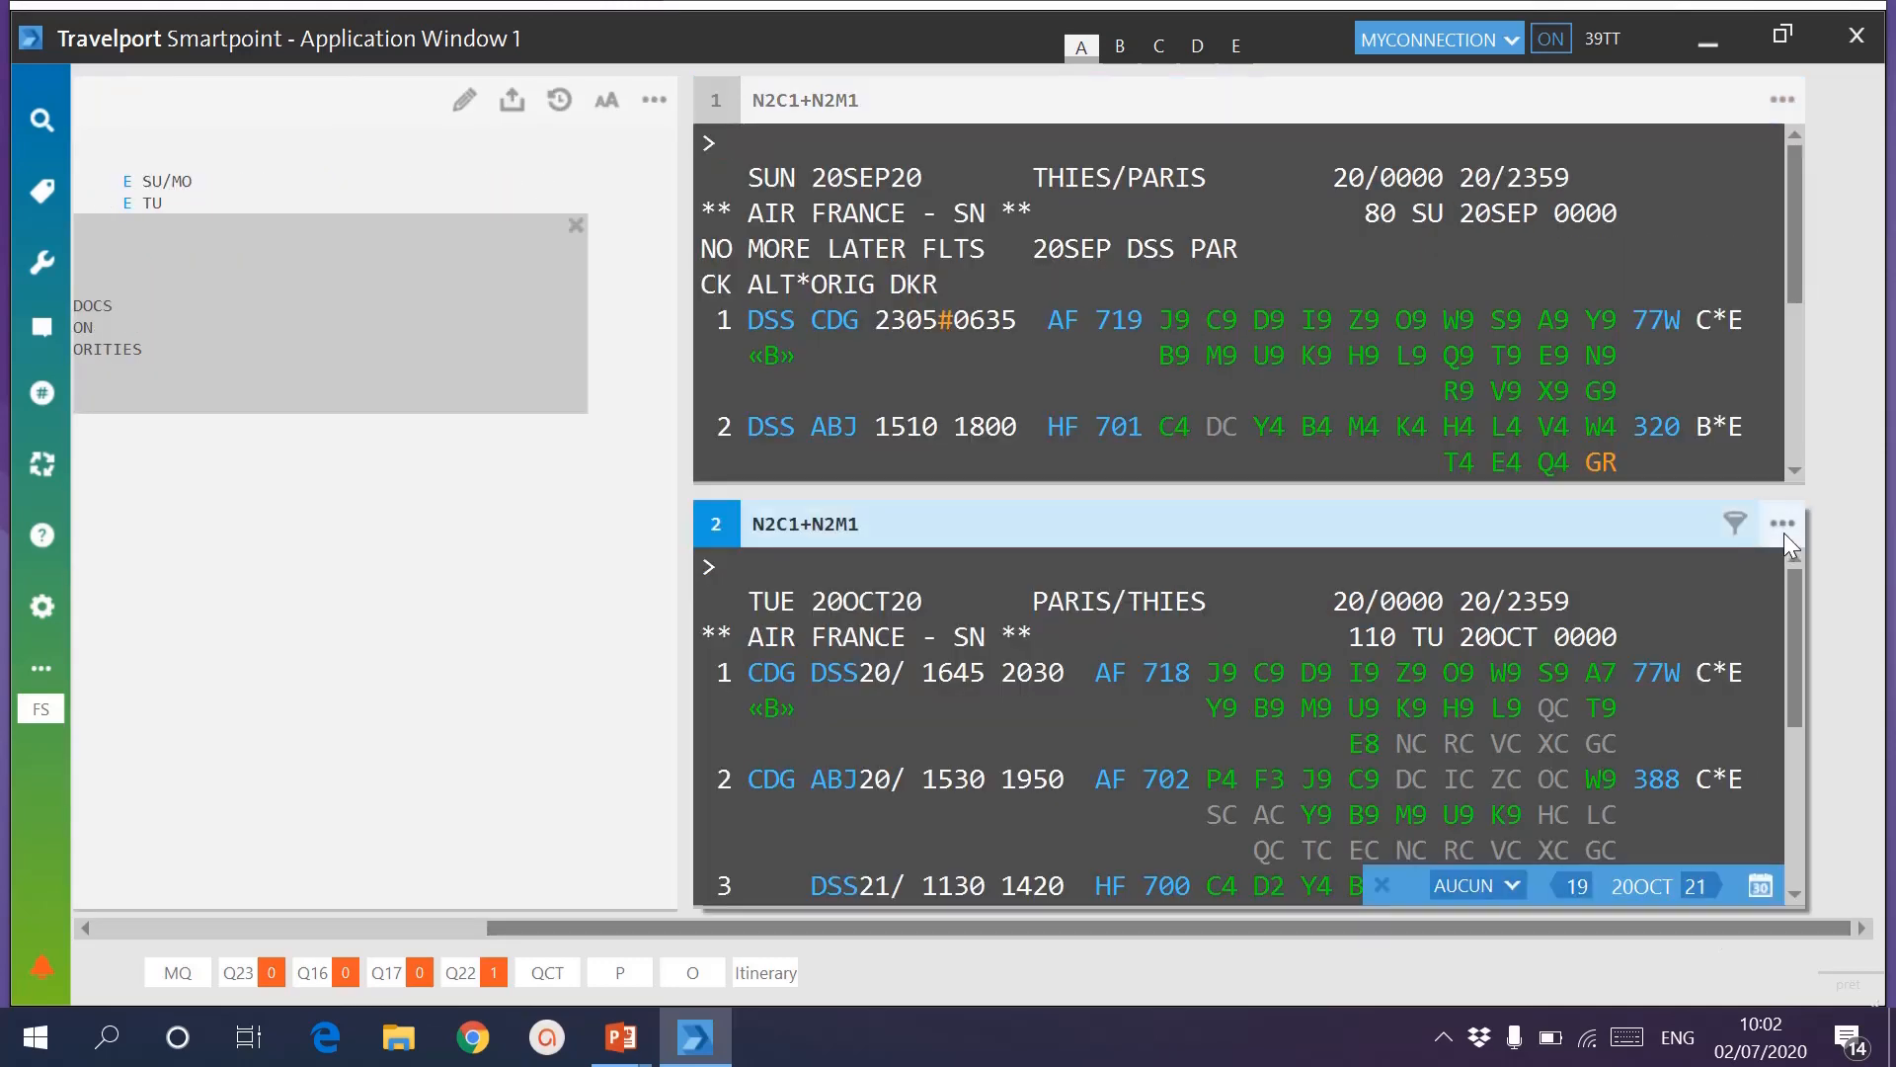
{"action": "left_click", "coordinate": [1496, 680]}
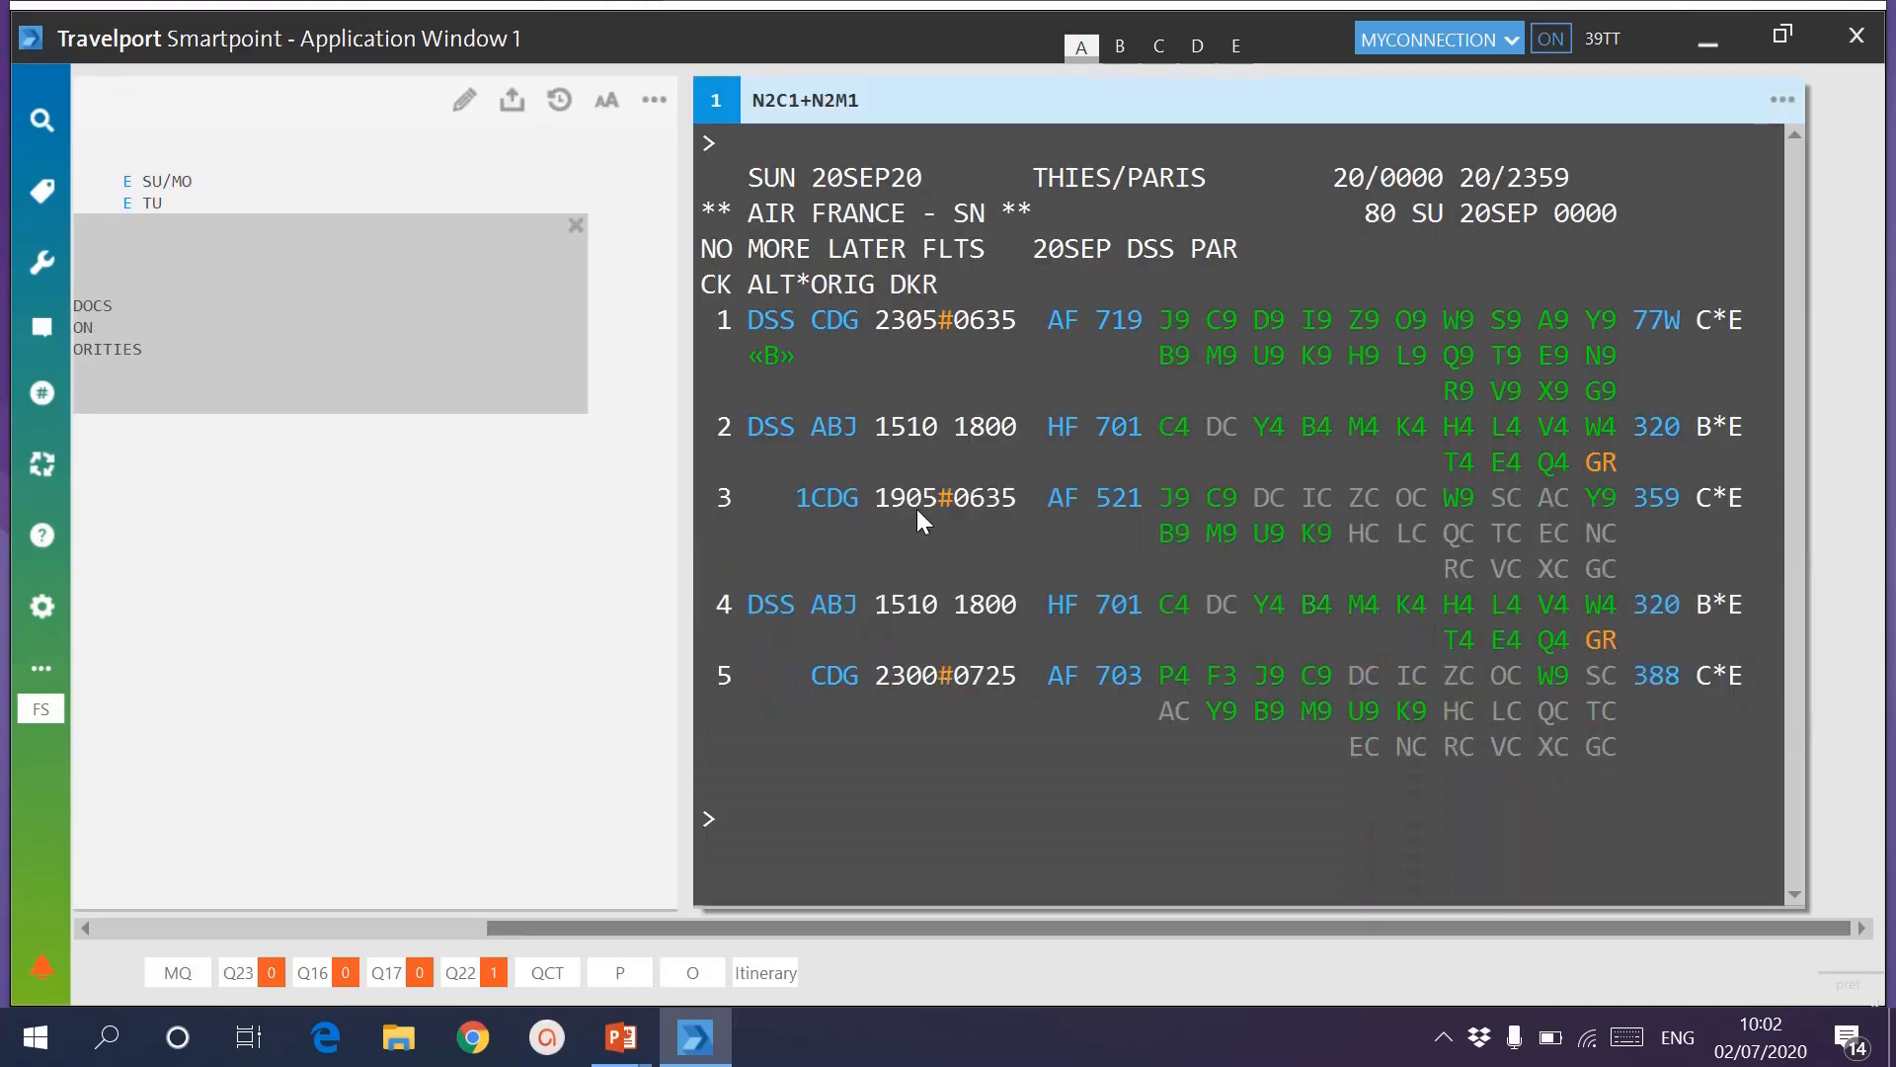
{"action": "key", "text": "Pause"}
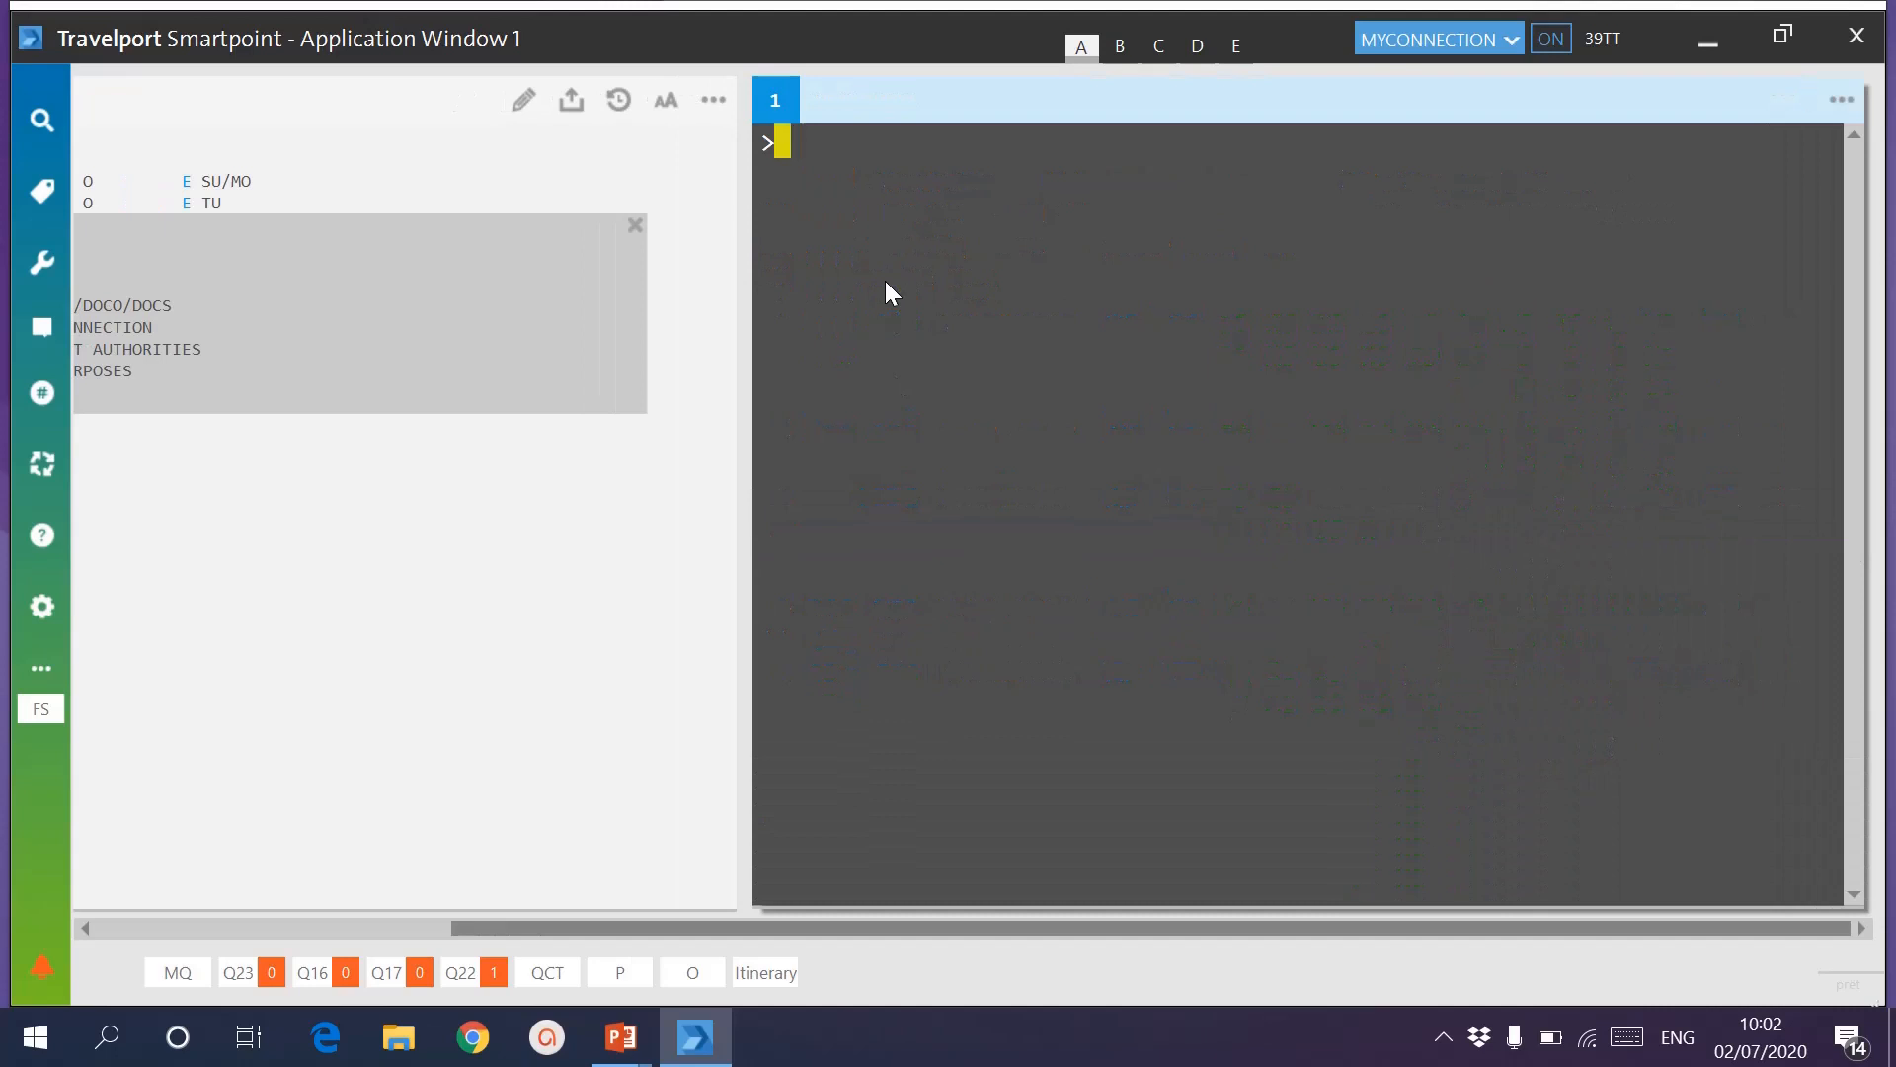
{"action": "type", "text": "I"}
{"action": "key", "text": "Return"}
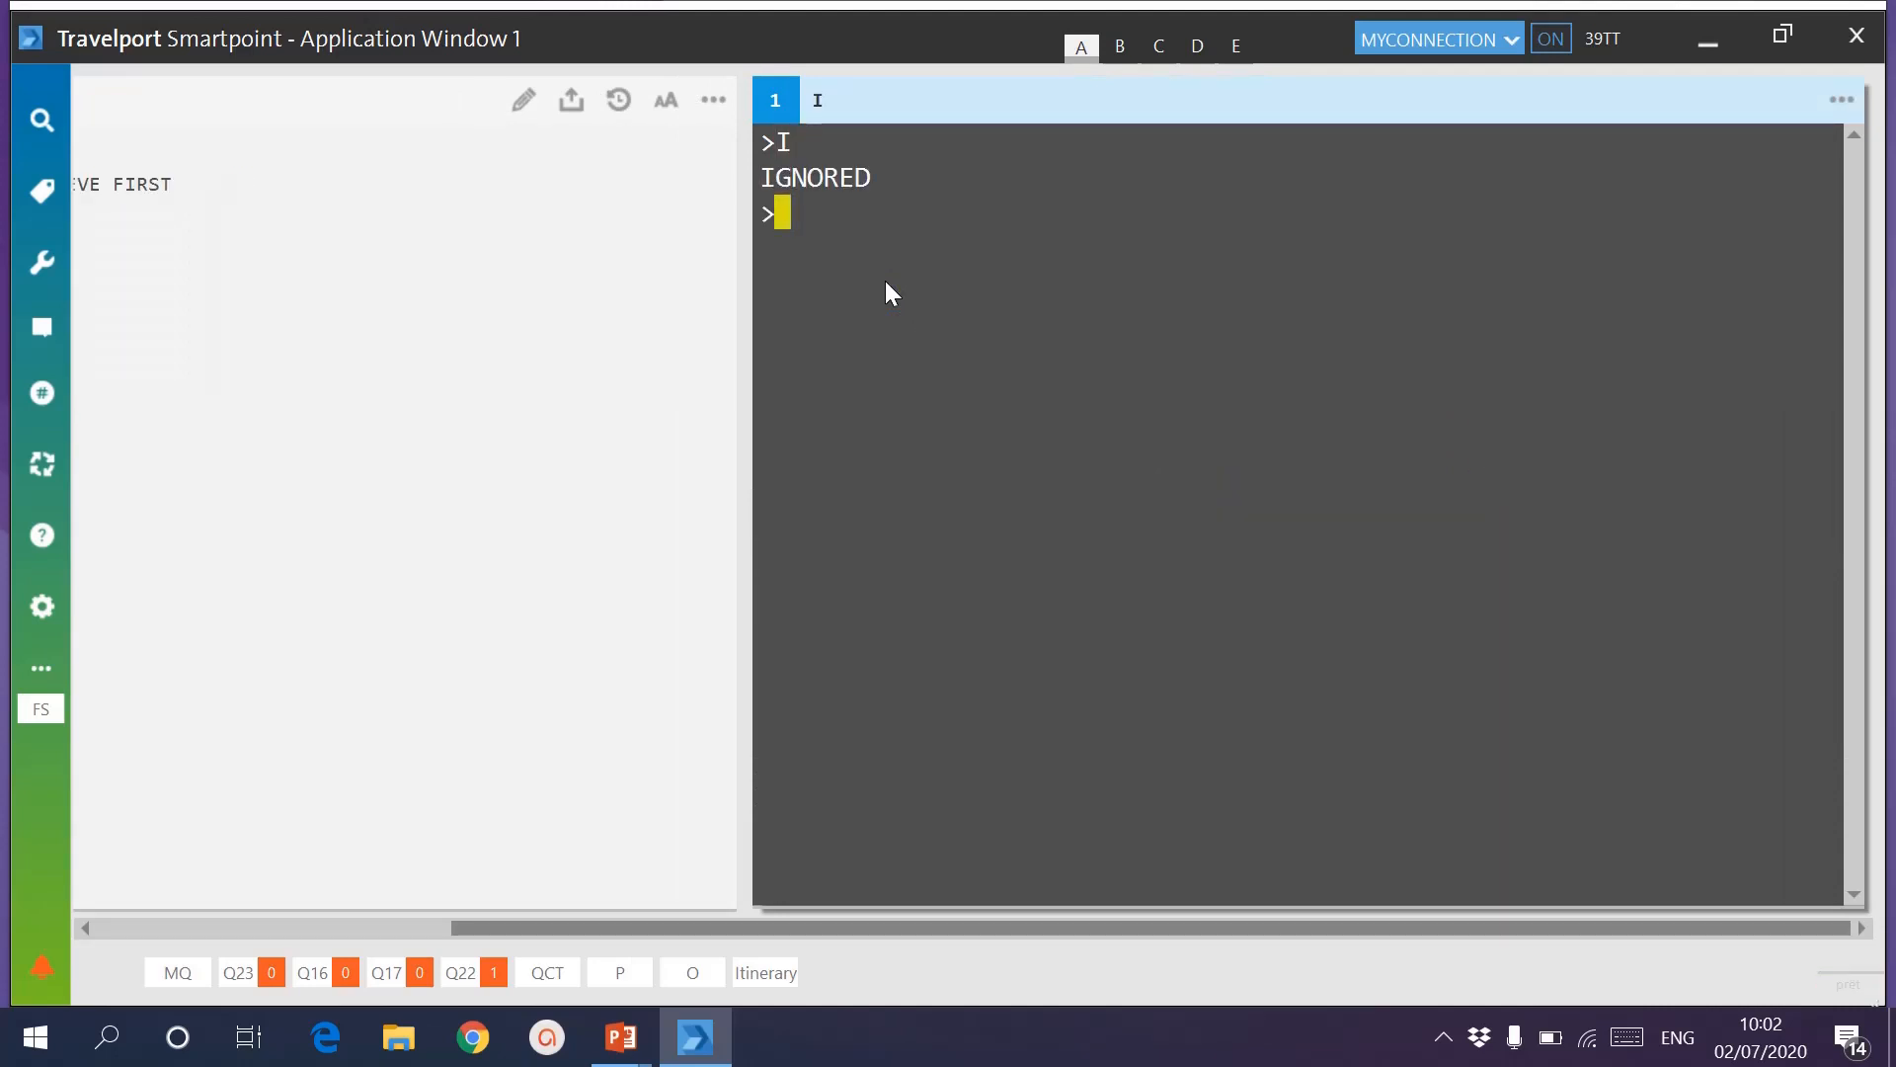
Display Air France availability from DSS to PAR on 20 September with the entry A20SEPDSSPAR*AF.
{"action": "type", "text": "I"}
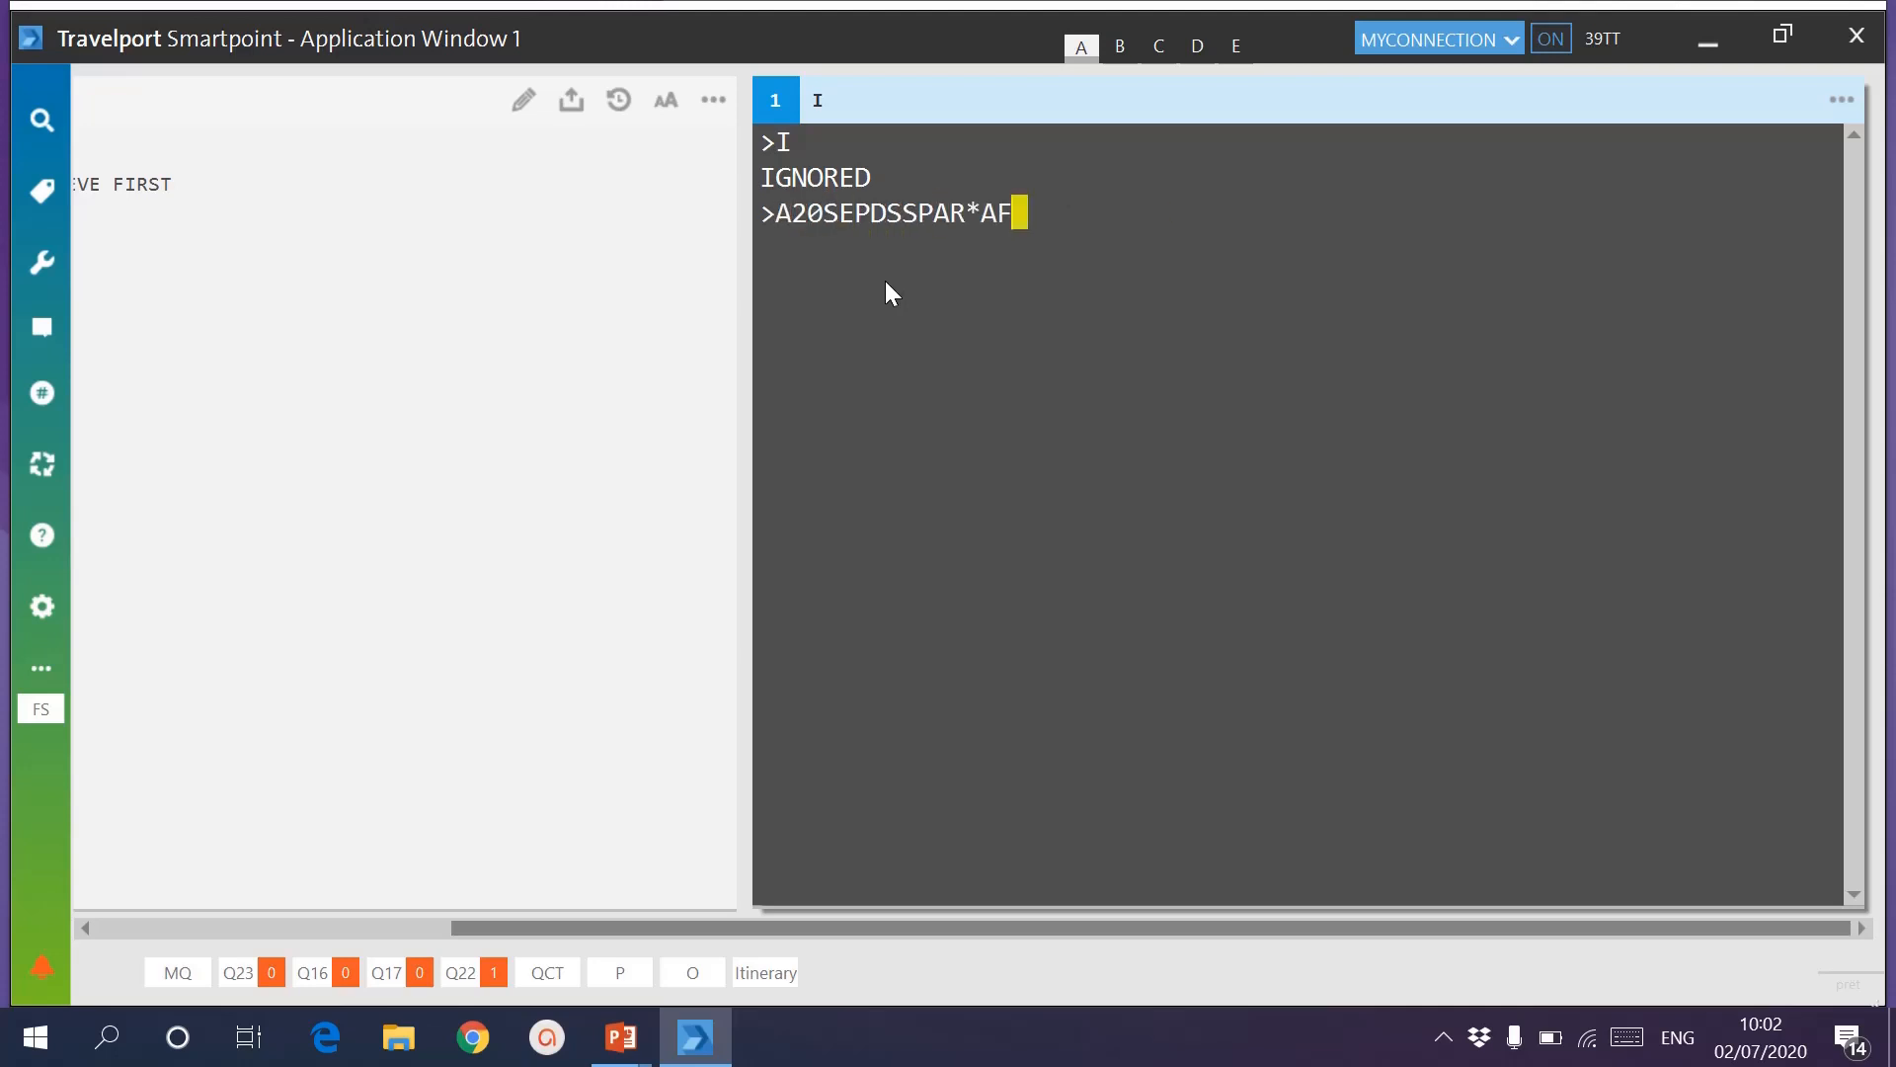
{"action": "key", "text": "Return"}
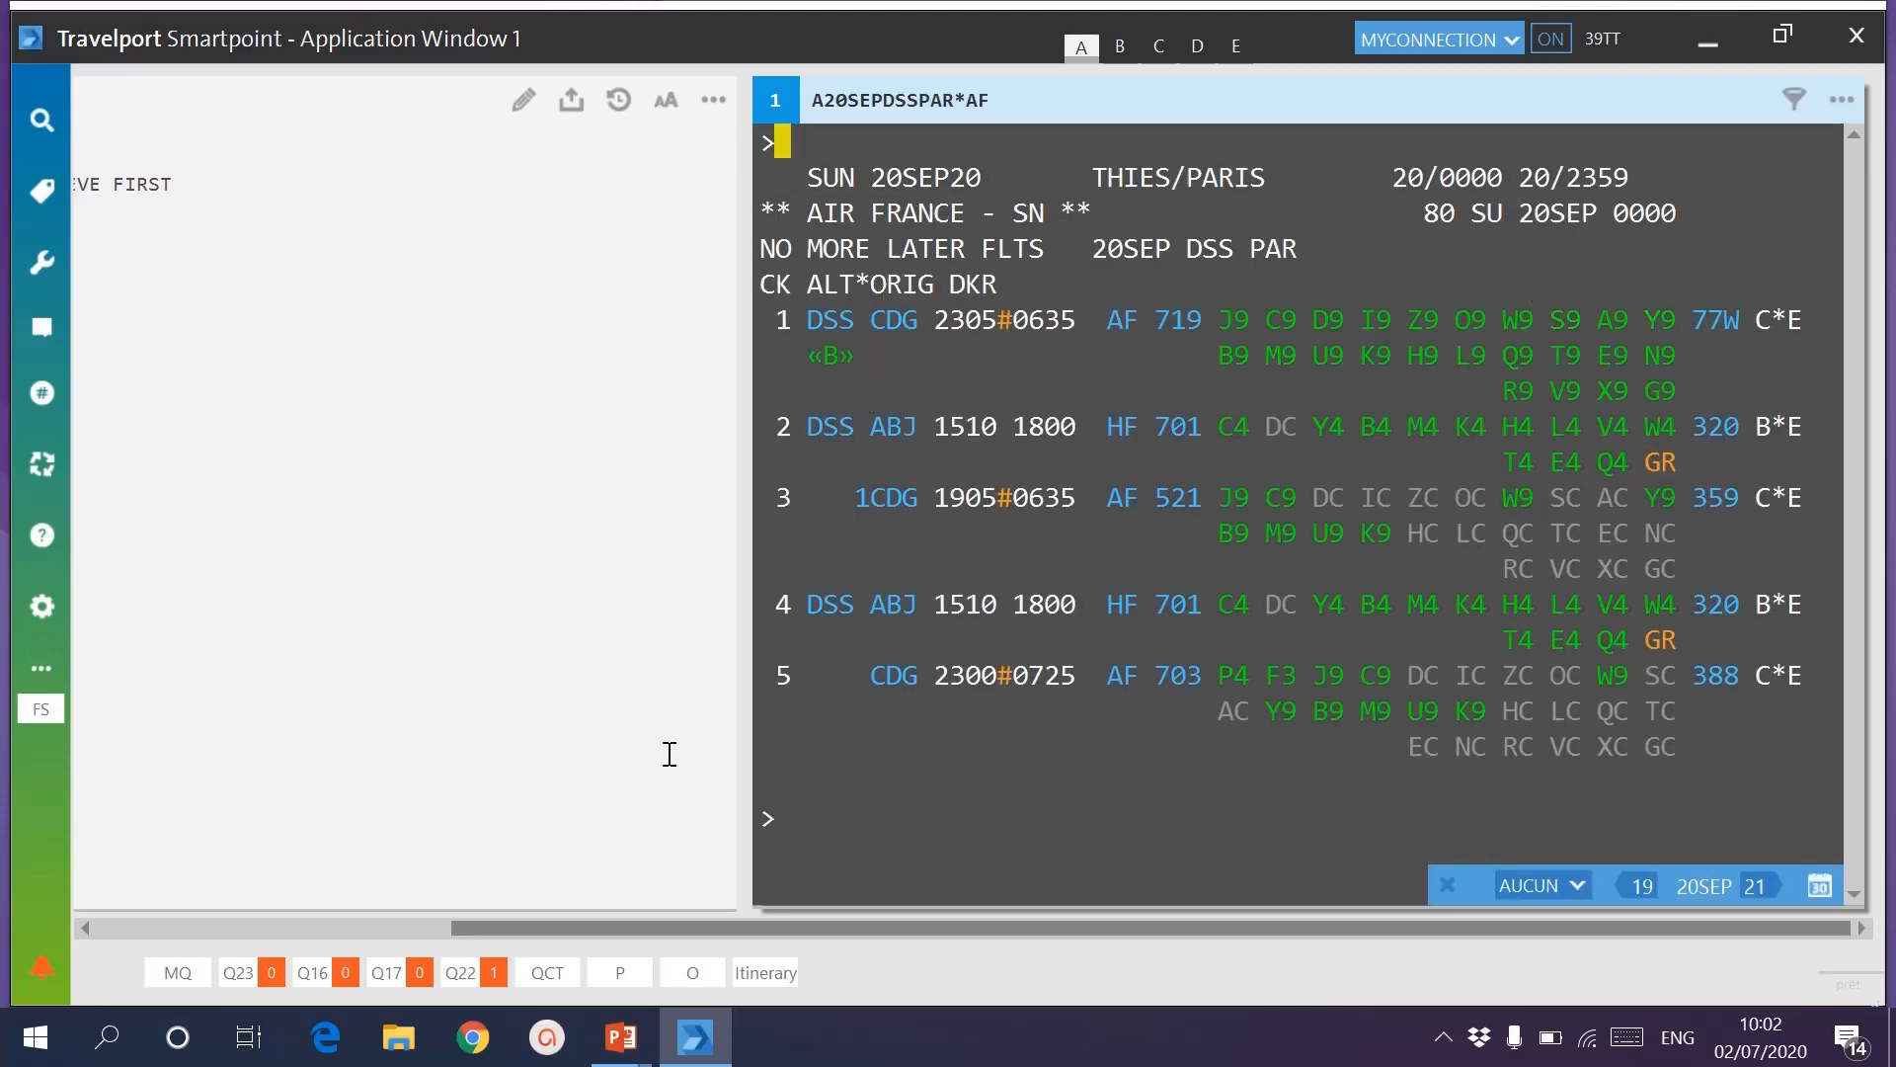
{"action": "left_click", "coordinate": [305, 928]}
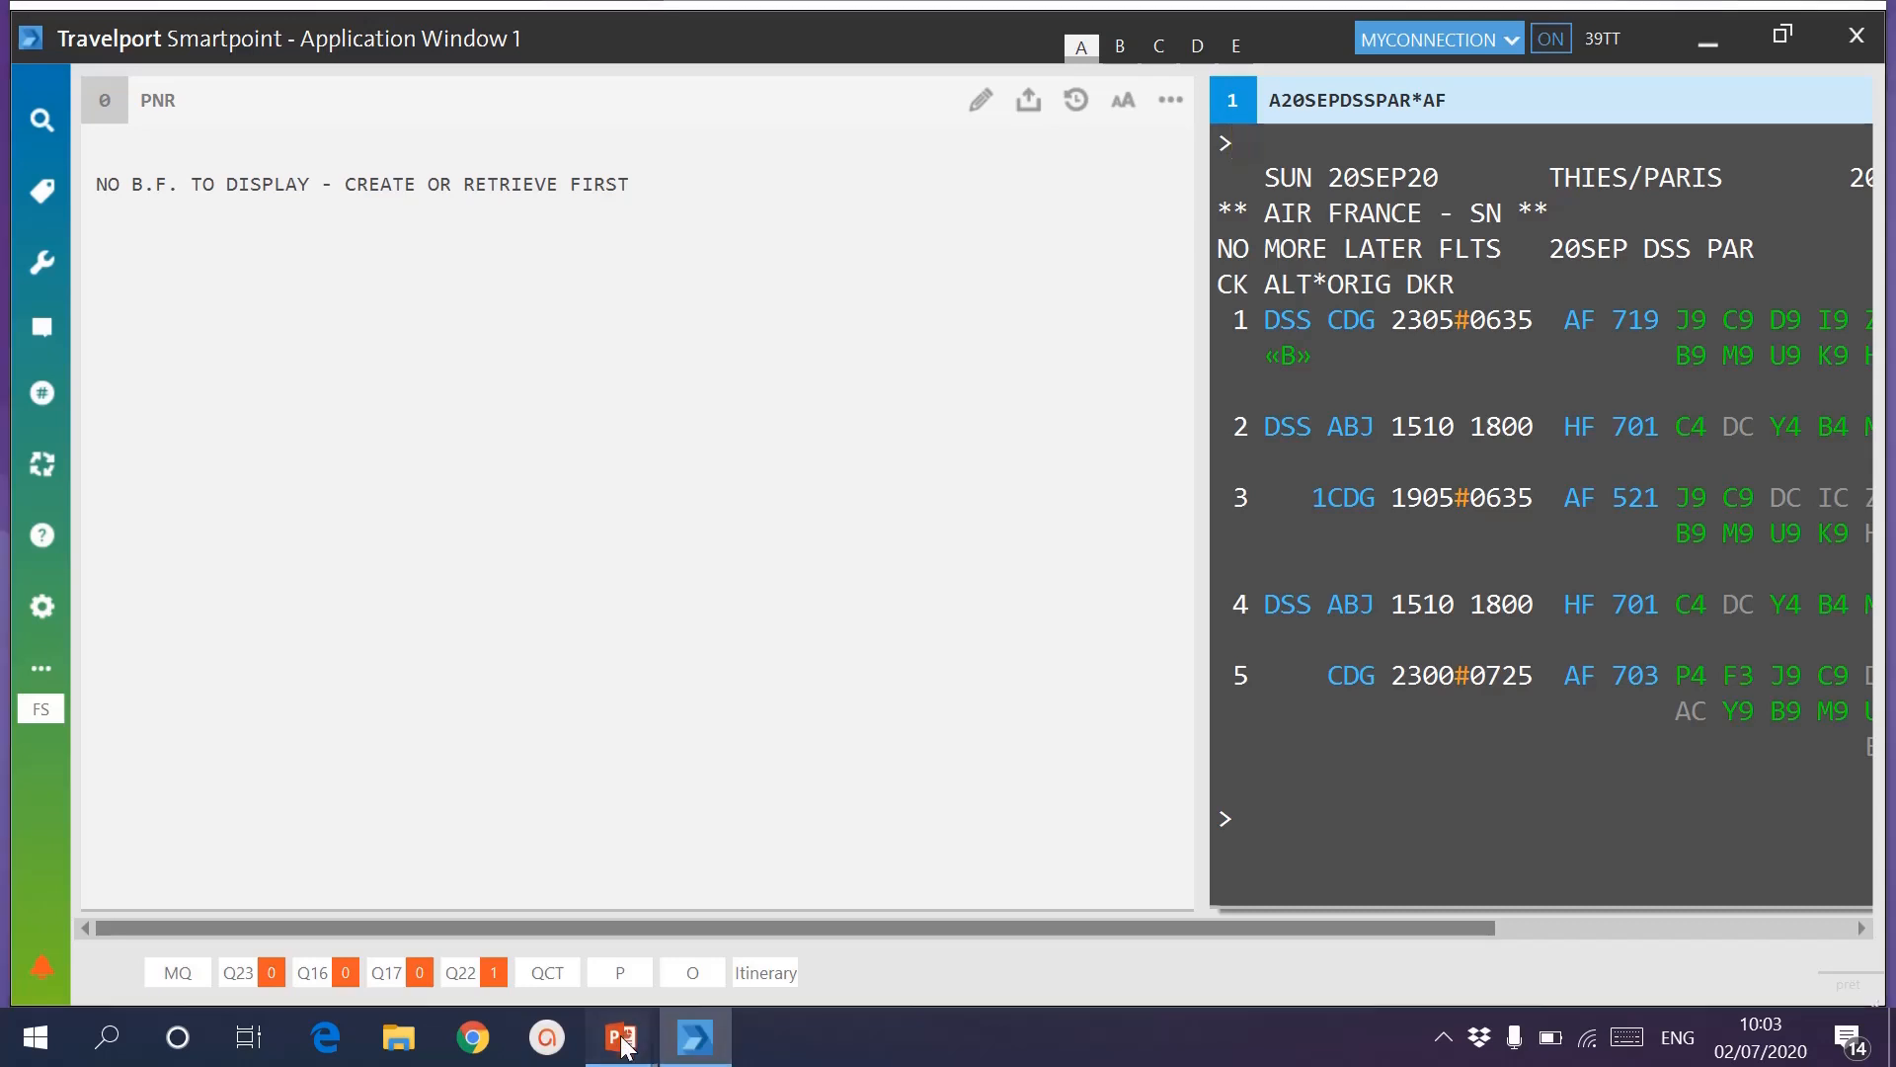
Check the graphic-mode selling instruction on the VOLS DIRECT slide in PowerPoint, and return to Travelport Smartpoint.
{"action": "mouse_move", "coordinate": [621, 1037]}
{"action": "left_click", "coordinate": [713, 881]}
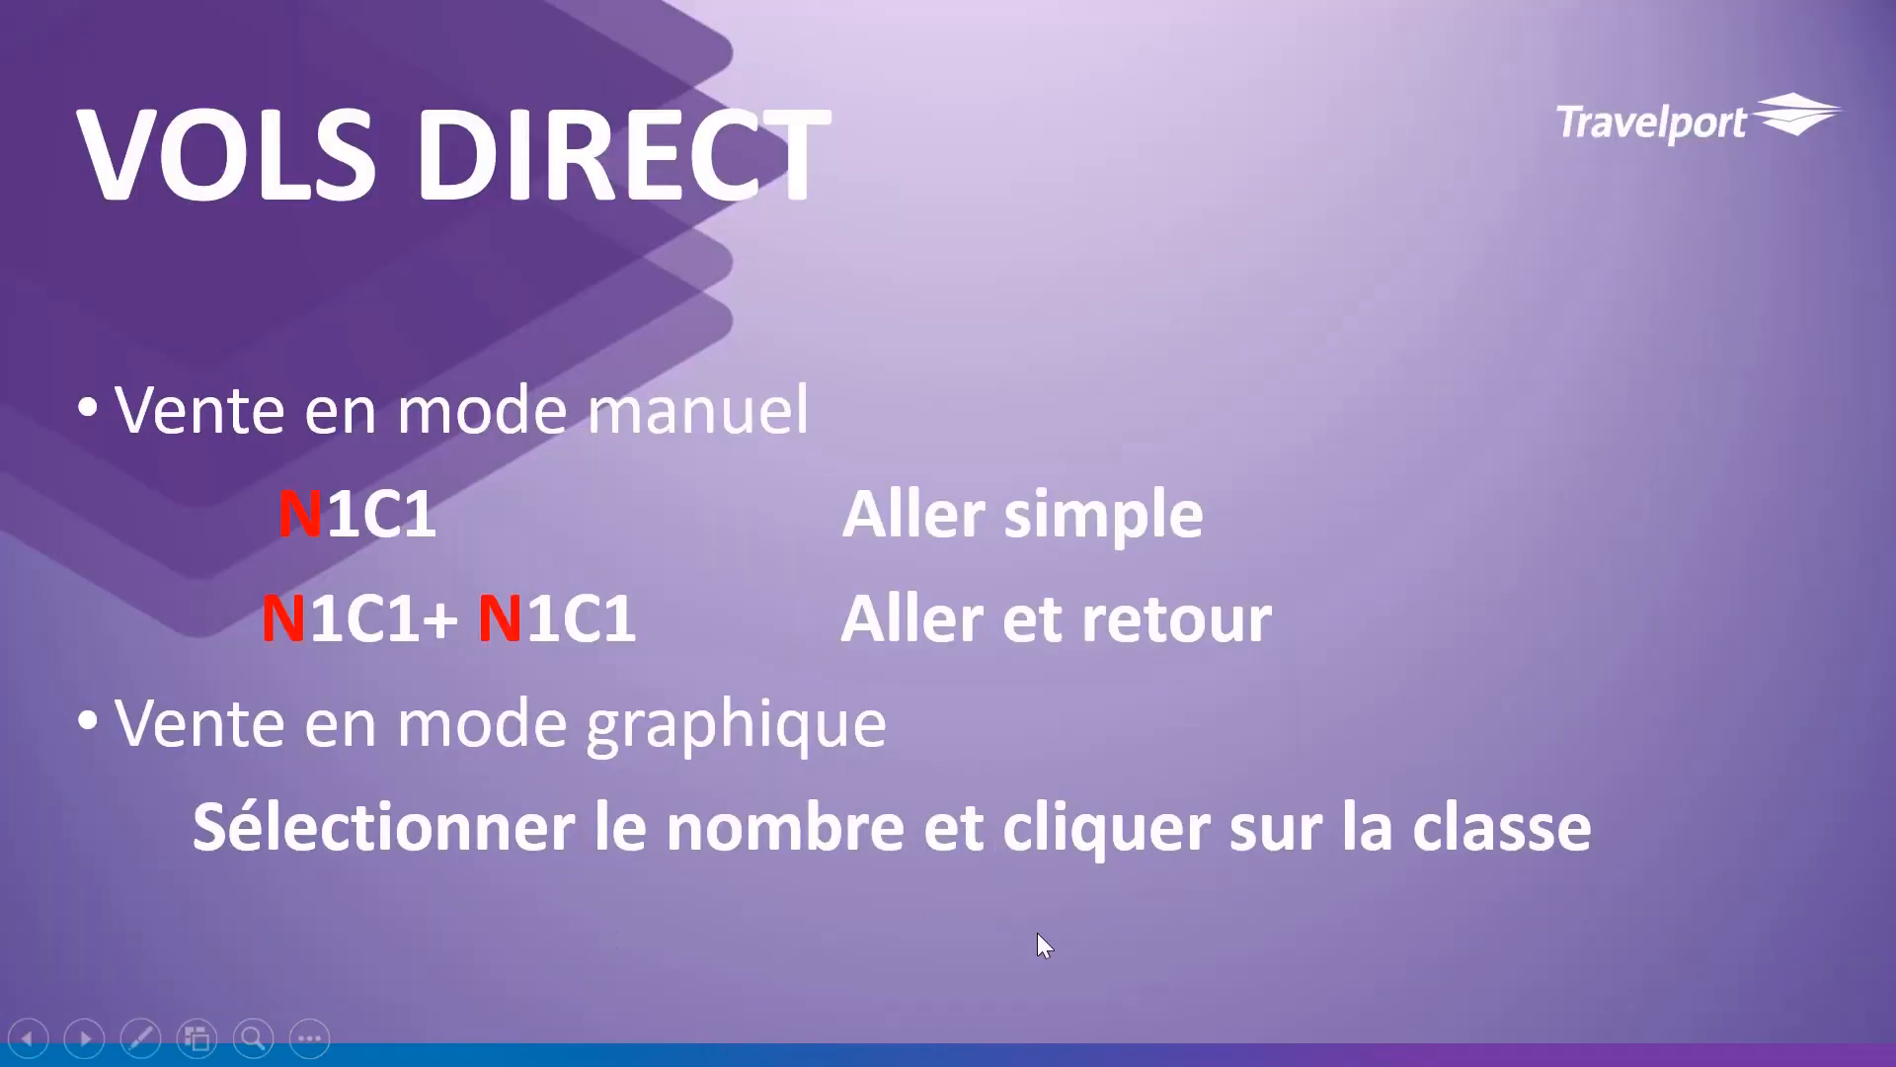
{"action": "key", "text": "super"}
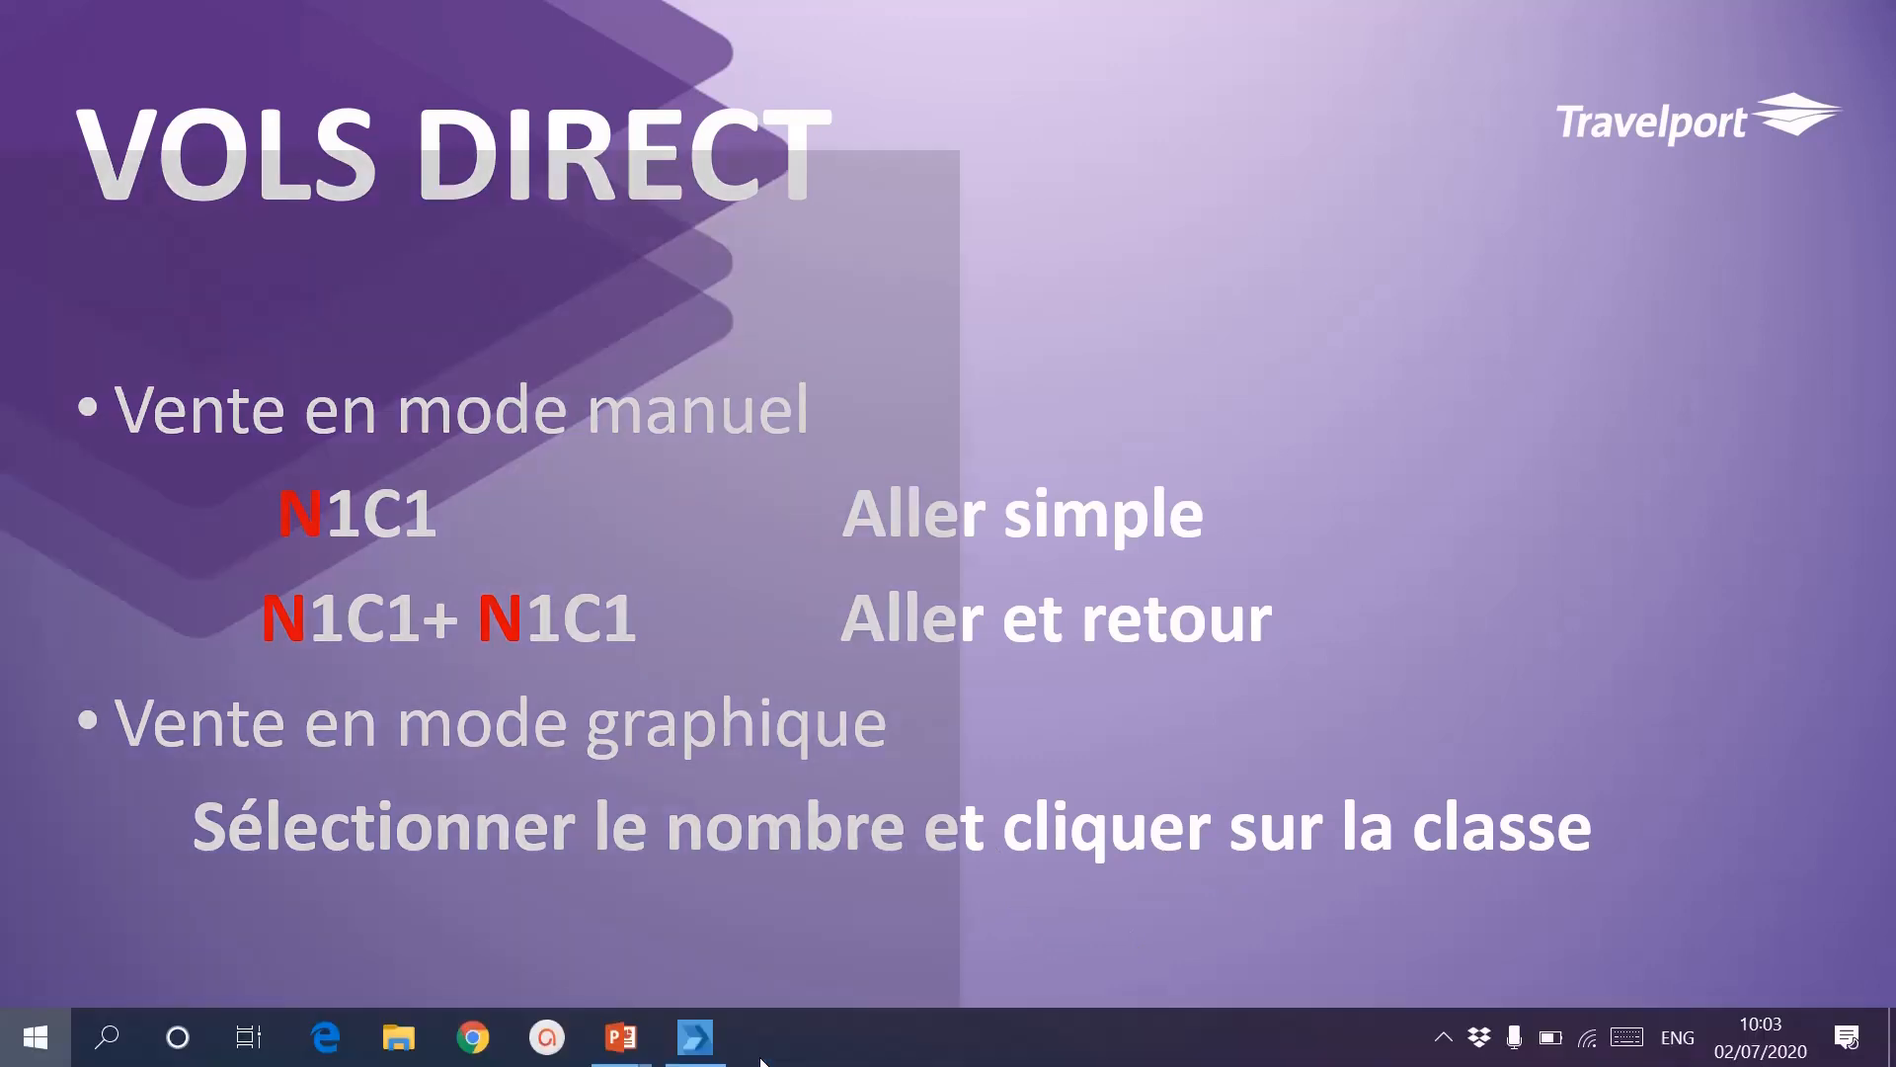
{"action": "left_click", "coordinate": [695, 1037]}
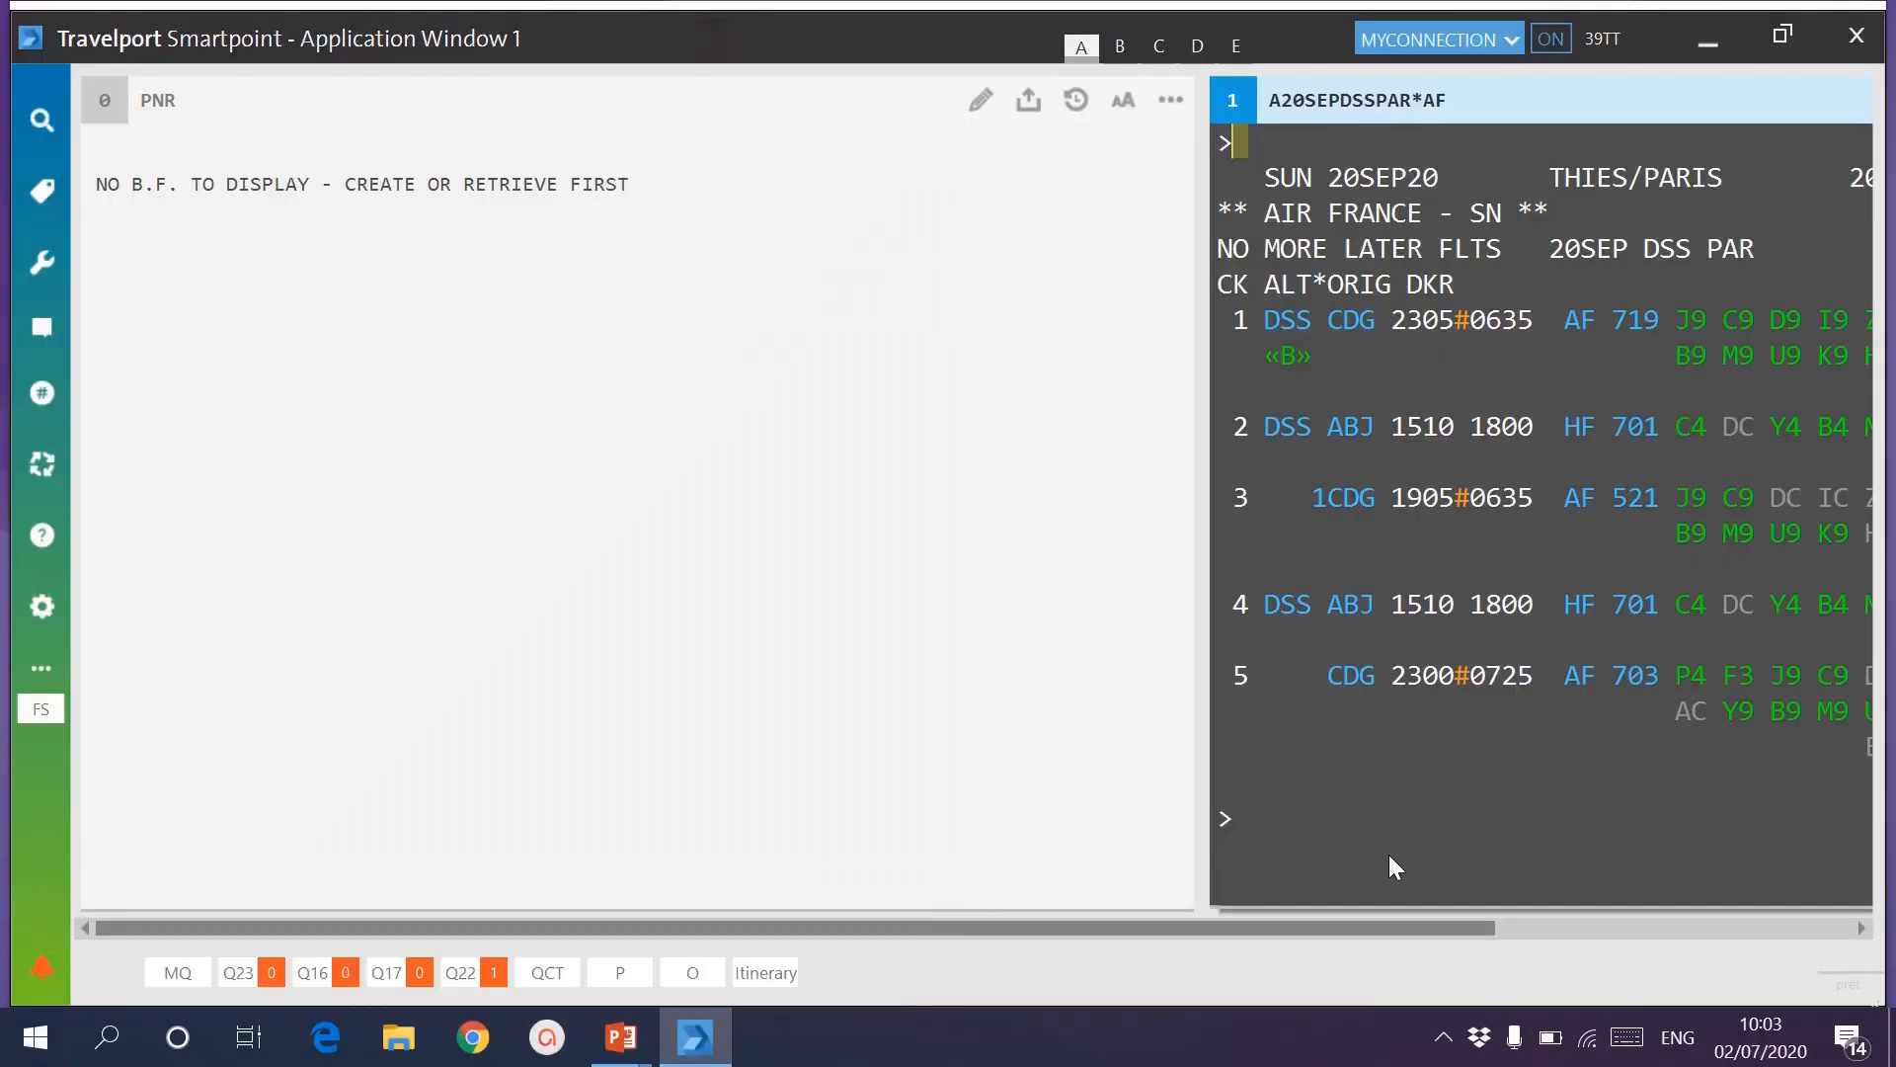
Set the passenger count to 2 PAX, sell class U on the direct AF 719 flight graphically, and review the segment in the PNR.
{"action": "left_click", "coordinate": [1580, 927]}
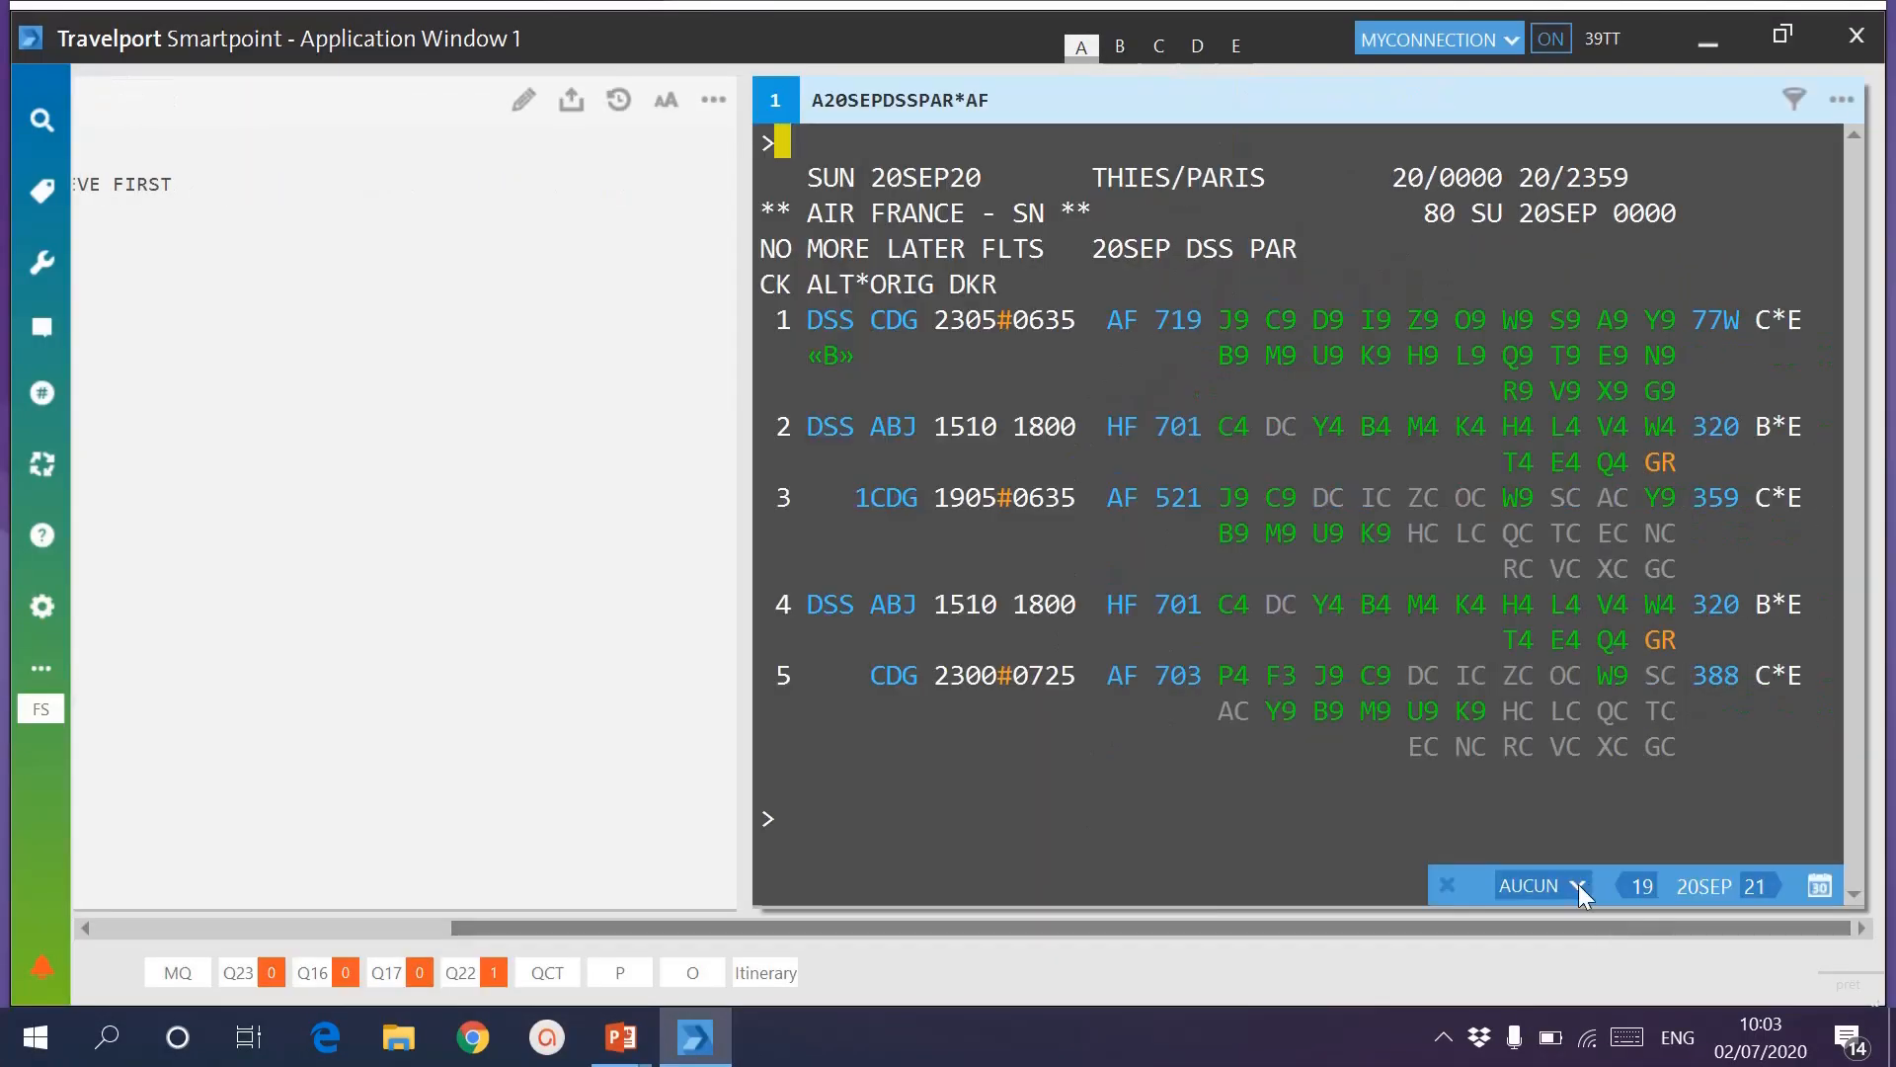
{"action": "left_click", "coordinate": [1578, 885]}
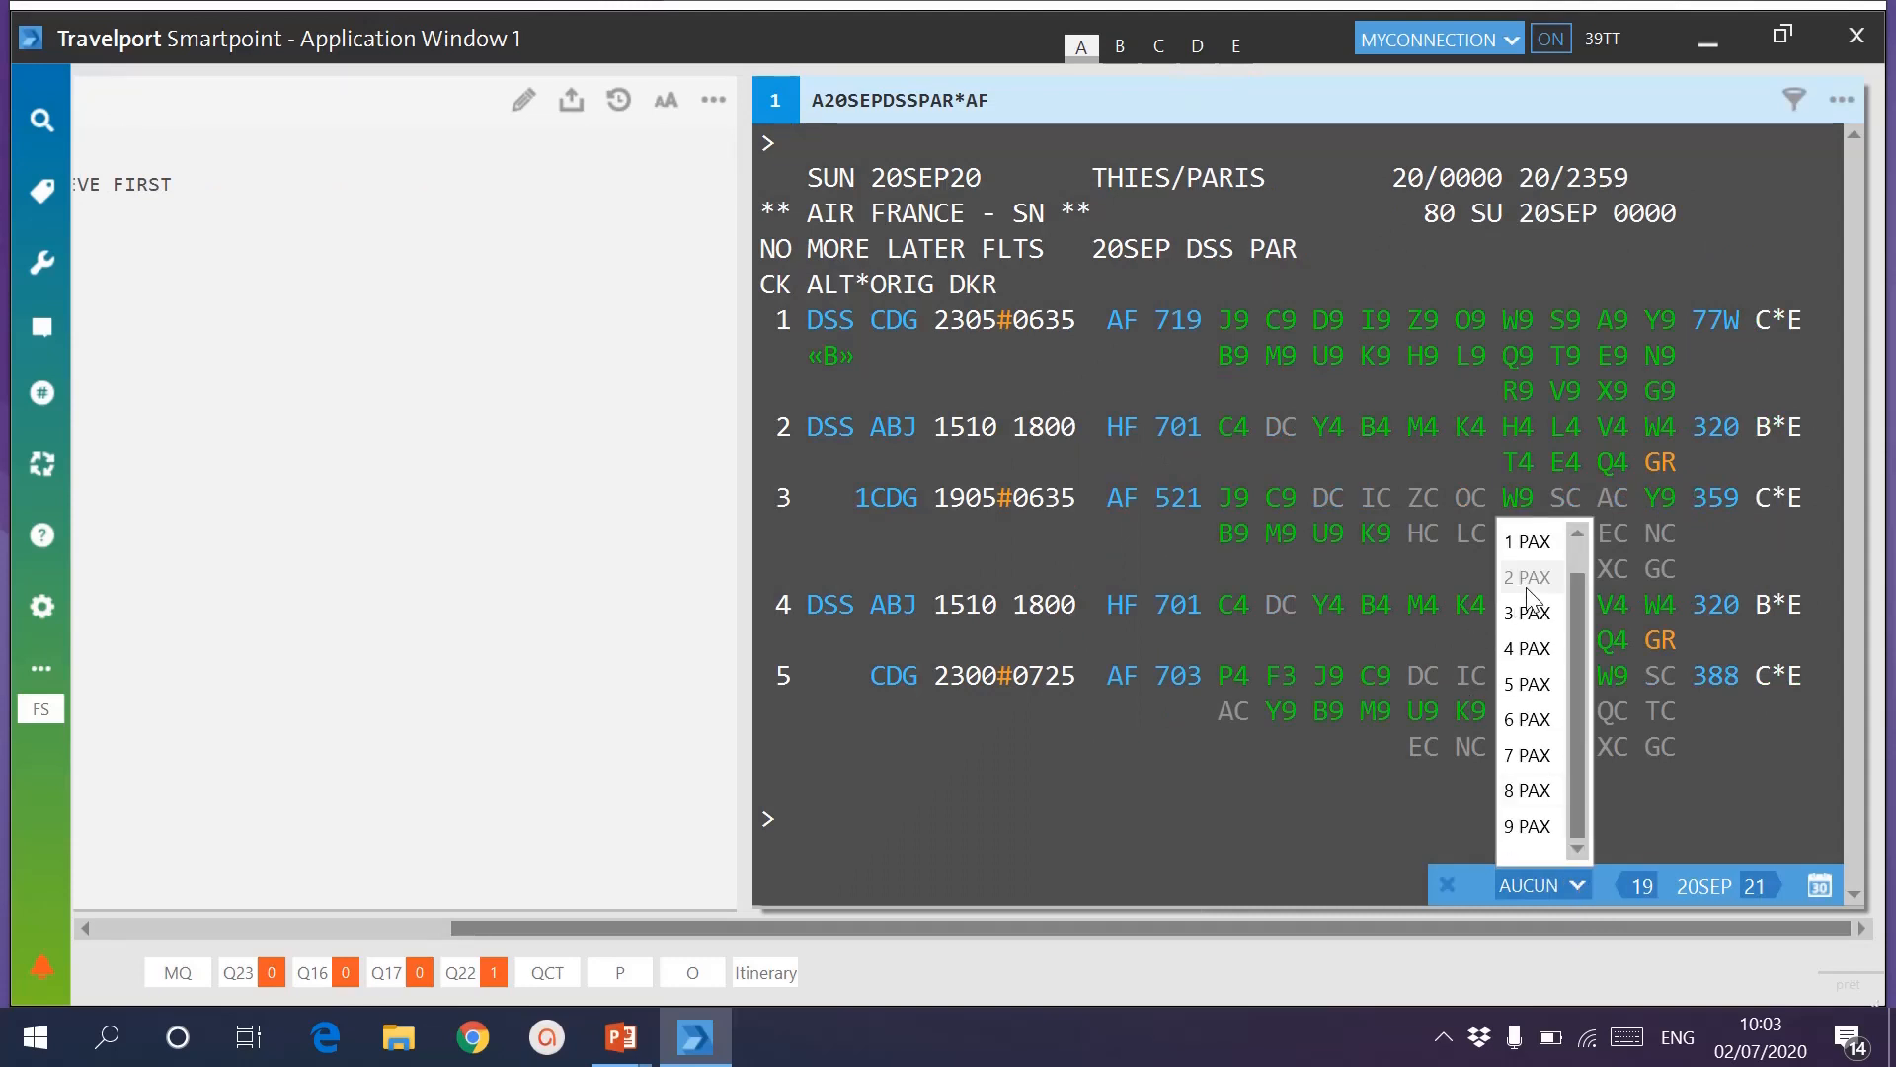
{"action": "left_click", "coordinate": [1528, 579]}
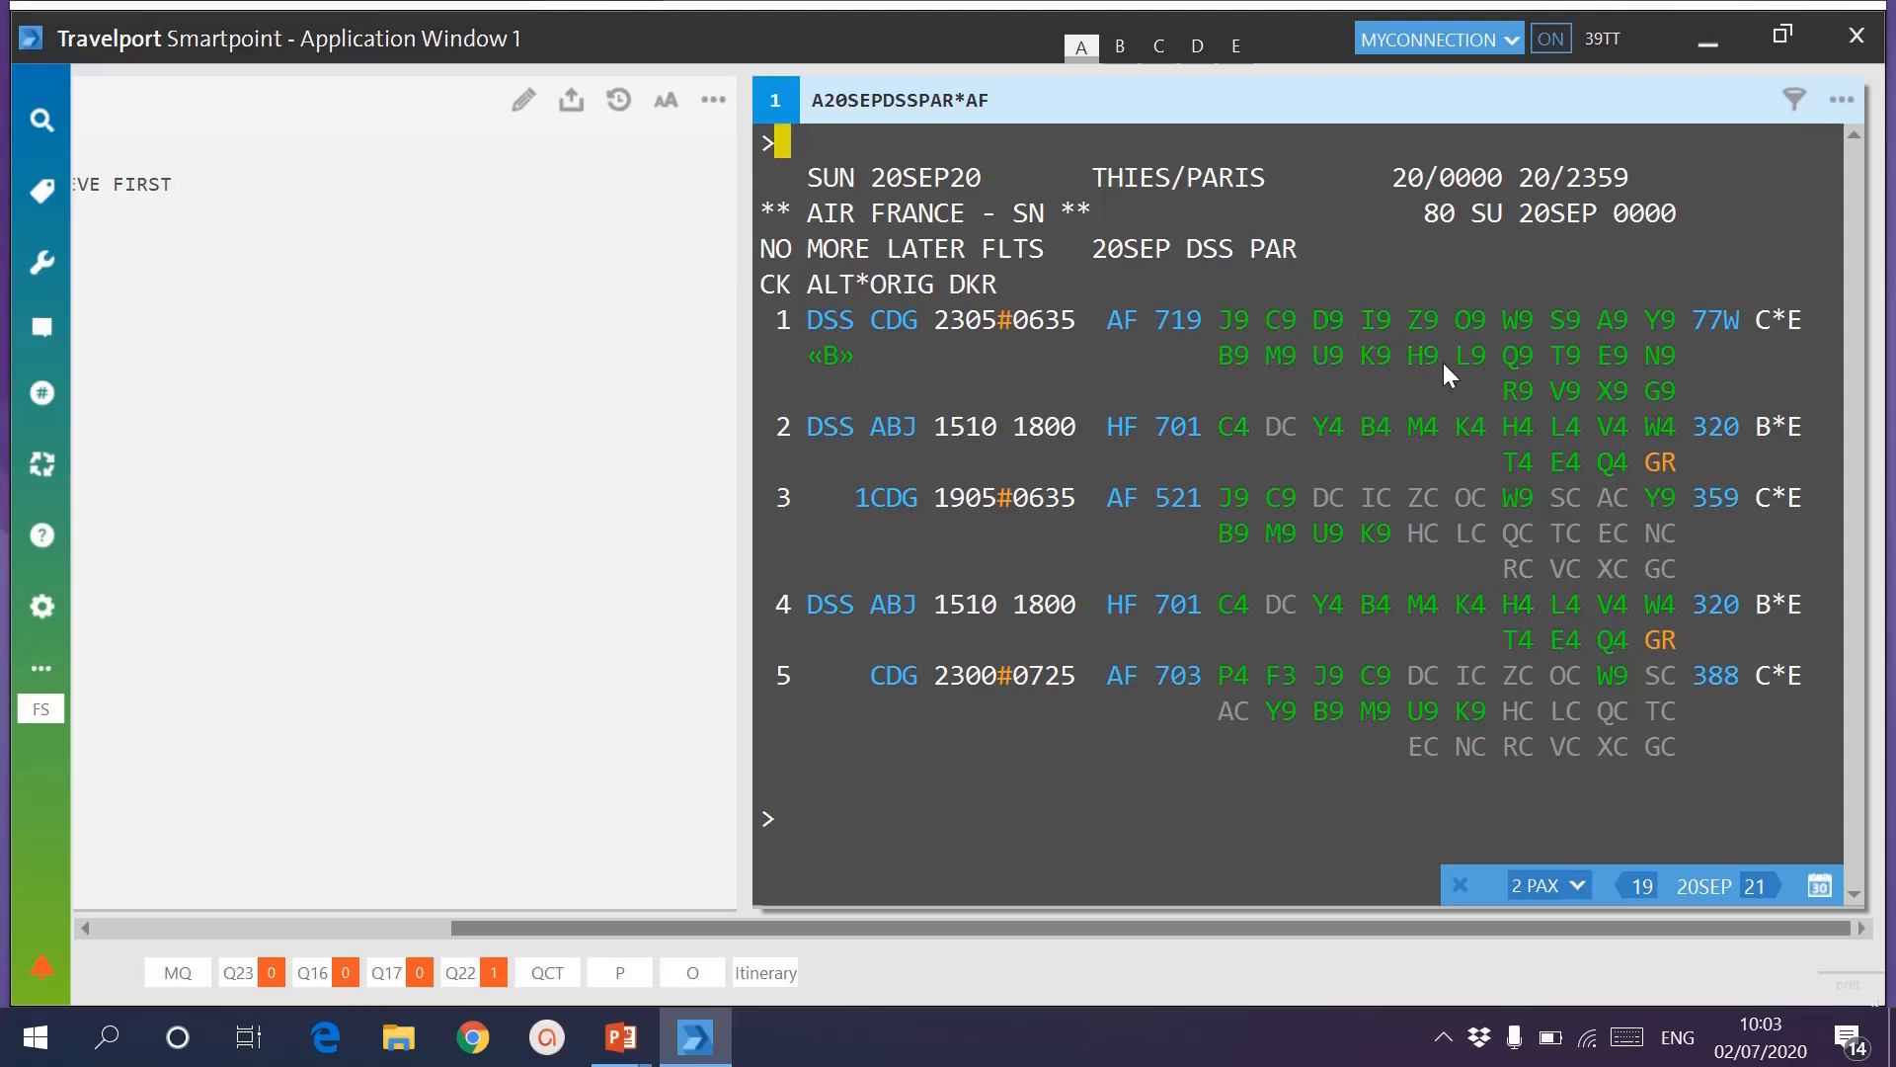
{"action": "left_click", "coordinate": [1329, 363]}
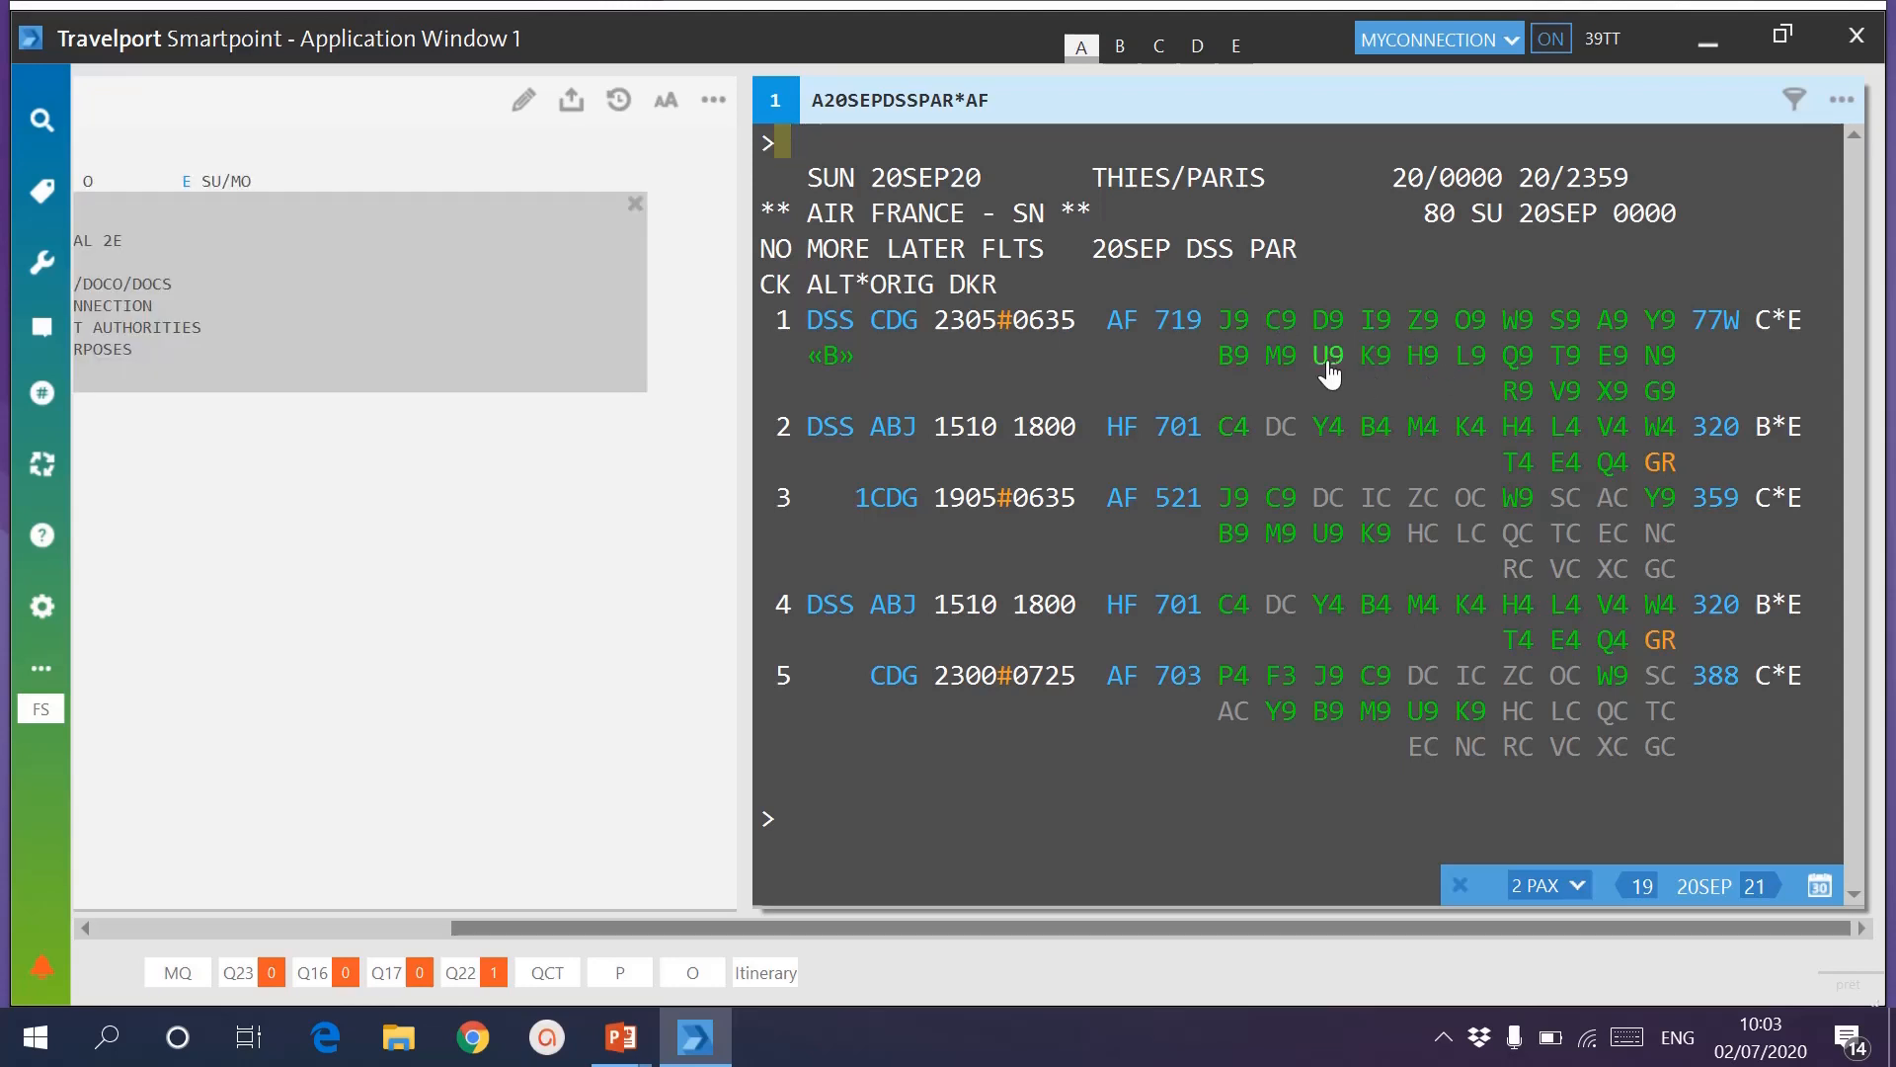
{"action": "left_click", "coordinate": [285, 927]}
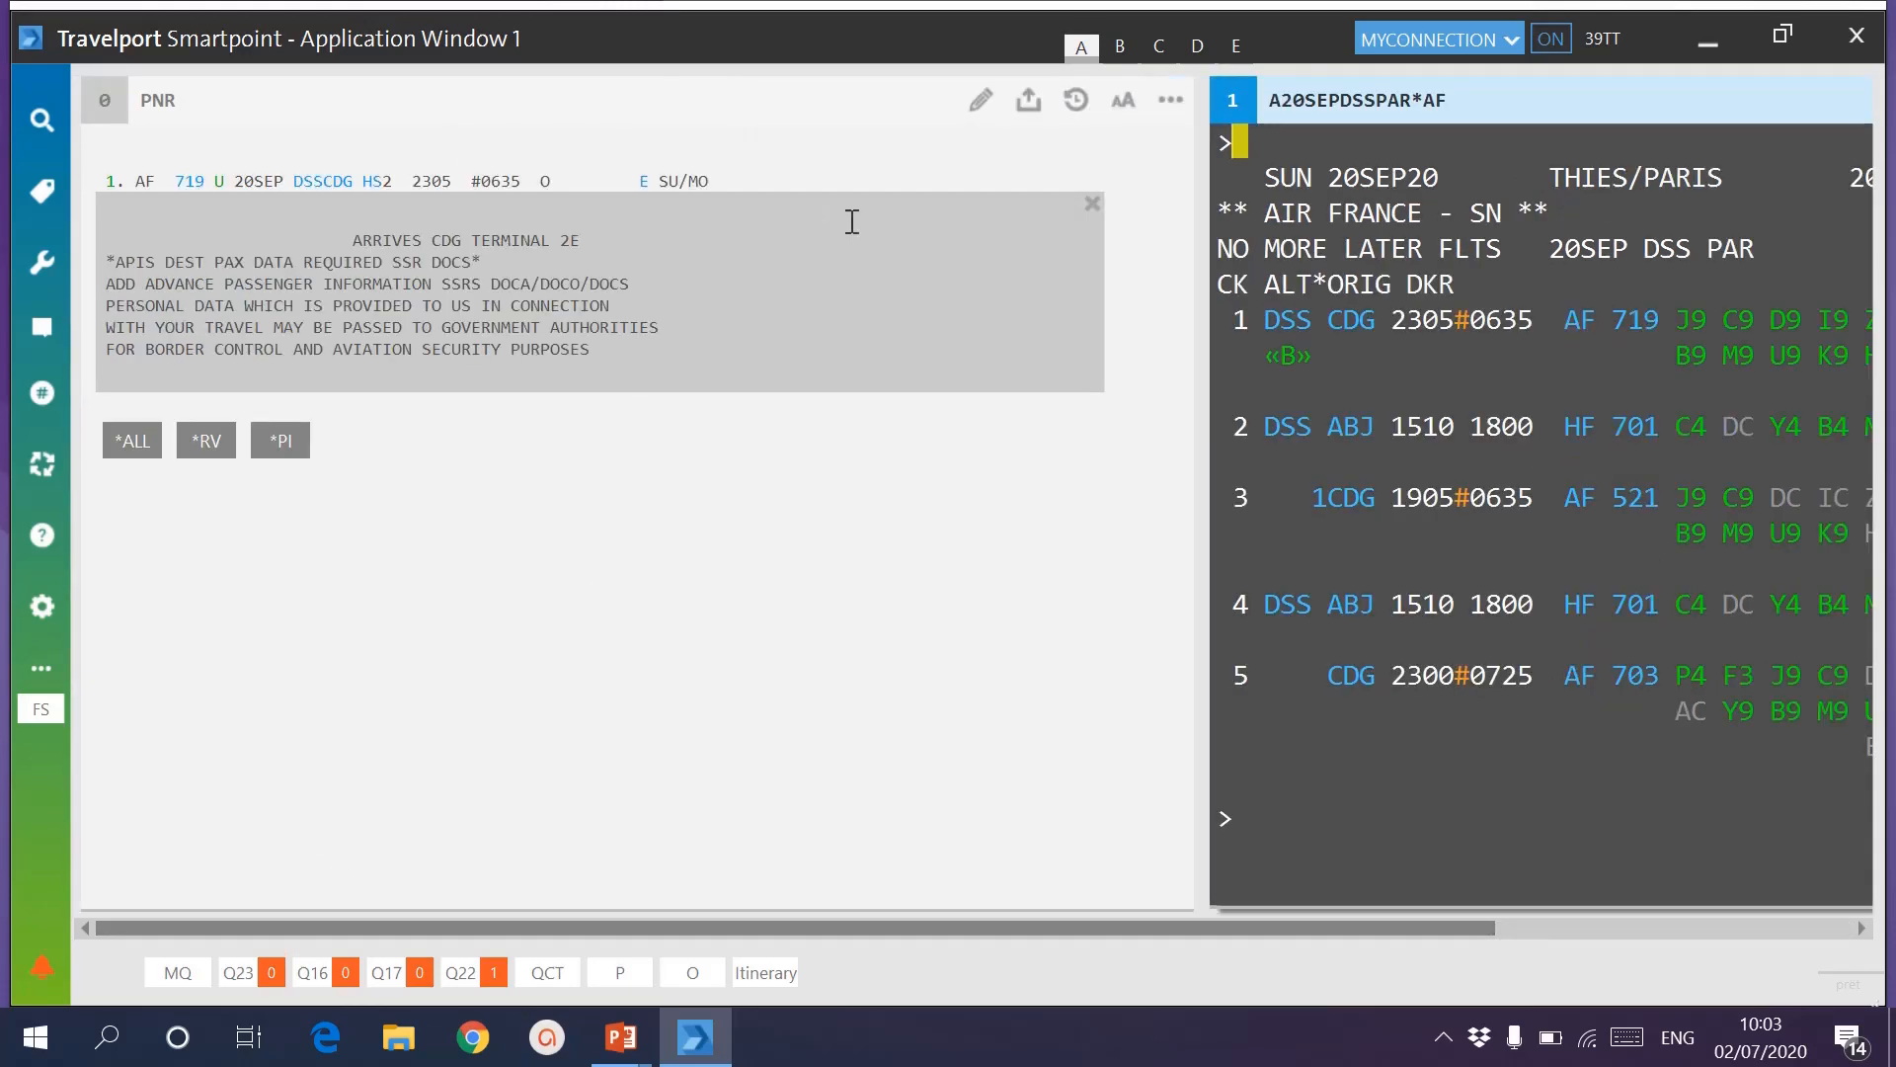
Display the Air France return availability for 20 October by recalling the entry AR20OCT*AF.
{"action": "key", "text": "alt+Up"}
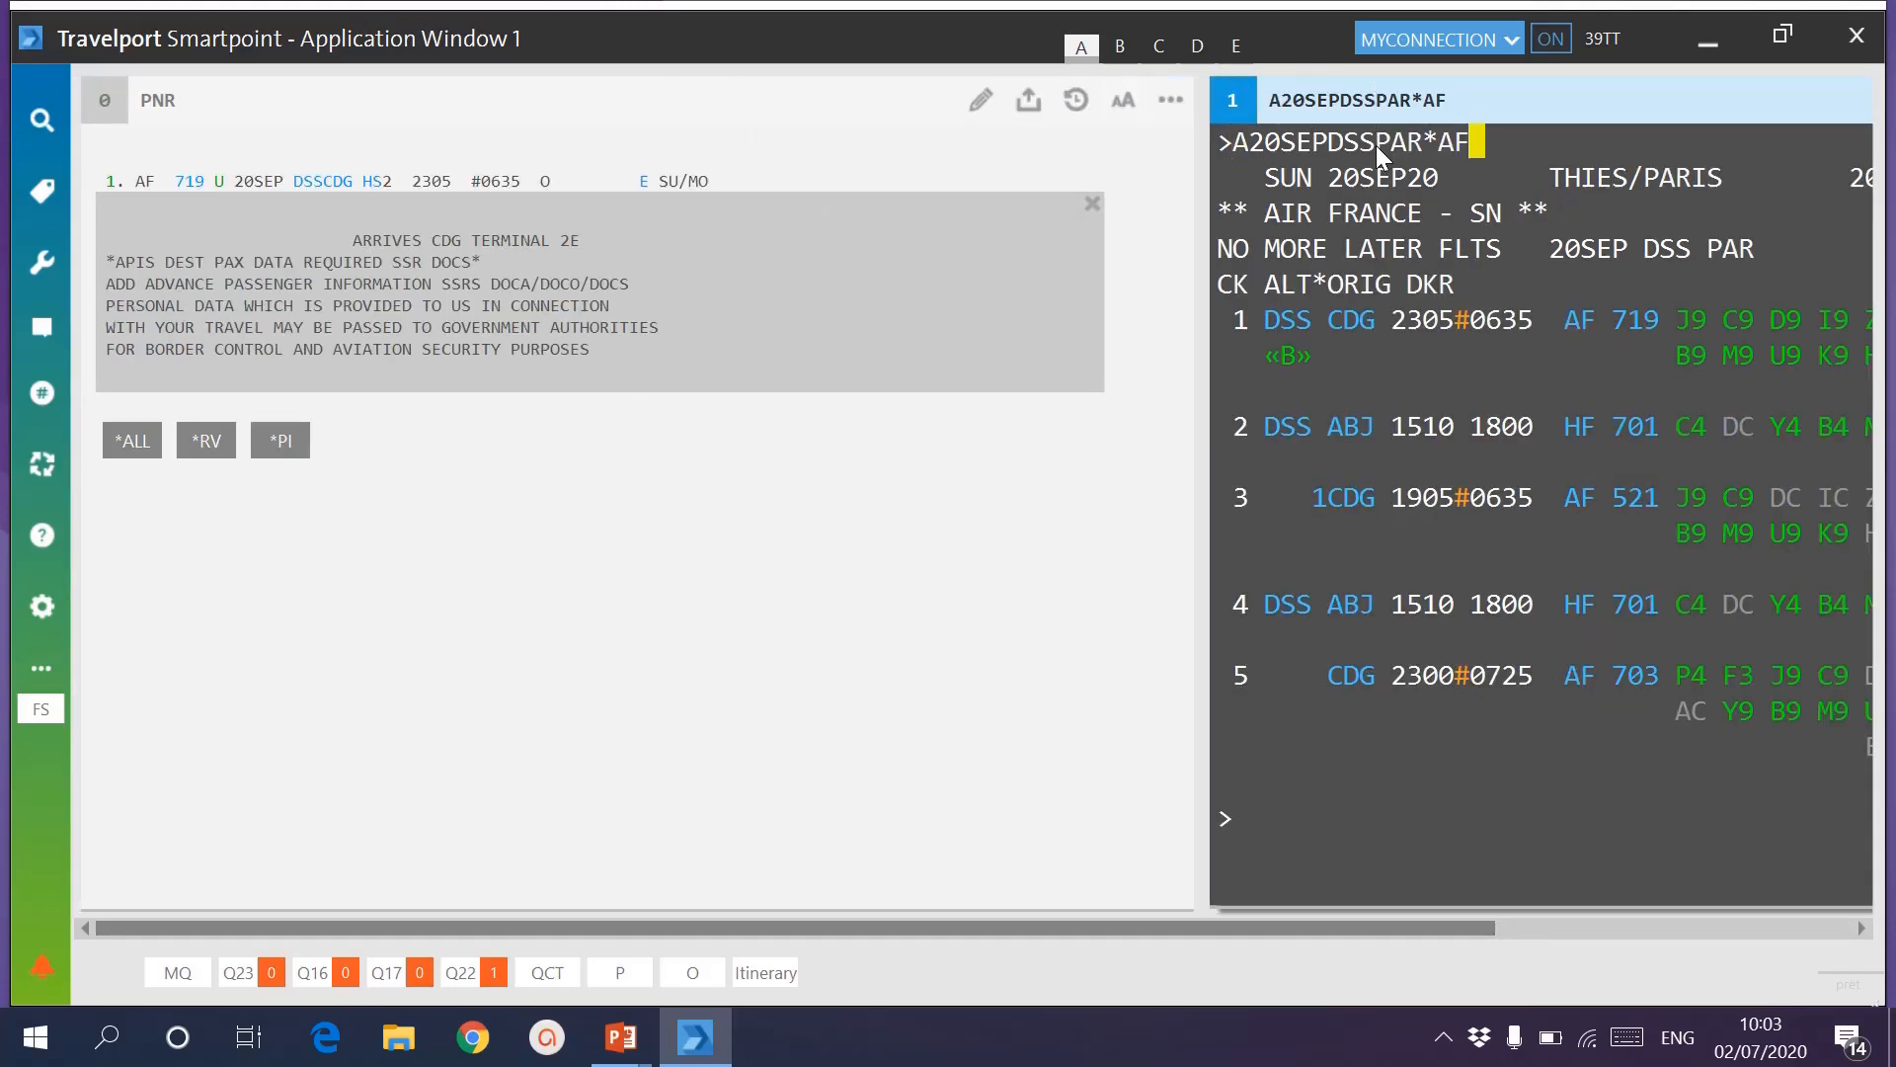
{"action": "key", "text": "alt+Up"}
{"action": "key", "text": "alt+Up"}
{"action": "key", "text": "alt+Up"}
{"action": "key", "text": "alt+Up"}
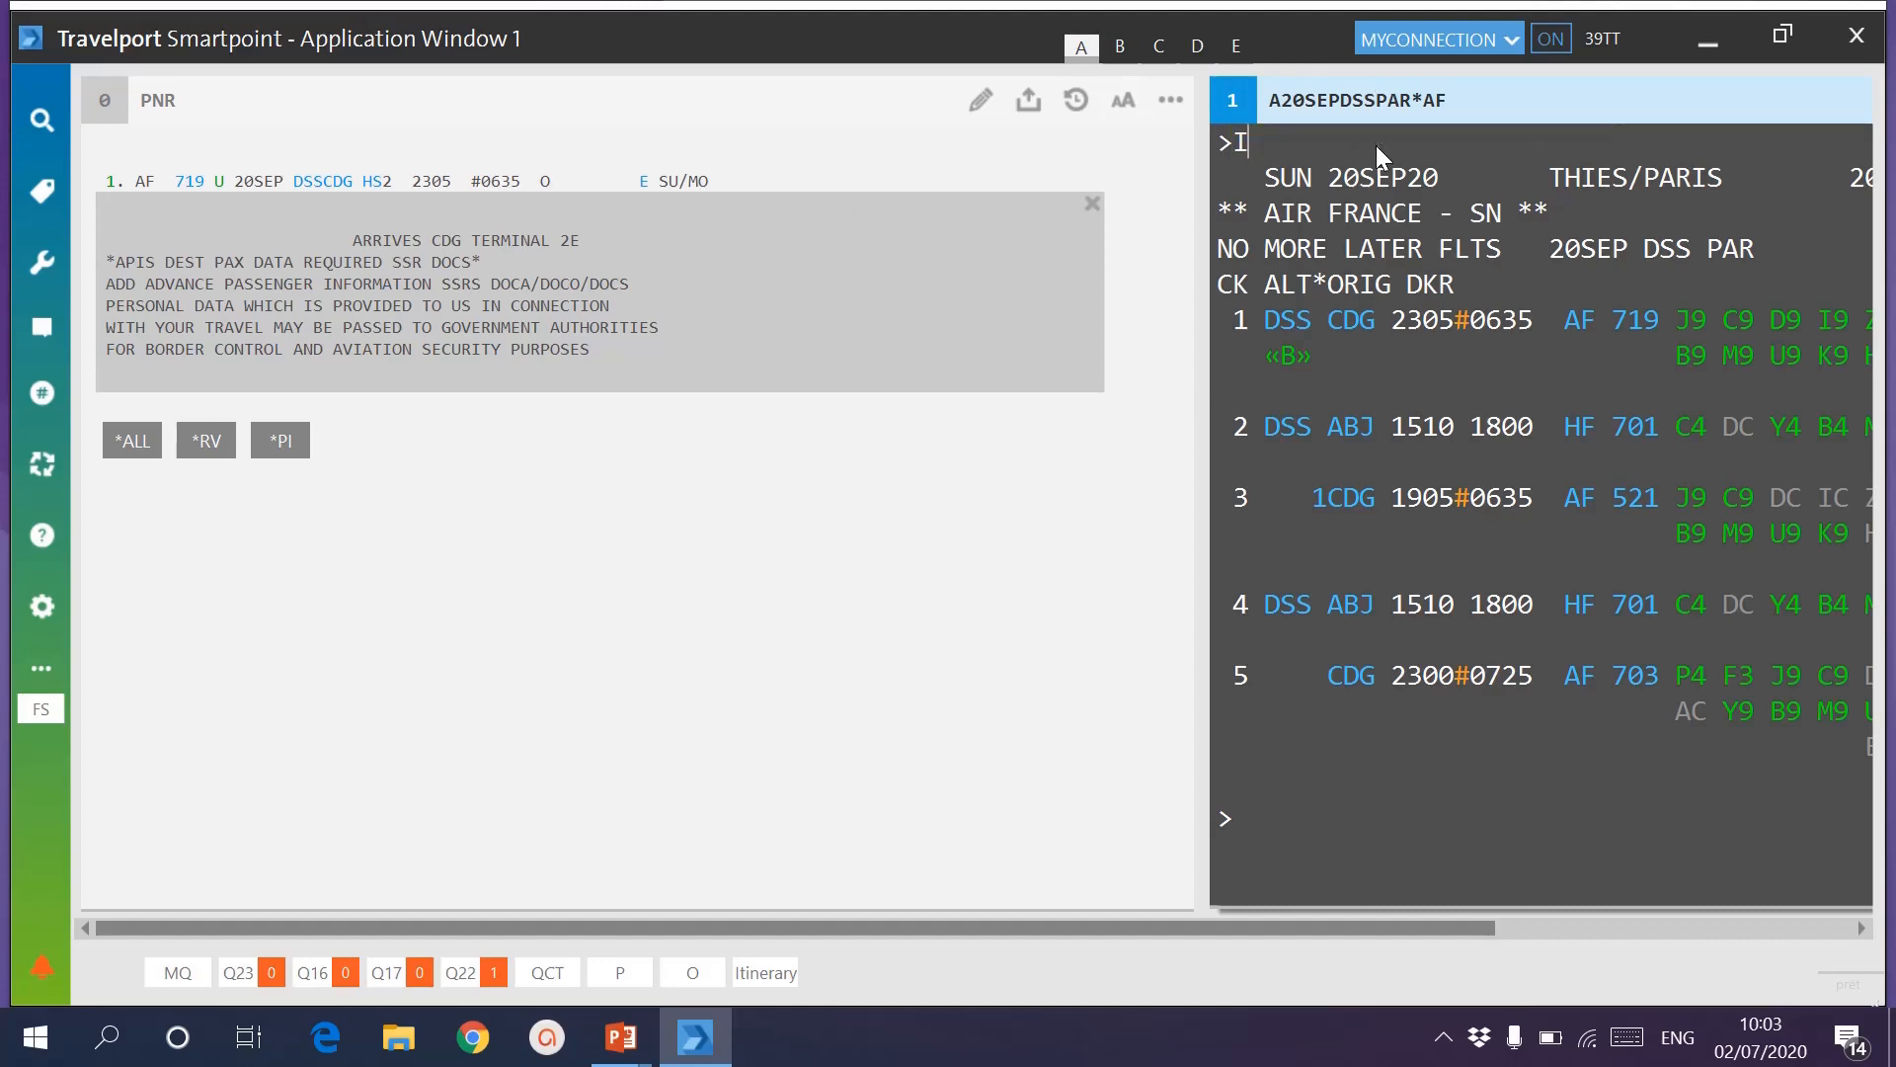
{"action": "key", "text": "alt+Up"}
{"action": "key", "text": "alt+Up"}
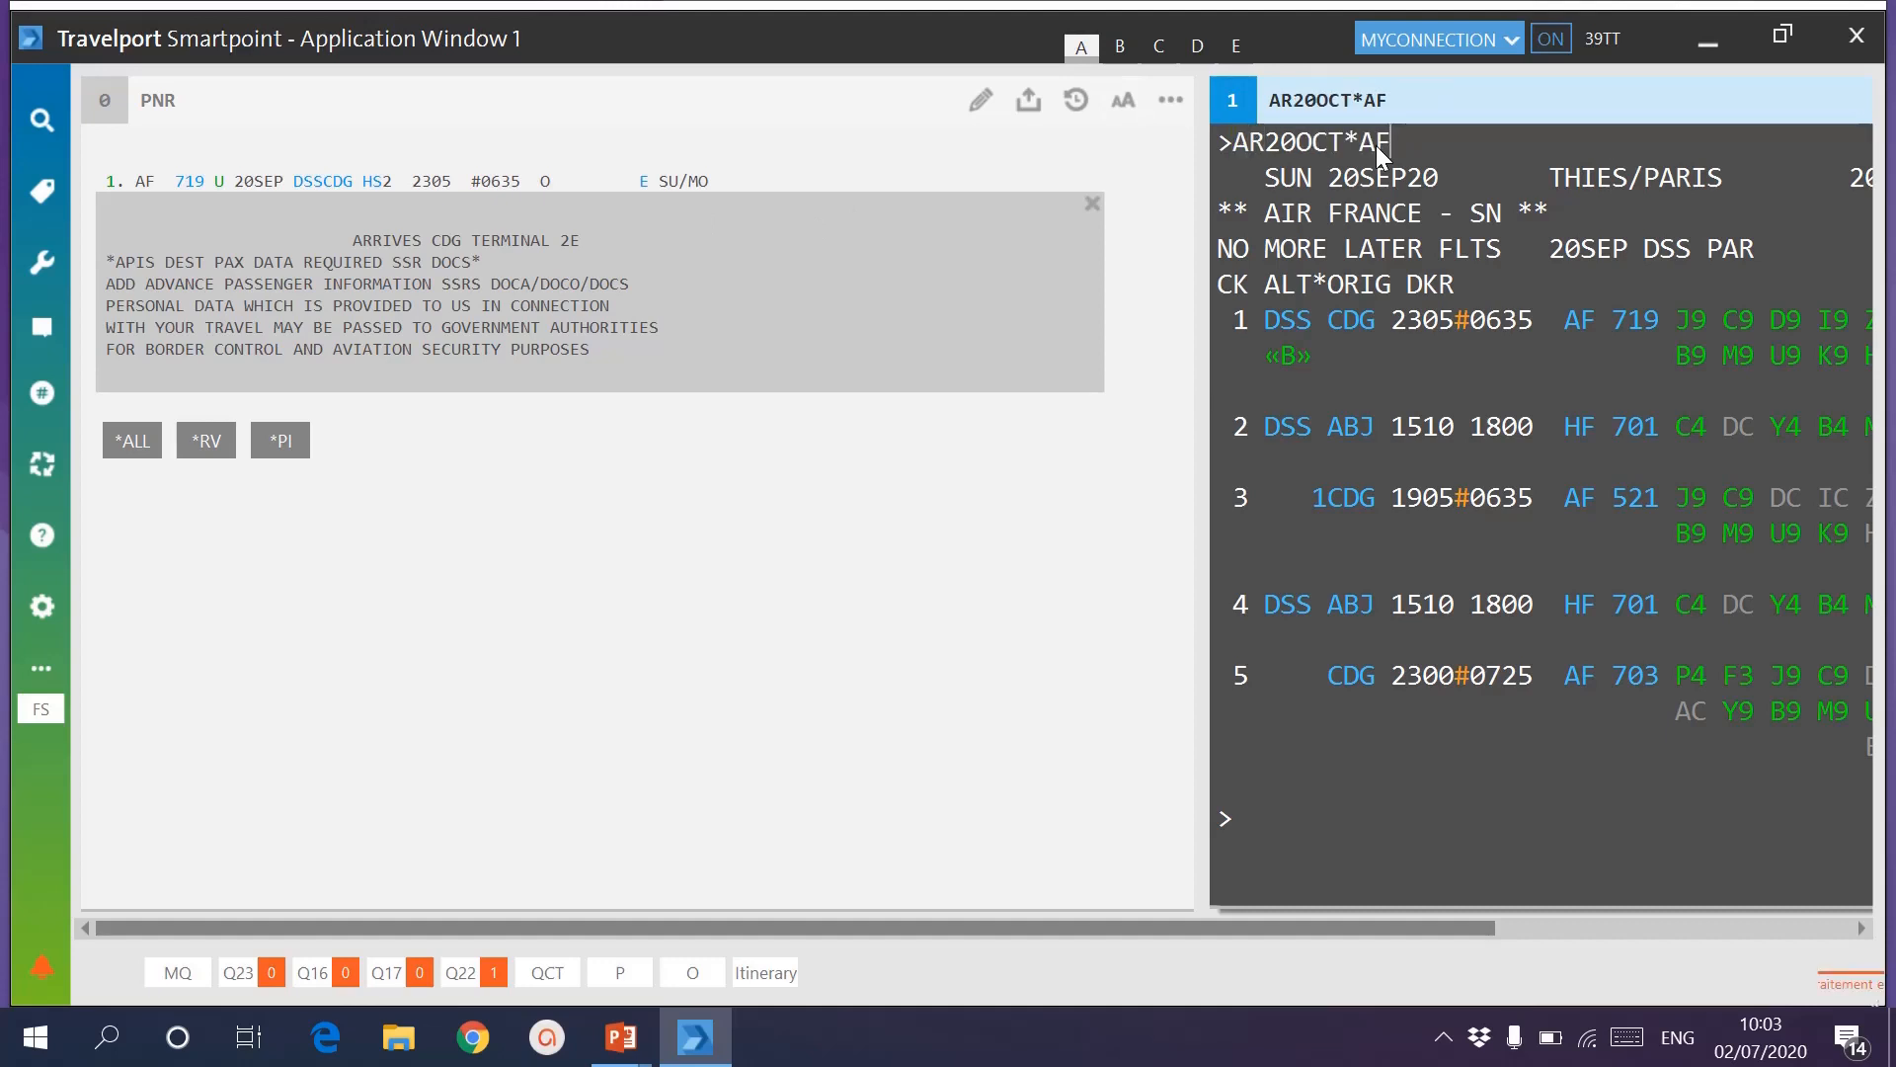
{"action": "key", "text": "Return"}
Set 2 PAX on the return availability, sell class U on the direct AF 718 flight, and review the PNR.
{"action": "left_click", "coordinate": [1760, 929]}
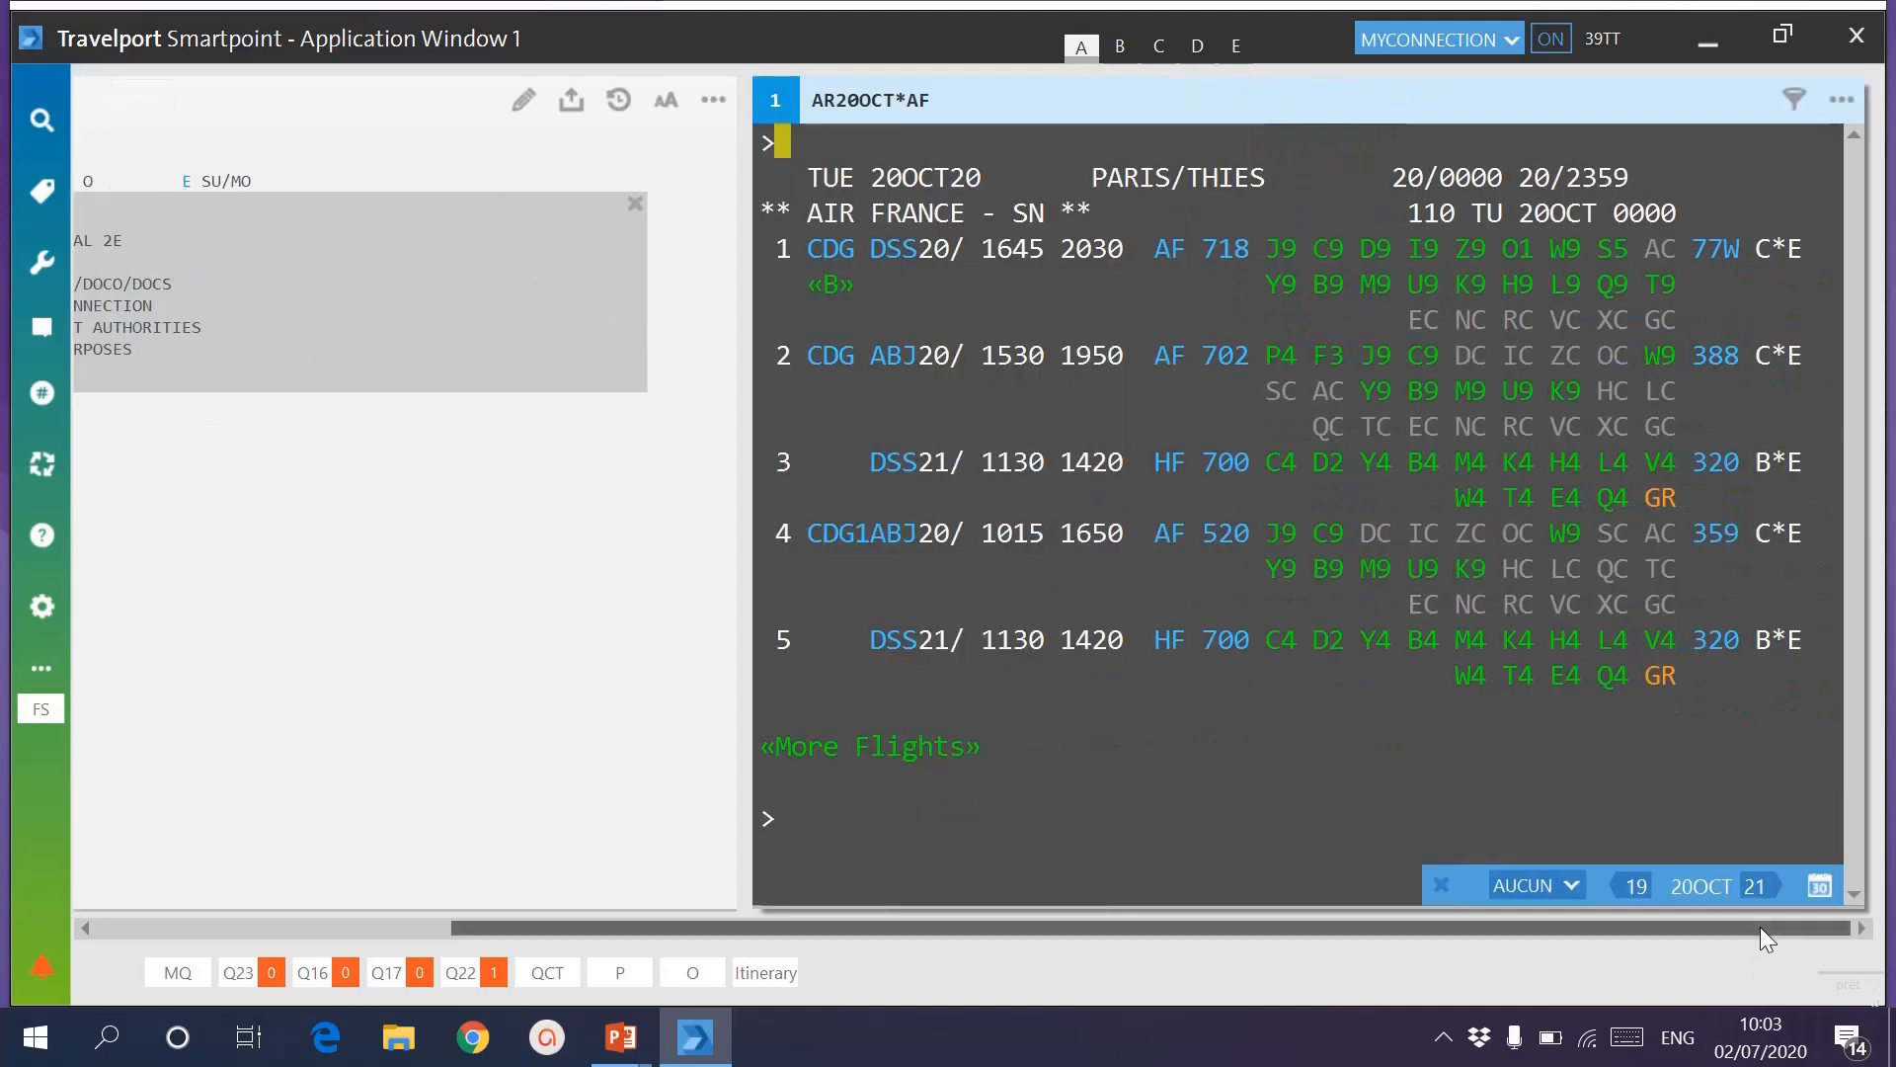
{"action": "left_click", "coordinate": [1563, 883]}
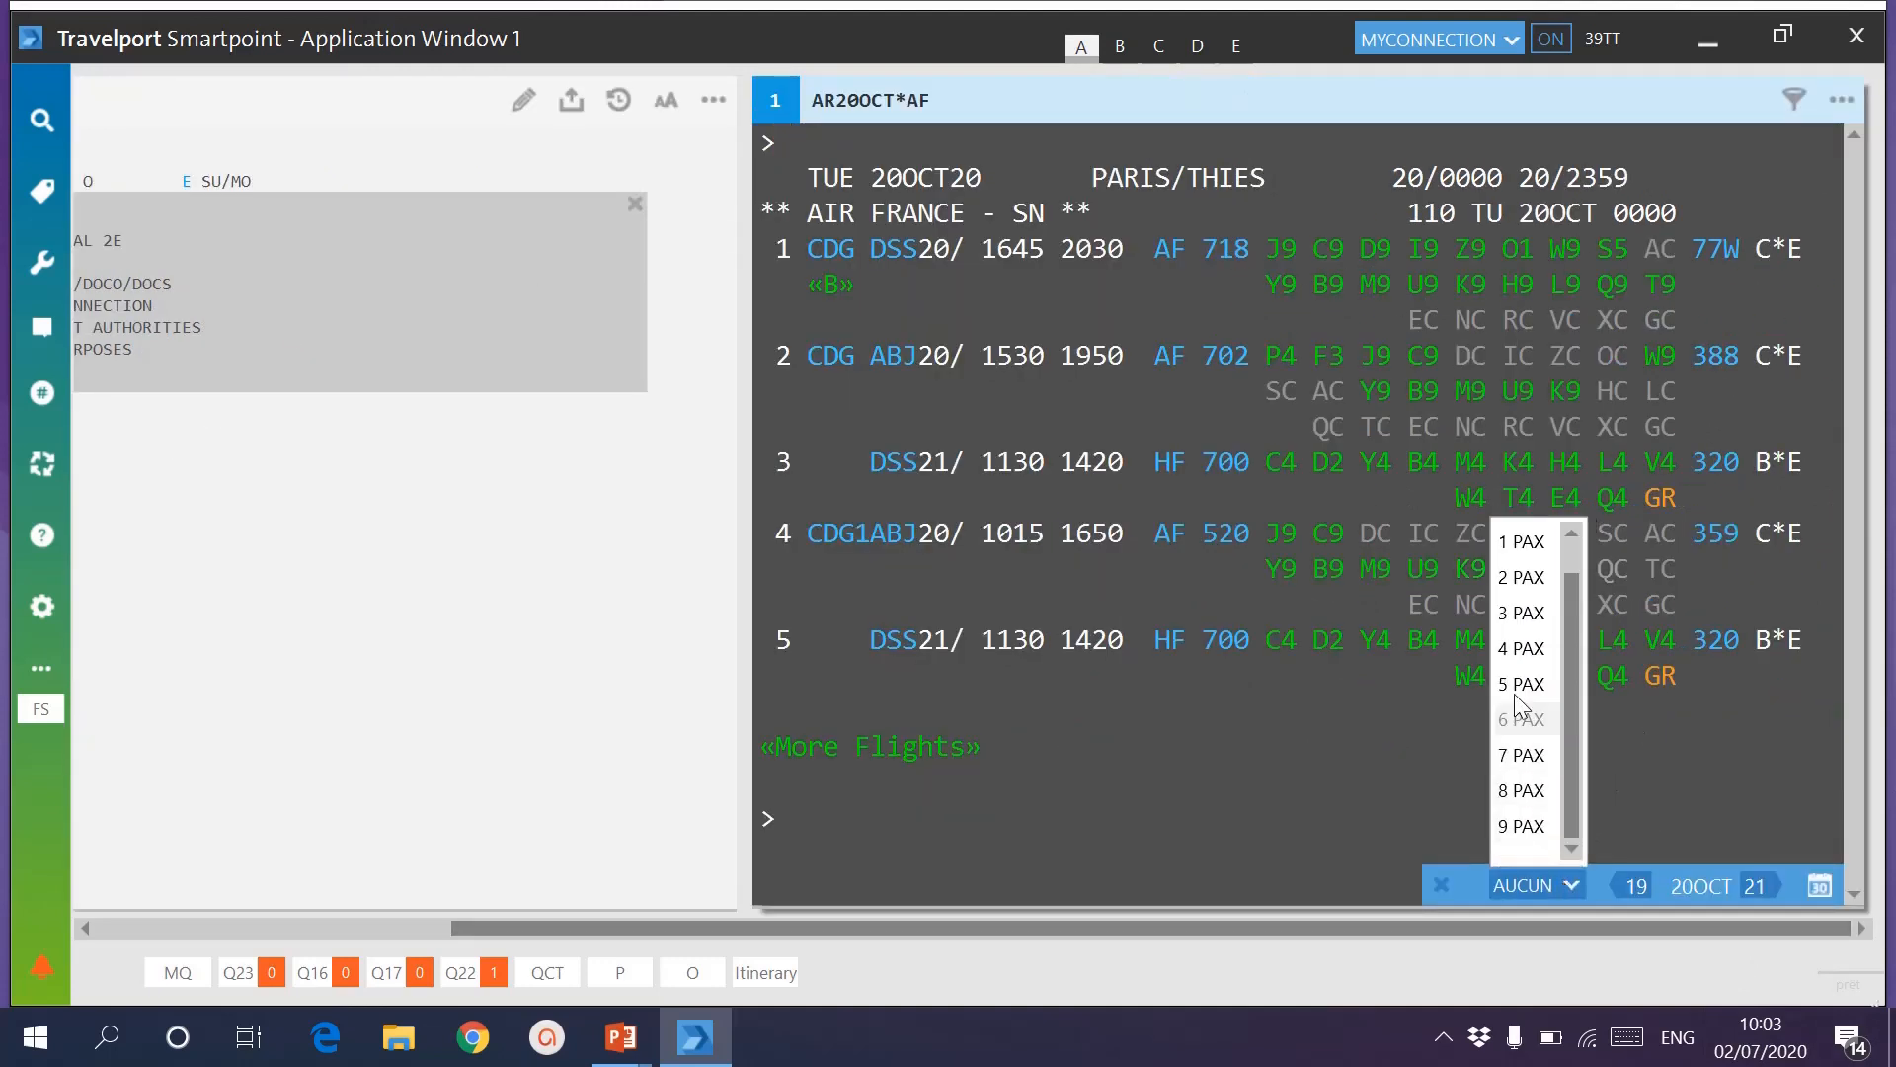
{"action": "left_click", "coordinate": [1520, 577]}
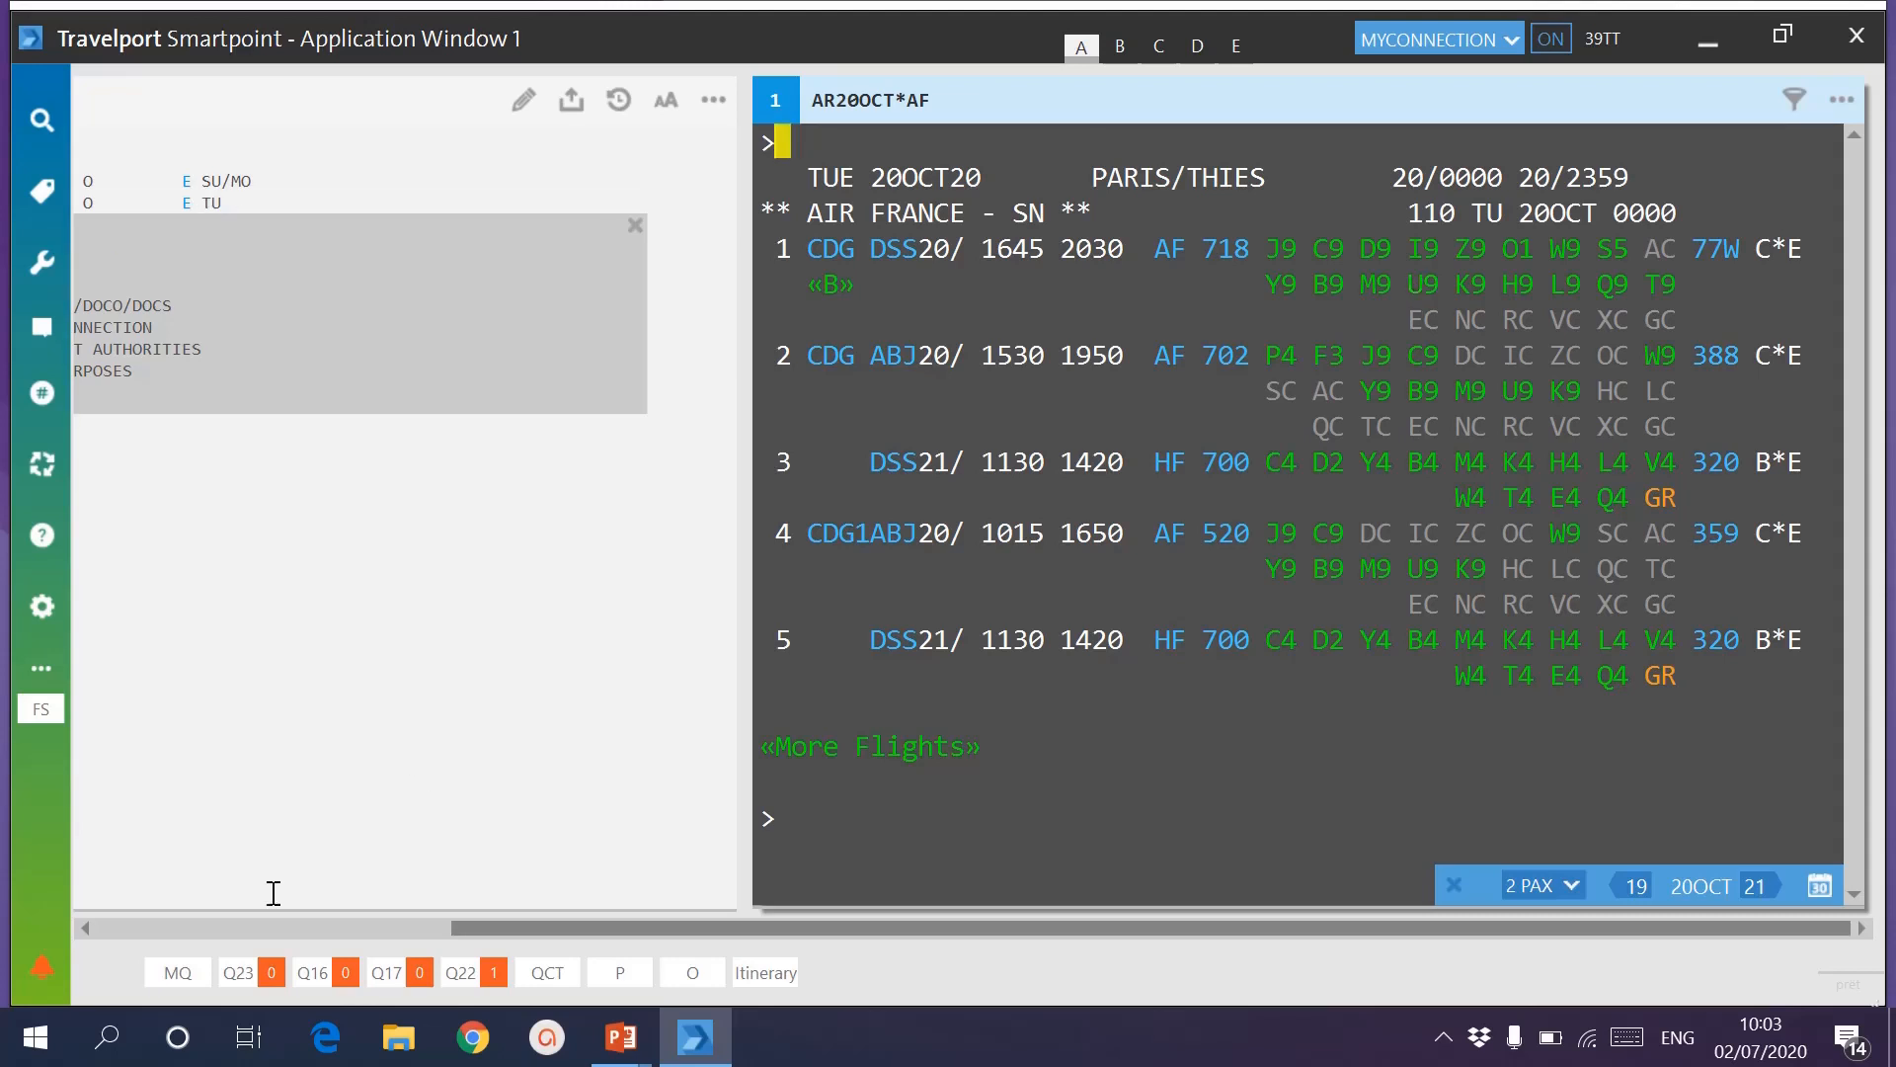
{"action": "left_click", "coordinate": [205, 926]}
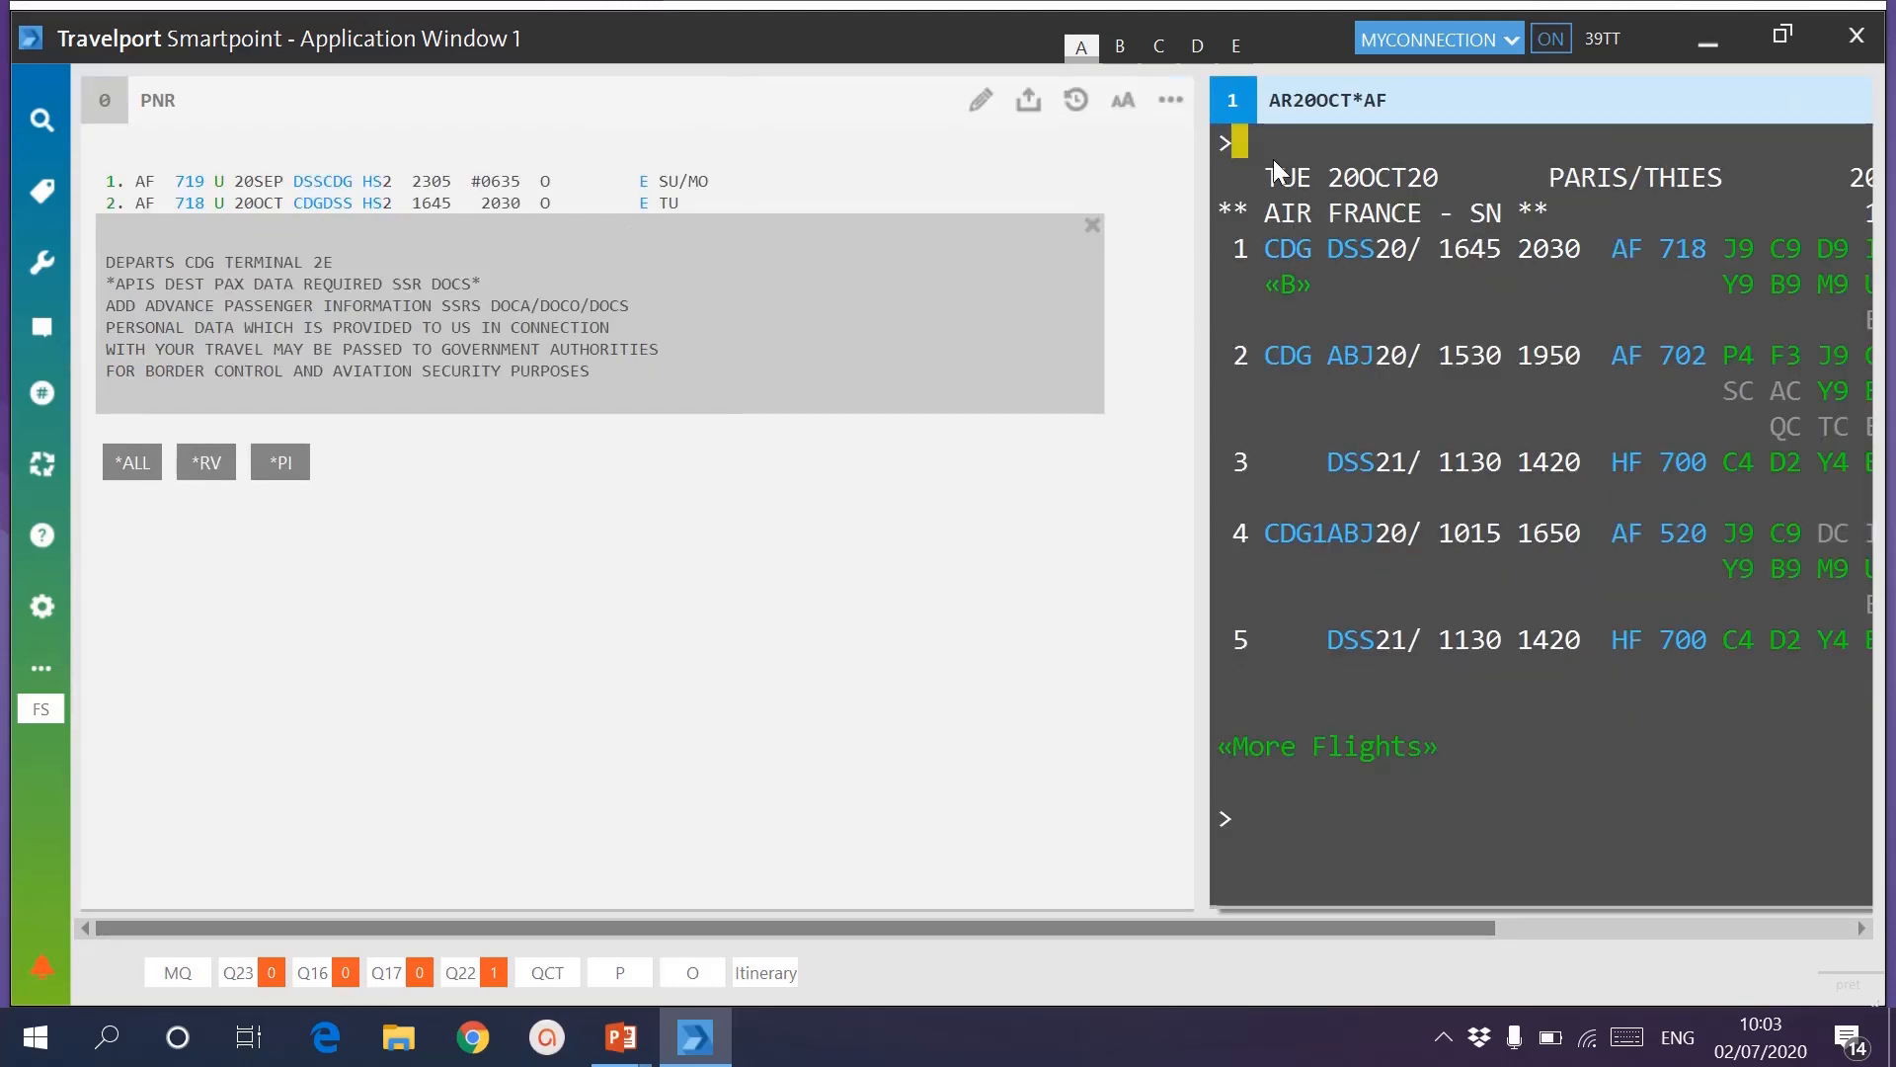
Clear the availability window and ignore the booking file with the entry I.
{"action": "key", "text": "ctrl+w"}
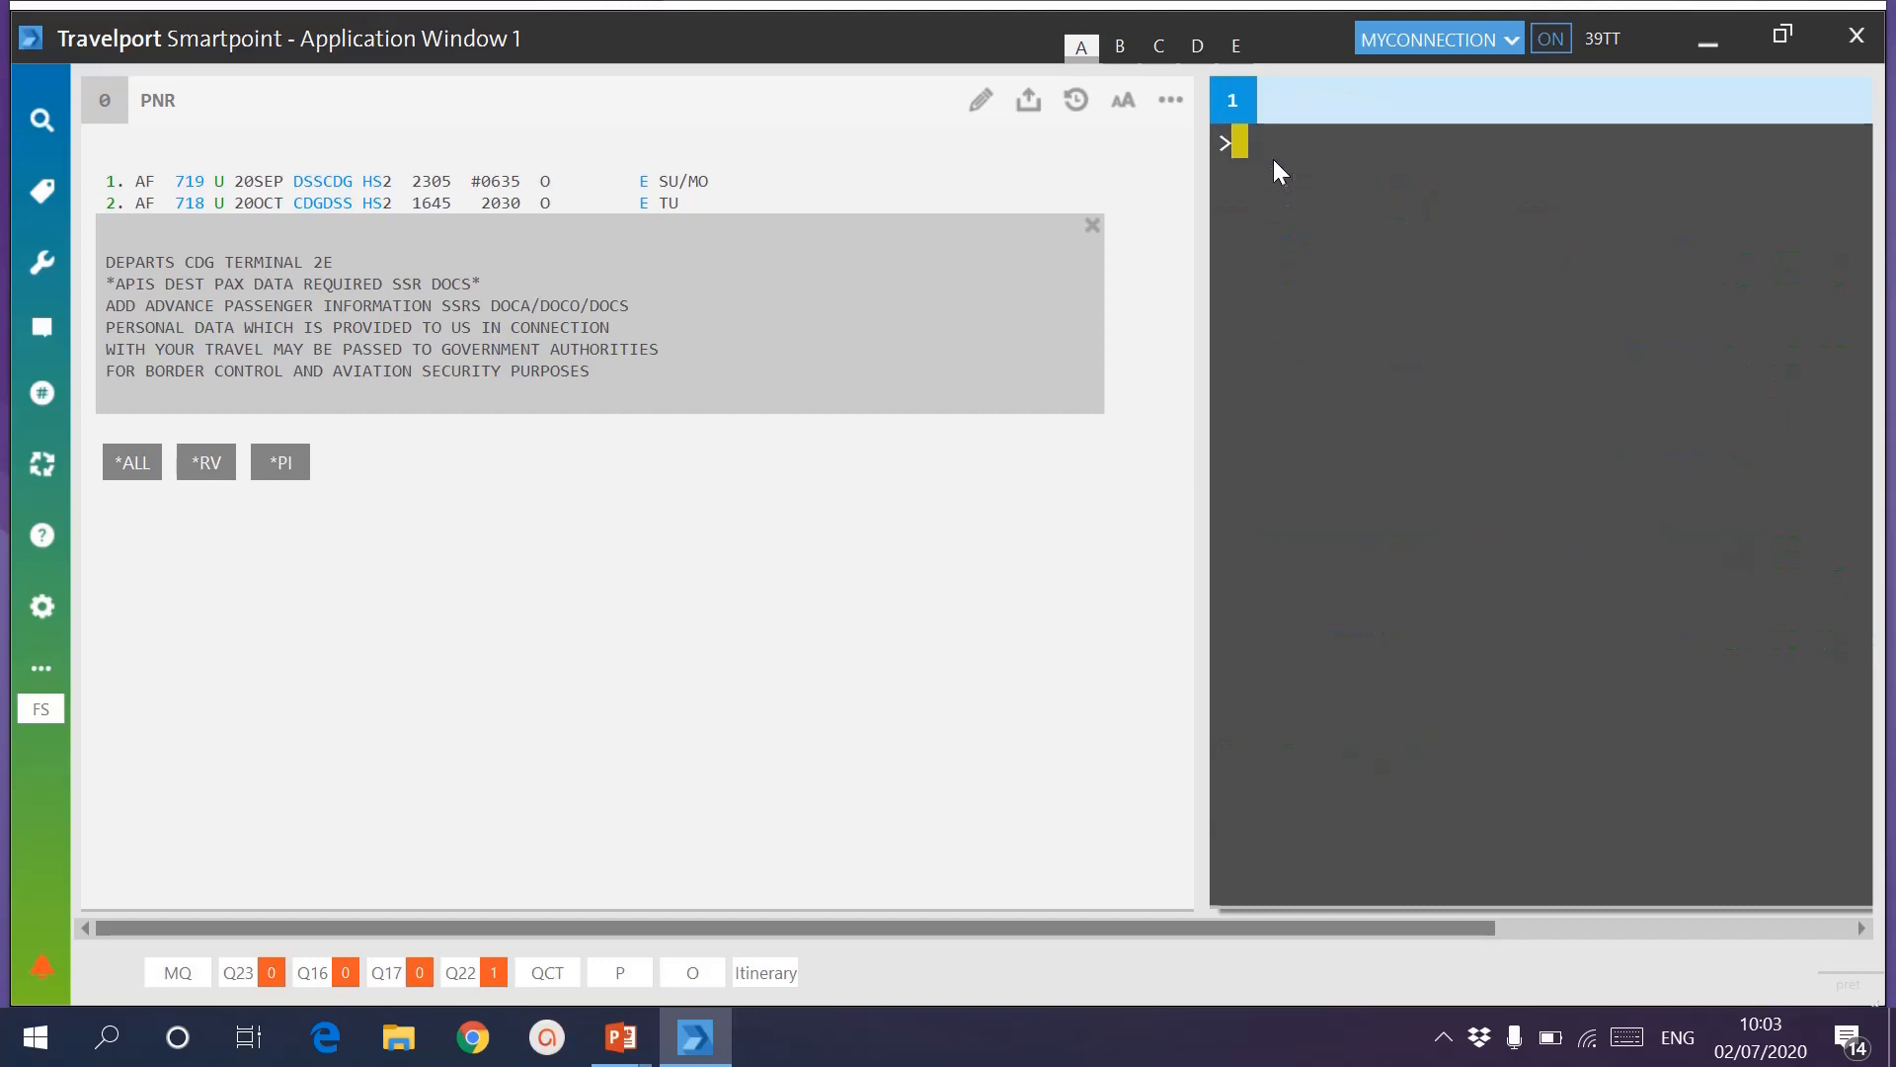
{"action": "type", "text": "I"}
{"action": "key", "text": "Return"}
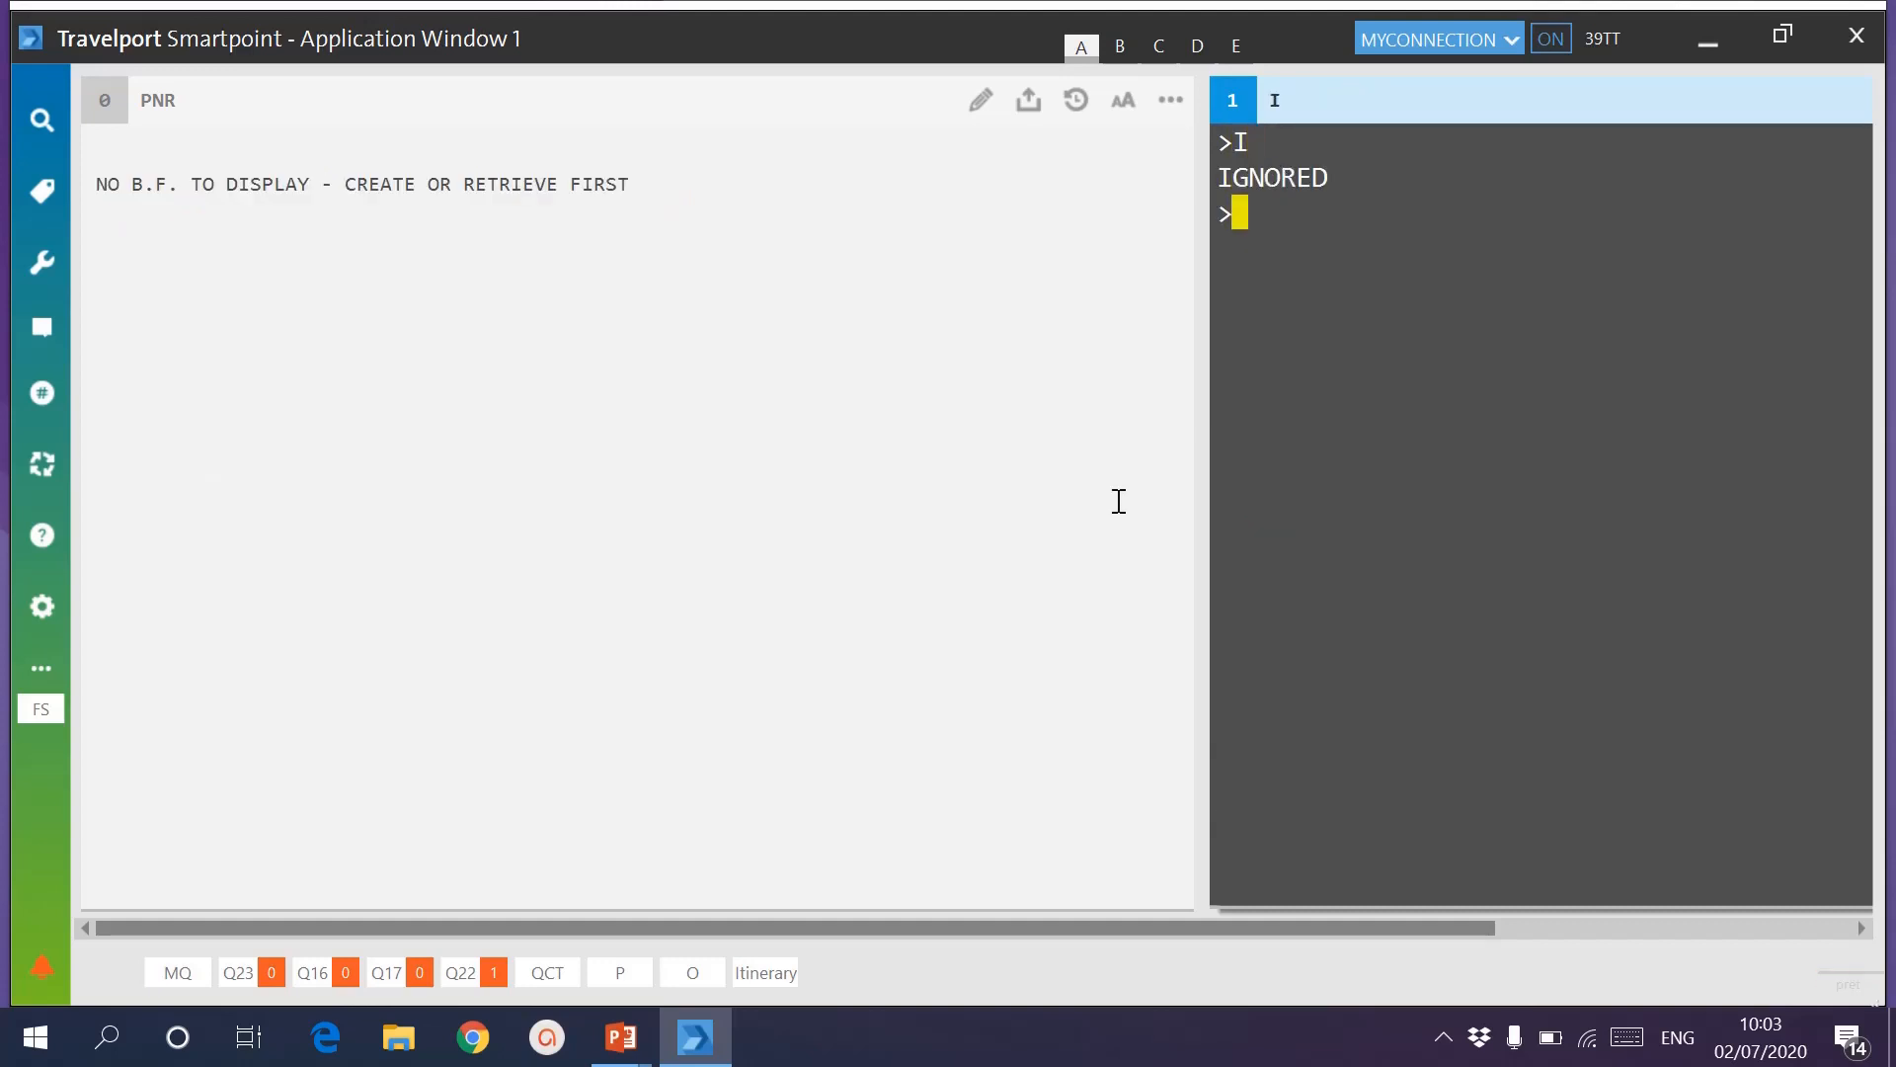
{"action": "left_click", "coordinate": [1551, 929]}
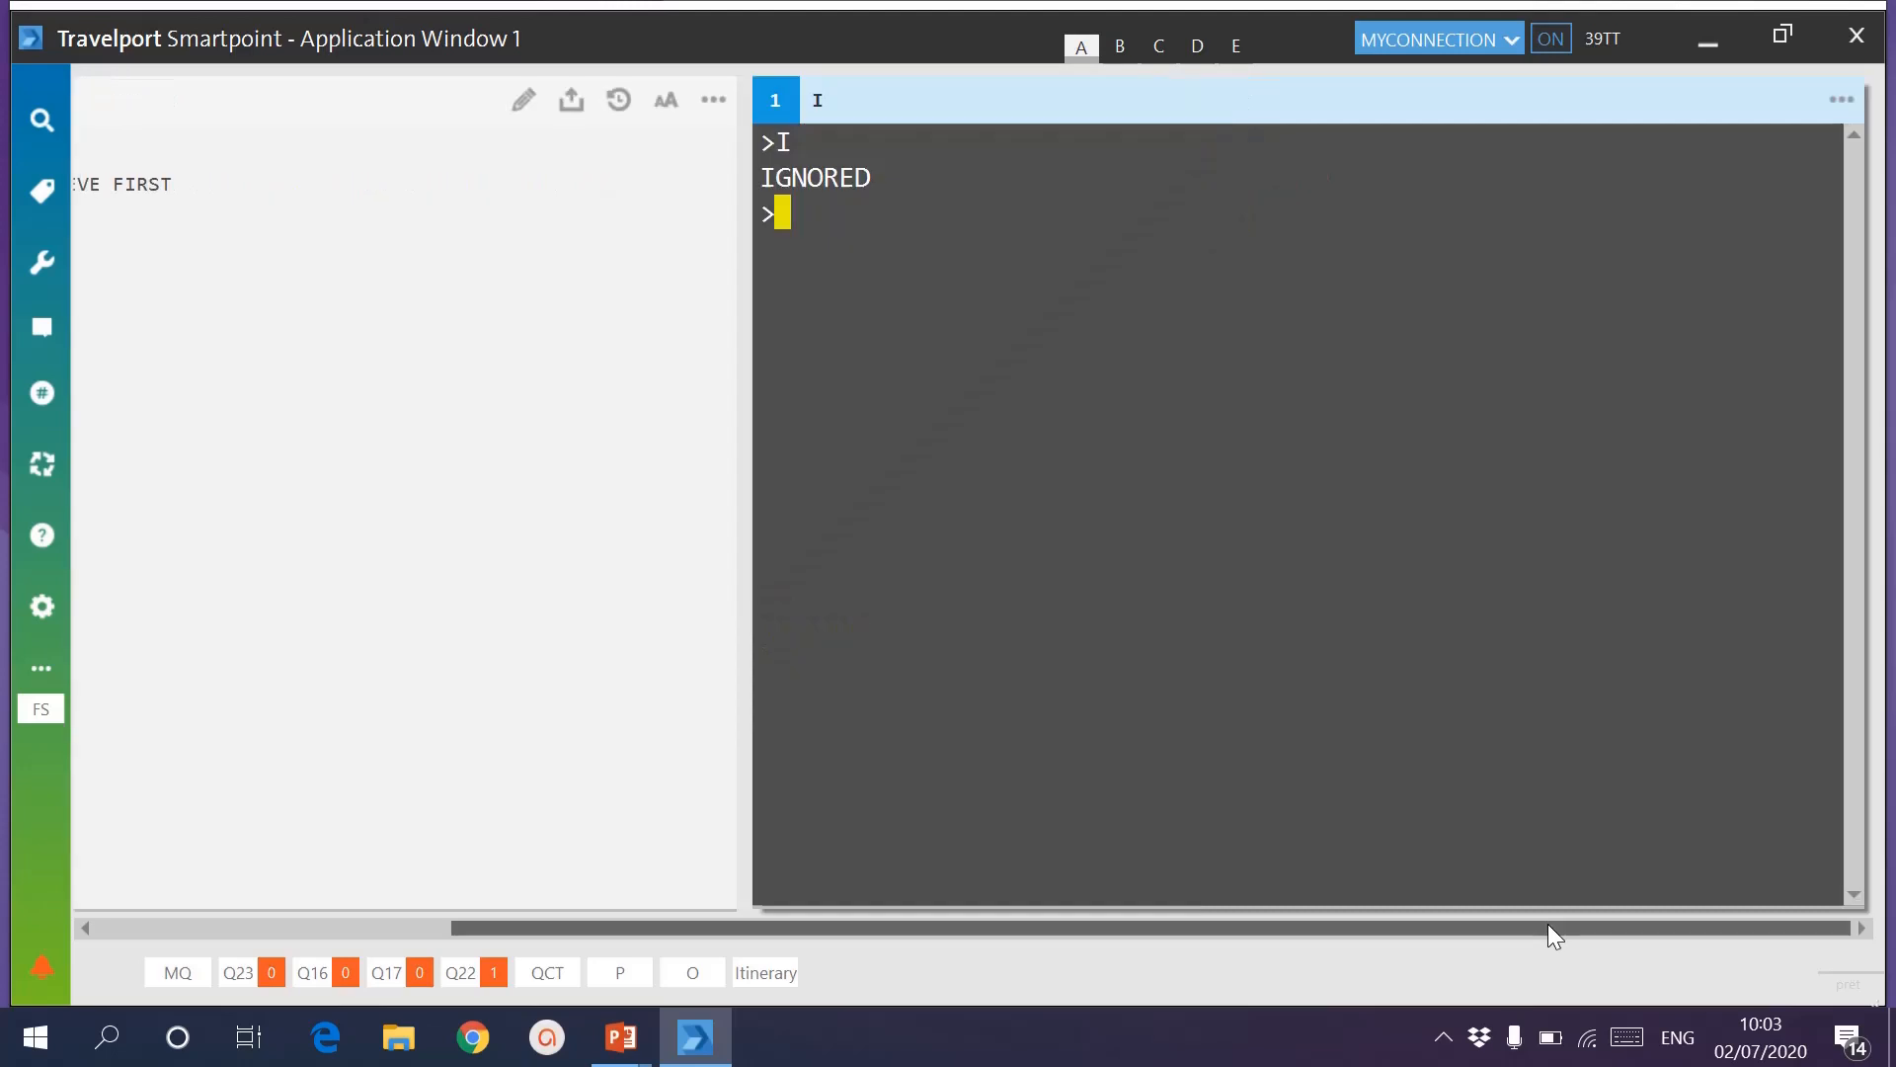
{"action": "left_click", "coordinate": [220, 930]}
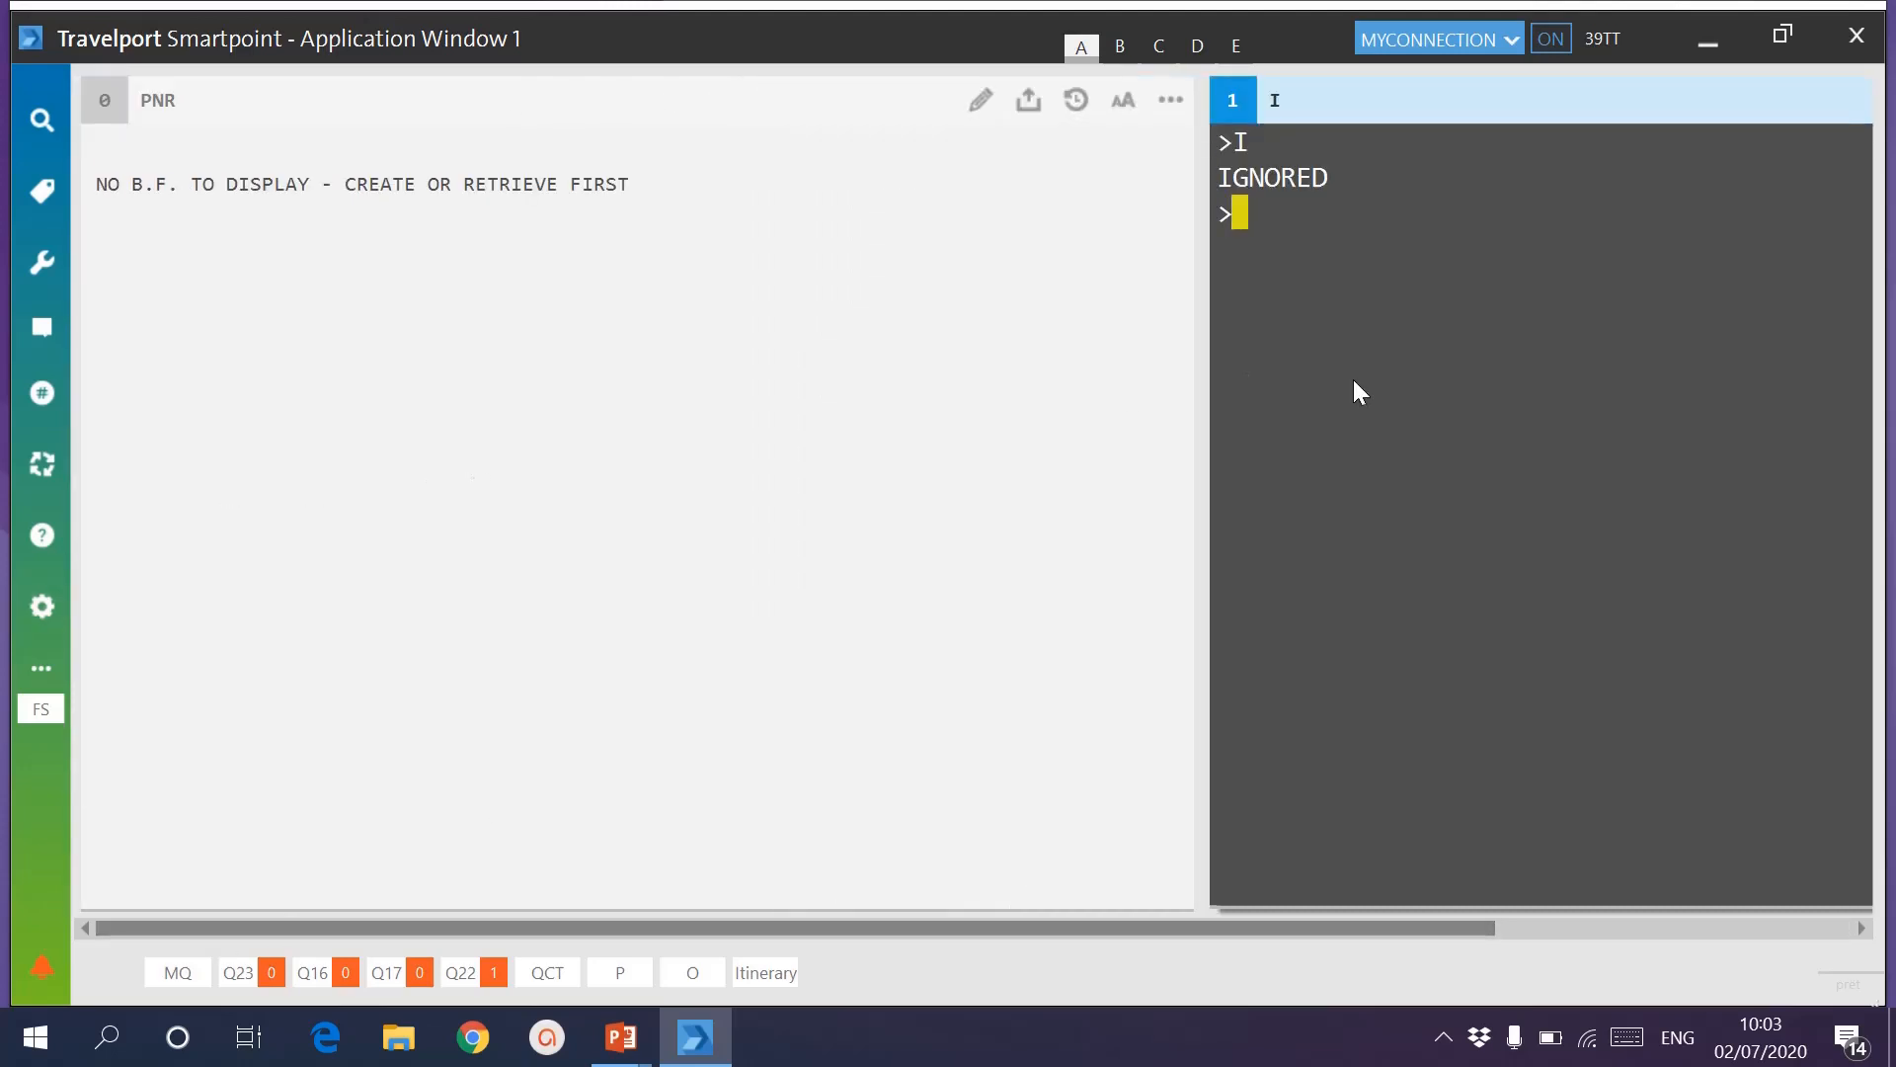
{"action": "left_click", "coordinate": [42, 121]}
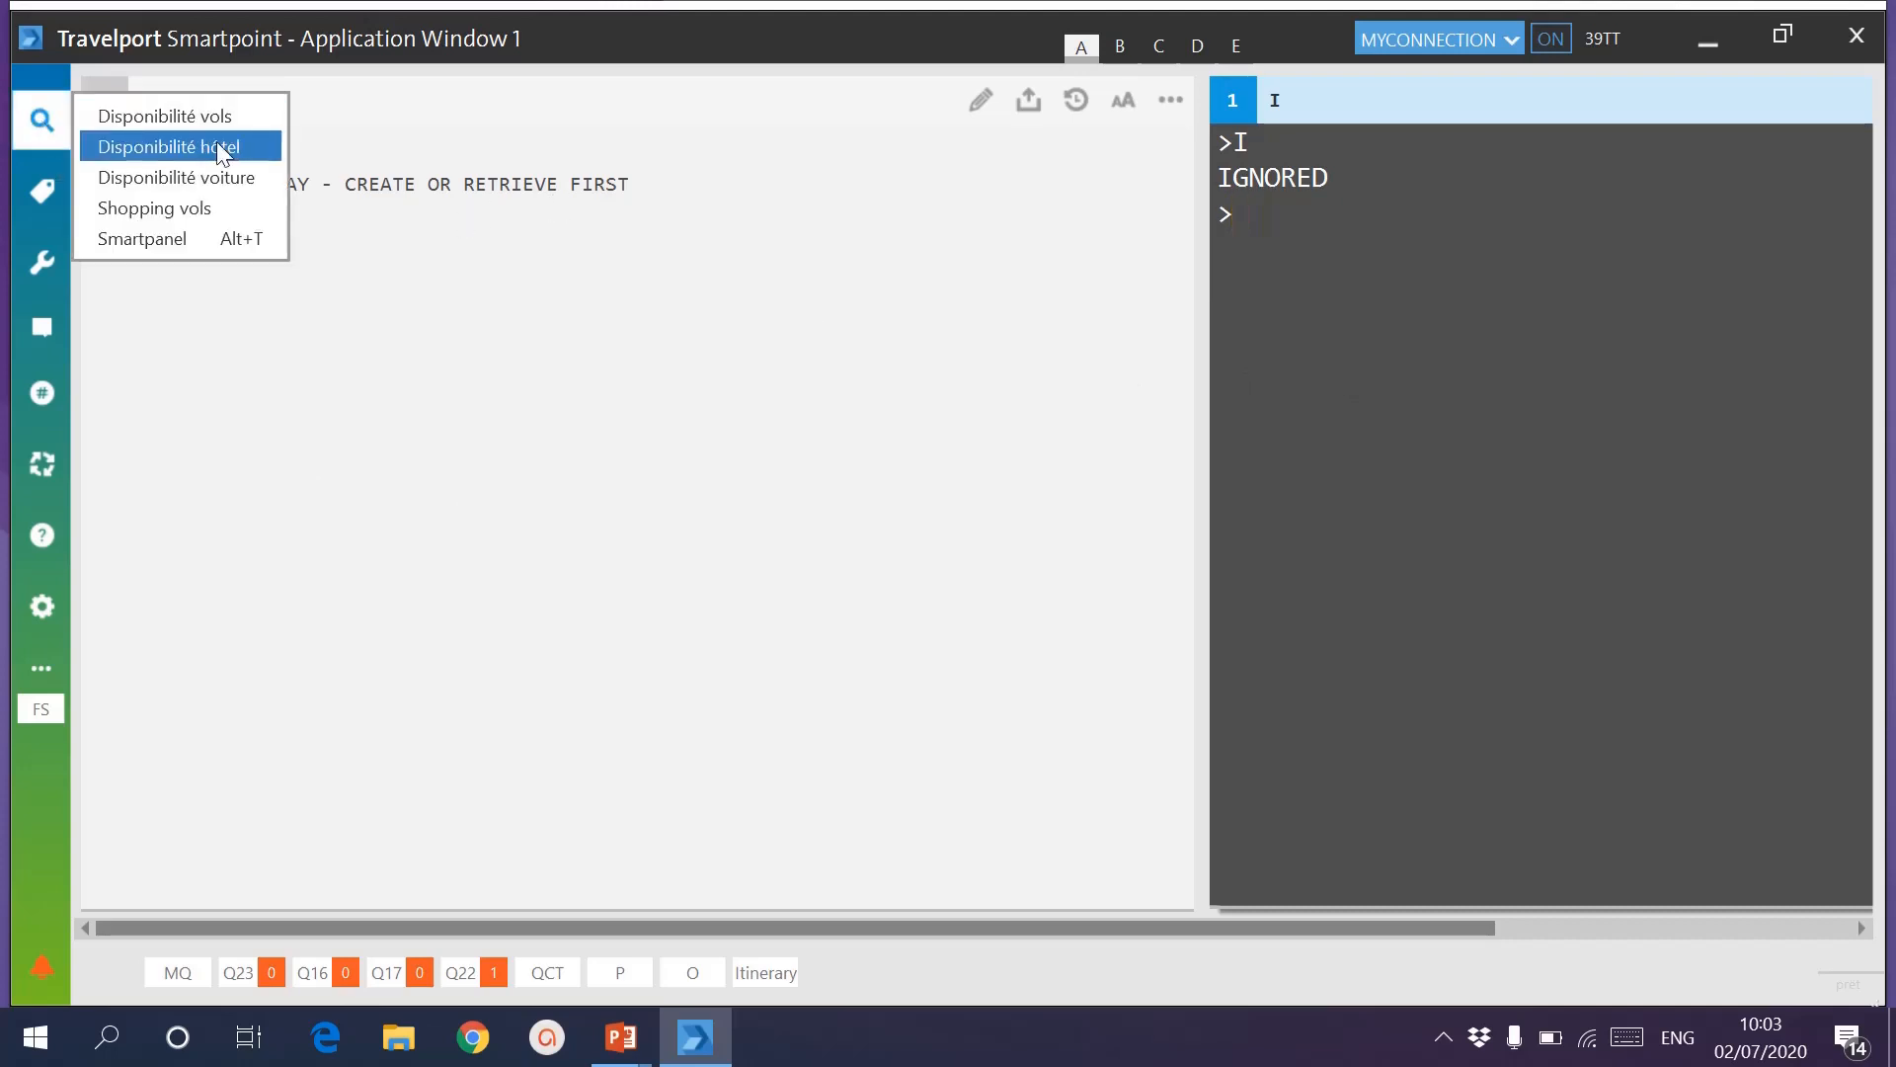
{"action": "left_click", "coordinate": [1308, 558]}
Display round-trip Air France availability in two windows by recalling the entry A20SEPDSSPAR*AF+20OCT*AF.
{"action": "left_click", "coordinate": [1614, 928]}
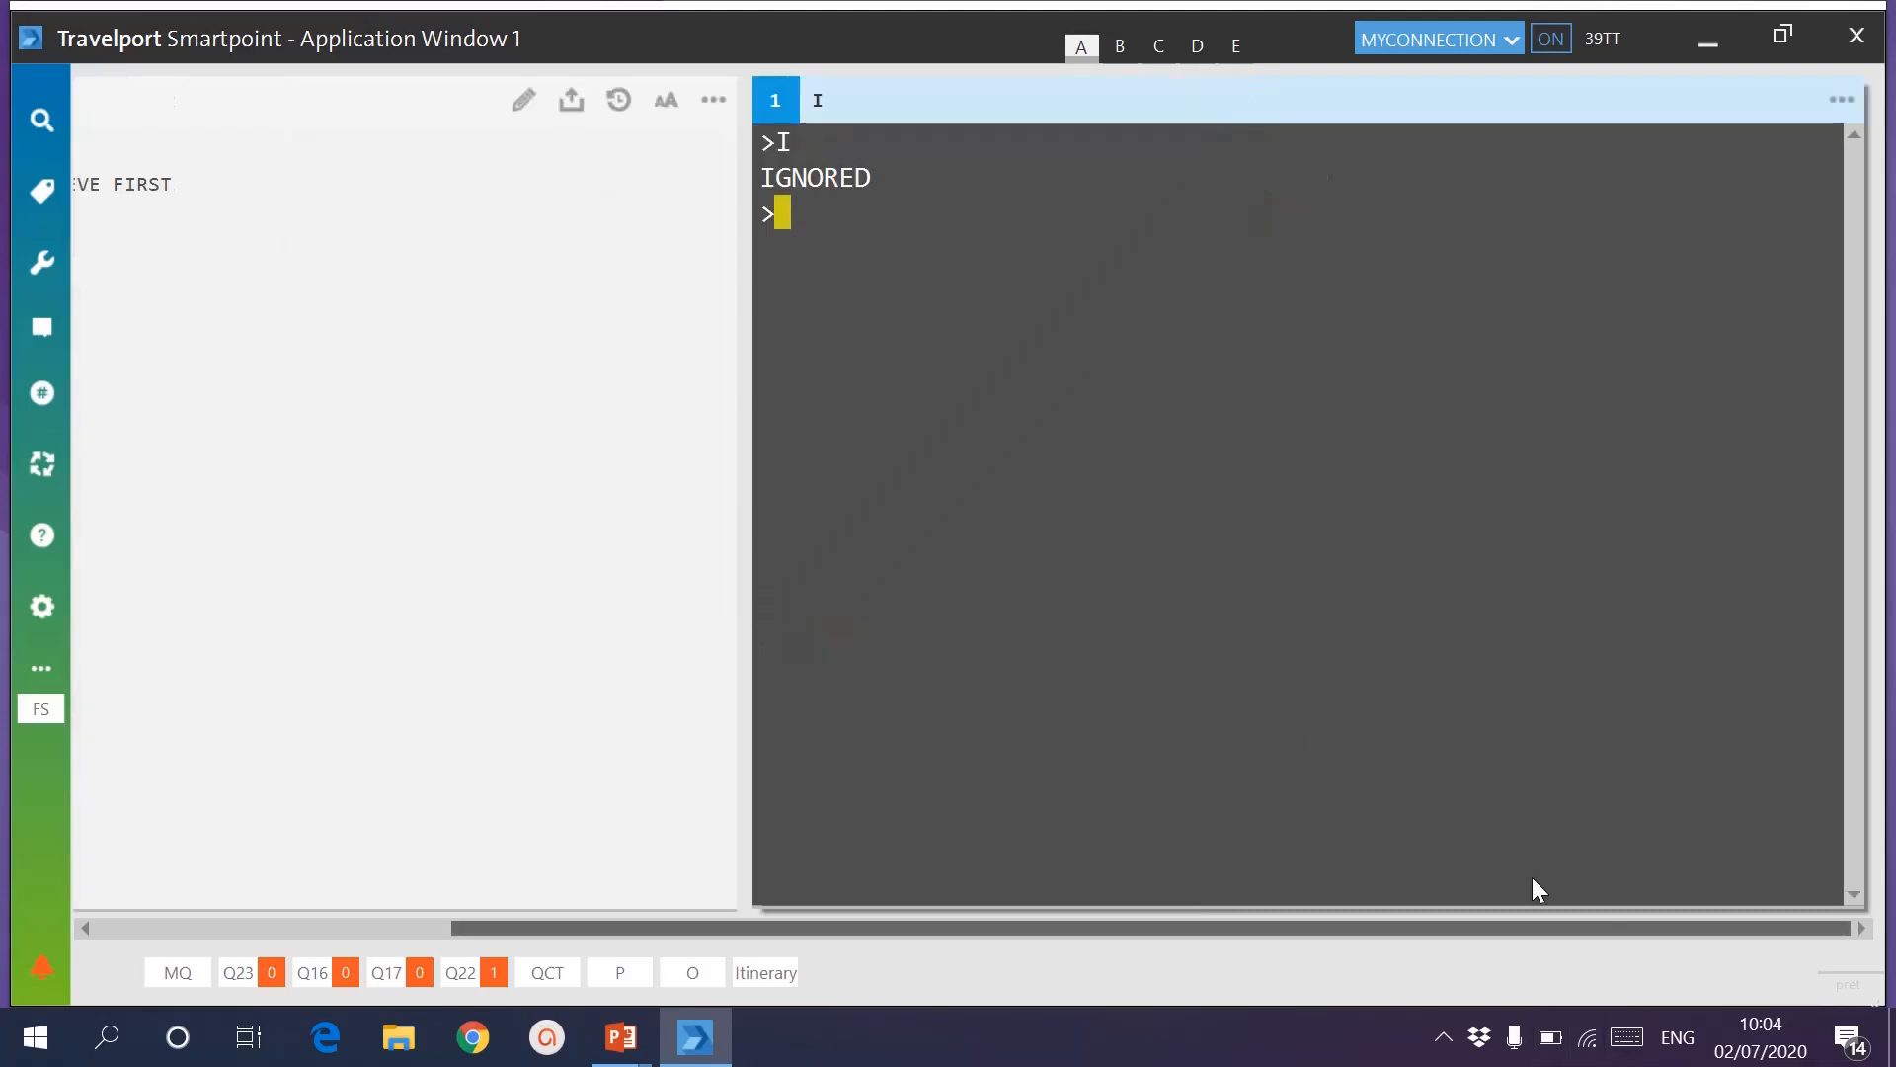
{"action": "type", "text": "AR20OCT*AF"}
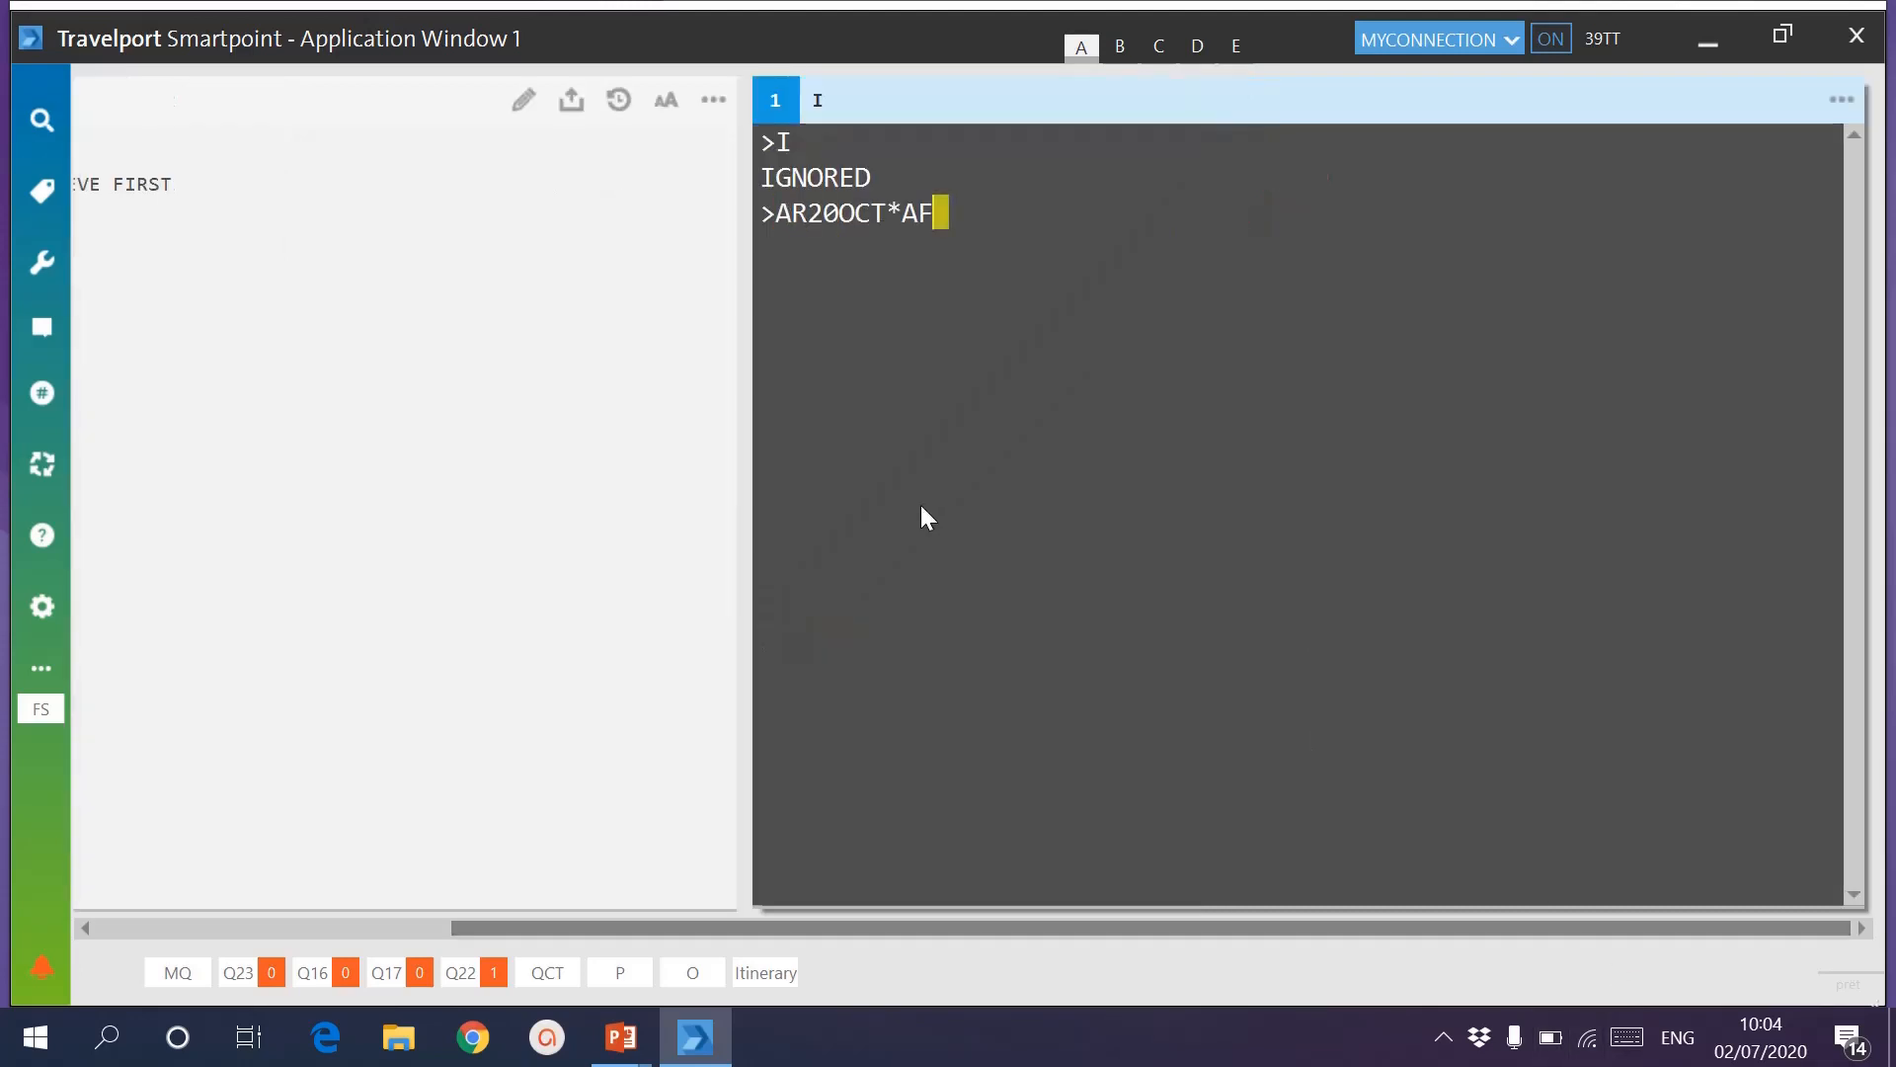
{"action": "key", "text": "alt+Up"}
{"action": "key", "text": "alt+Up"}
{"action": "key", "text": "alt+Up"}
{"action": "key", "text": "alt+Up"}
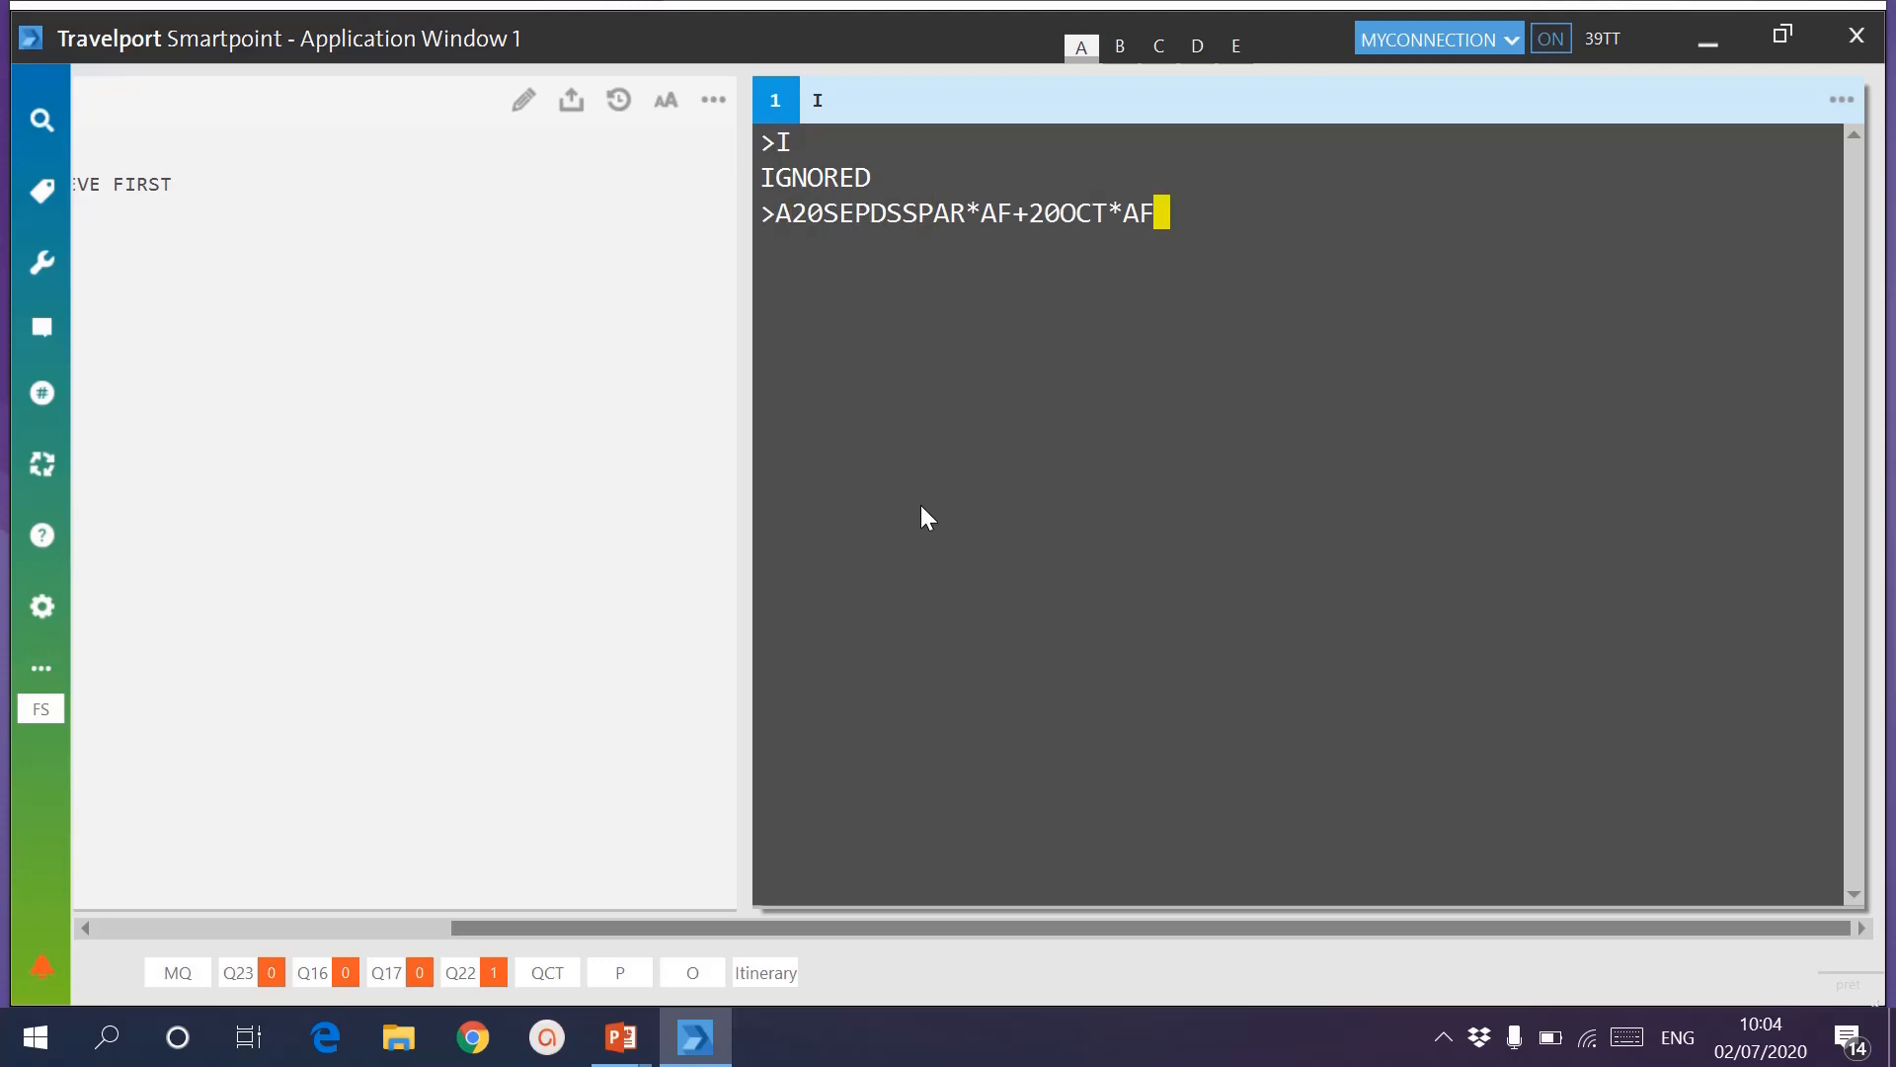
{"action": "key", "text": "Return"}
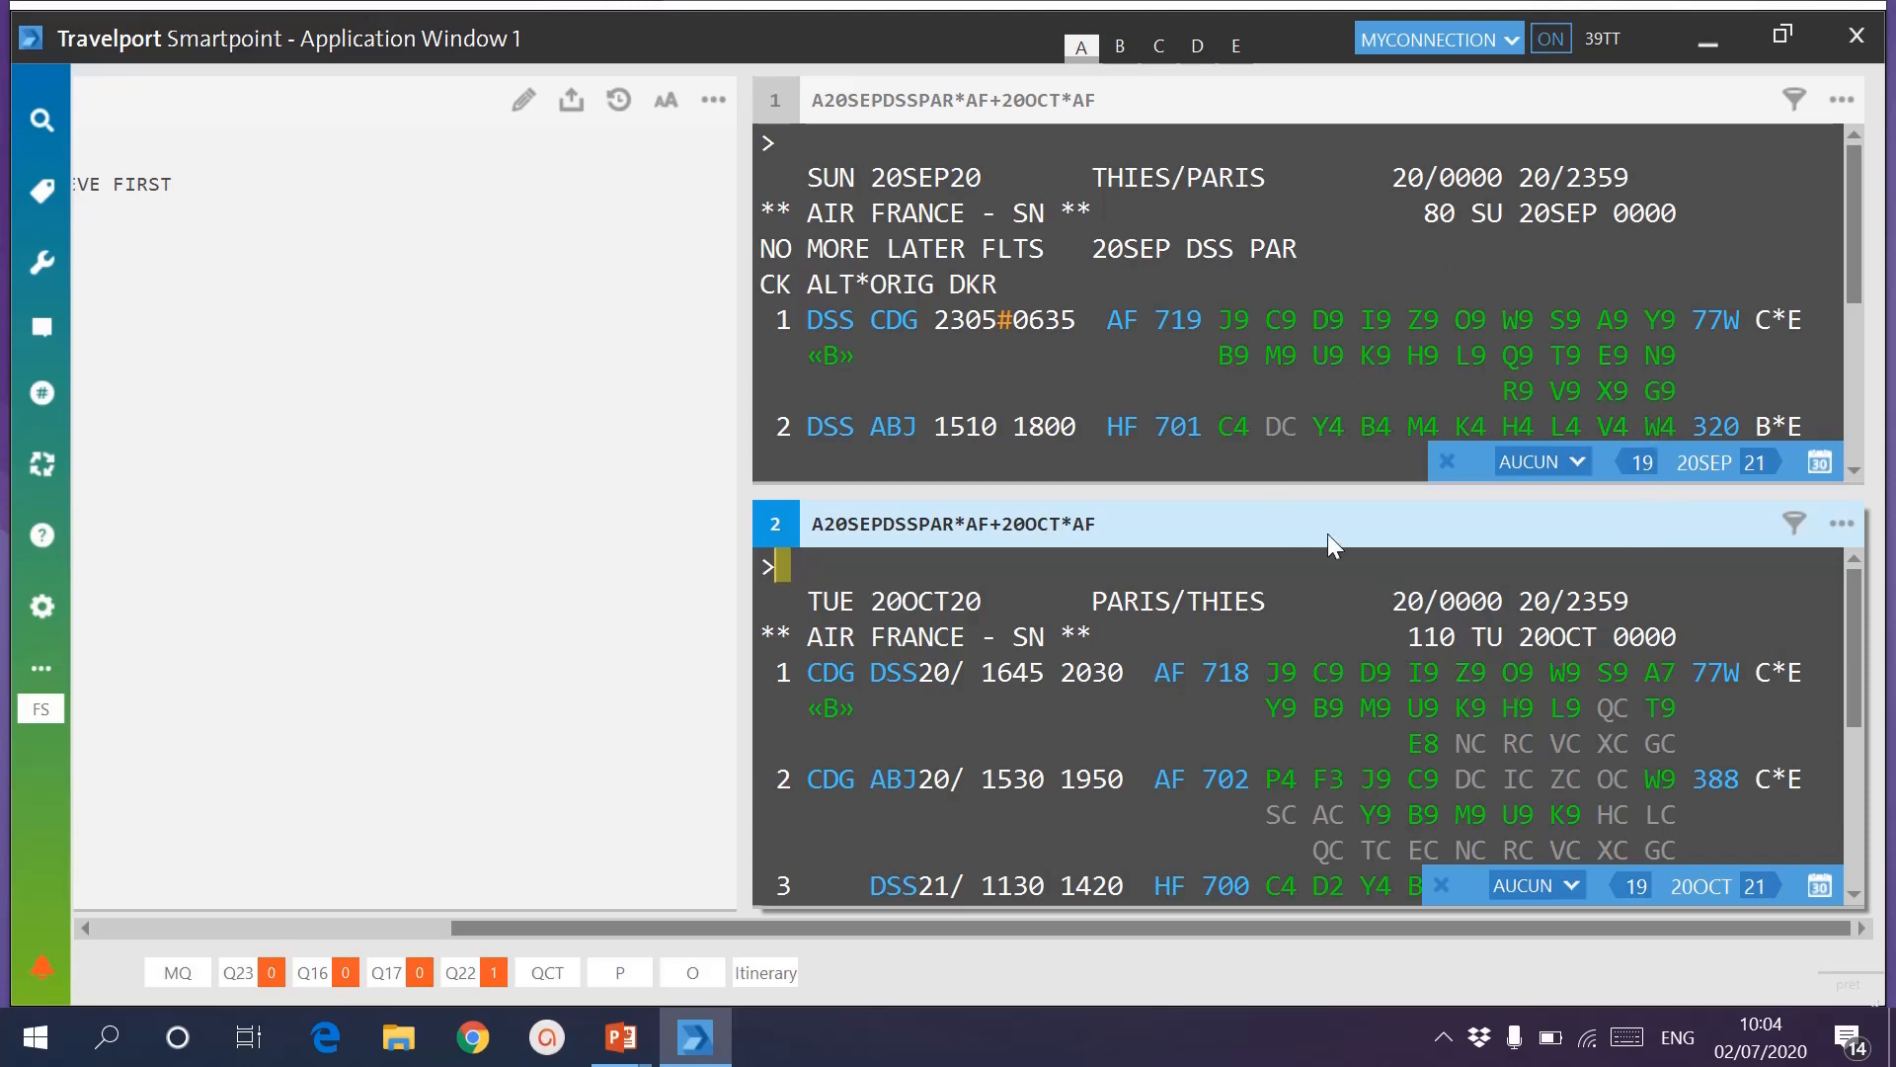
With both windows set to 2 PAX, graphically sell class Q on outbound AF 719 and class K on return AF 718, and review the PNR.
{"action": "left_click", "coordinate": [1578, 464]}
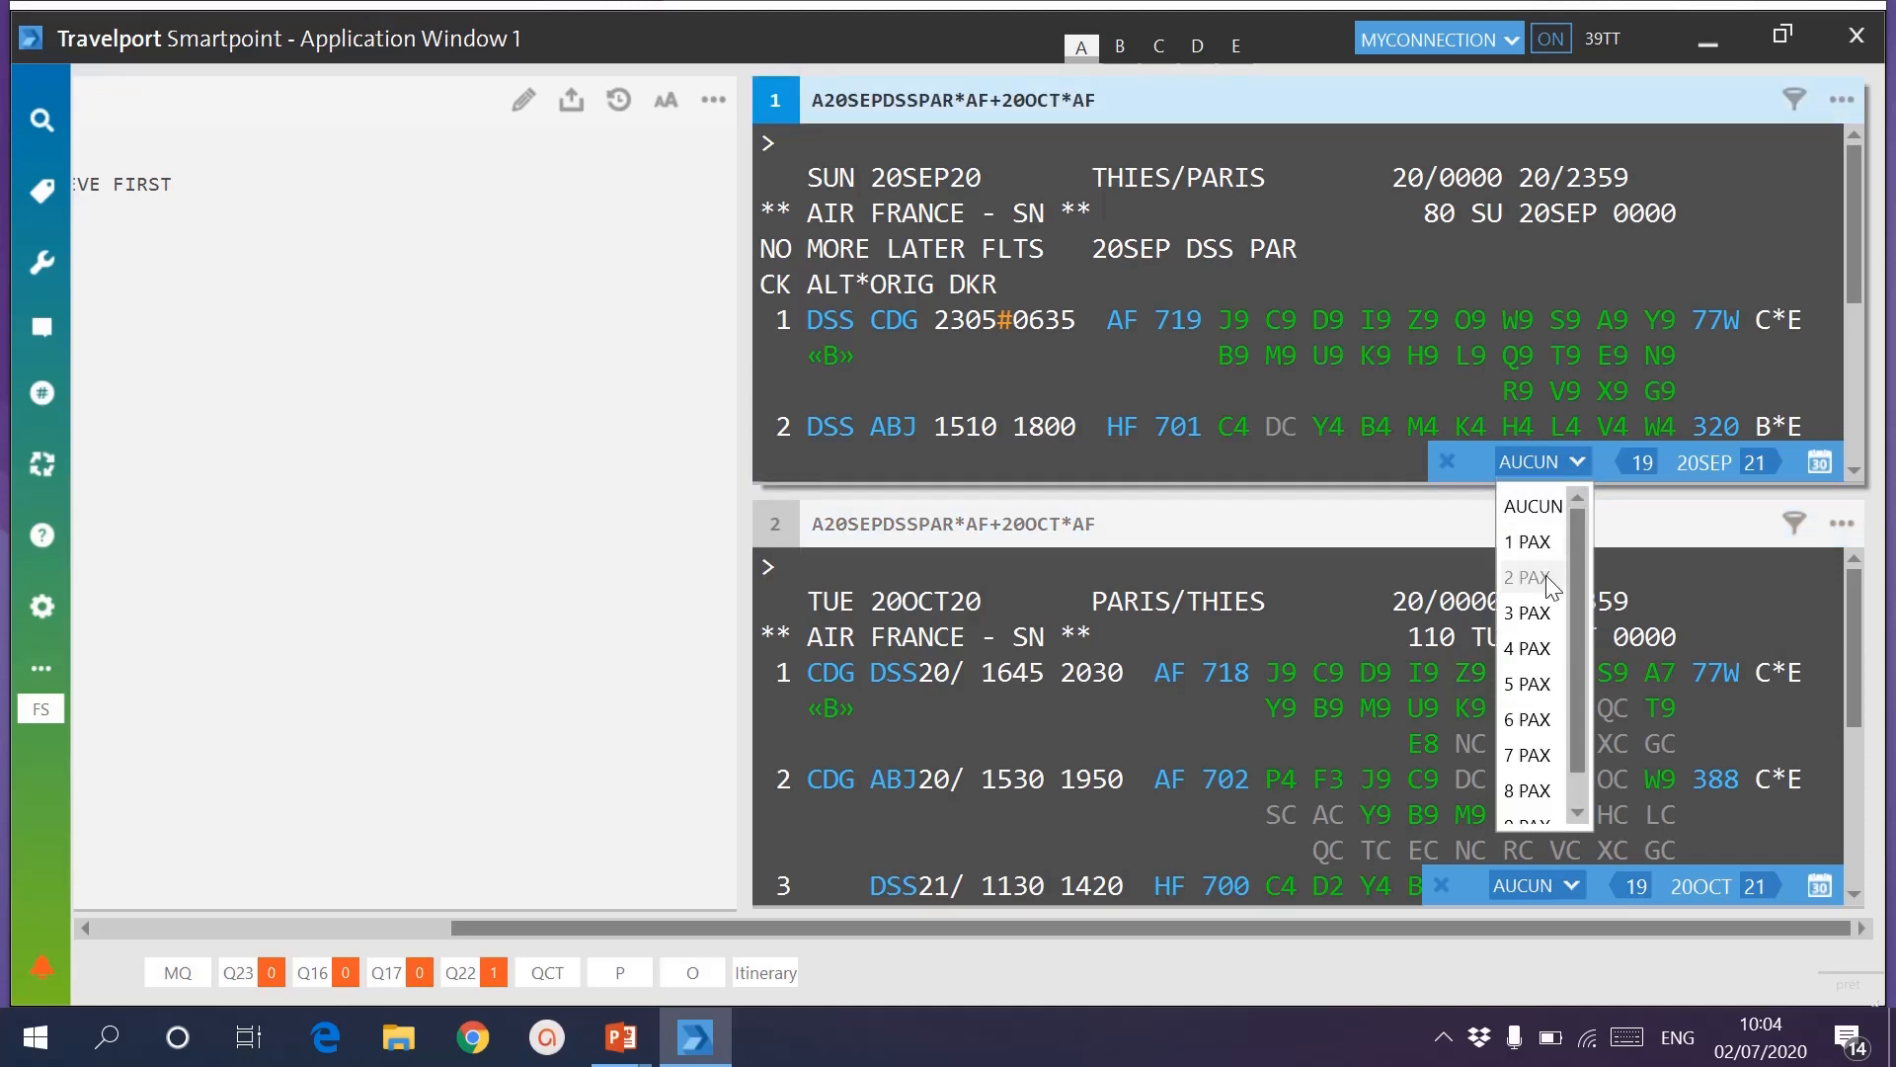
{"action": "left_click", "coordinate": [1541, 578]}
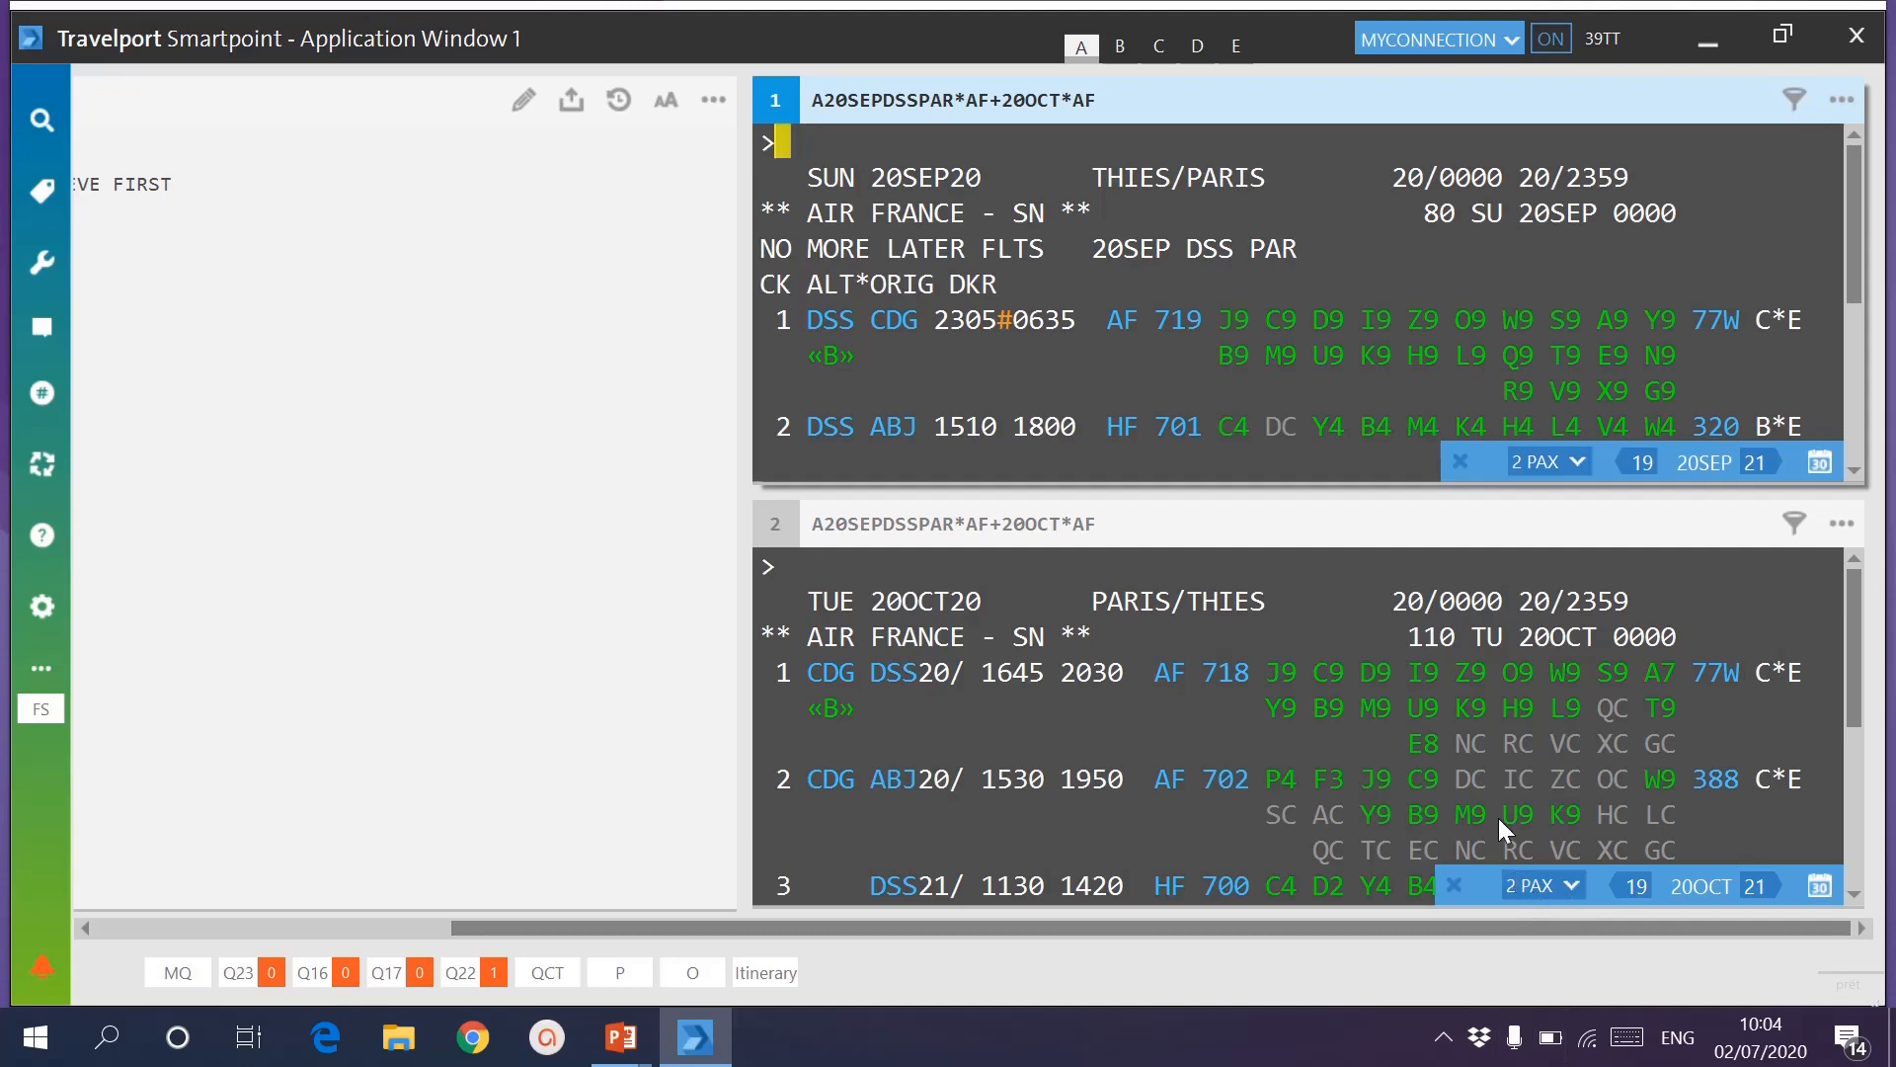
{"action": "left_click", "coordinate": [1522, 358]}
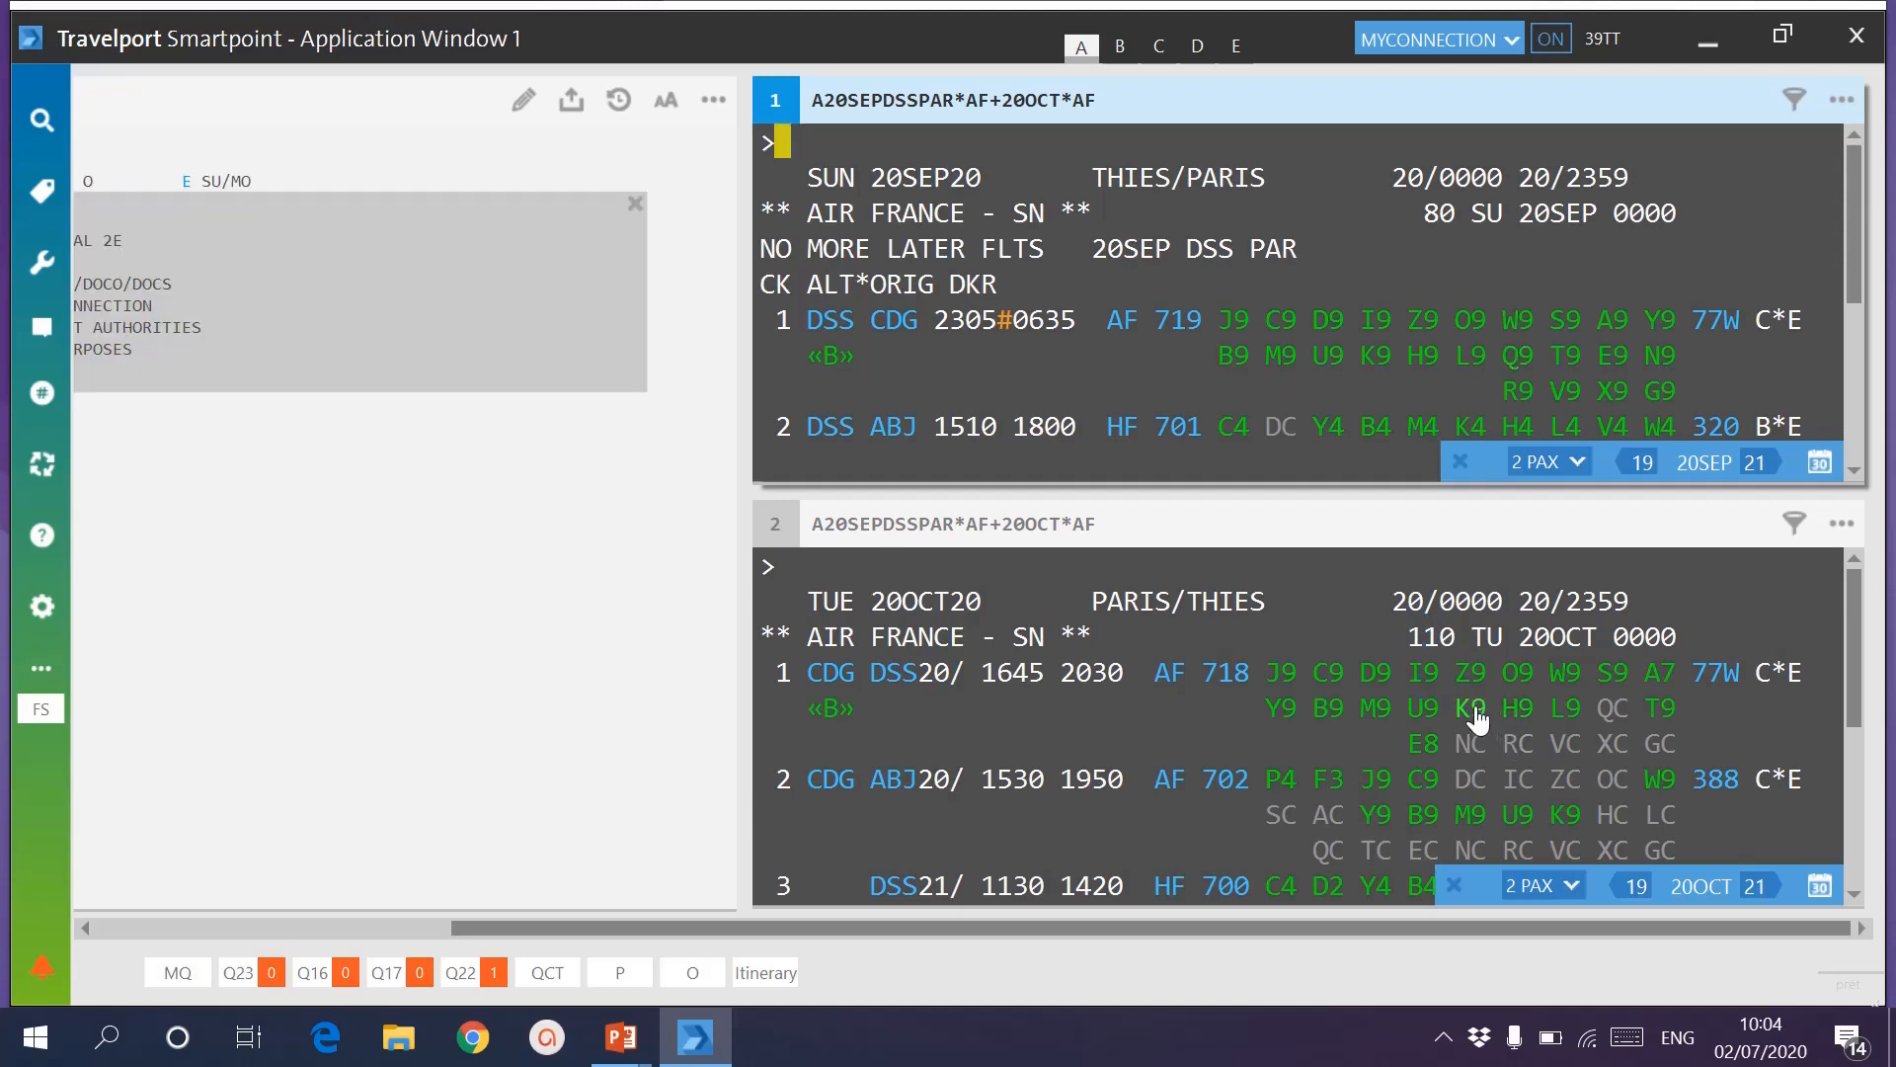
{"action": "left_click", "coordinate": [1476, 716]}
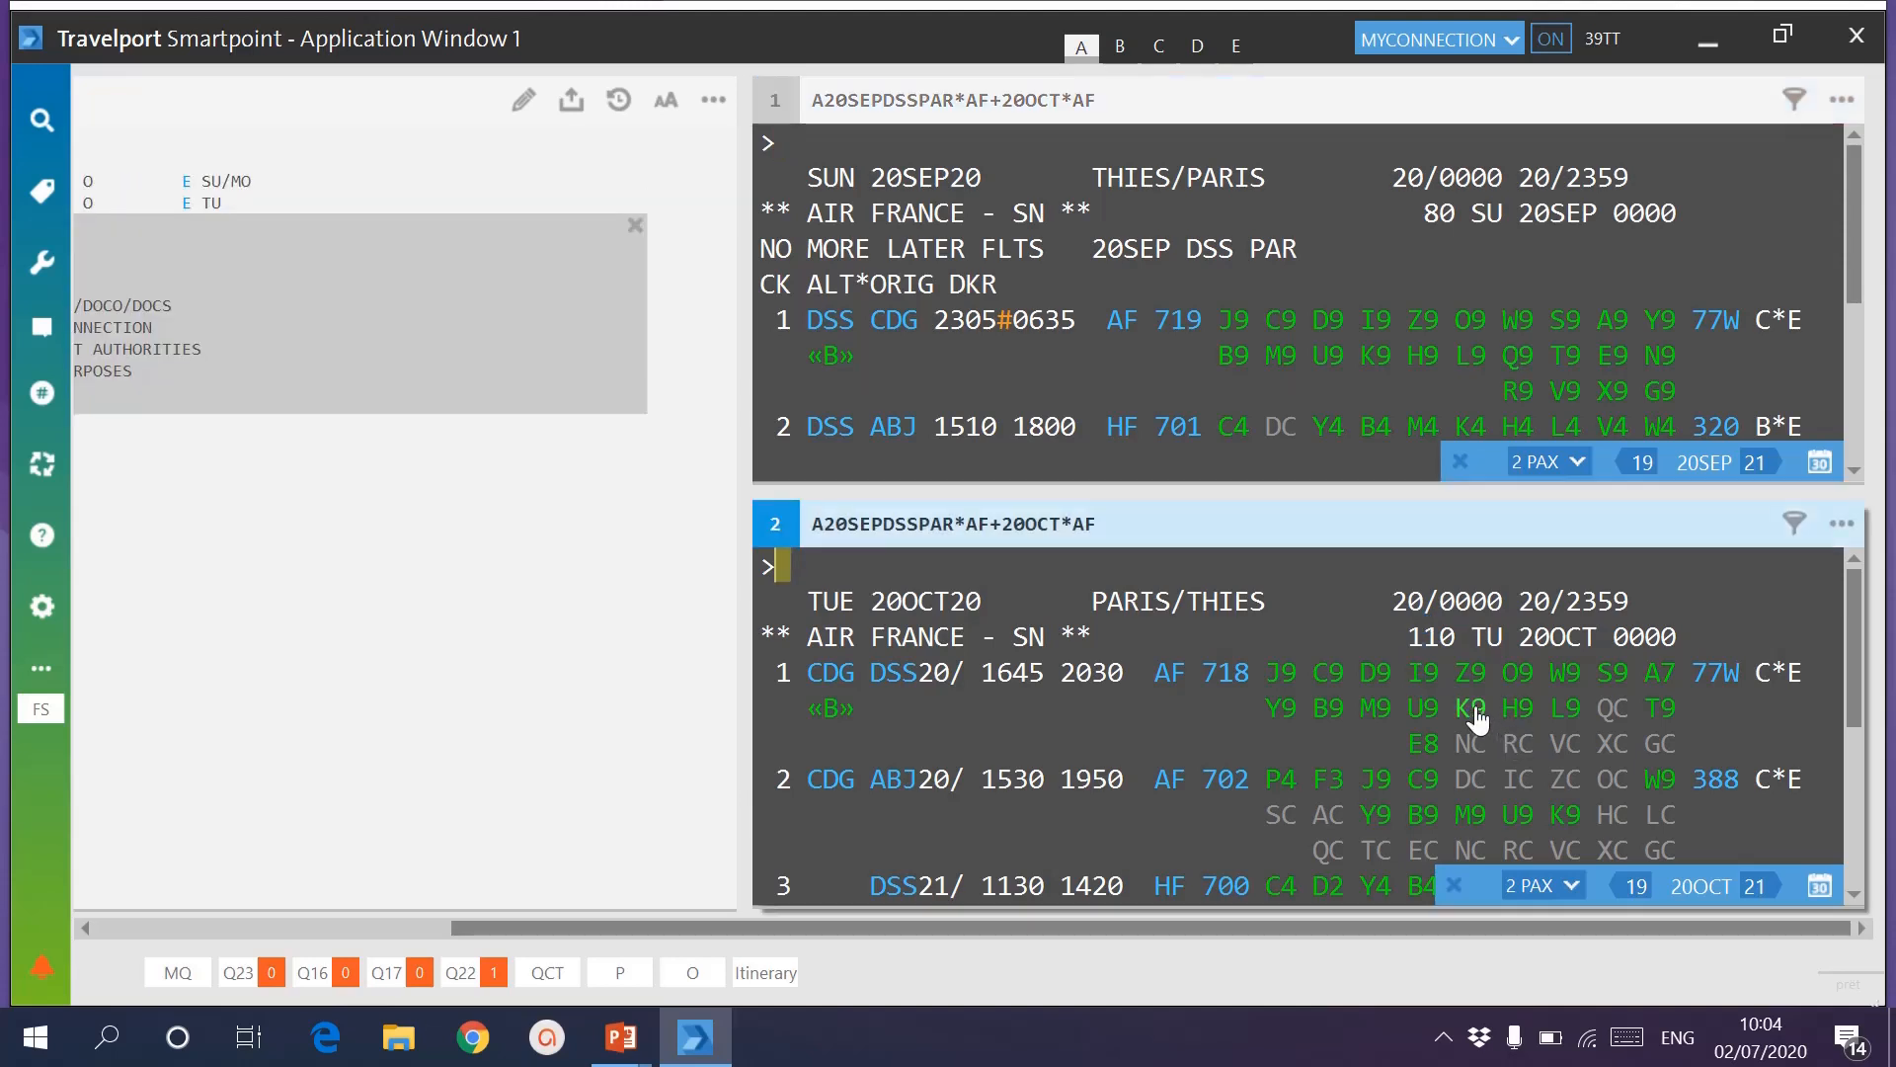
{"action": "left_click", "coordinate": [126, 926]}
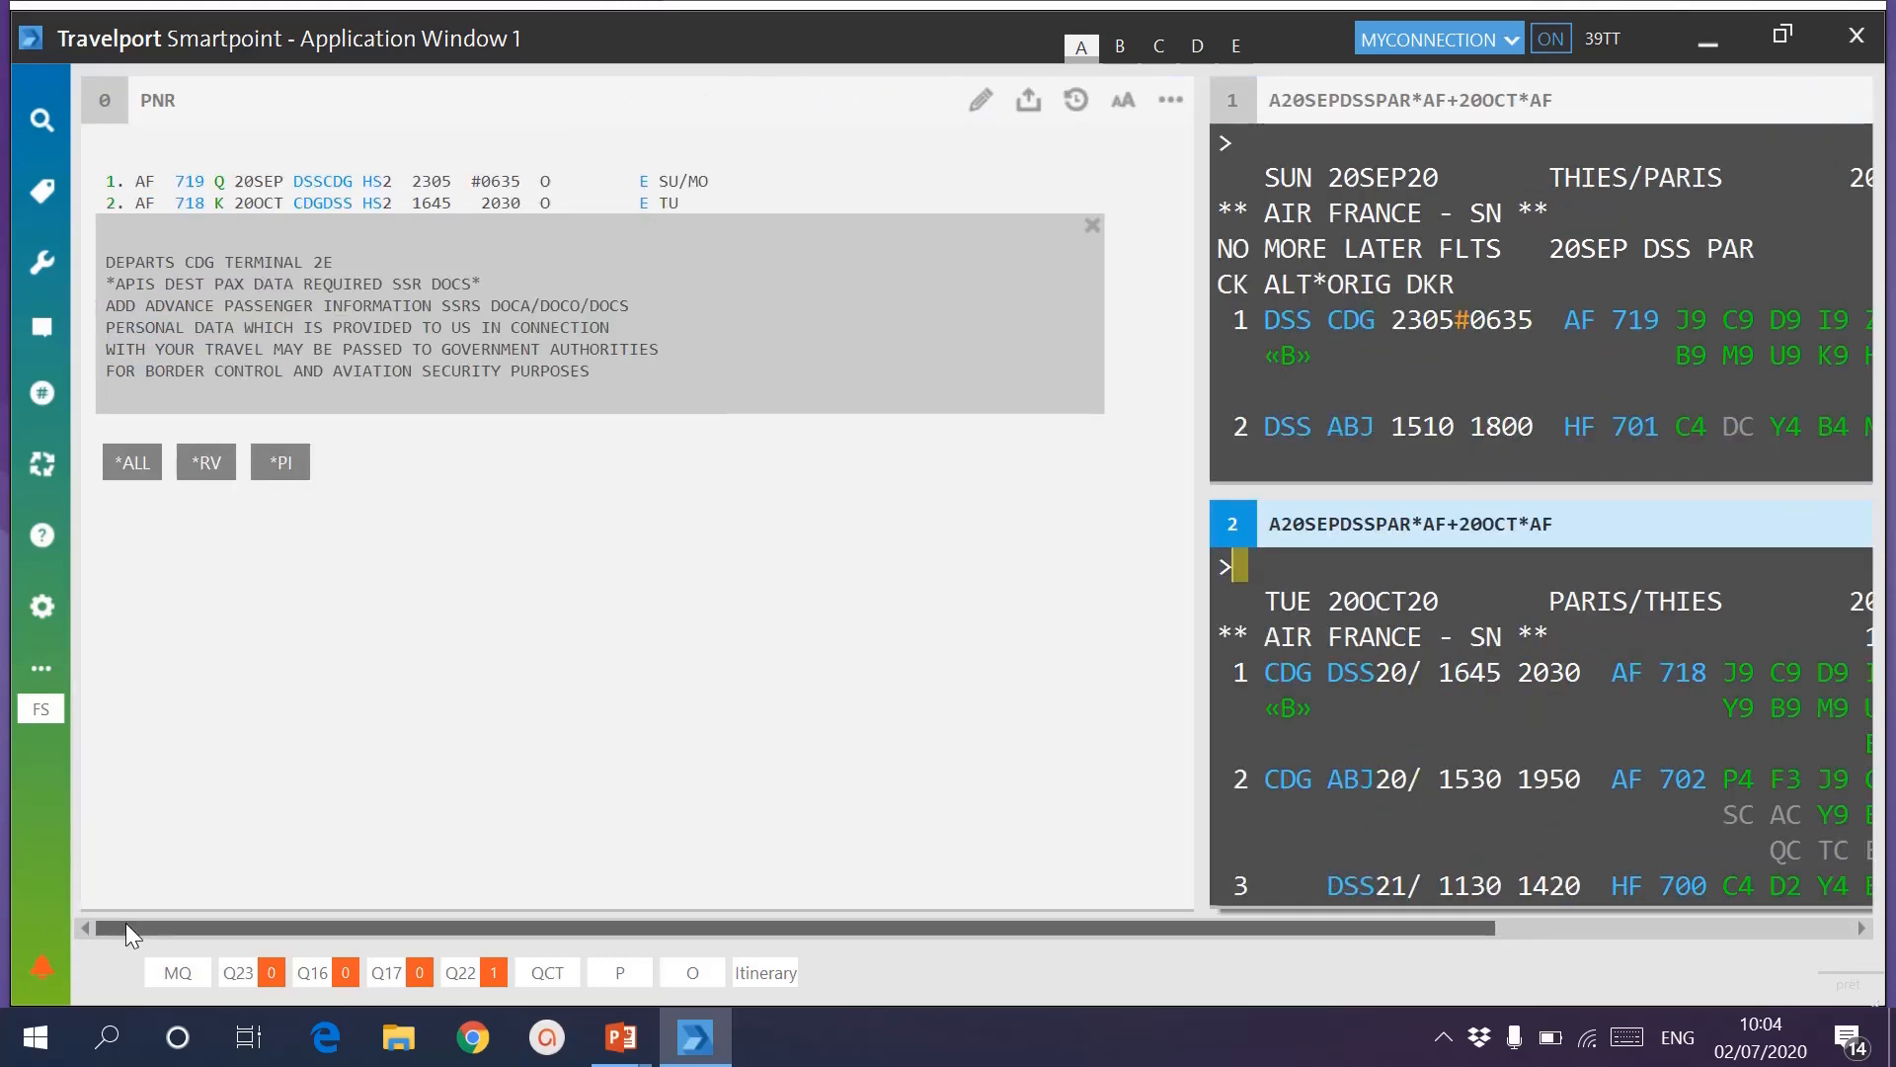
Delete the second availability window, clear the remaining one, and cancel the round-trip booking file with the ignore entry I.
{"action": "left_click", "coordinate": [1676, 929]}
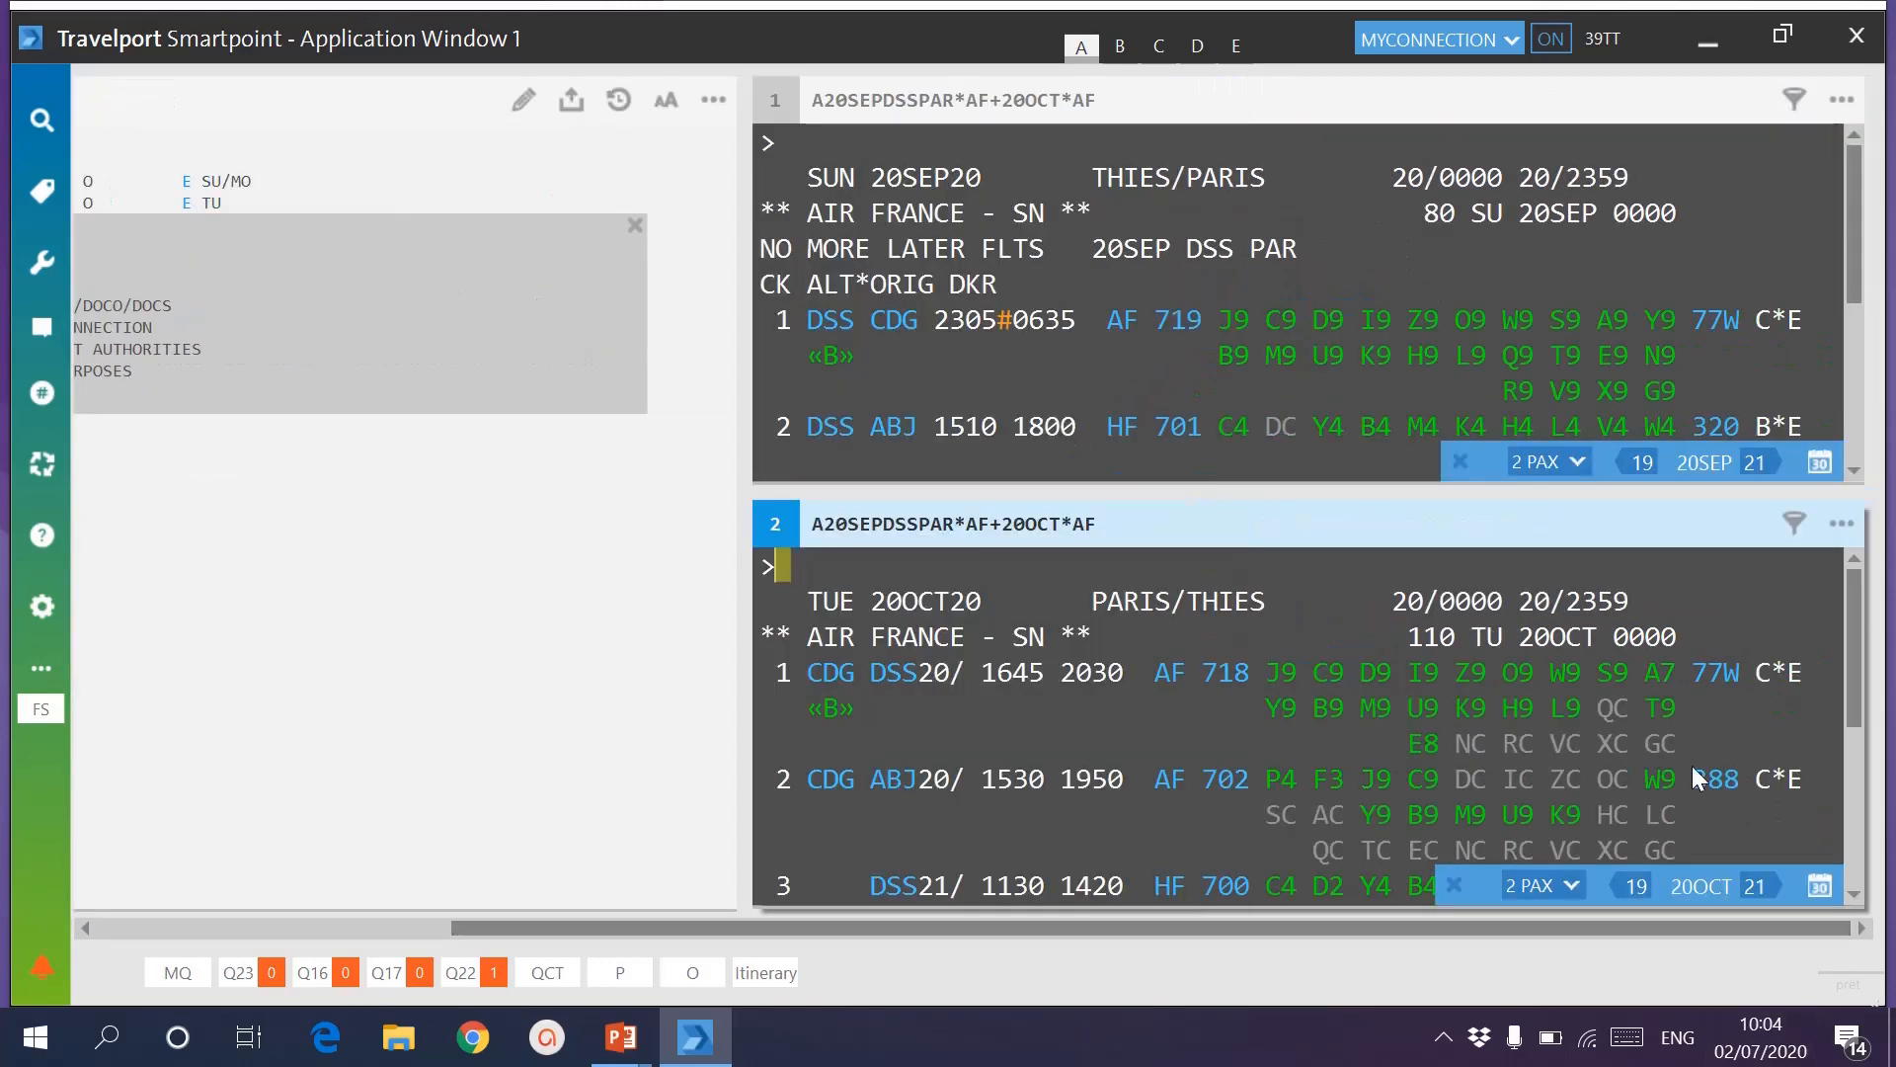
{"action": "left_click", "coordinate": [1842, 523]}
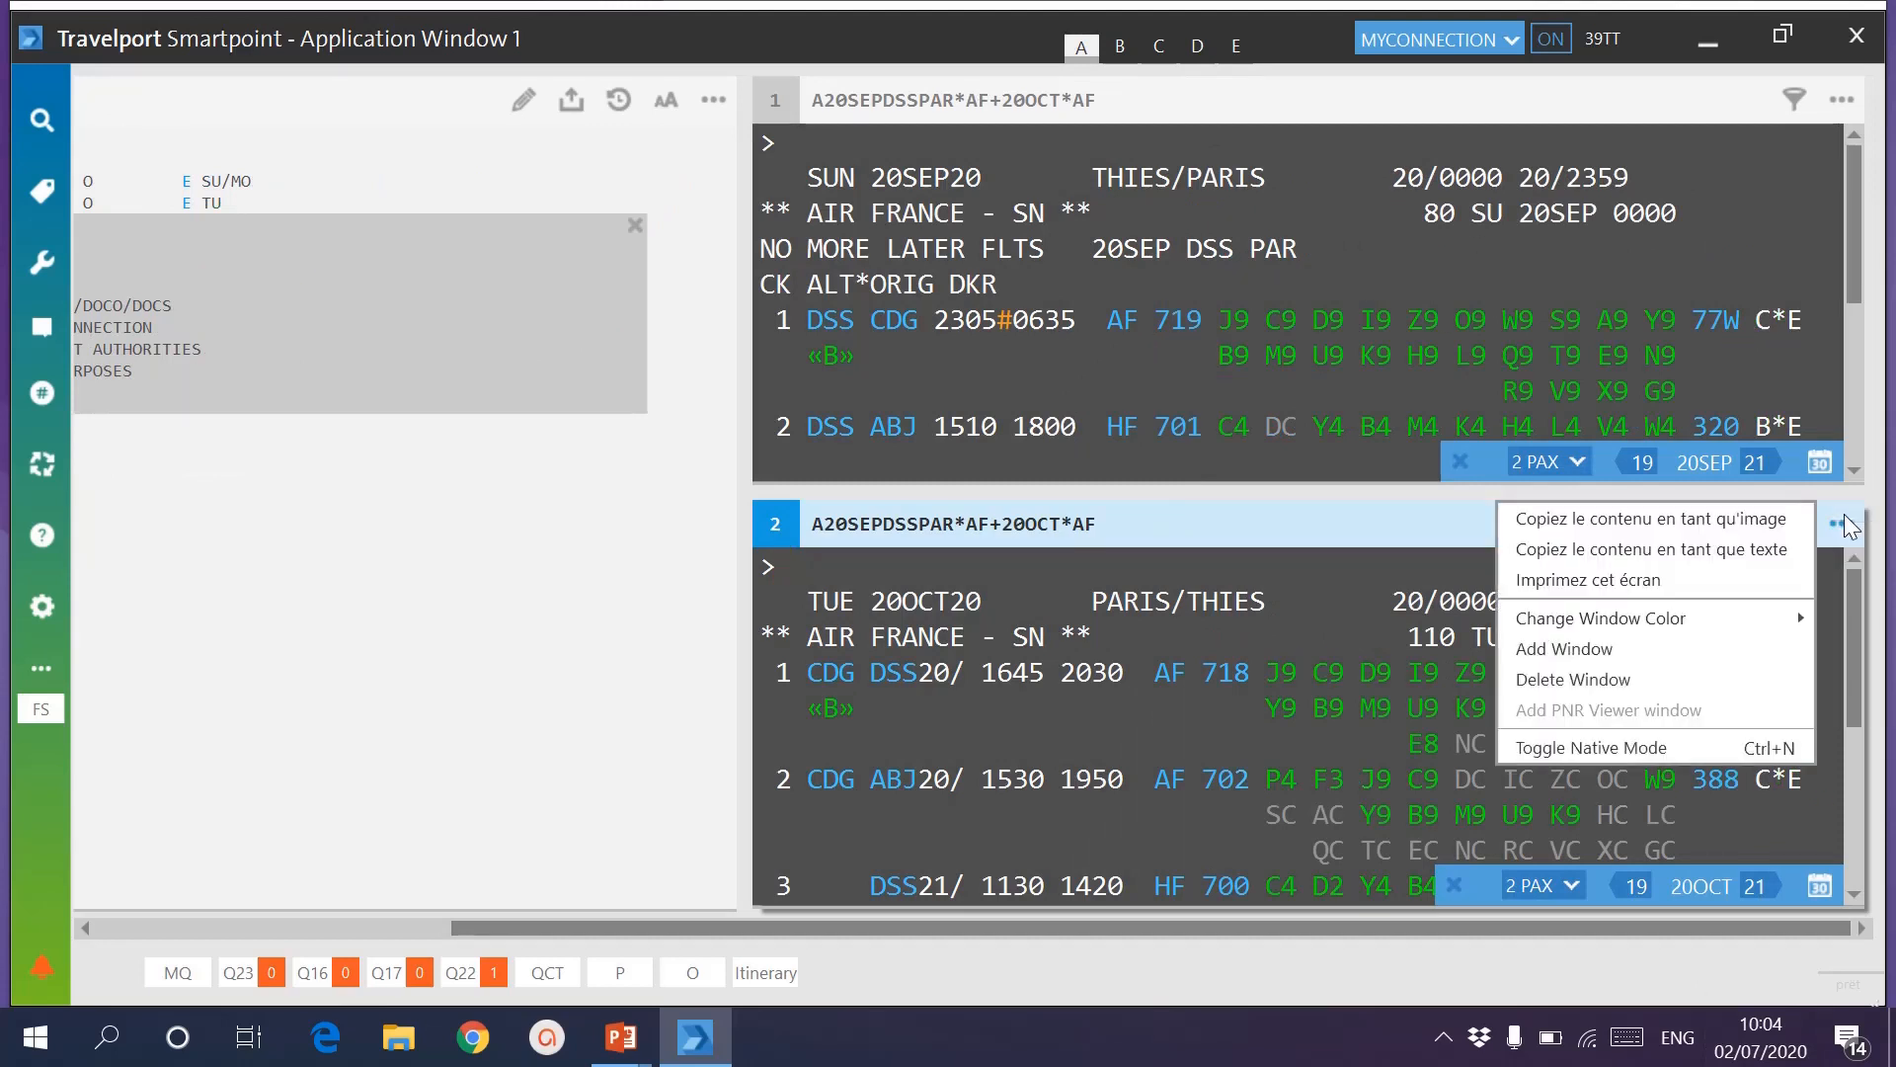
{"action": "left_click", "coordinate": [1621, 677]}
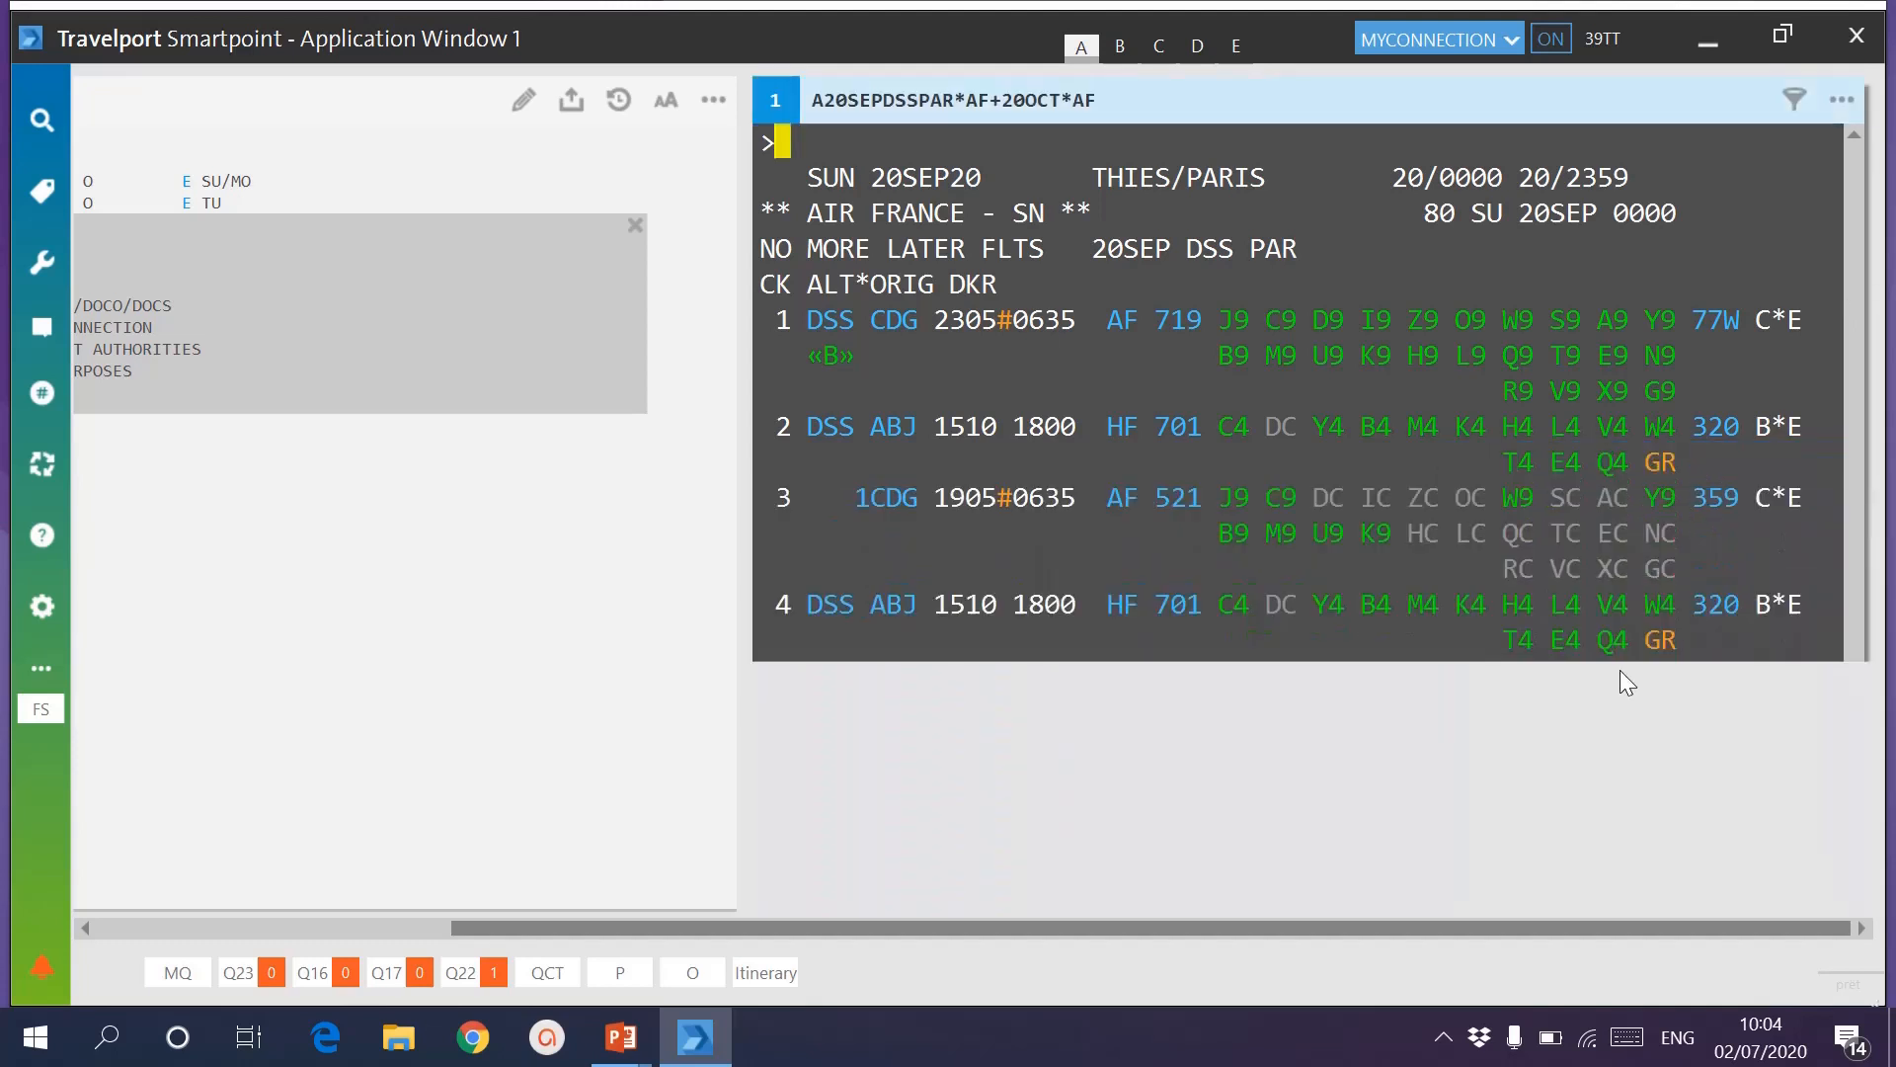
{"action": "key", "text": "ctrl+w"}
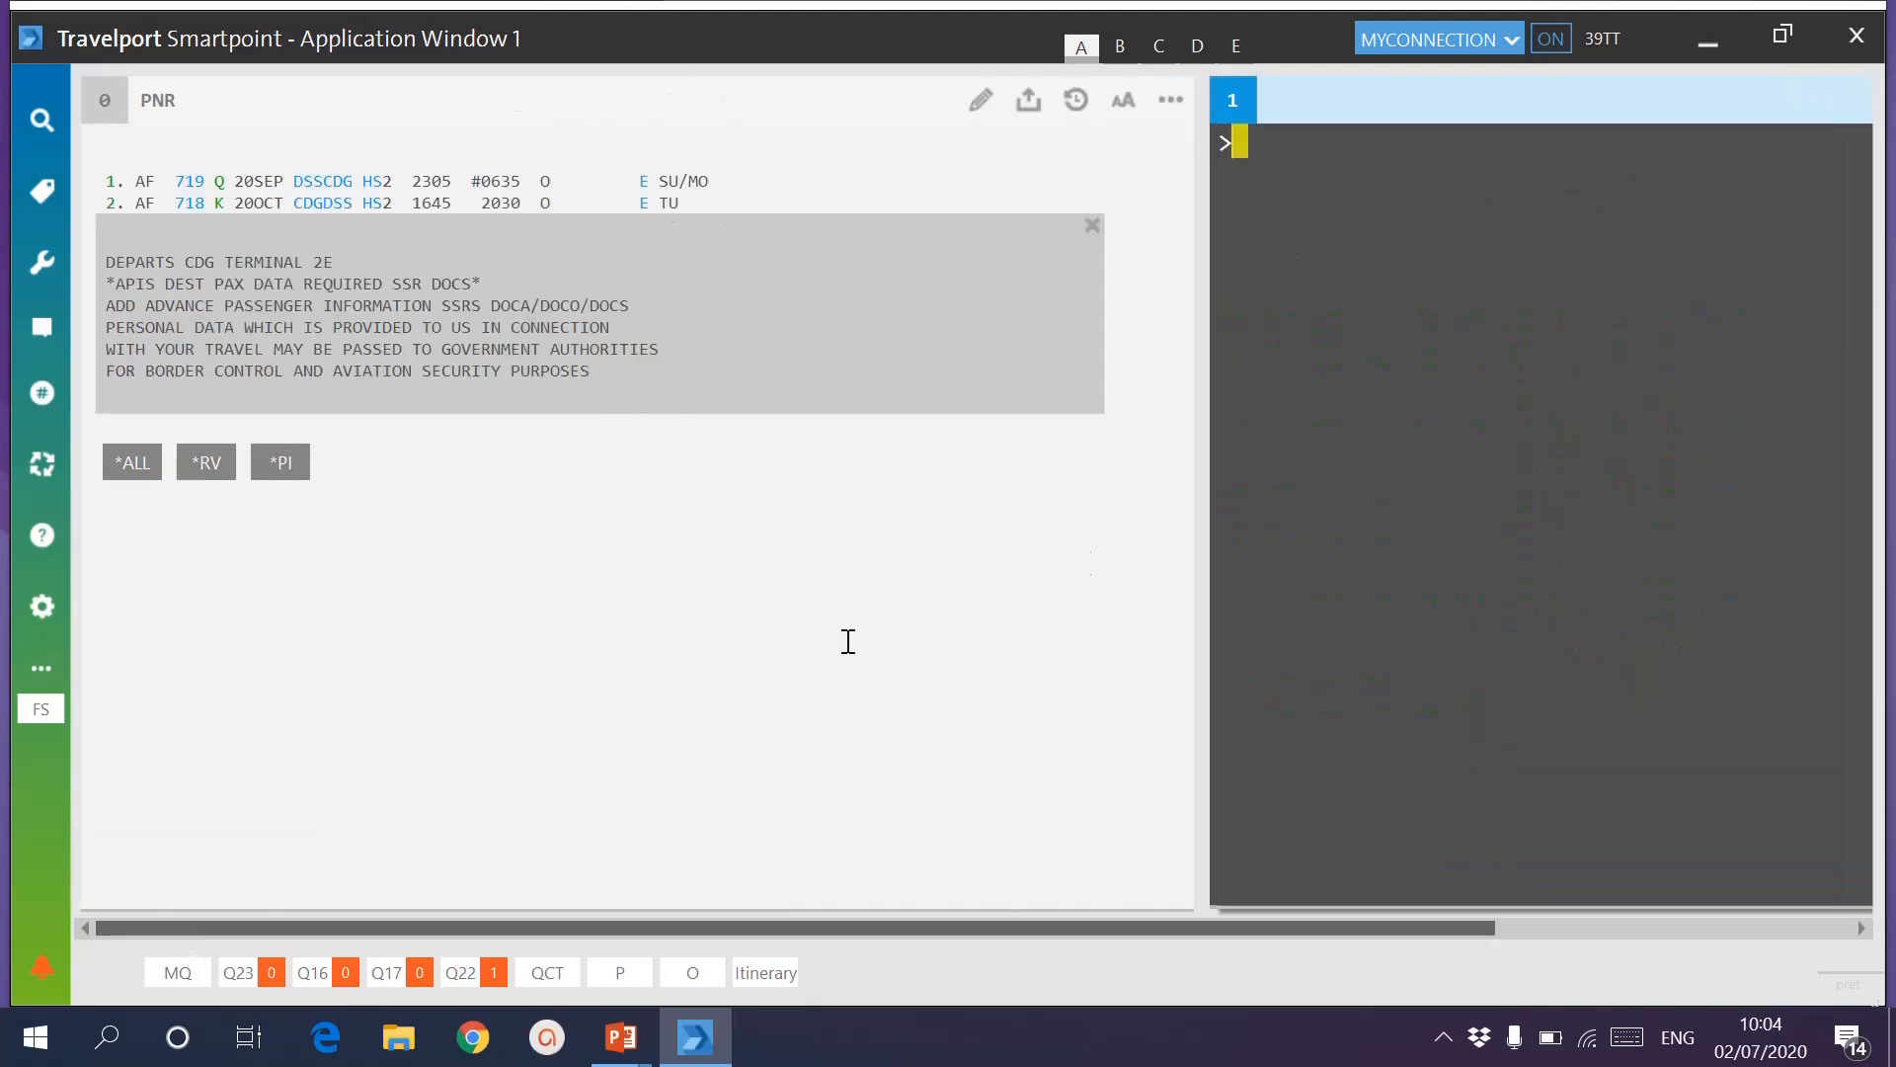
{"action": "type", "text": "I"}
{"action": "key", "text": "Return"}
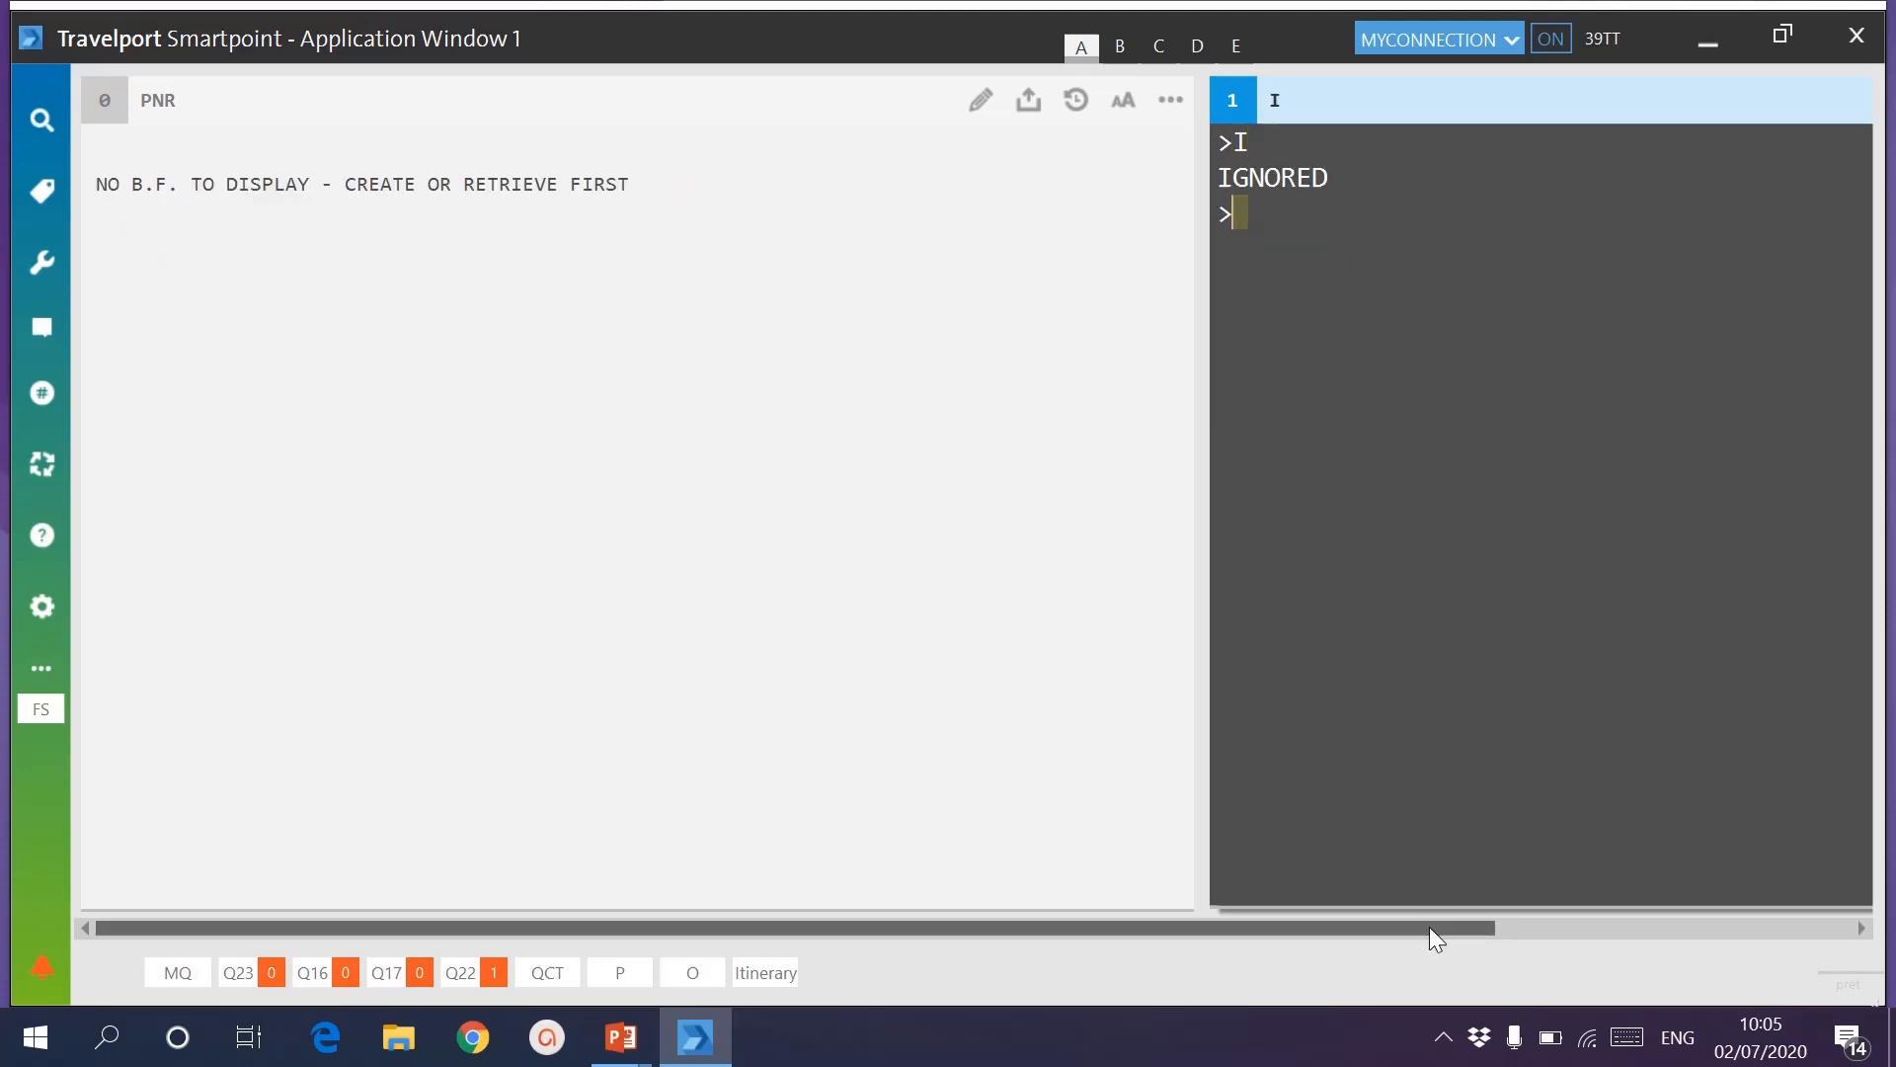
{"action": "left_click", "coordinate": [1623, 928]}
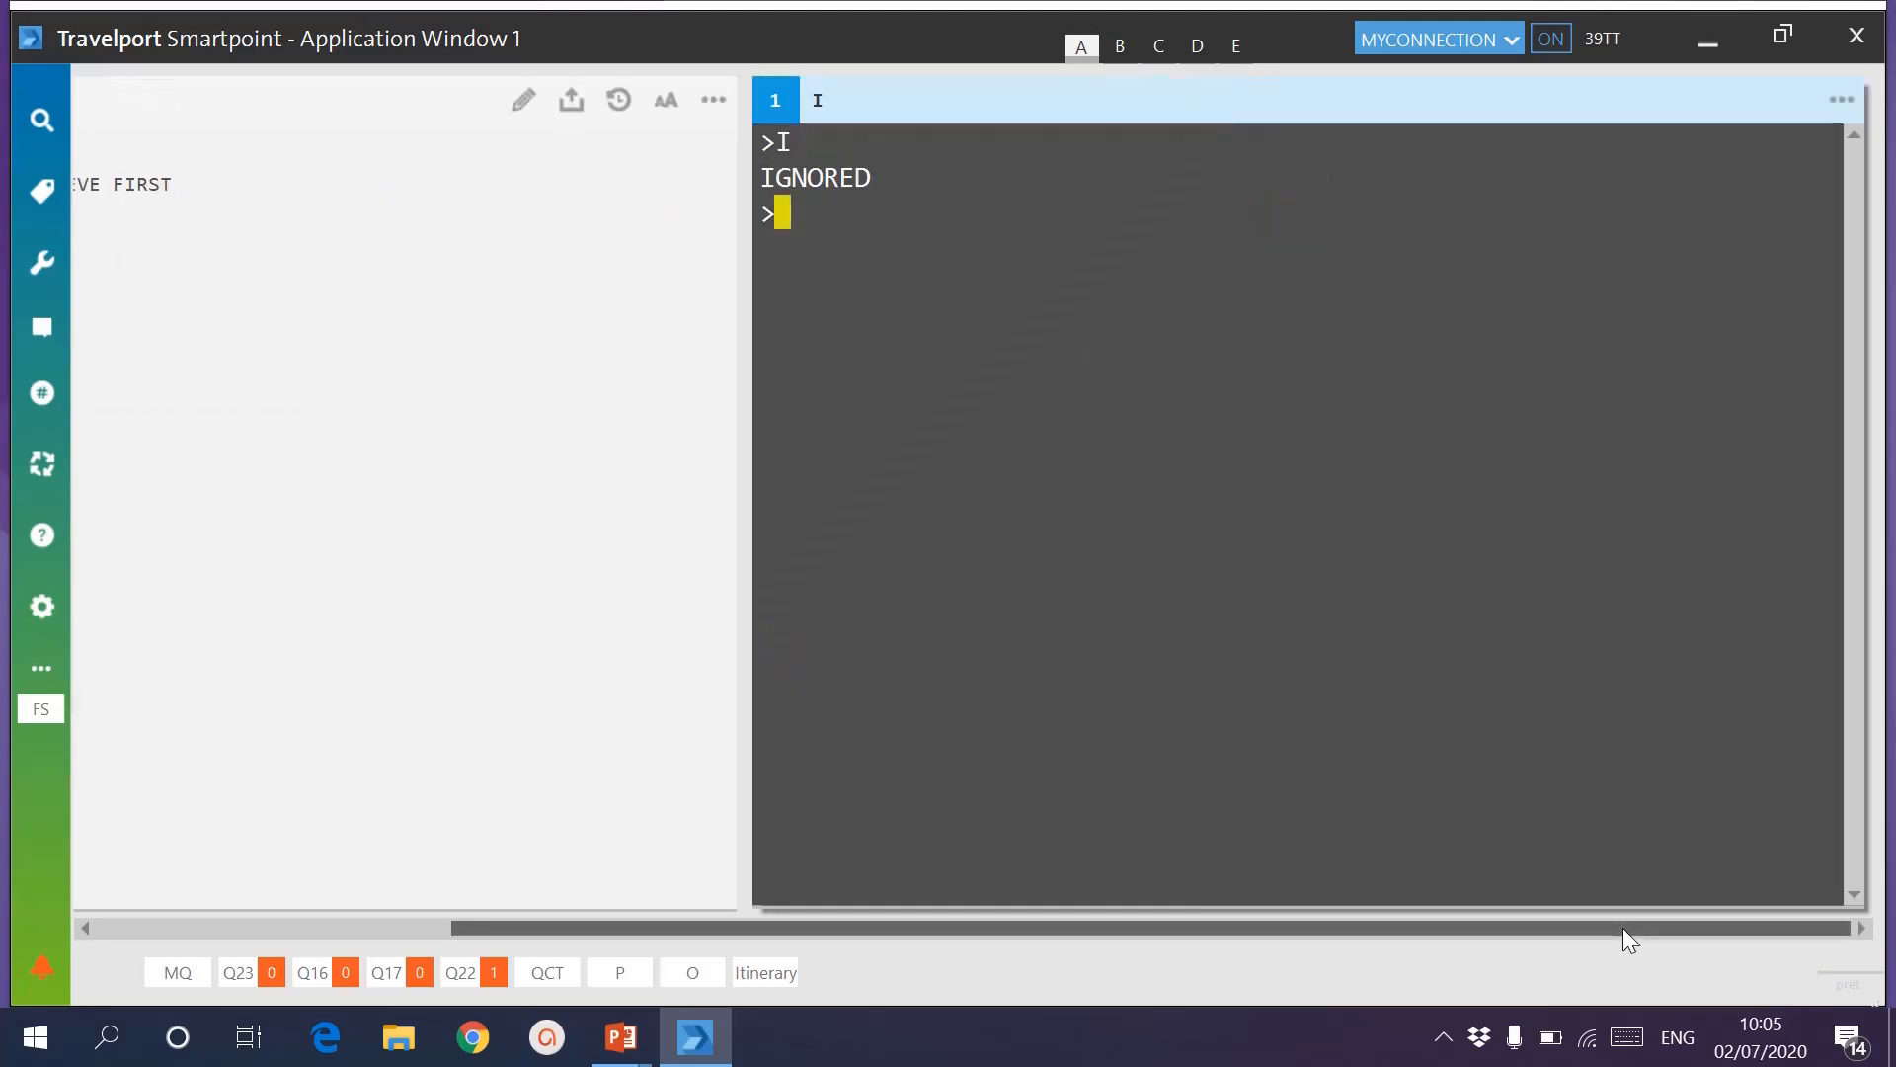
Switch to the PowerPoint slideshow, advance to the VOLS PAR CORRESPONDANCE slide to read the connecting-flight sale formats, and return to Smartpoint.
{"action": "mouse_move", "coordinate": [621, 1037]}
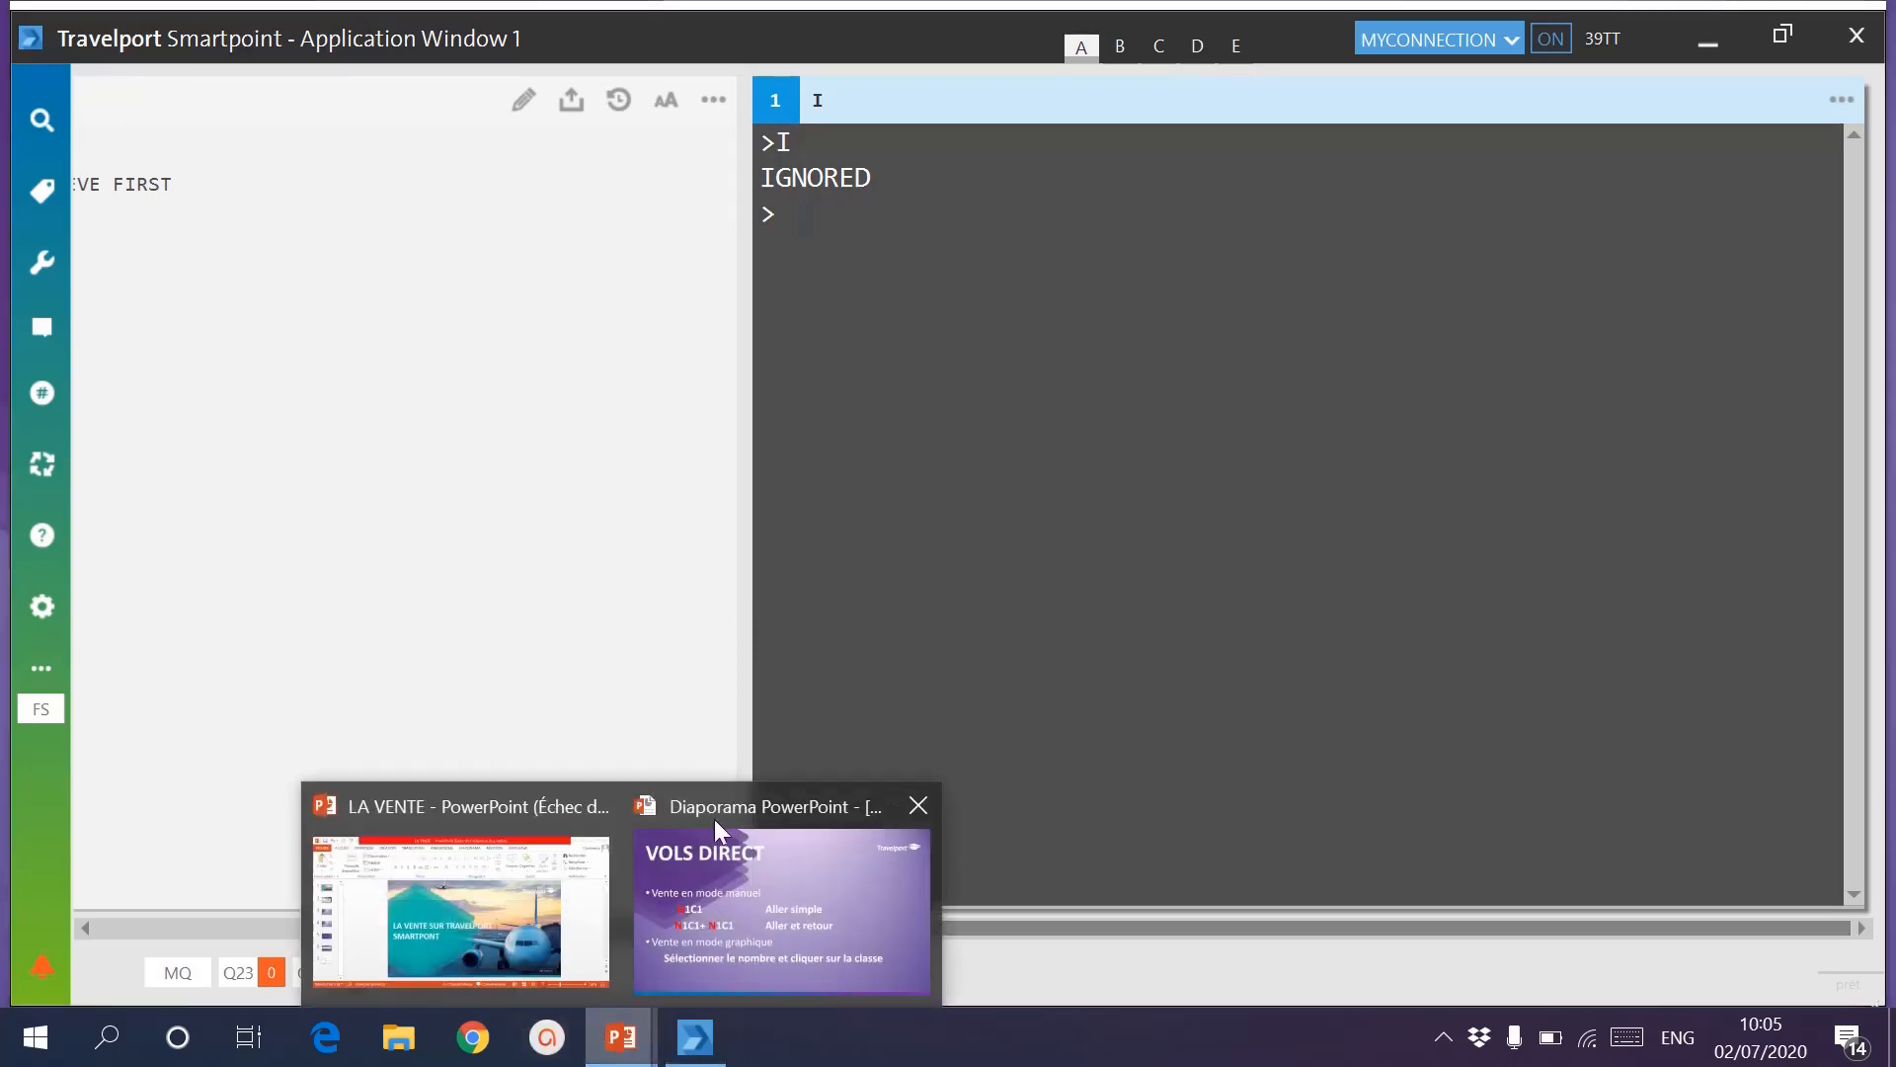
{"action": "left_click", "coordinate": [786, 899]}
{"action": "left_click", "coordinate": [1148, 691]}
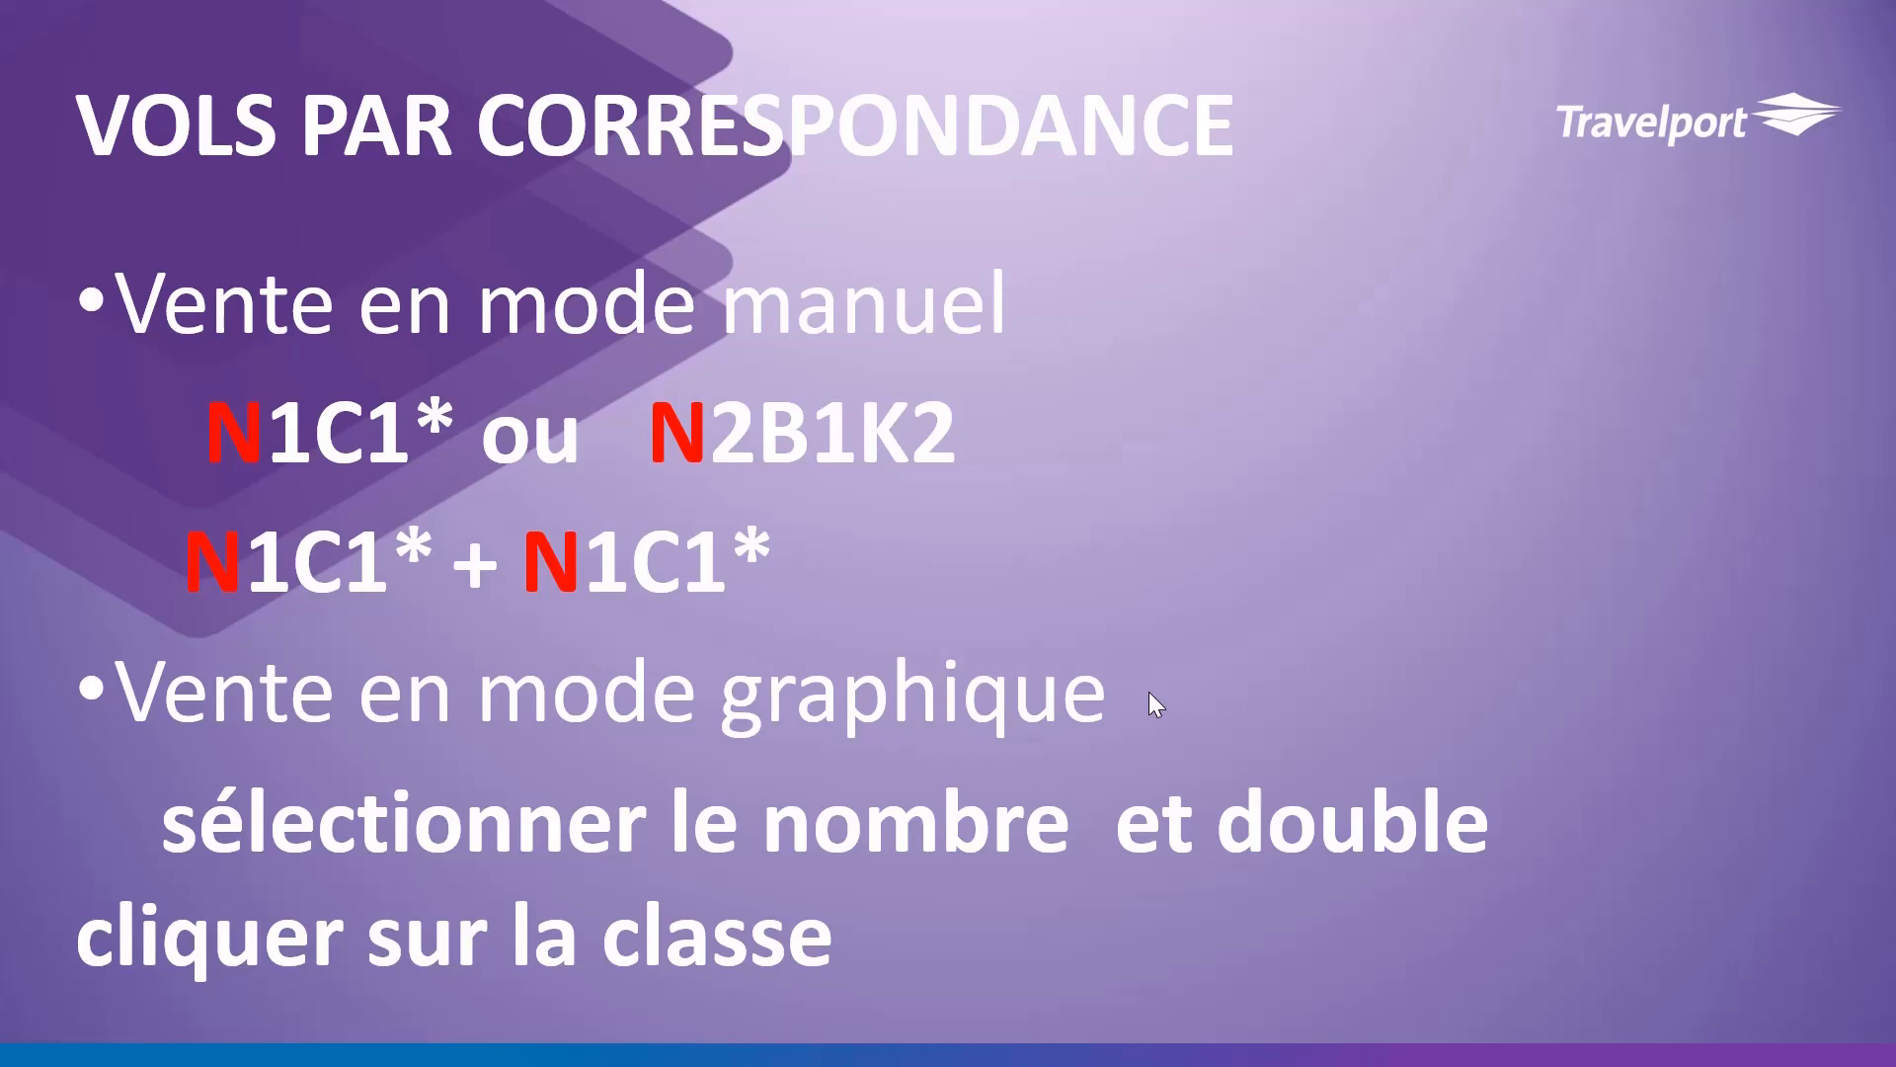
{"action": "key", "text": "super"}
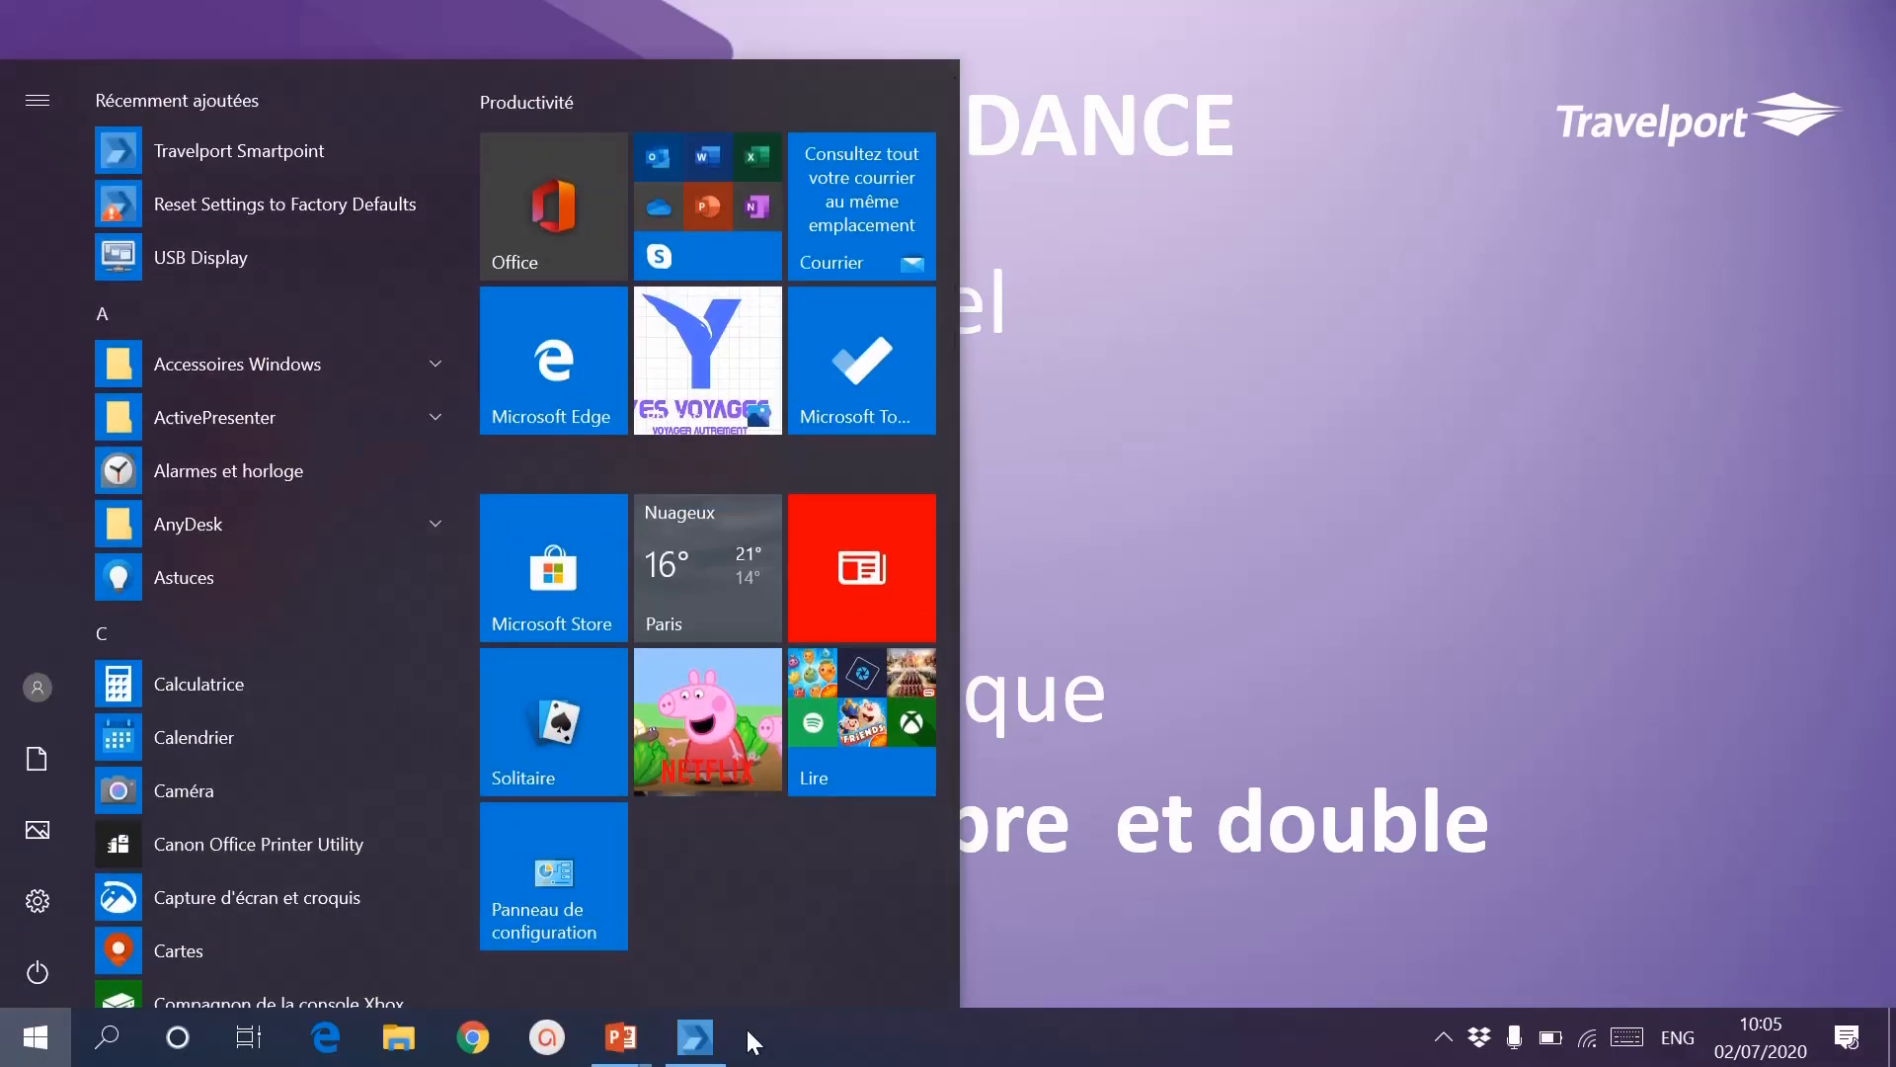
{"action": "left_click", "coordinate": [729, 1049]}
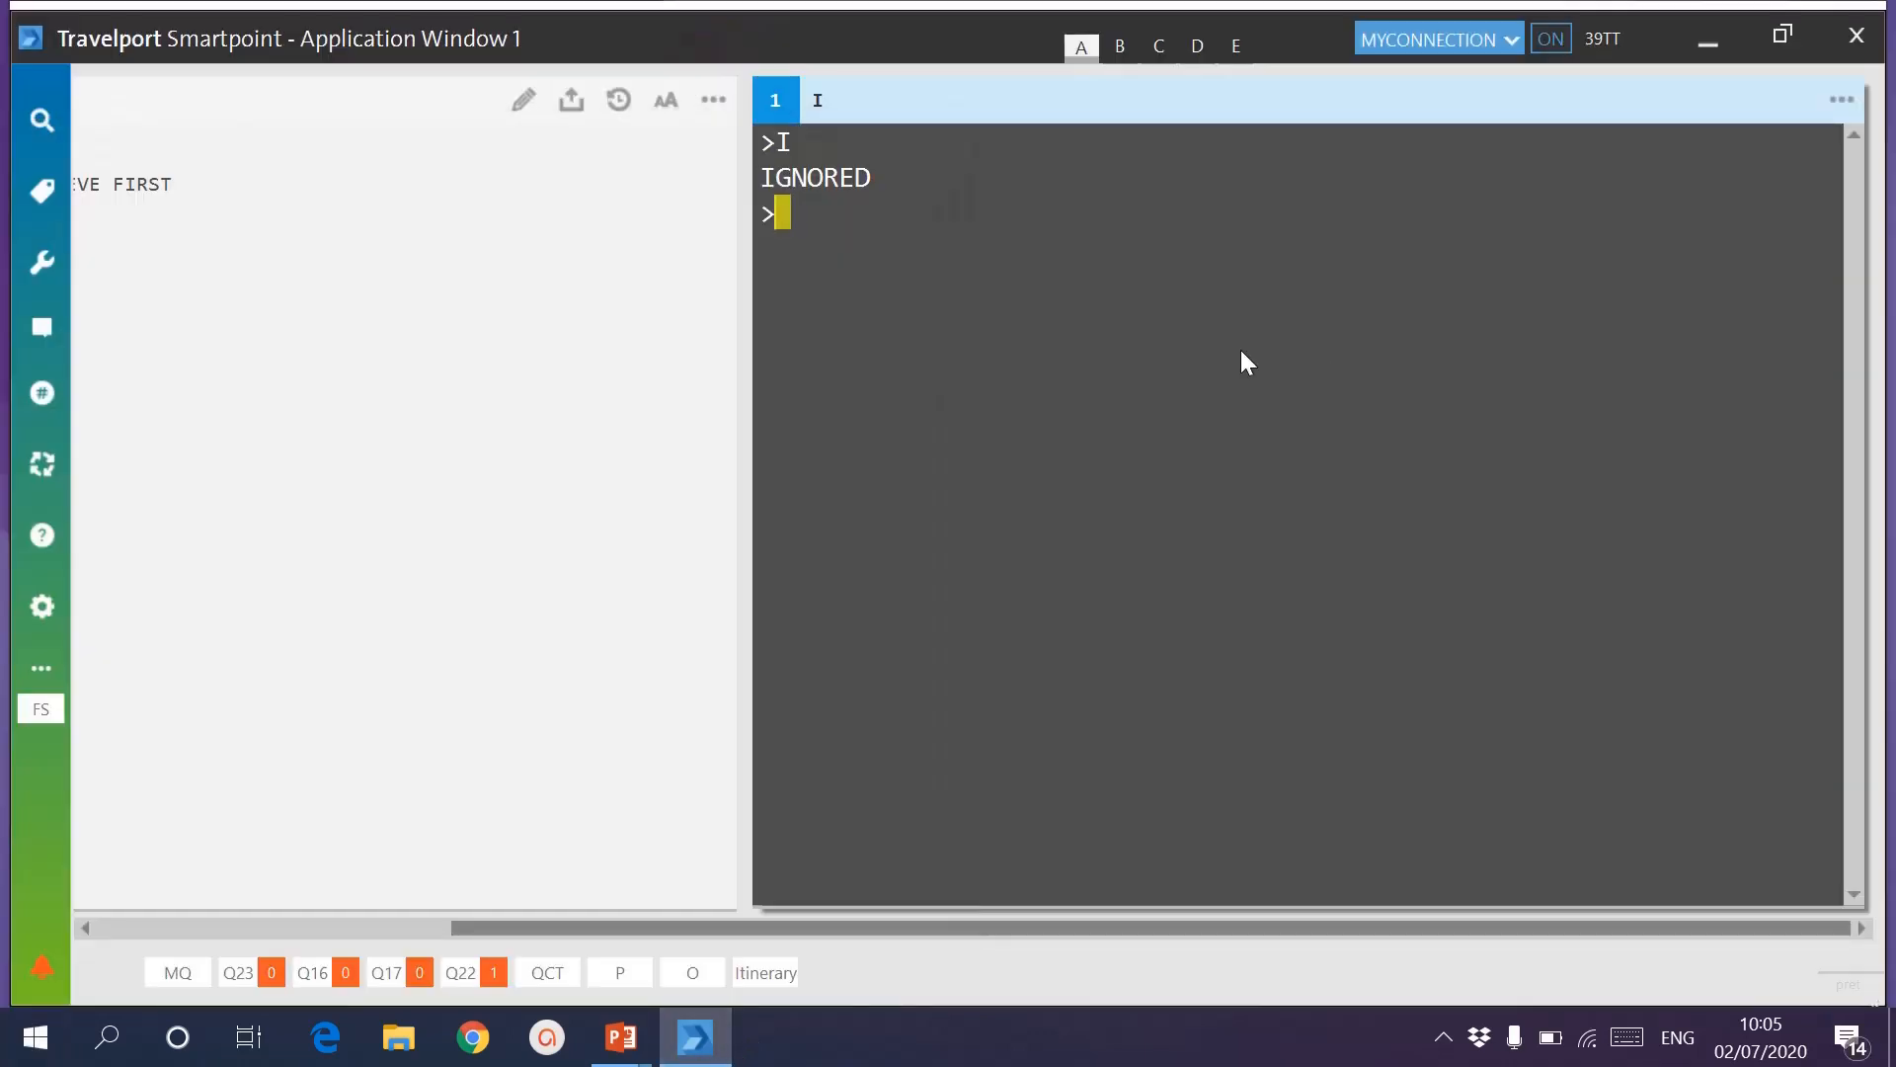
Recall the round-trip Air France availability entry, edit it to A20SEPDSSPAR*AT, and display the one-way Royal Air Maroc availability.
{"action": "type", "text": "A20SEPDSSPAR*AF+20OCT*AF"}
{"action": "key", "text": "alt+Up"}
{"action": "key", "text": "alt+Up"}
{"action": "key", "text": "alt+Down"}
{"action": "key", "text": "alt+Down"}
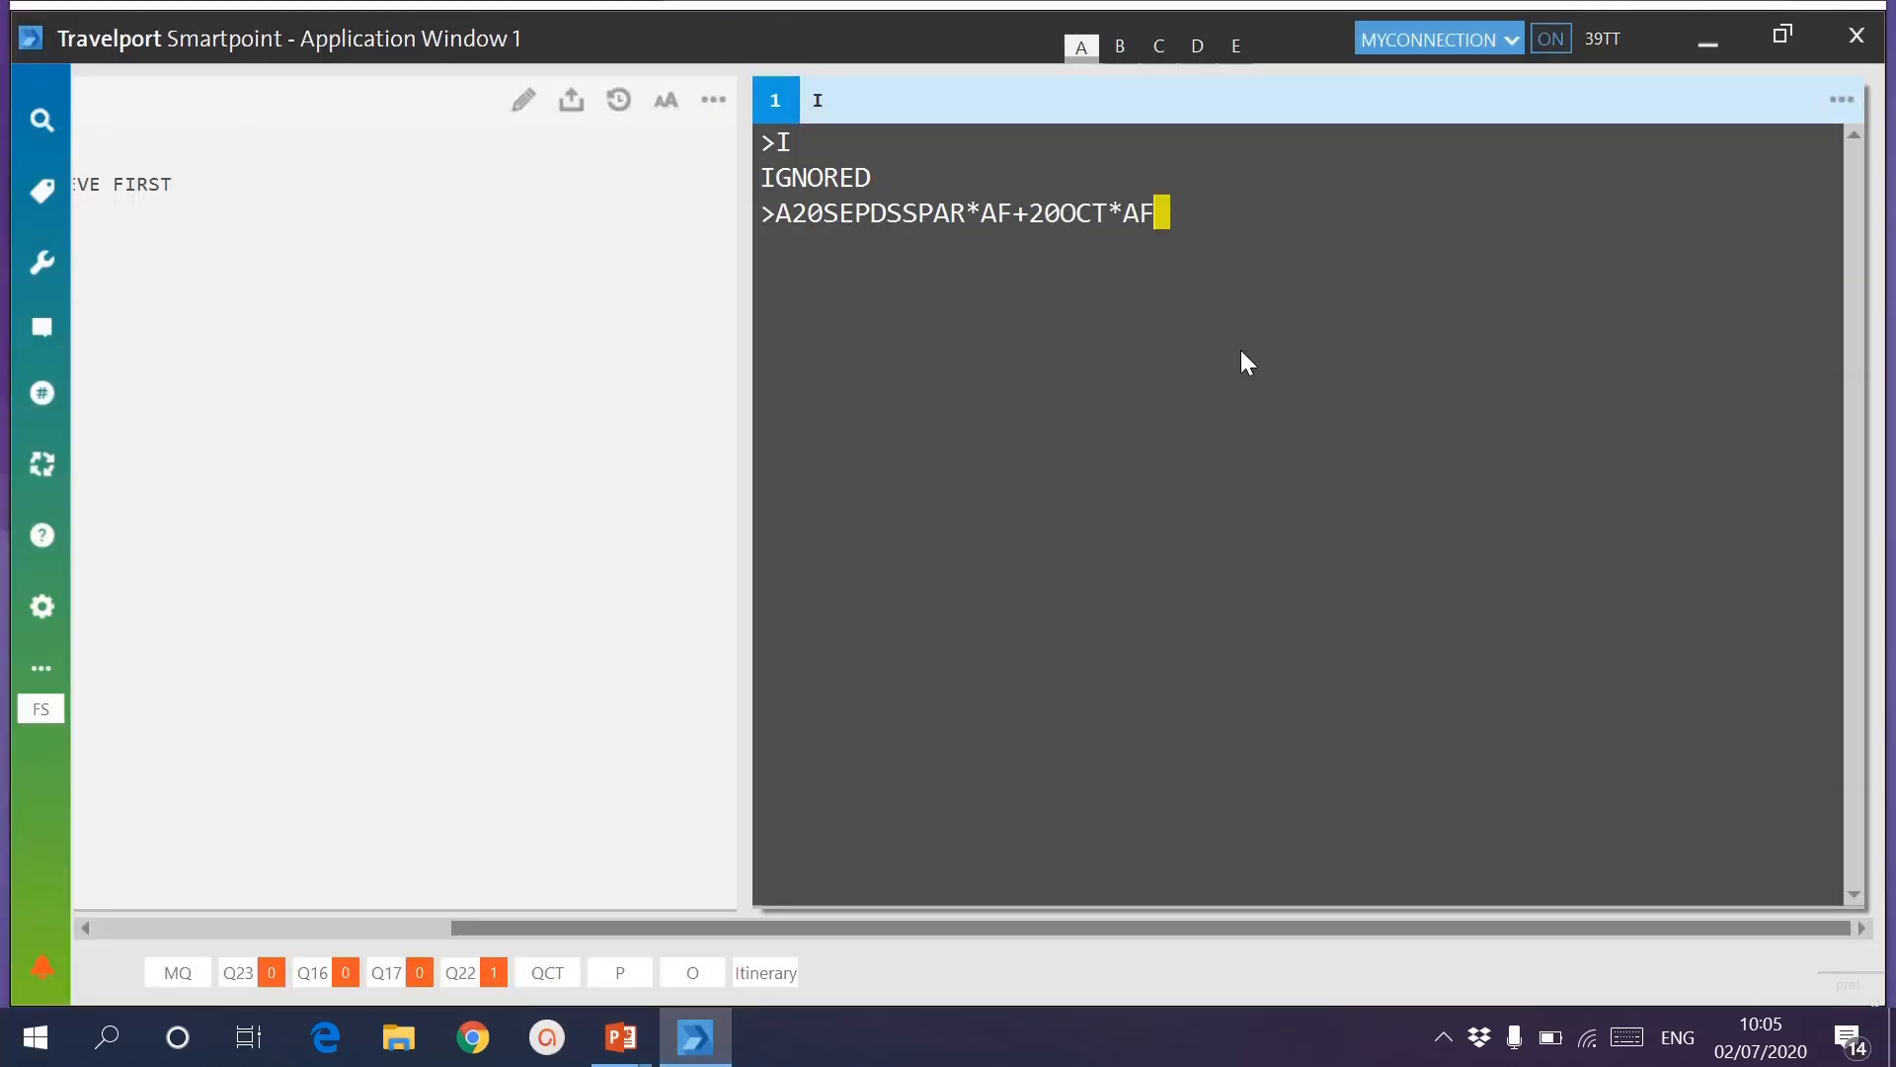
{"action": "key", "text": "BackSpace"}
{"action": "key", "text": "BackSpace"}
{"action": "key", "text": "BackSpace"}
{"action": "key", "text": "BackSpace"}
{"action": "key", "text": "BackSpace"}
{"action": "key", "text": "BackSpace"}
{"action": "key", "text": "BackSpace"}
{"action": "key", "text": "BackSpace"}
{"action": "key", "text": "BackSpace"}
{"action": "key", "text": "BackSpace"}
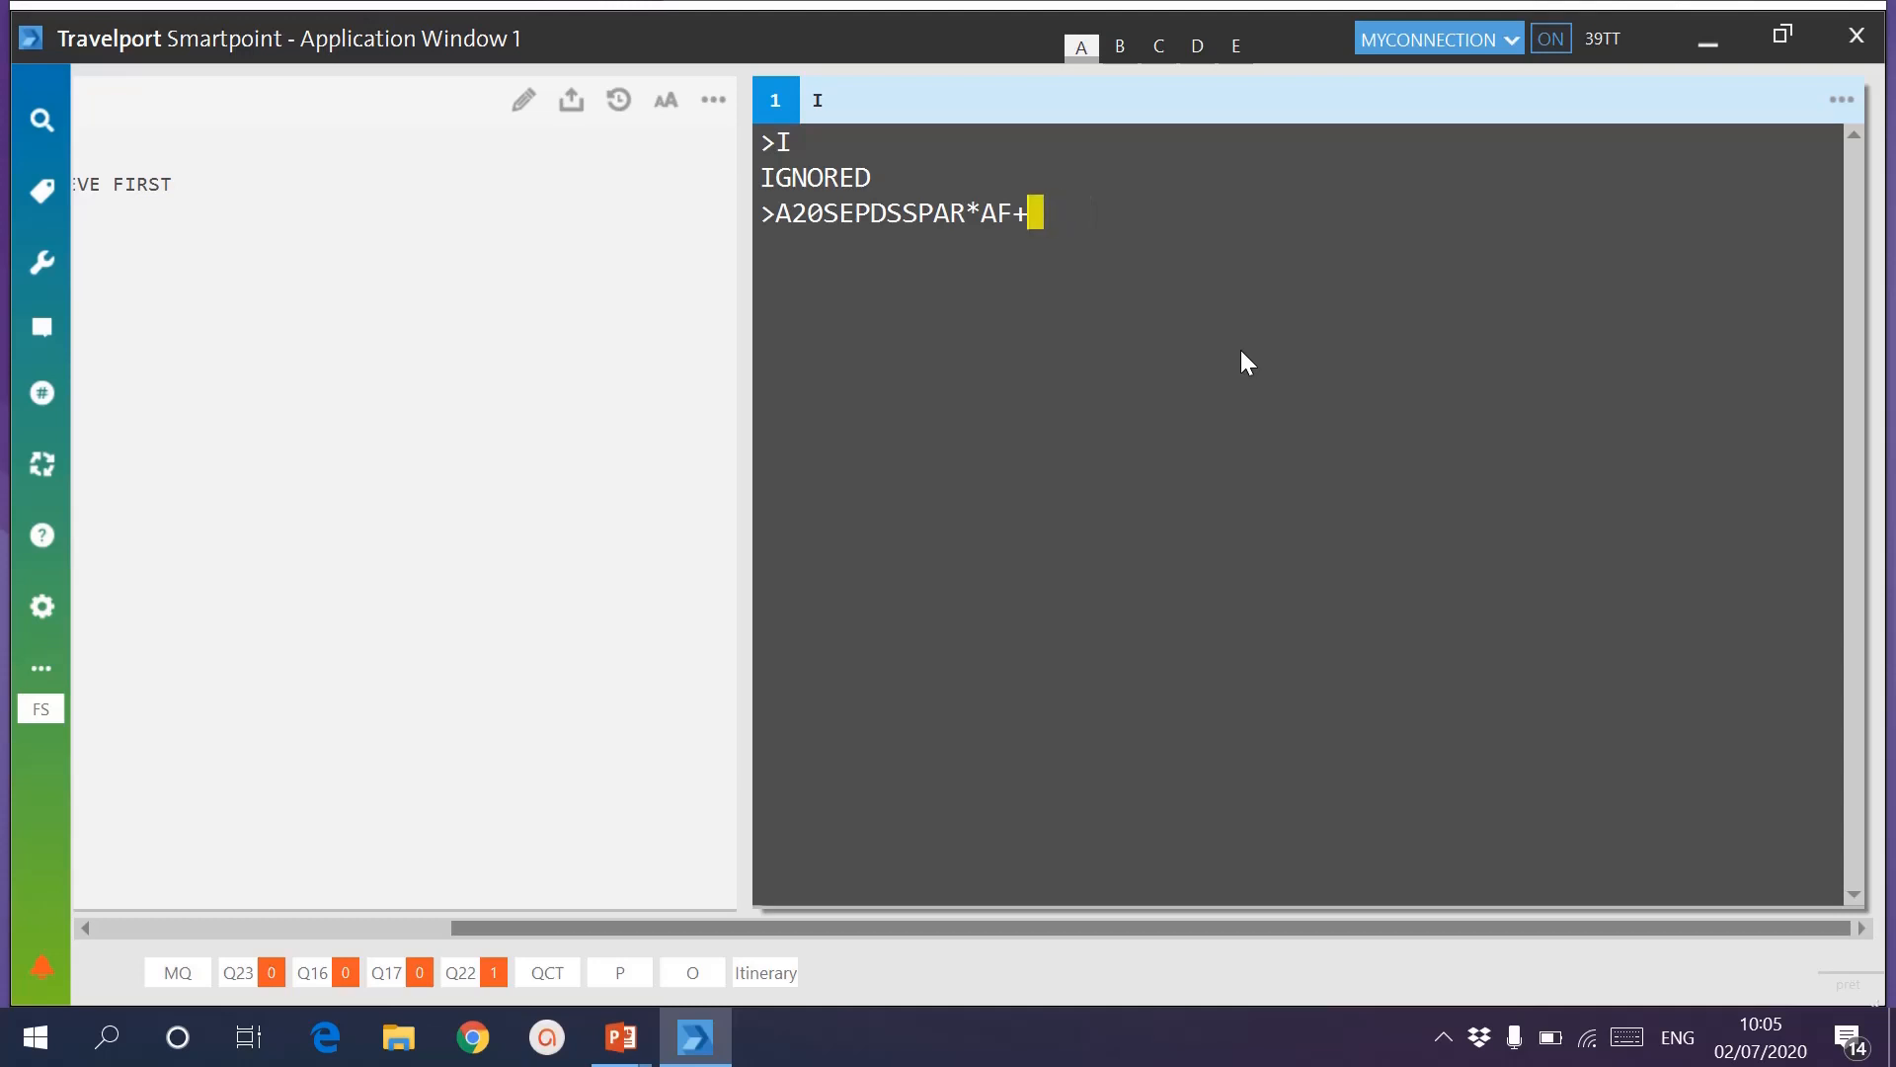
{"action": "type", "text": "T+"}
{"action": "key", "text": "BackSpace"}
{"action": "key", "text": "Return"}
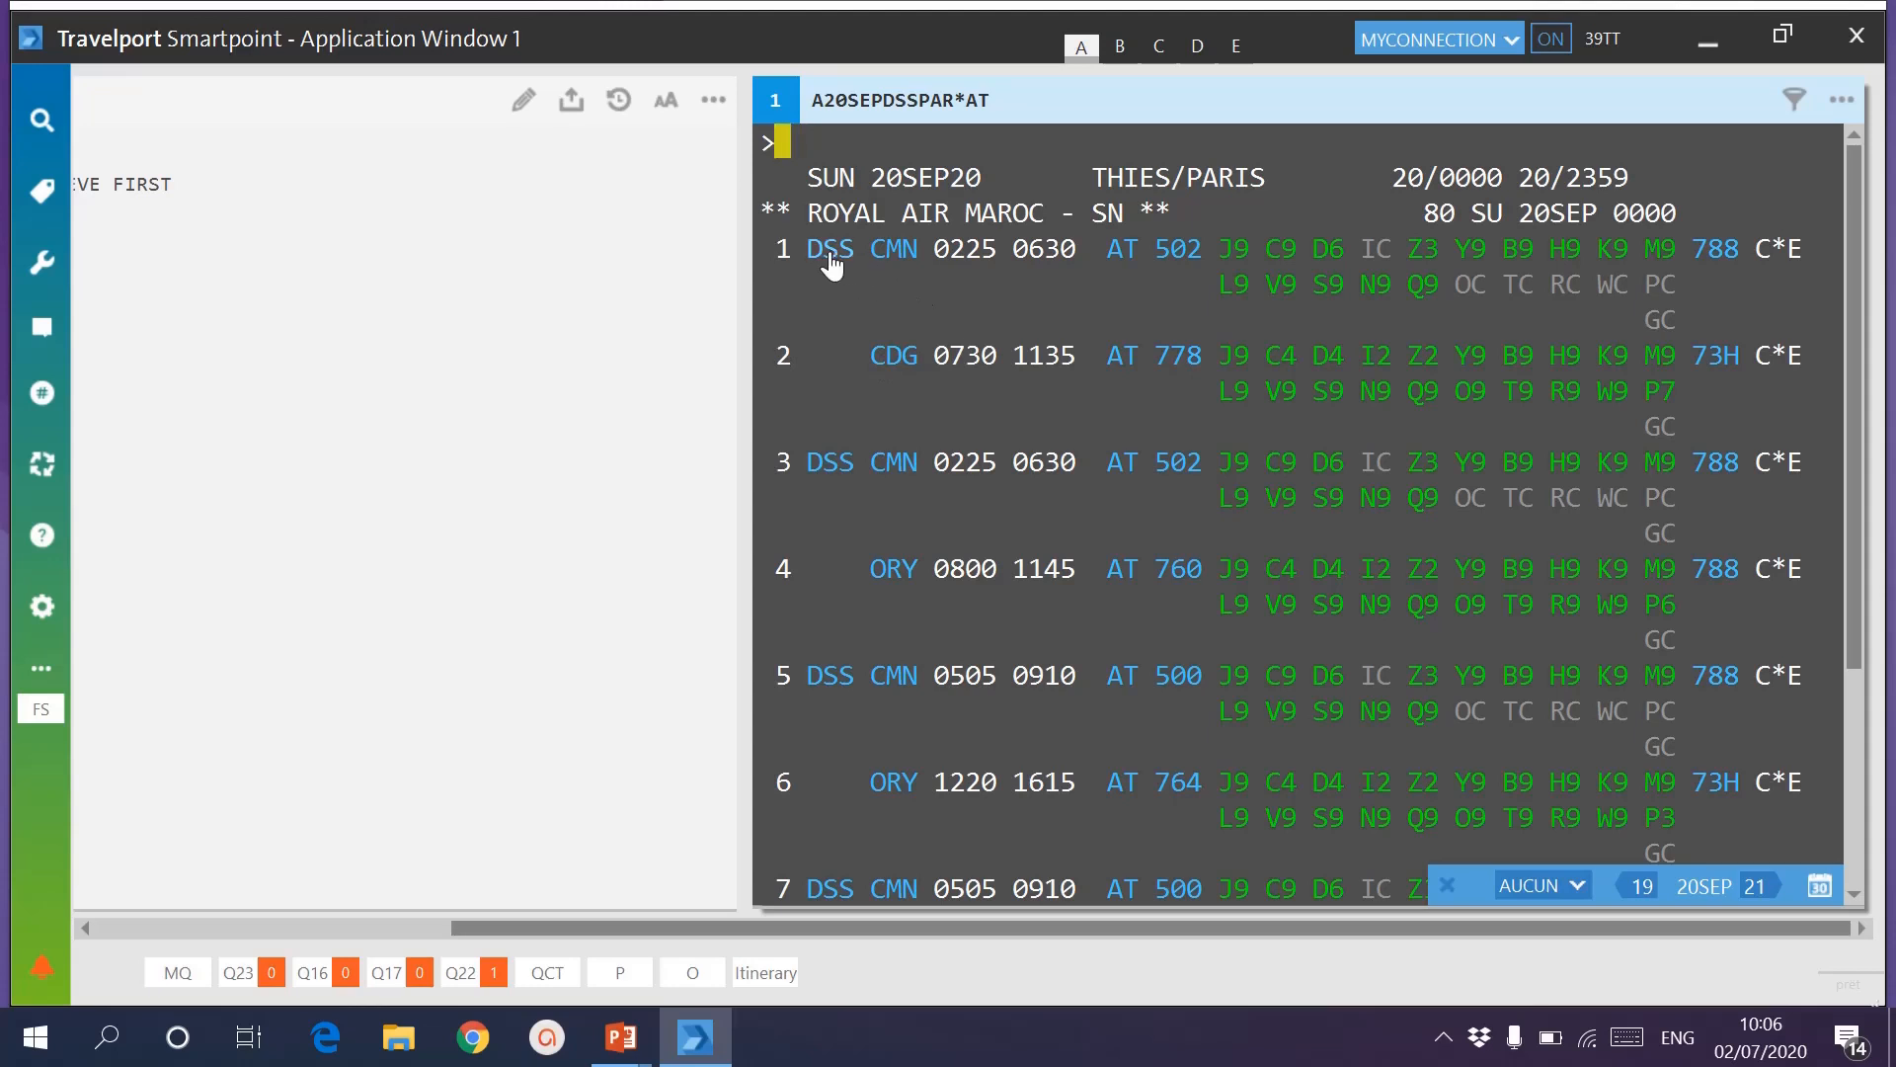
{"action": "mouse_move", "coordinate": [843, 264]}
{"action": "mouse_move", "coordinate": [897, 365]}
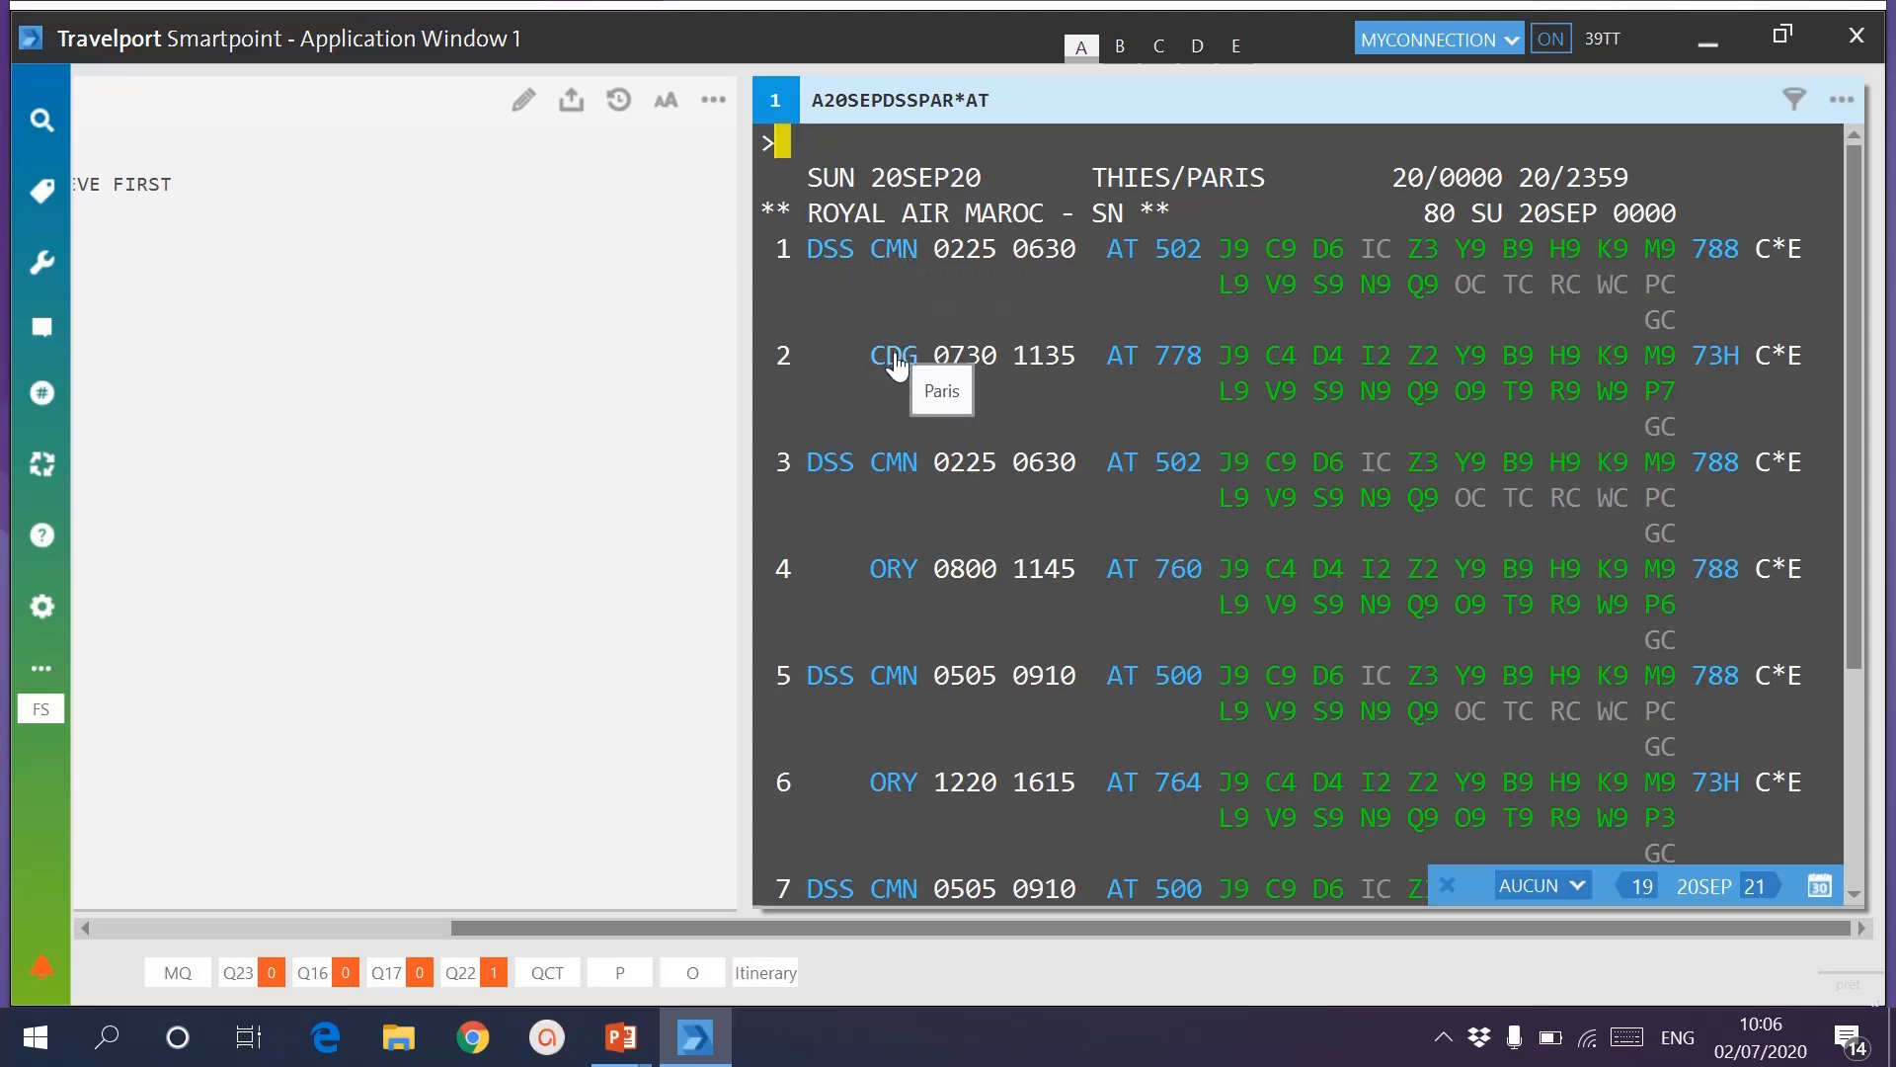
Start a sell entry with N, consult the manual sale formats on the PowerPoint slide, and return to Smartpoint.
{"action": "left_click", "coordinate": [782, 151]}
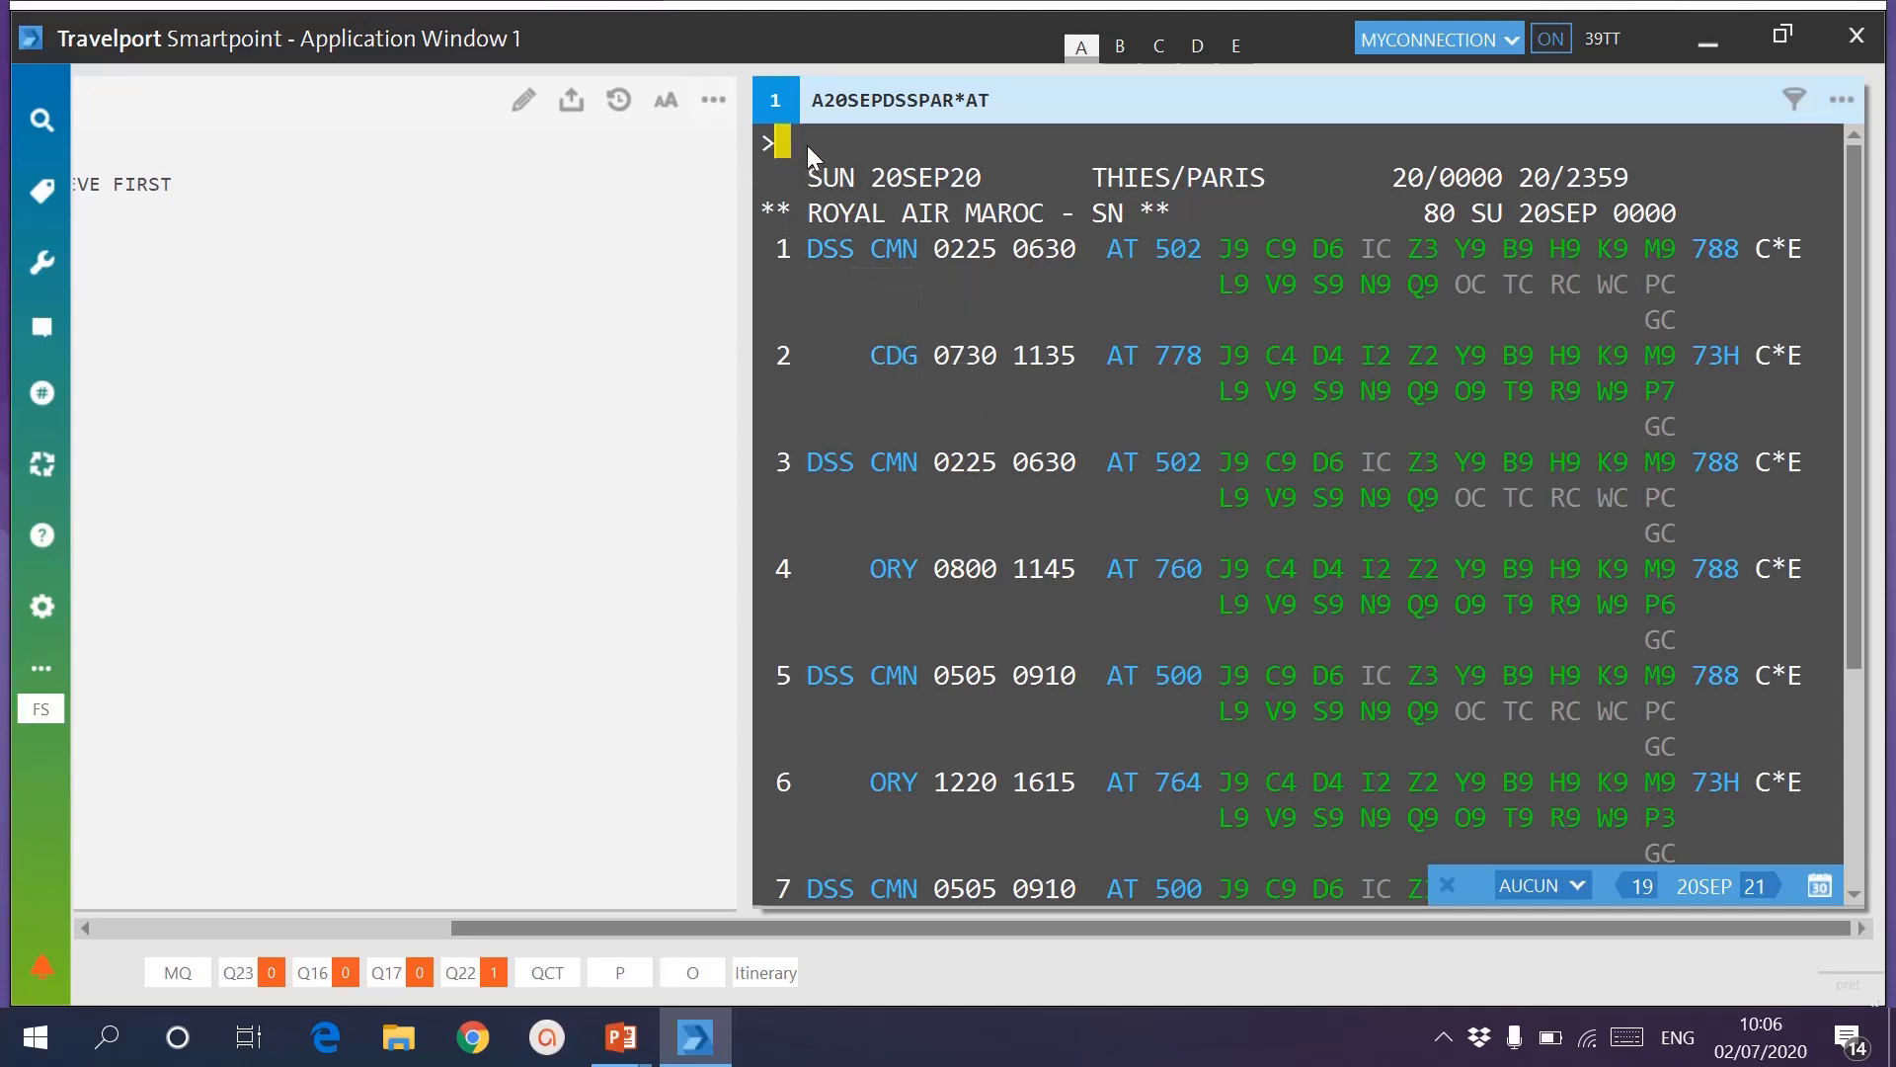
{"action": "type", "text": "N"}
{"action": "mouse_move", "coordinate": [621, 1037]}
{"action": "left_click", "coordinate": [731, 970]}
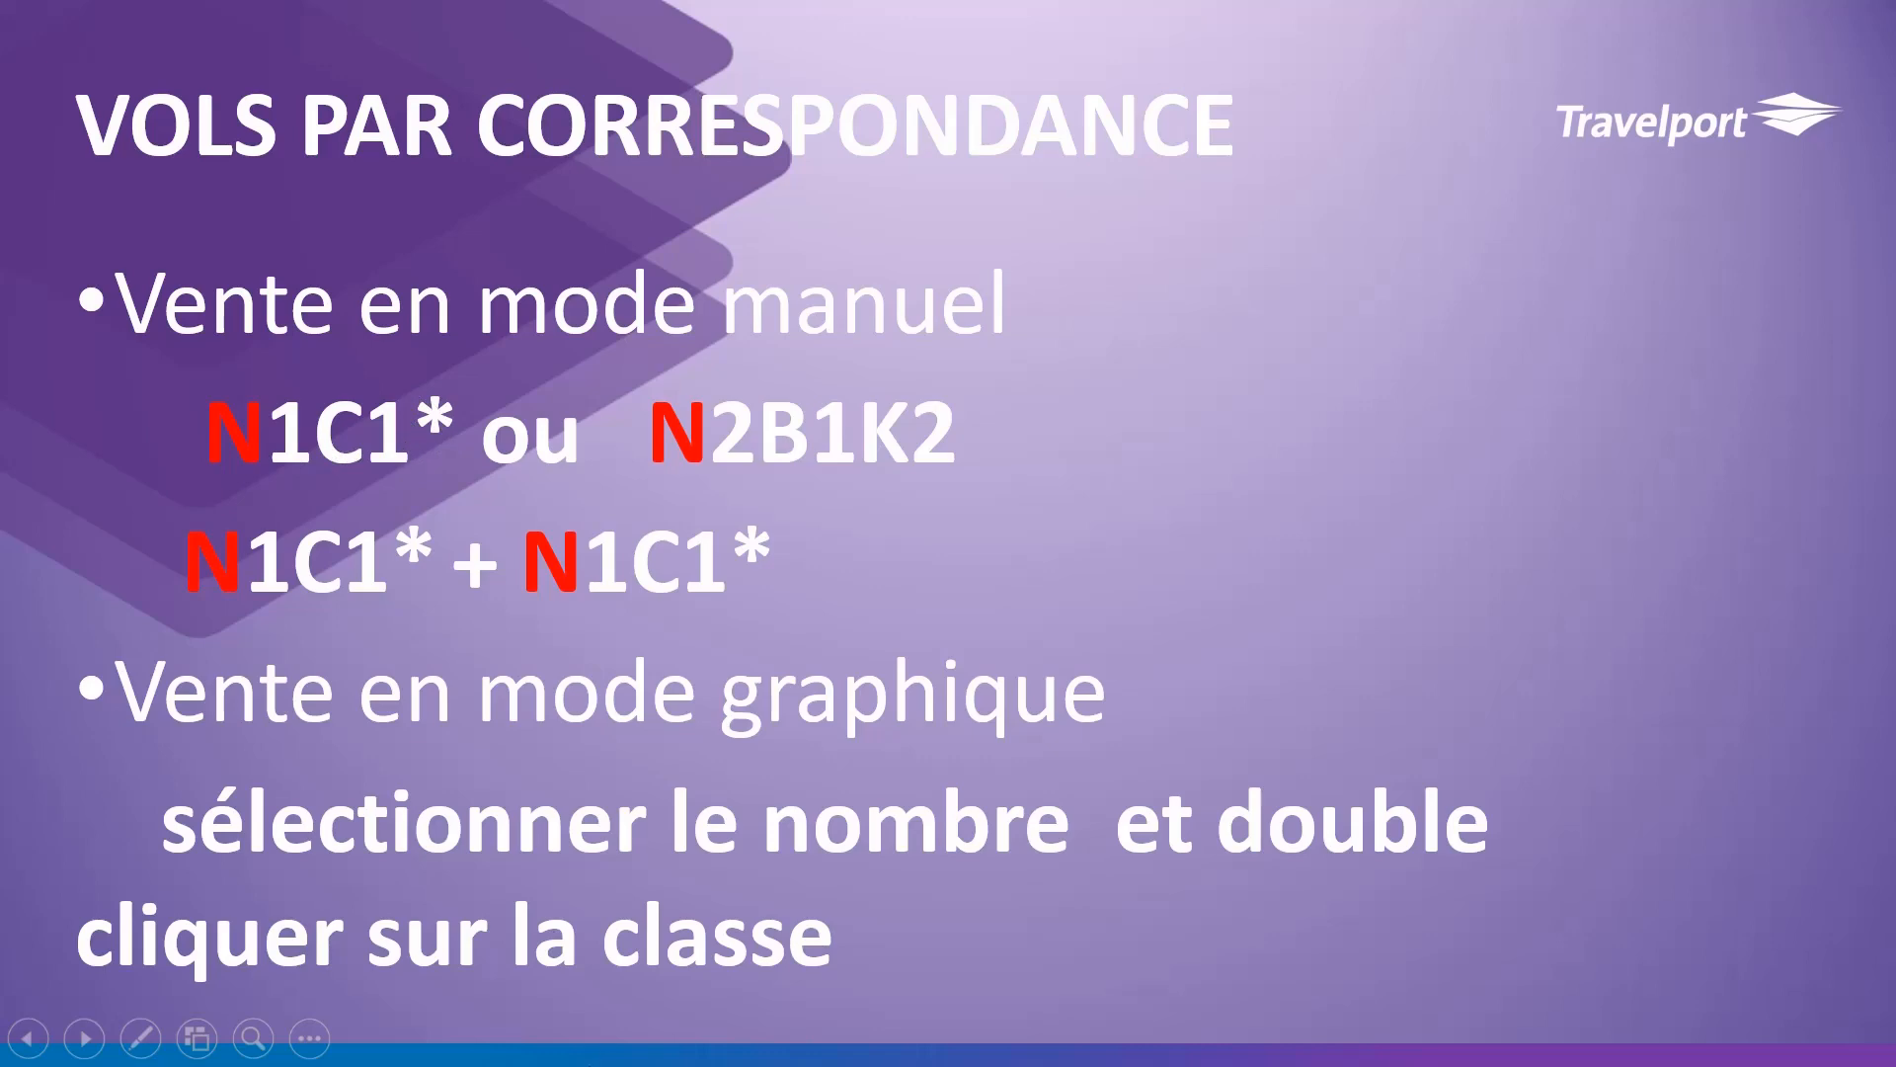
{"action": "key", "text": "super"}
{"action": "left_click", "coordinate": [695, 1037]}
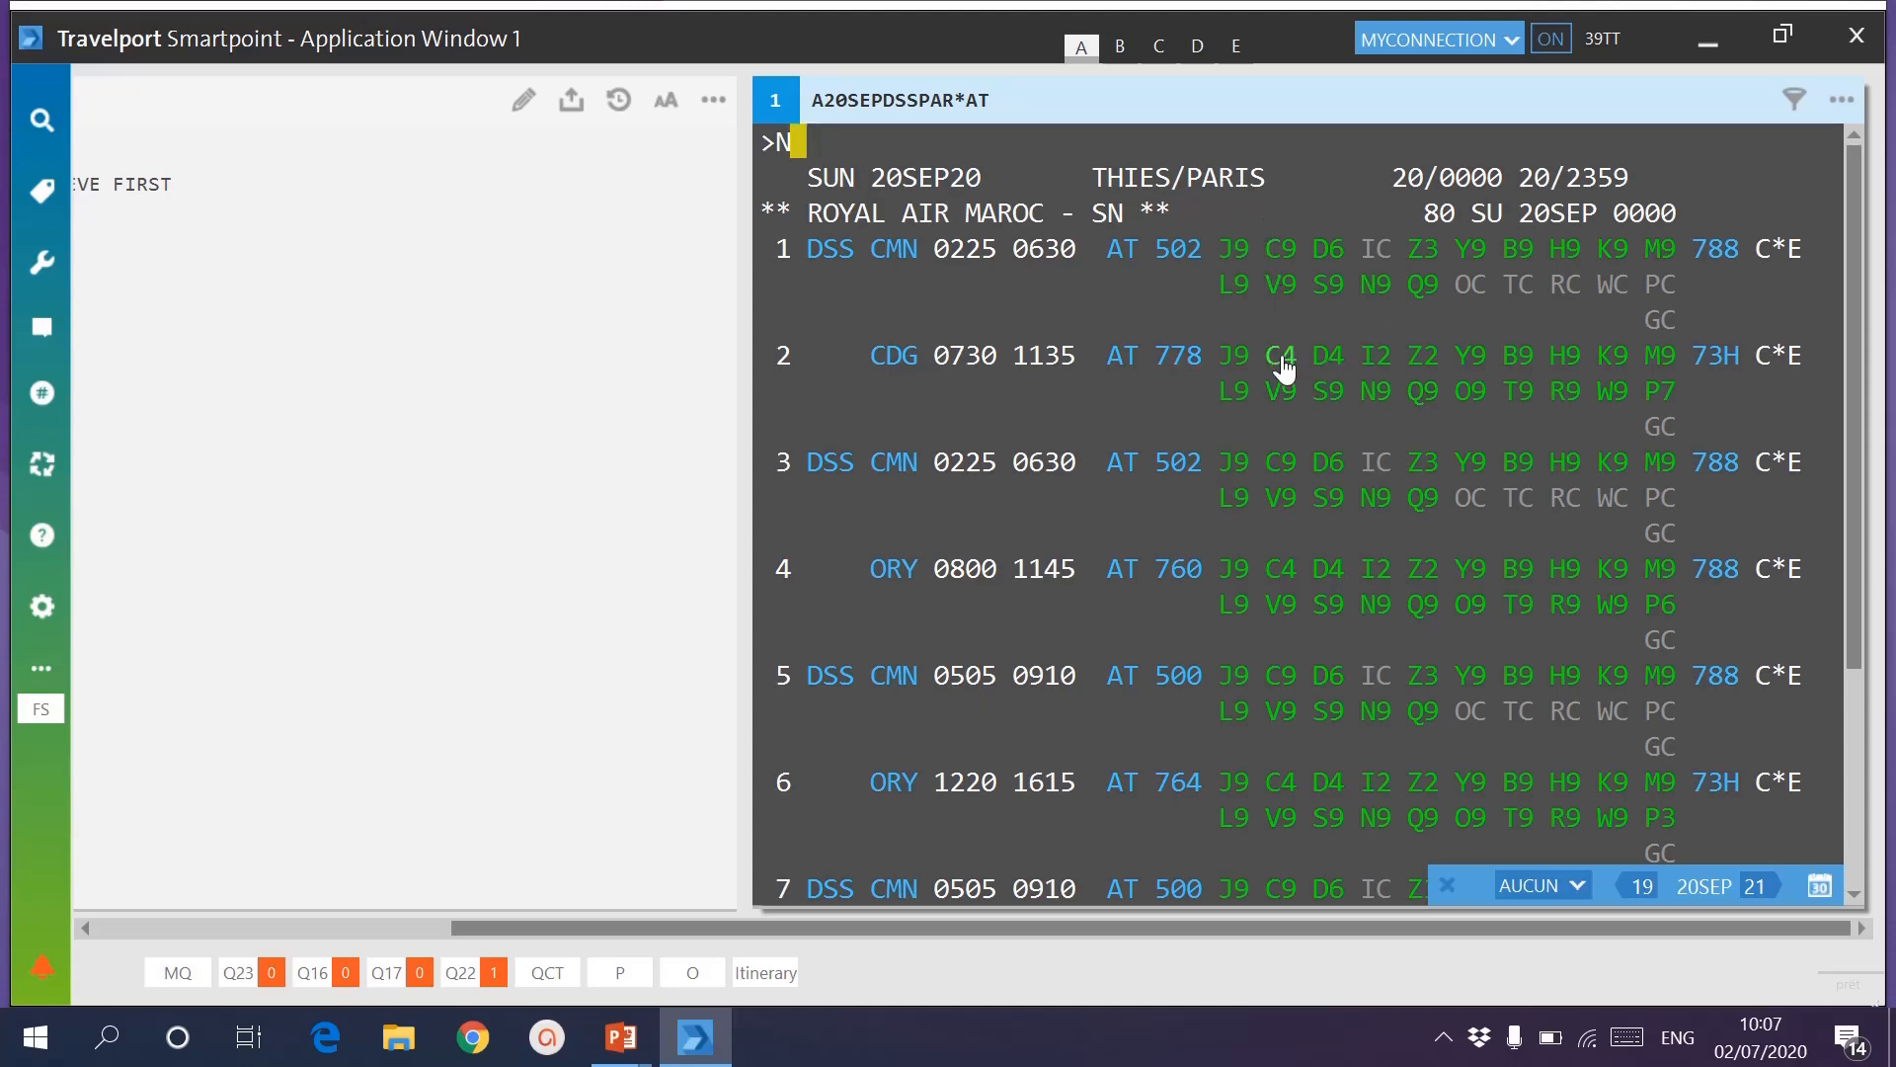
{"action": "mouse_move", "coordinate": [621, 1037]}
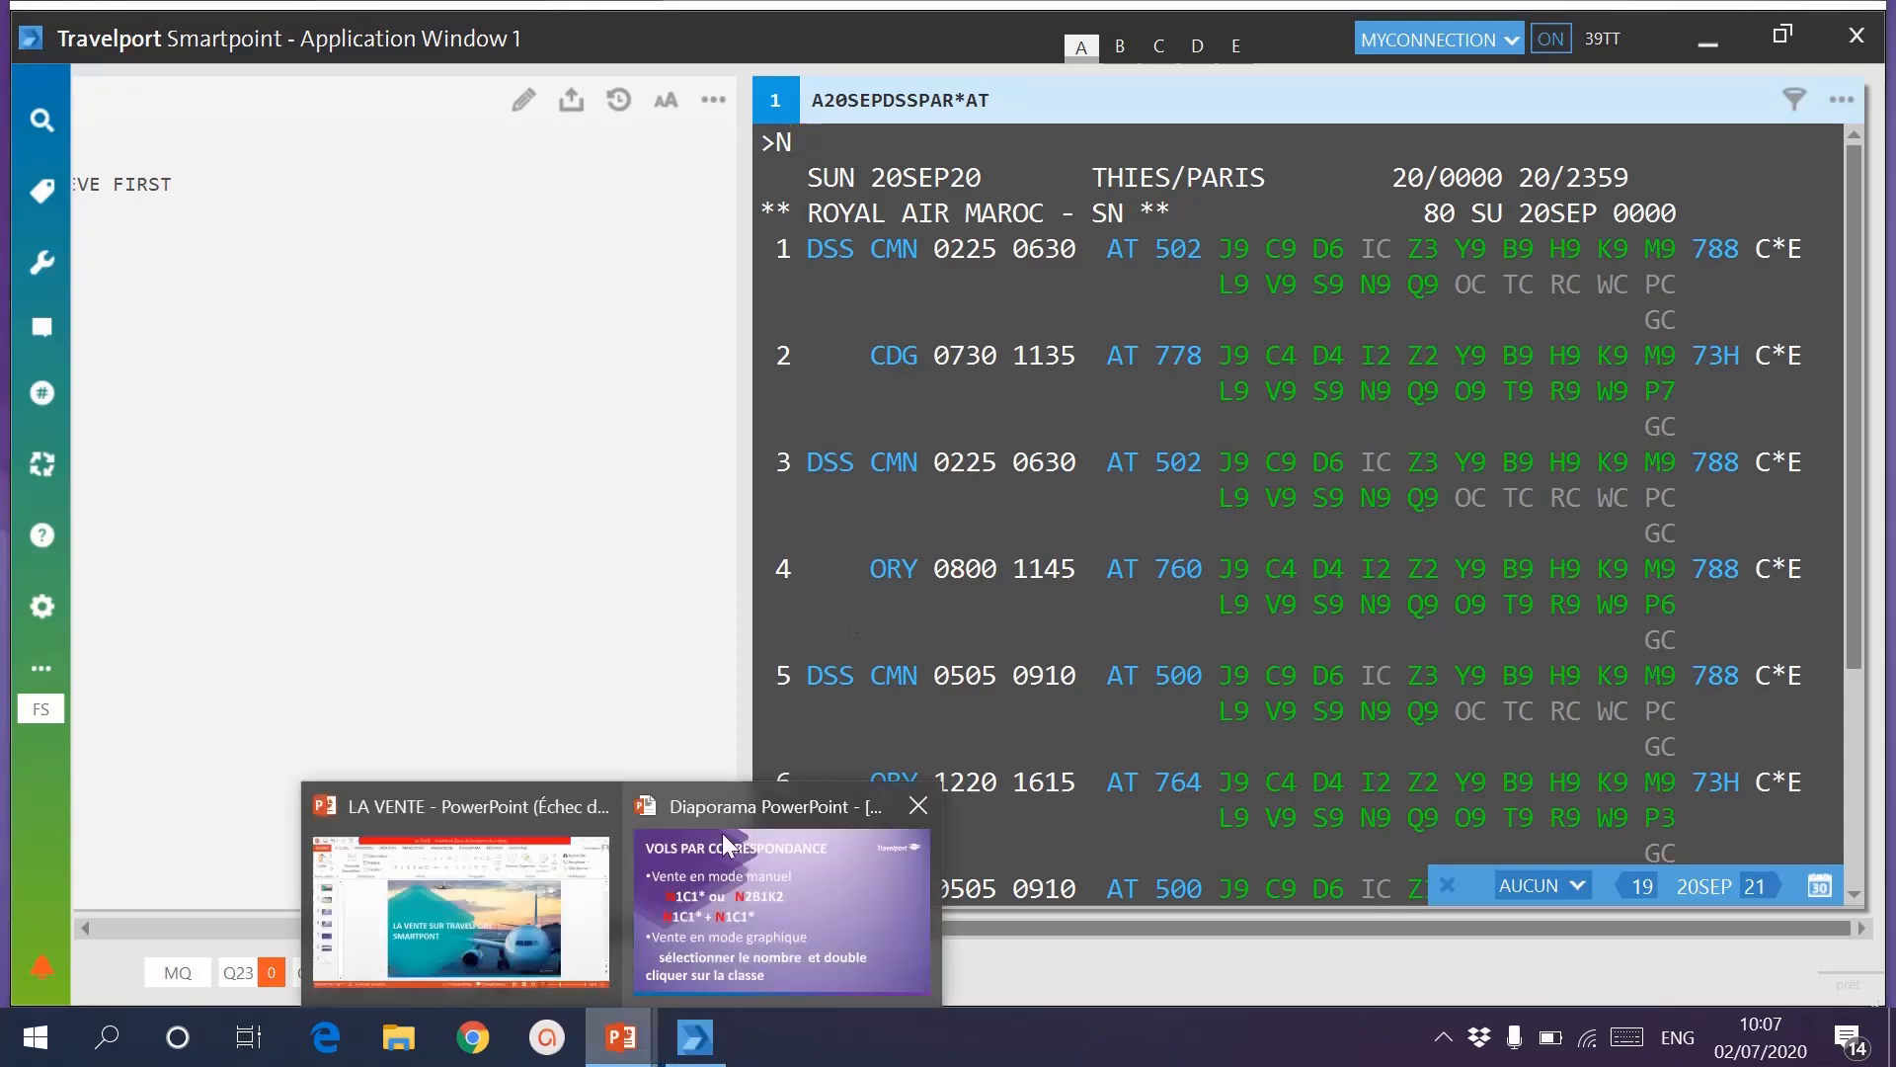
{"action": "left_click", "coordinate": [774, 867]}
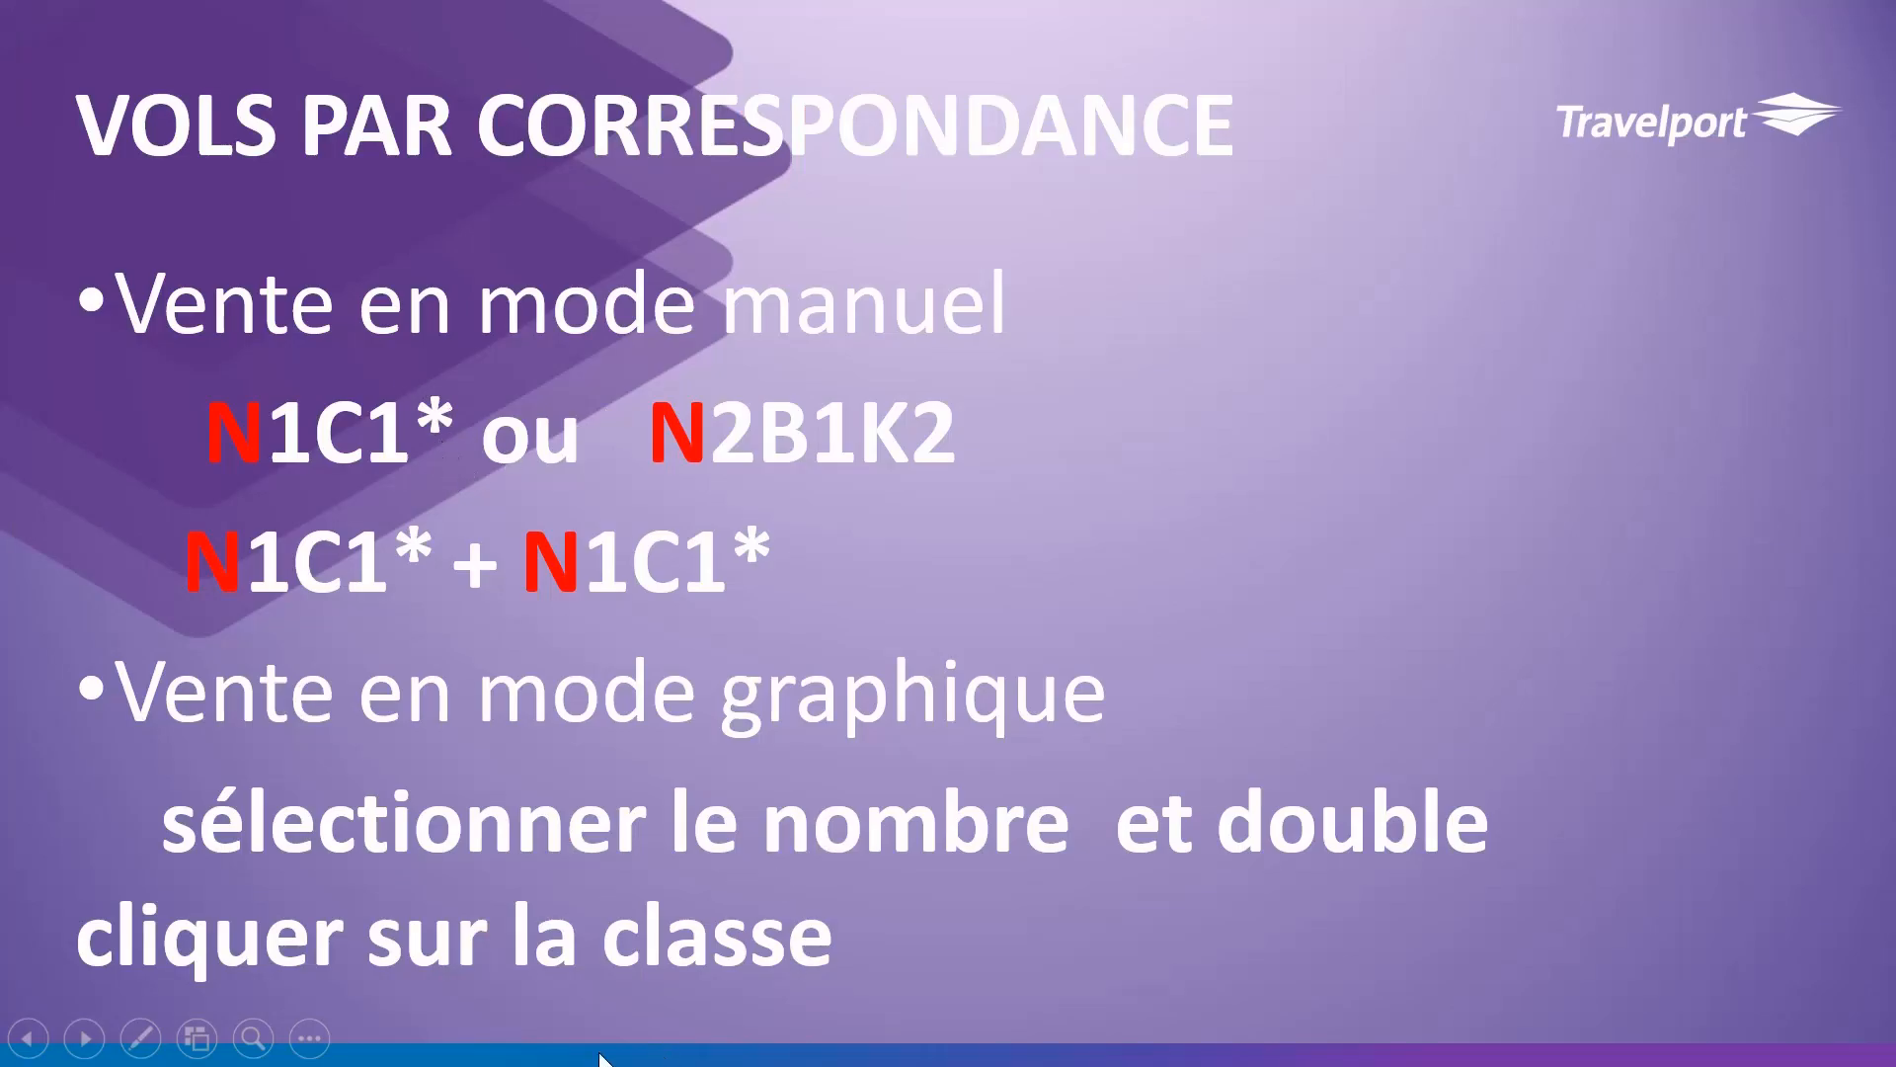
{"action": "key", "text": "super"}
{"action": "left_click", "coordinate": [695, 1037]}
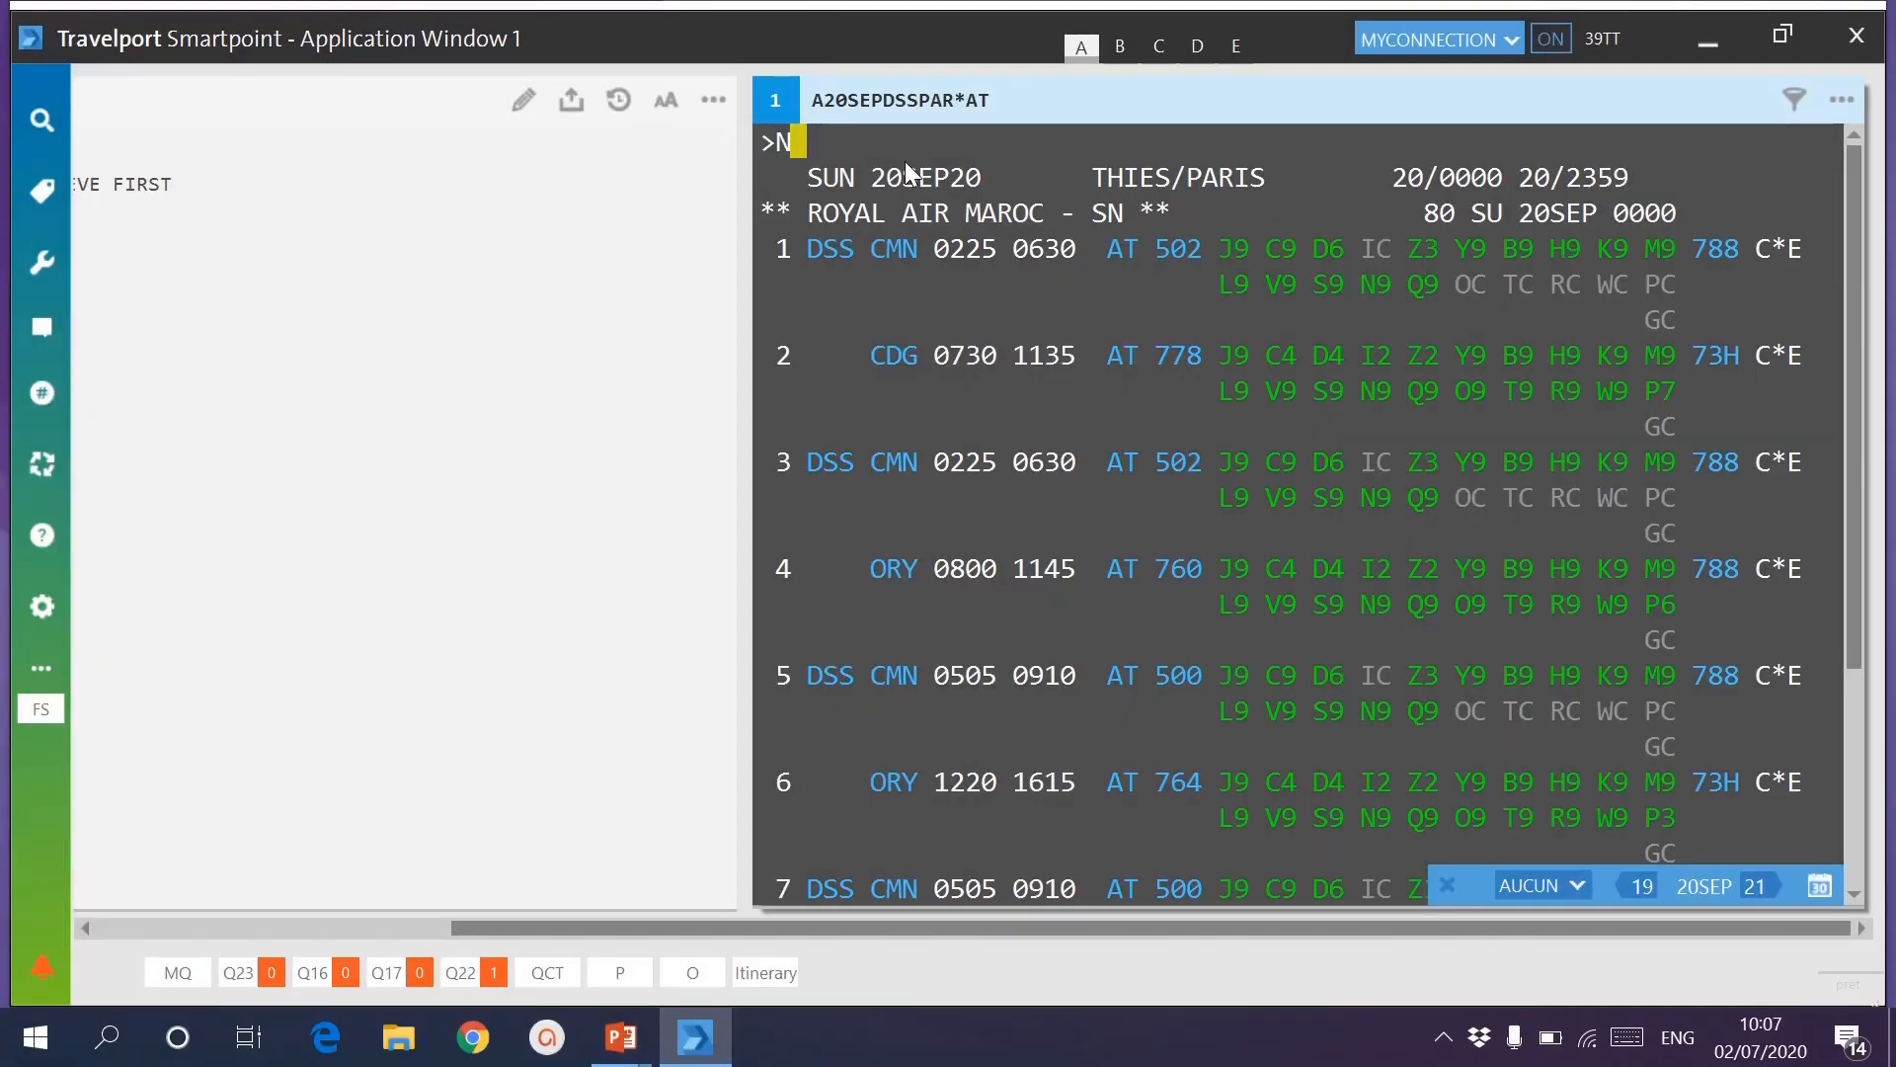
Try to sell one class C seat from line 1 with the entry N1C1, without the asterisk.
{"action": "type", "text": "1"}
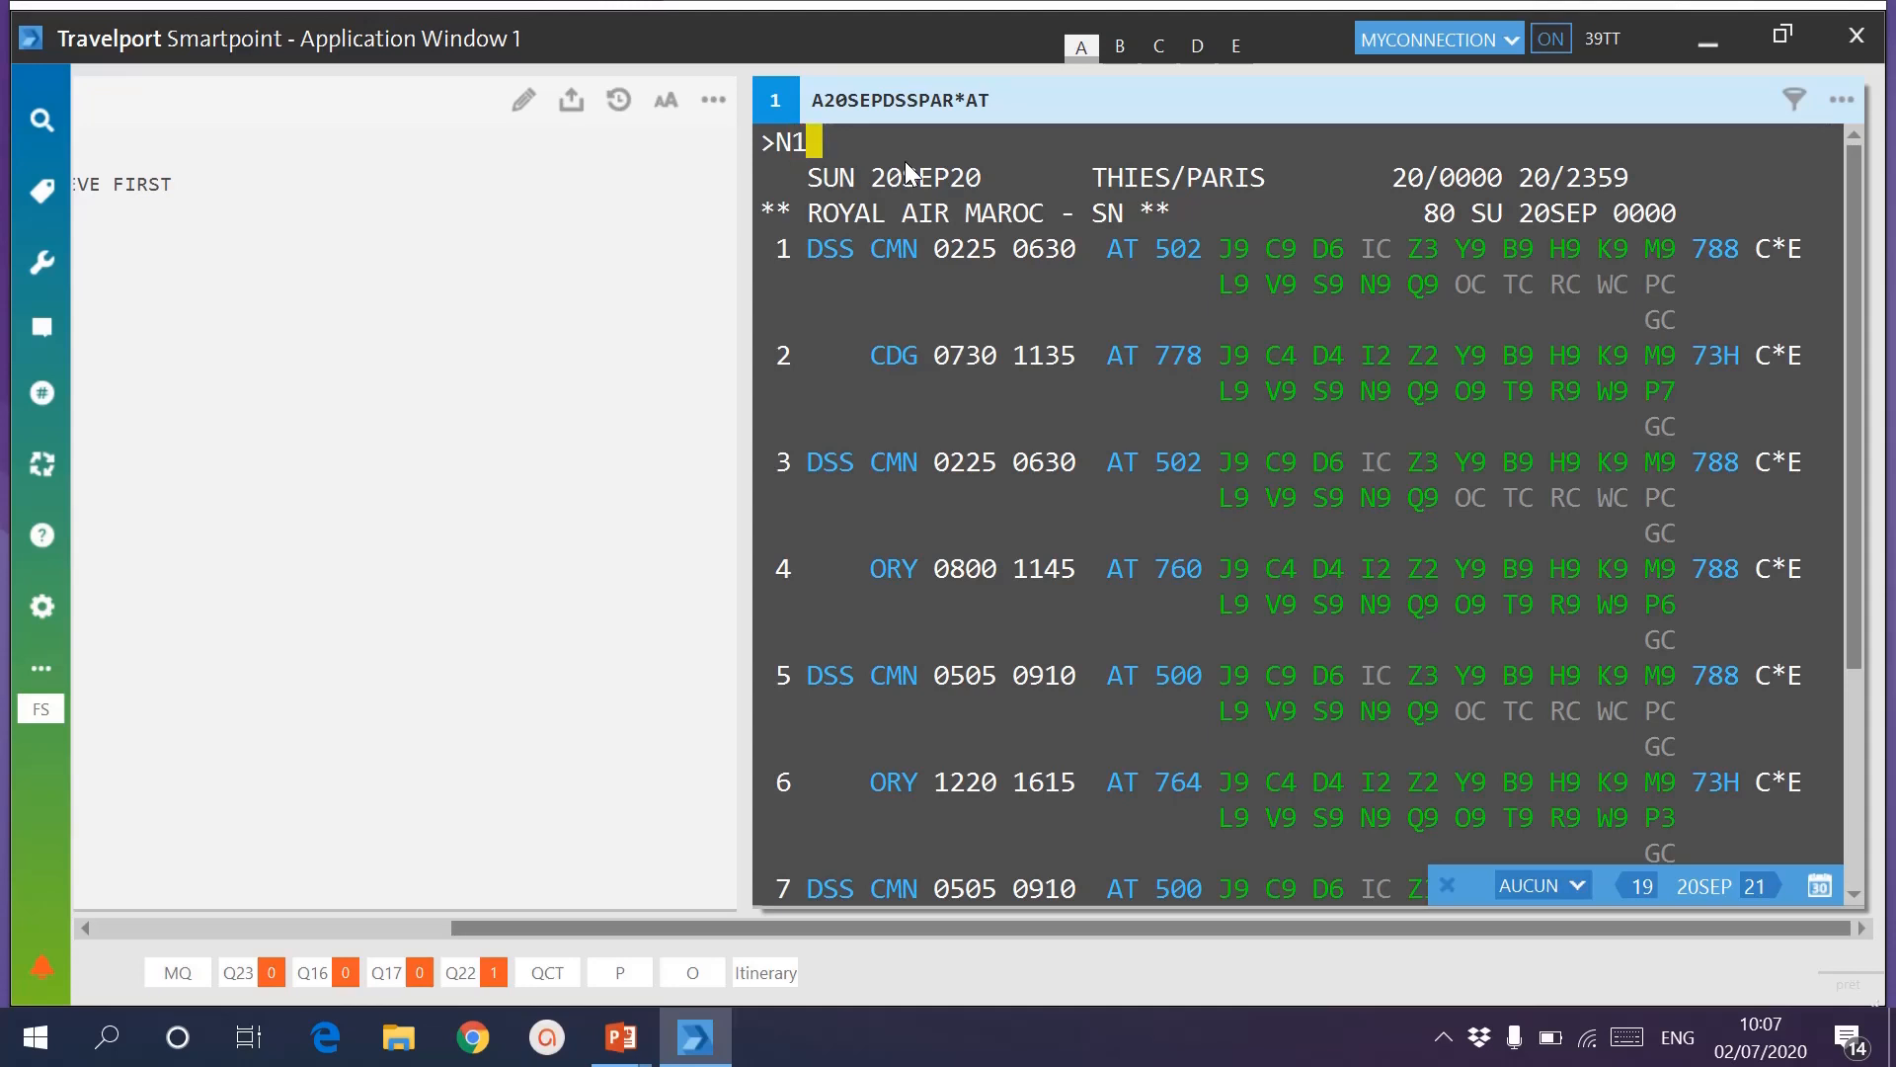
{"action": "type", "text": "C1*"}
{"action": "key", "text": "BackSpace"}
{"action": "key", "text": "Return"}
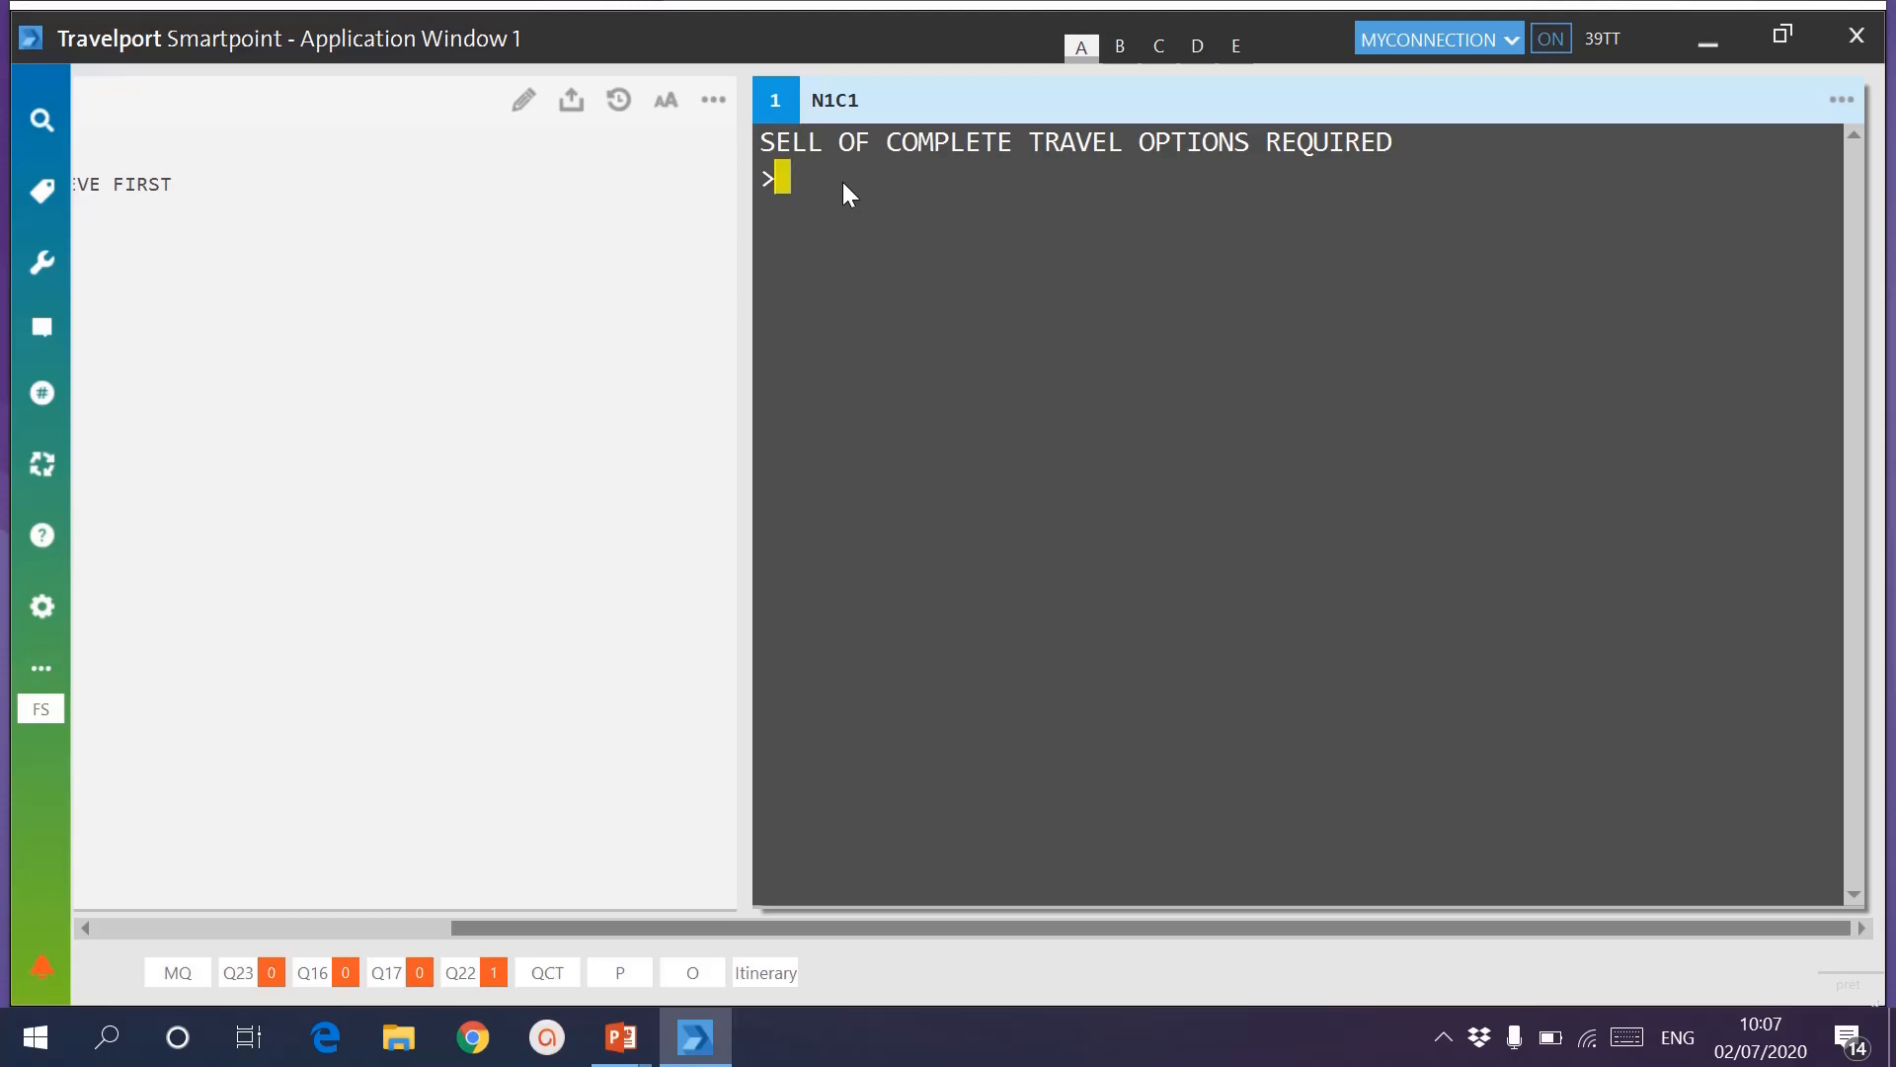
Sell one class C seat on both connecting segments with the entry N1C1* and review the PNR.
{"action": "type", "text": "N1C1*"}
{"action": "key", "text": "Return"}
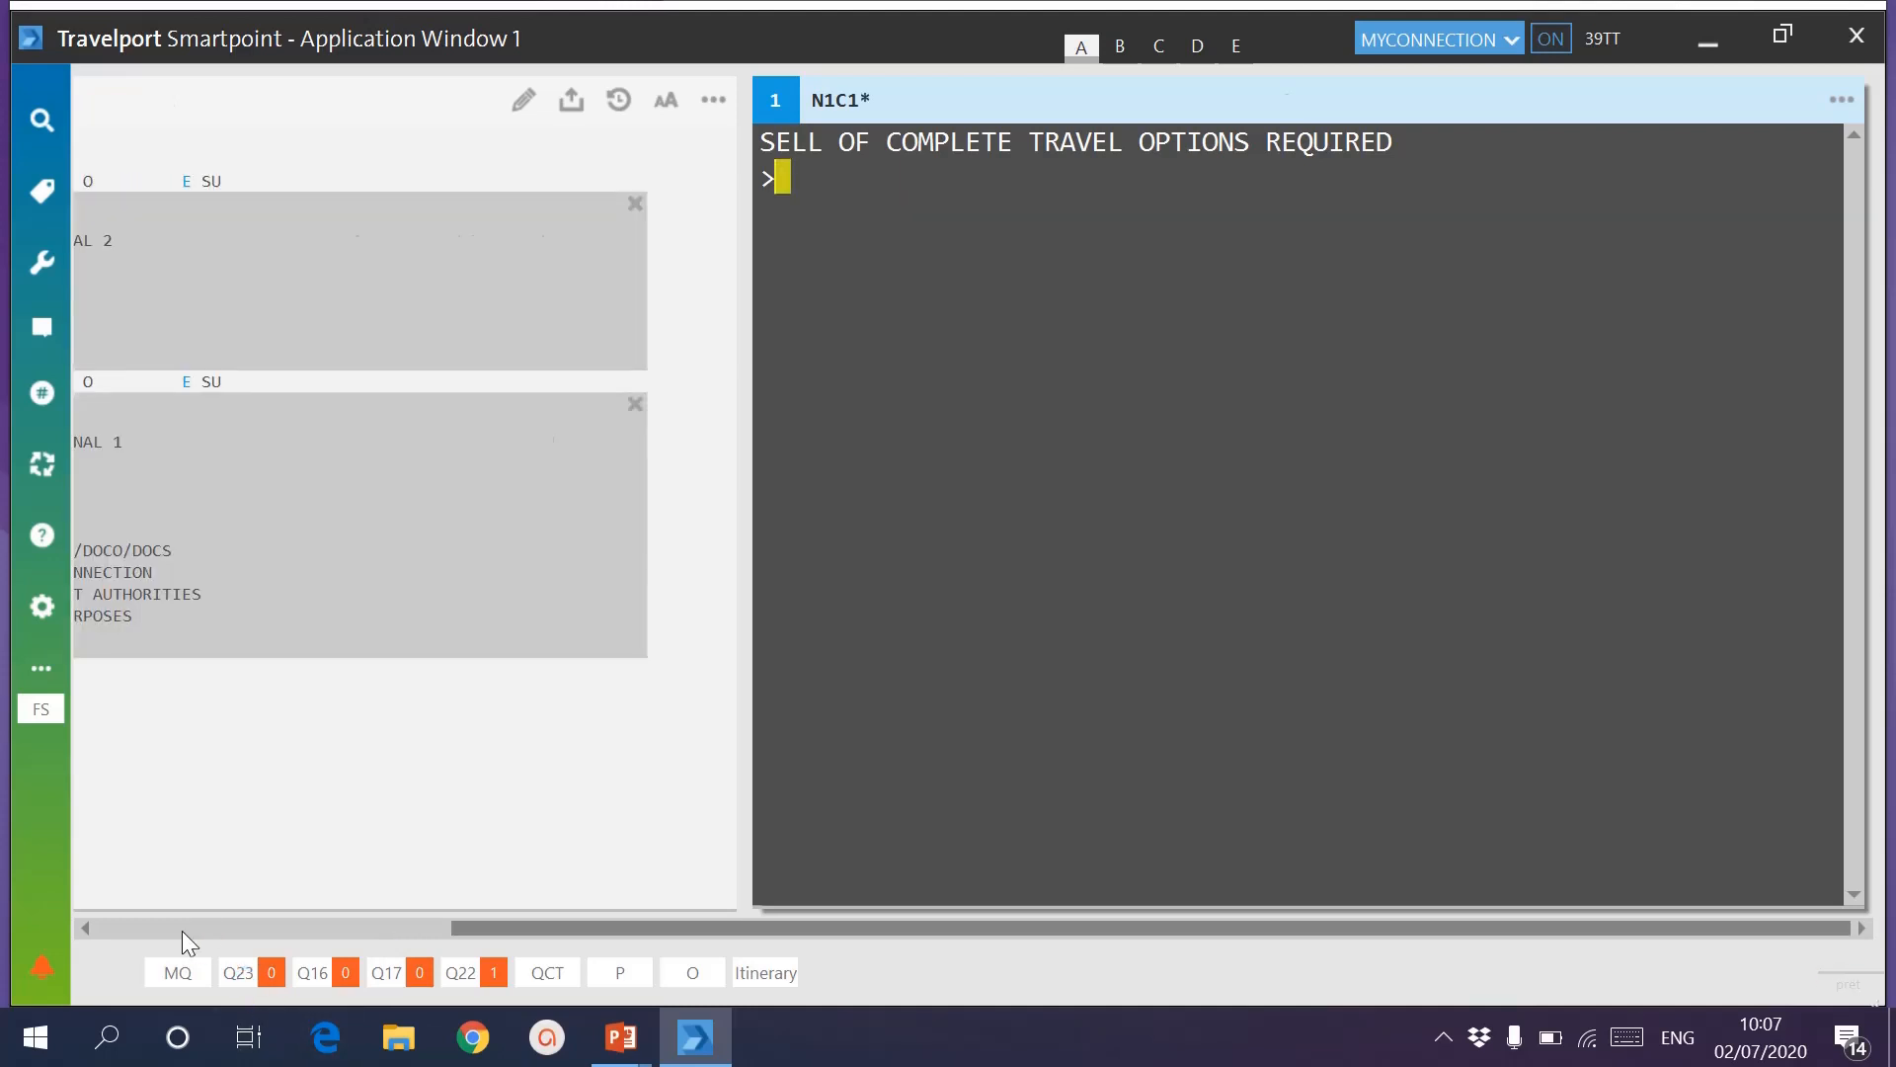
{"action": "left_click", "coordinate": [182, 931]}
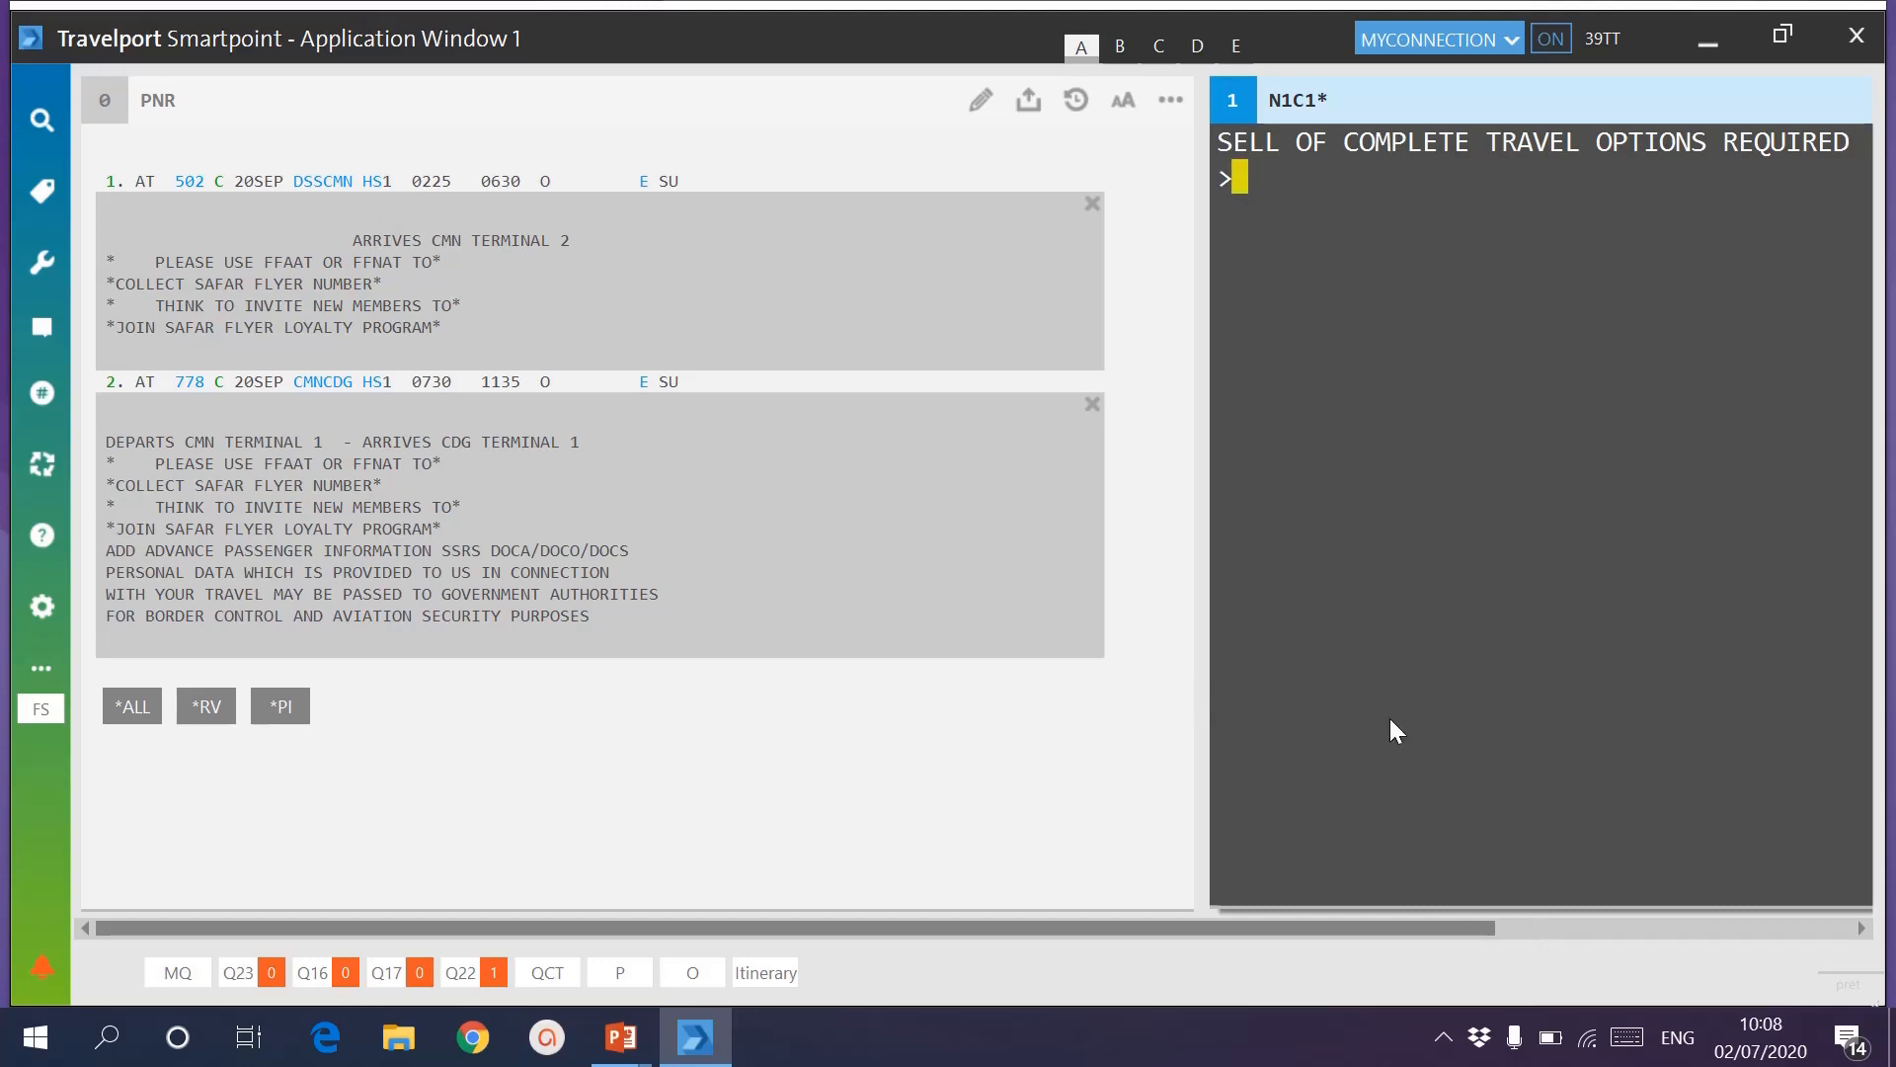
Clear the terminal window and ignore the connecting-flight booking file with the entry I.
{"action": "key", "text": "Pause"}
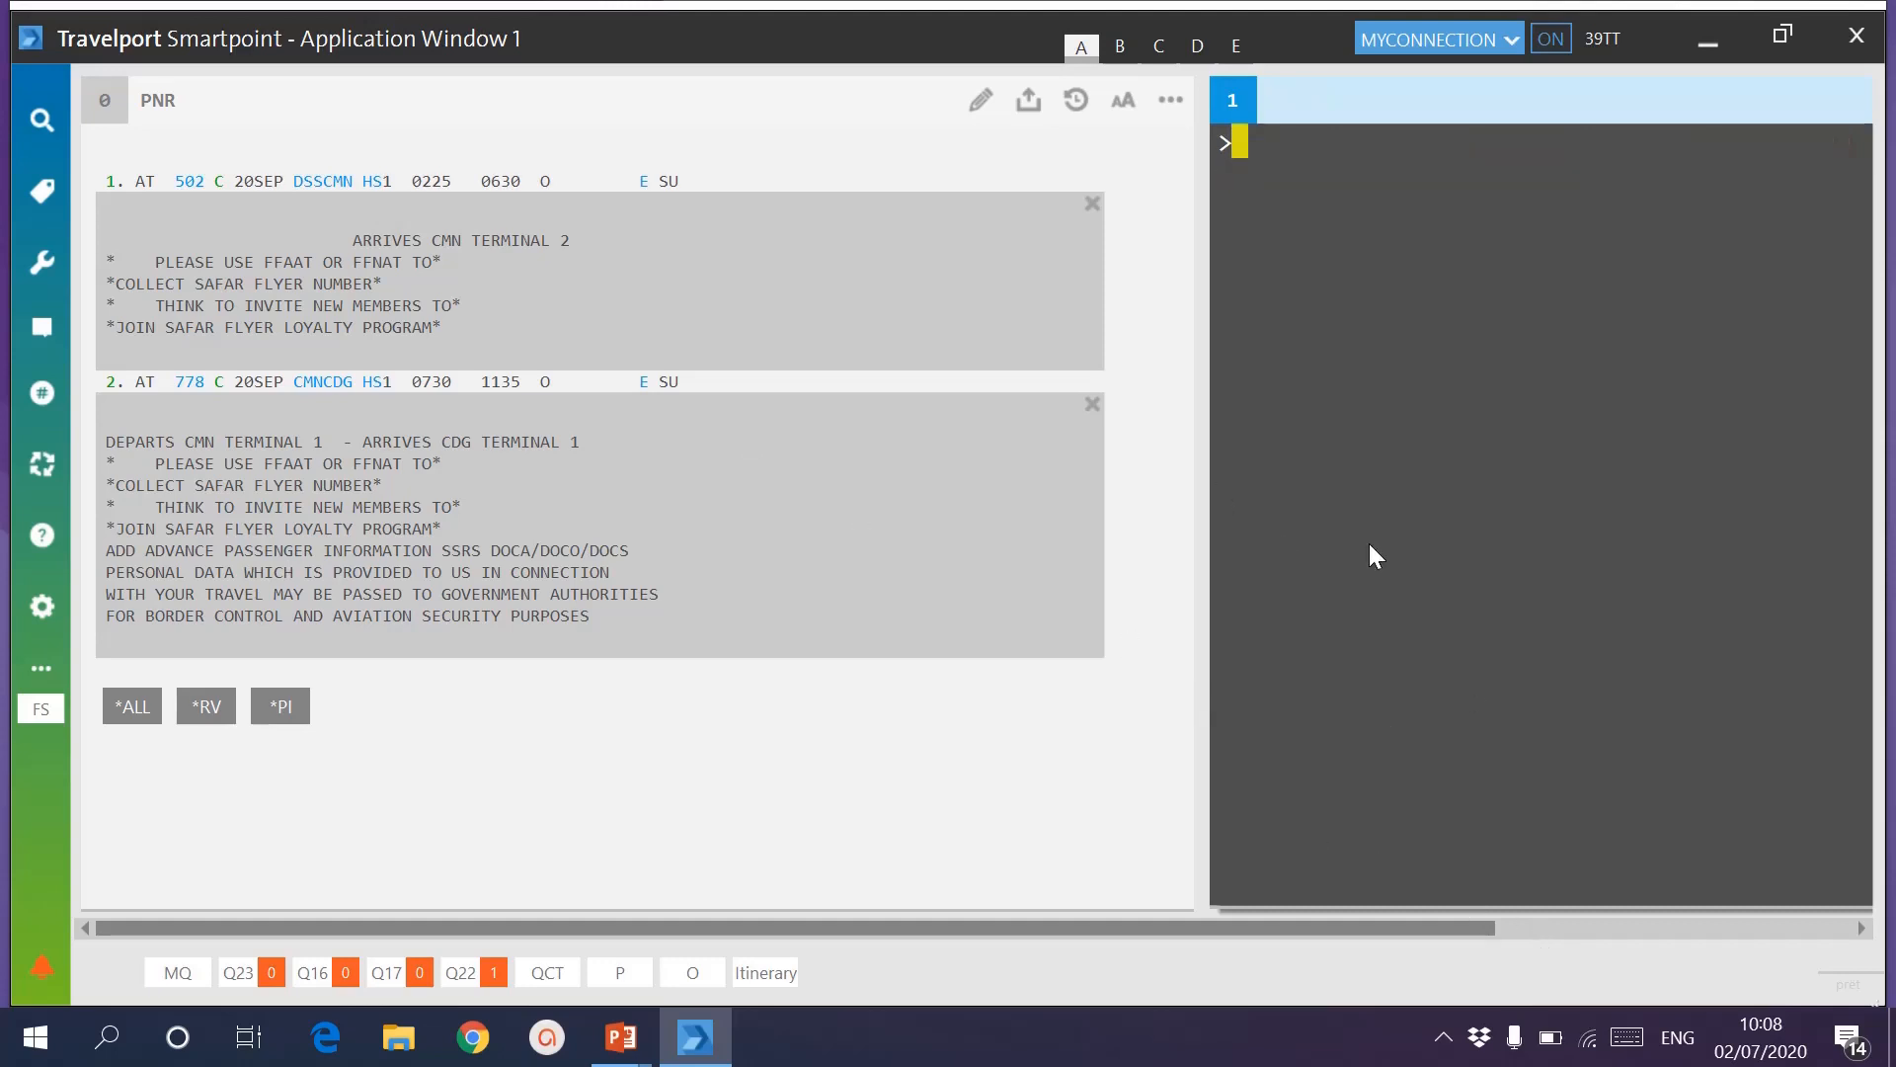
{"action": "type", "text": "I"}
{"action": "key", "text": "Return"}
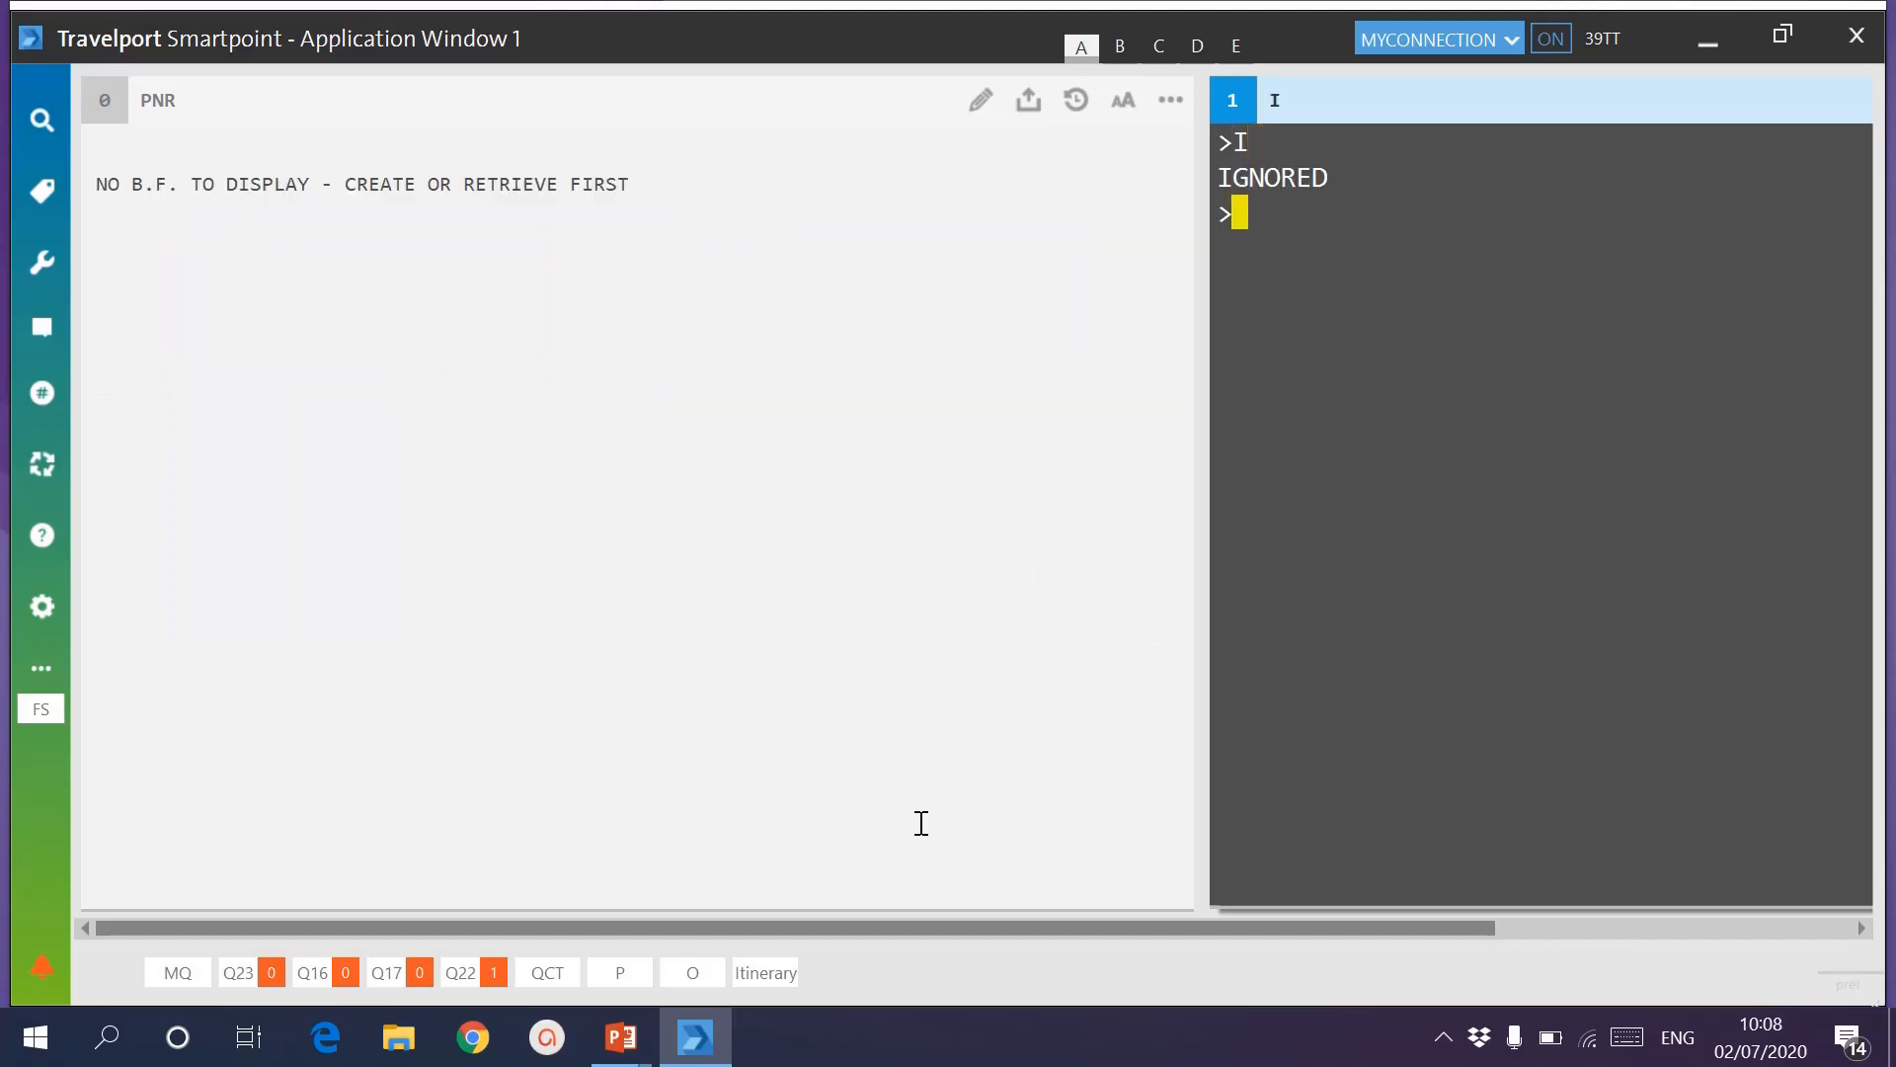
Redisplay the Royal Air Maroc availability by recalling the entry A20SEPDSSPAR*AT.
{"action": "type", "text": "N1C1*"}
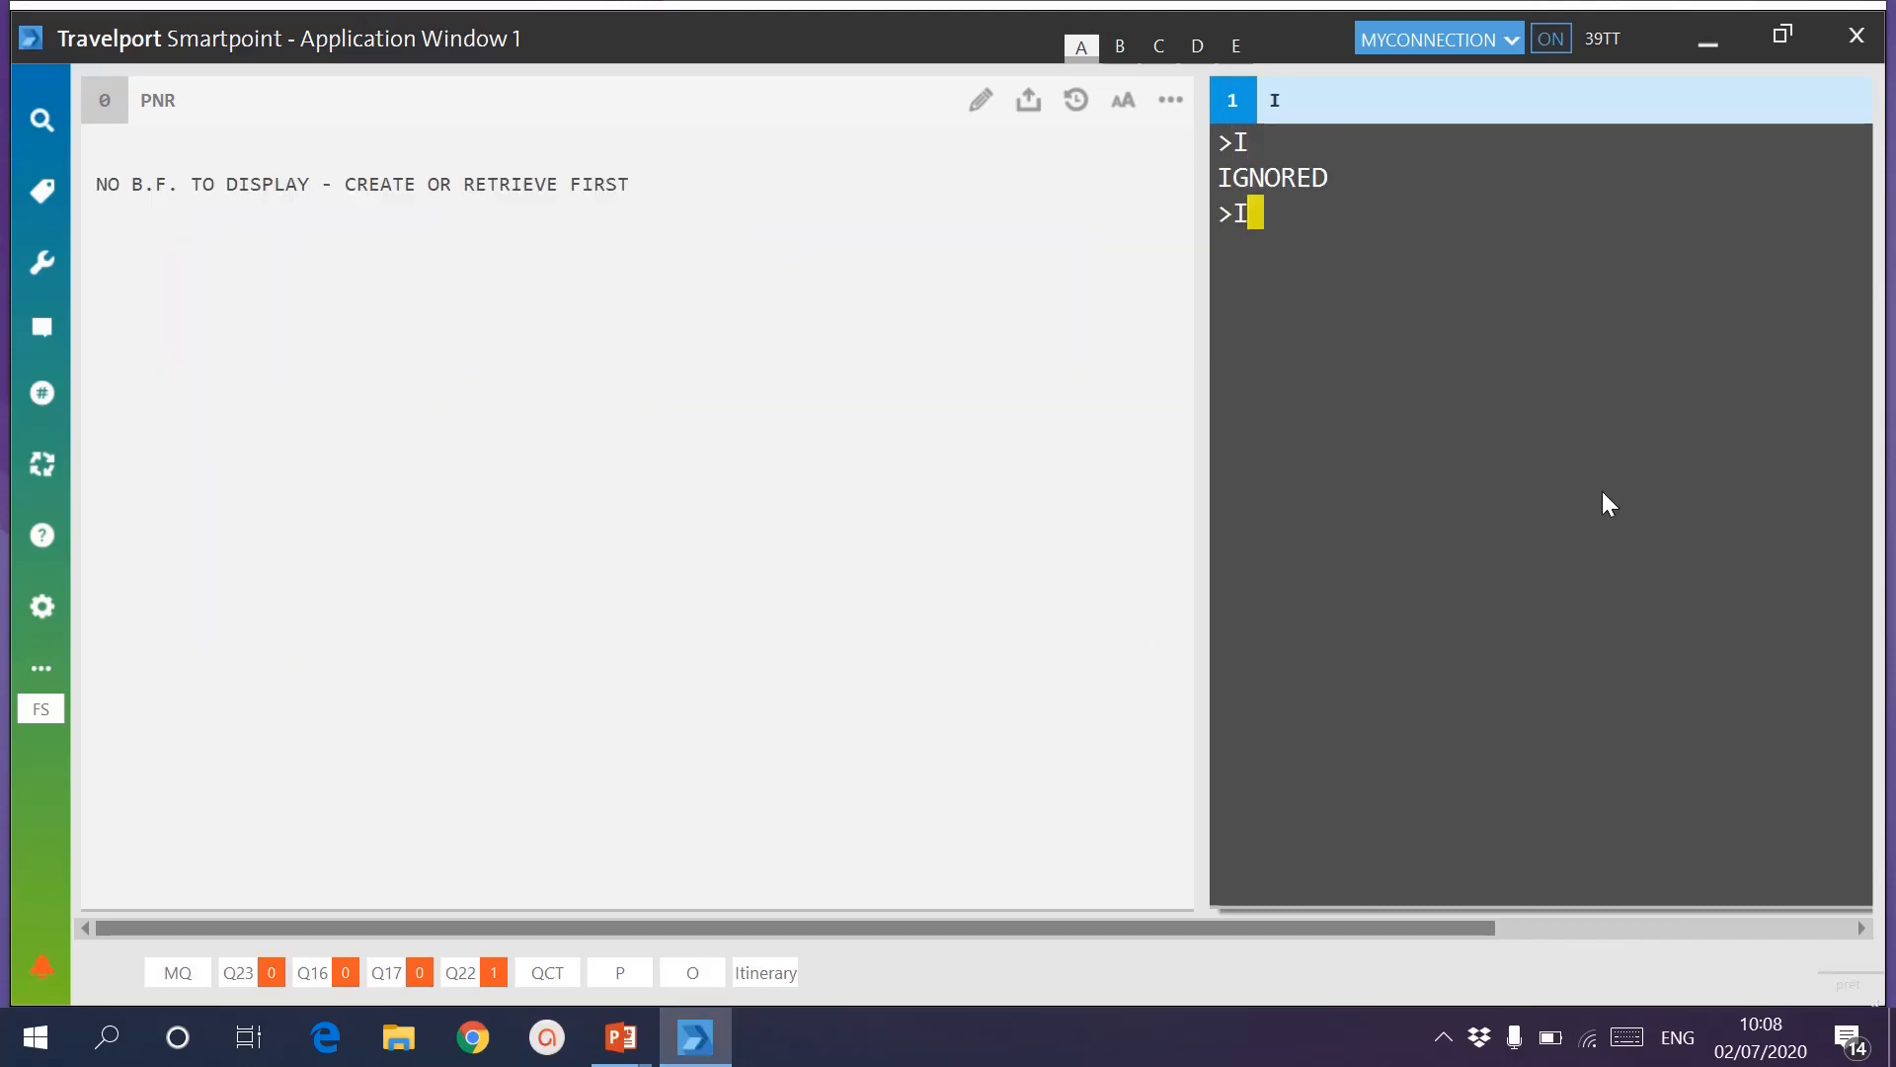
{"action": "key", "text": "alt+Up"}
{"action": "key", "text": "alt+Up"}
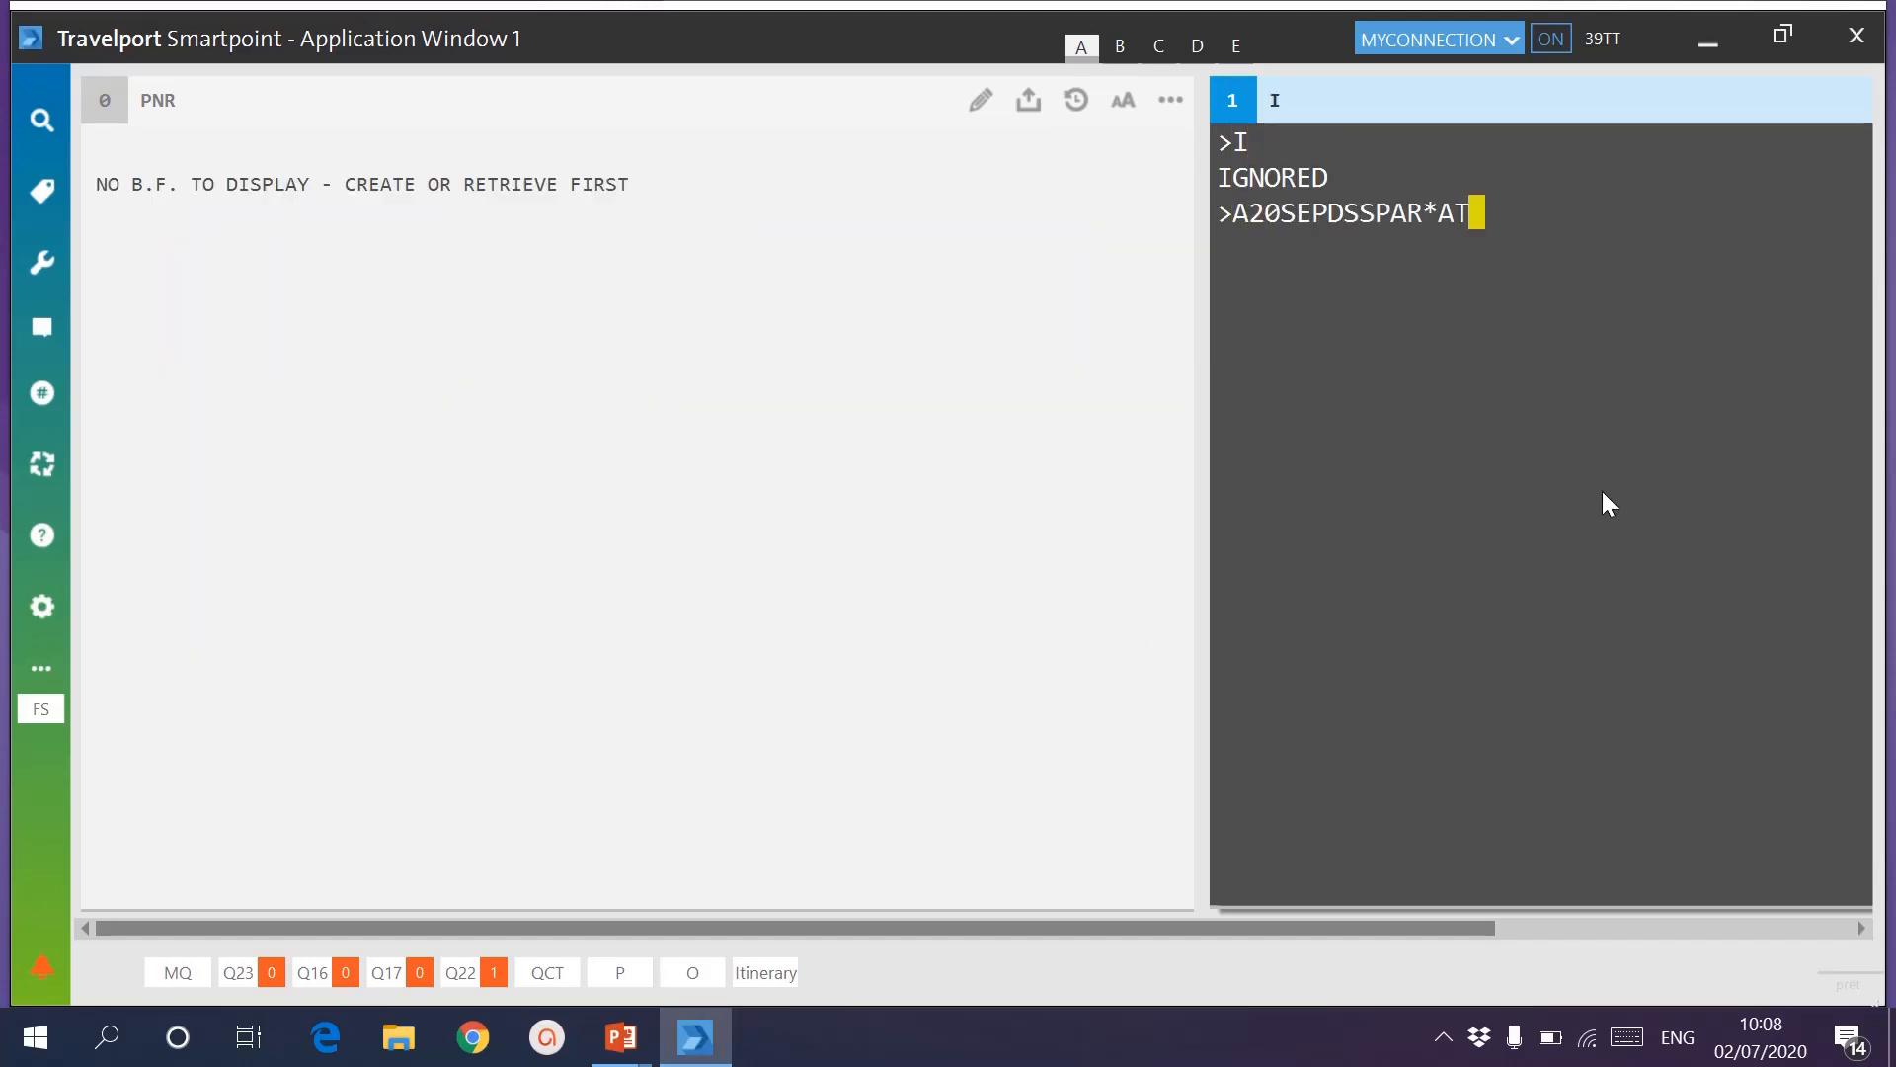
{"action": "key", "text": "Return"}
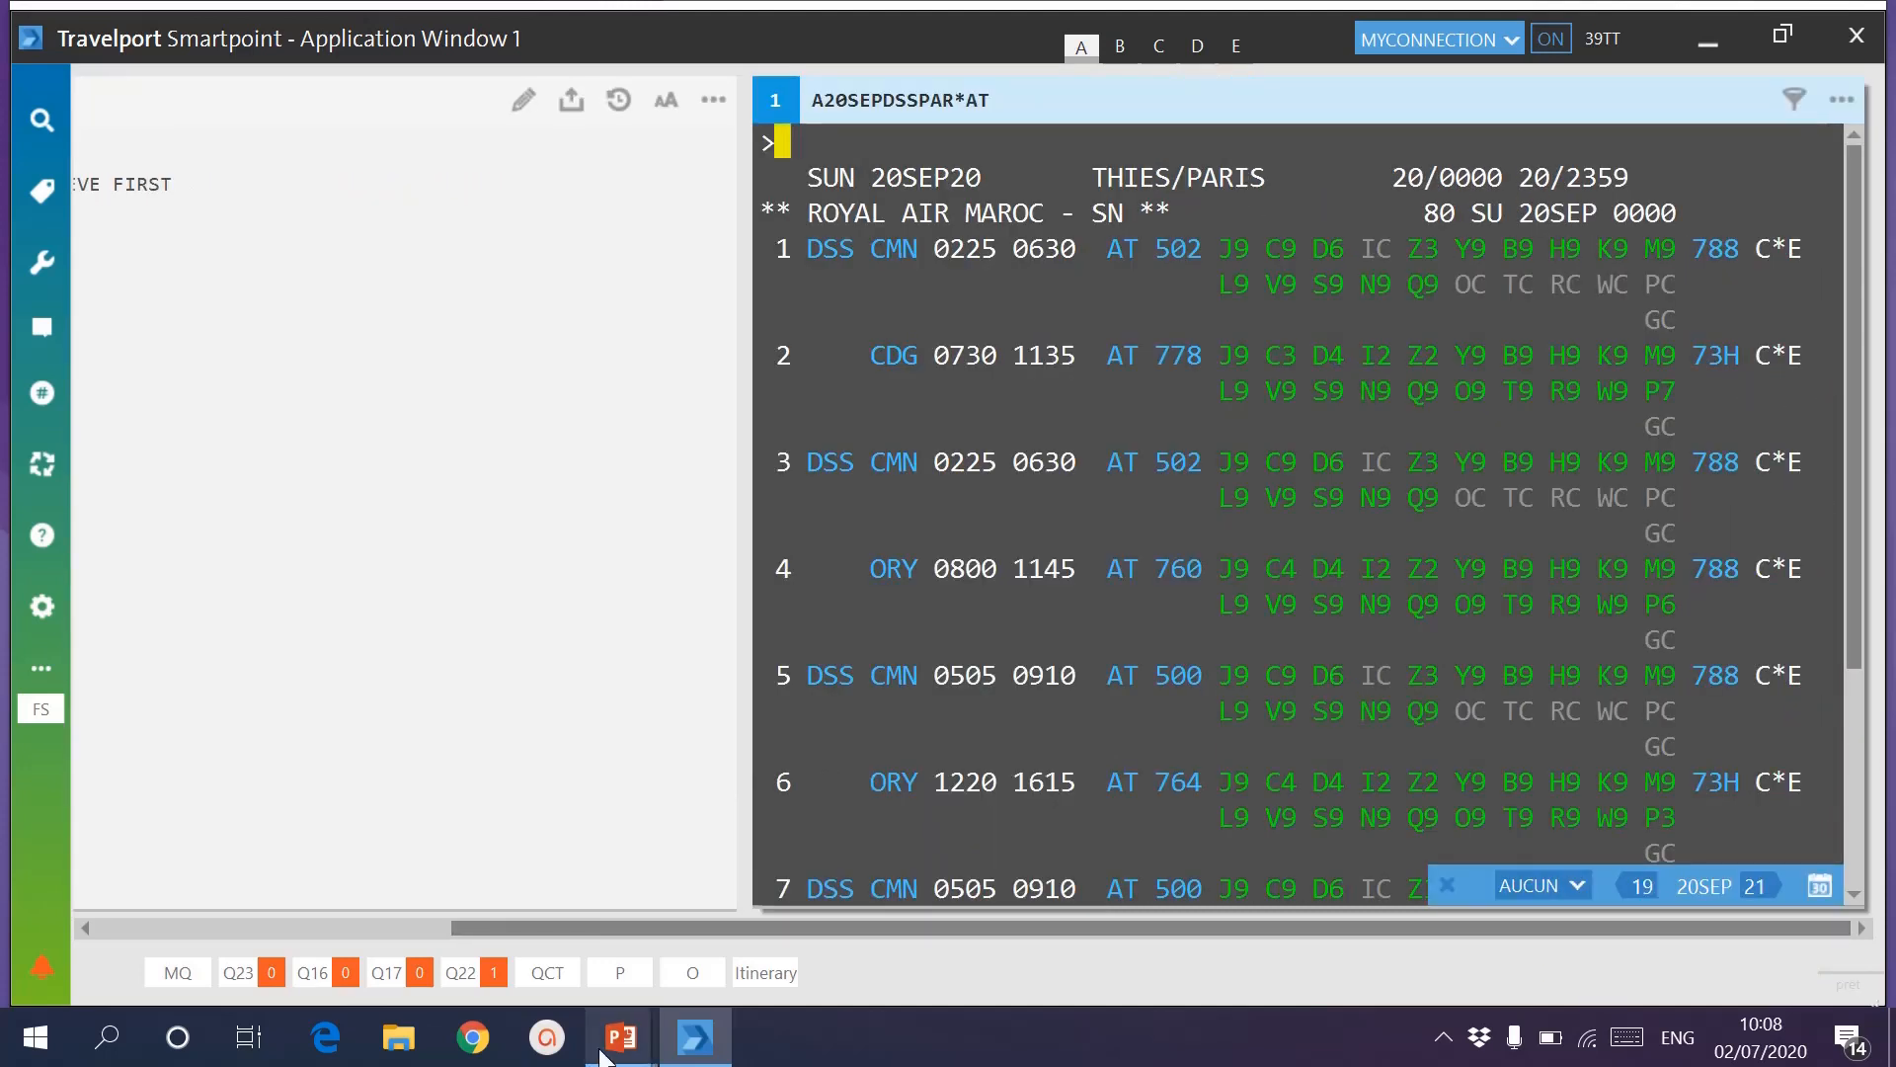
Consult the N2B1K2 mixed-class sale format on the PowerPoint slide and return to Smartpoint.
{"action": "mouse_move", "coordinate": [621, 1043]}
{"action": "left_click", "coordinate": [750, 915]}
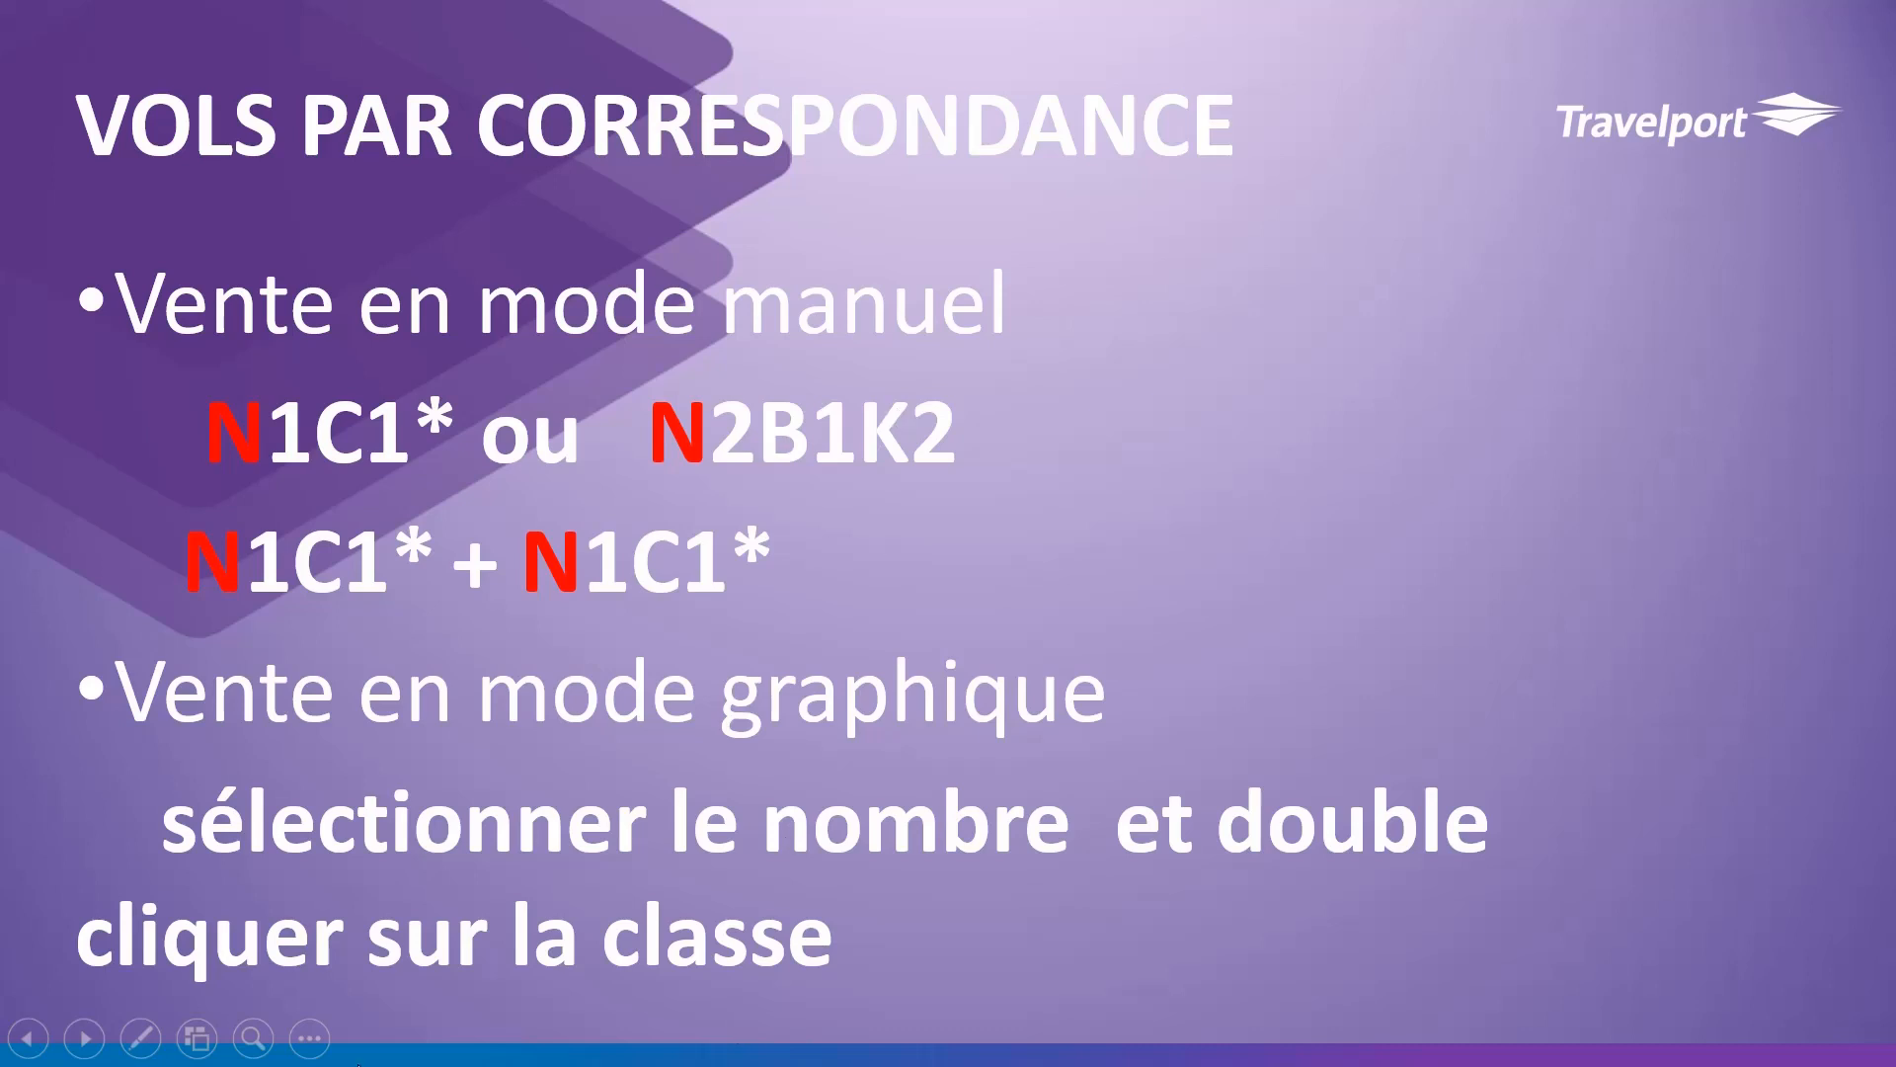
{"action": "key", "text": "super"}
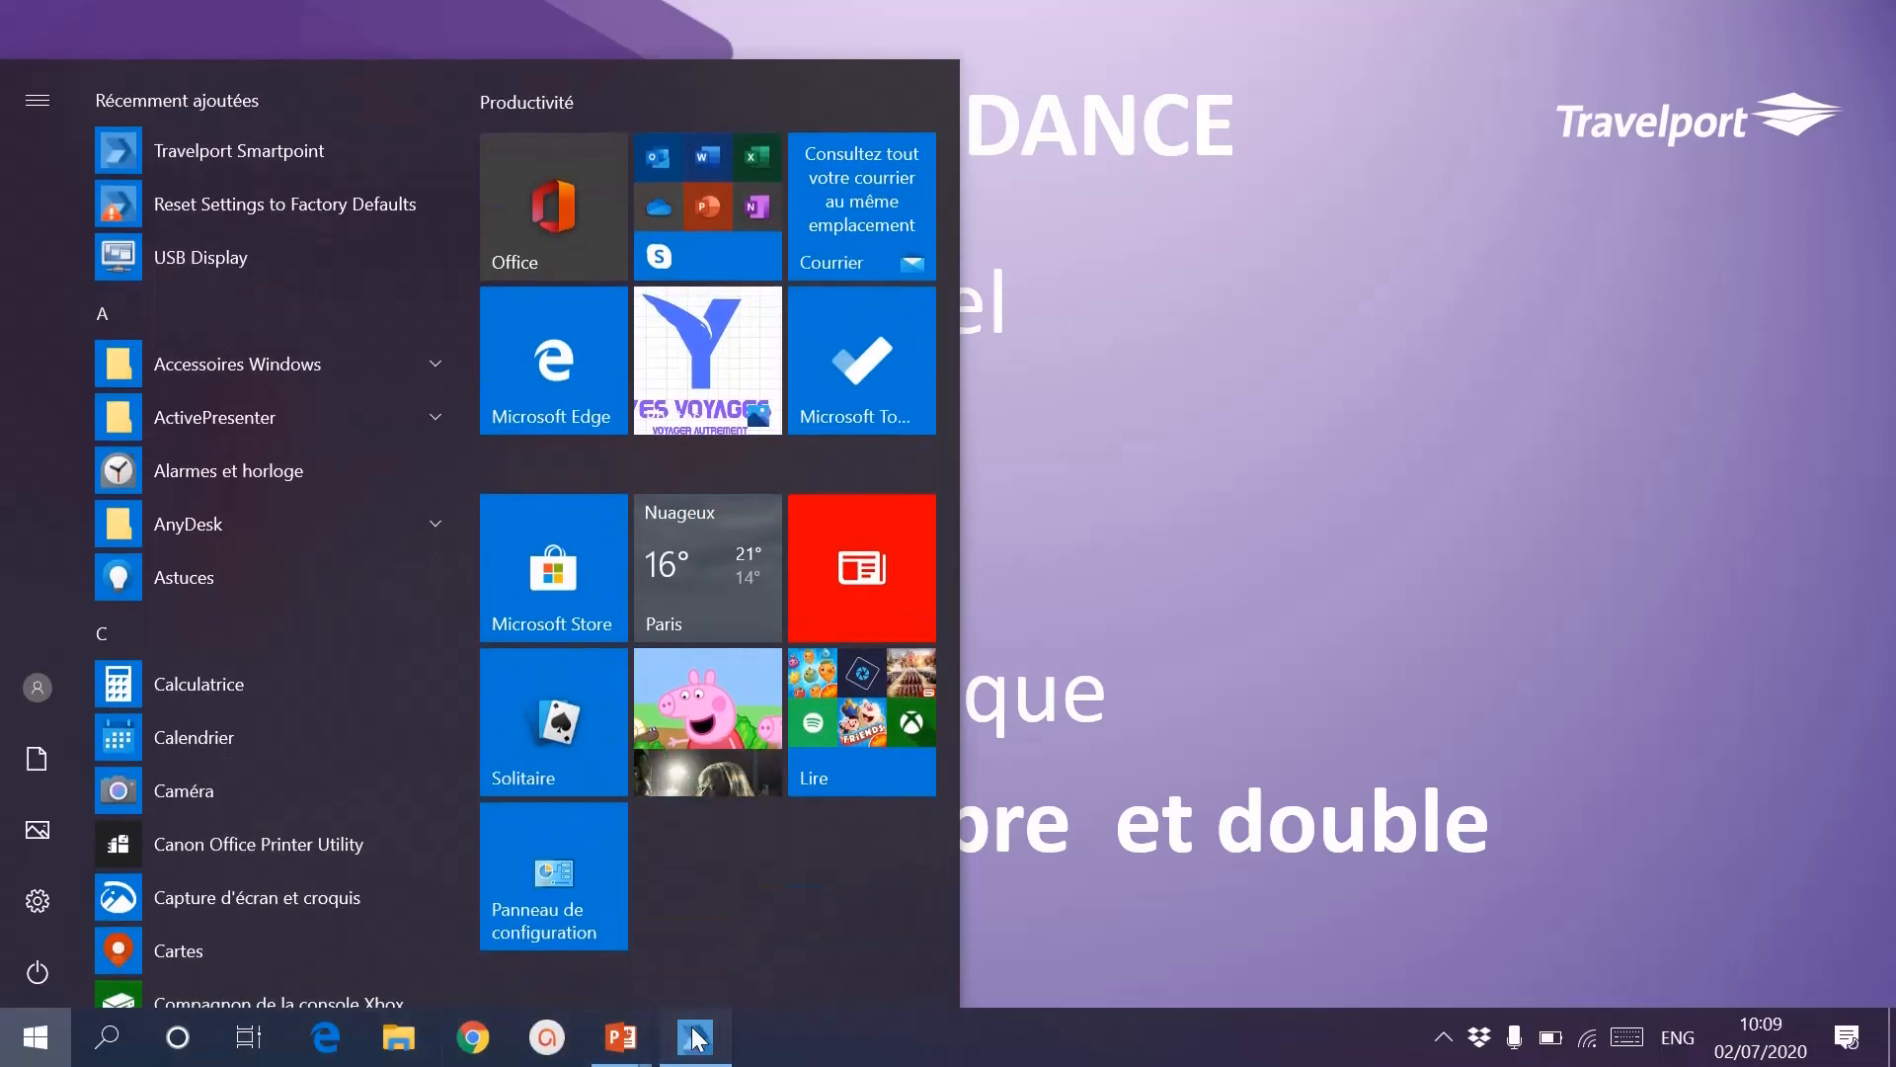
{"action": "left_click", "coordinate": [694, 1037]}
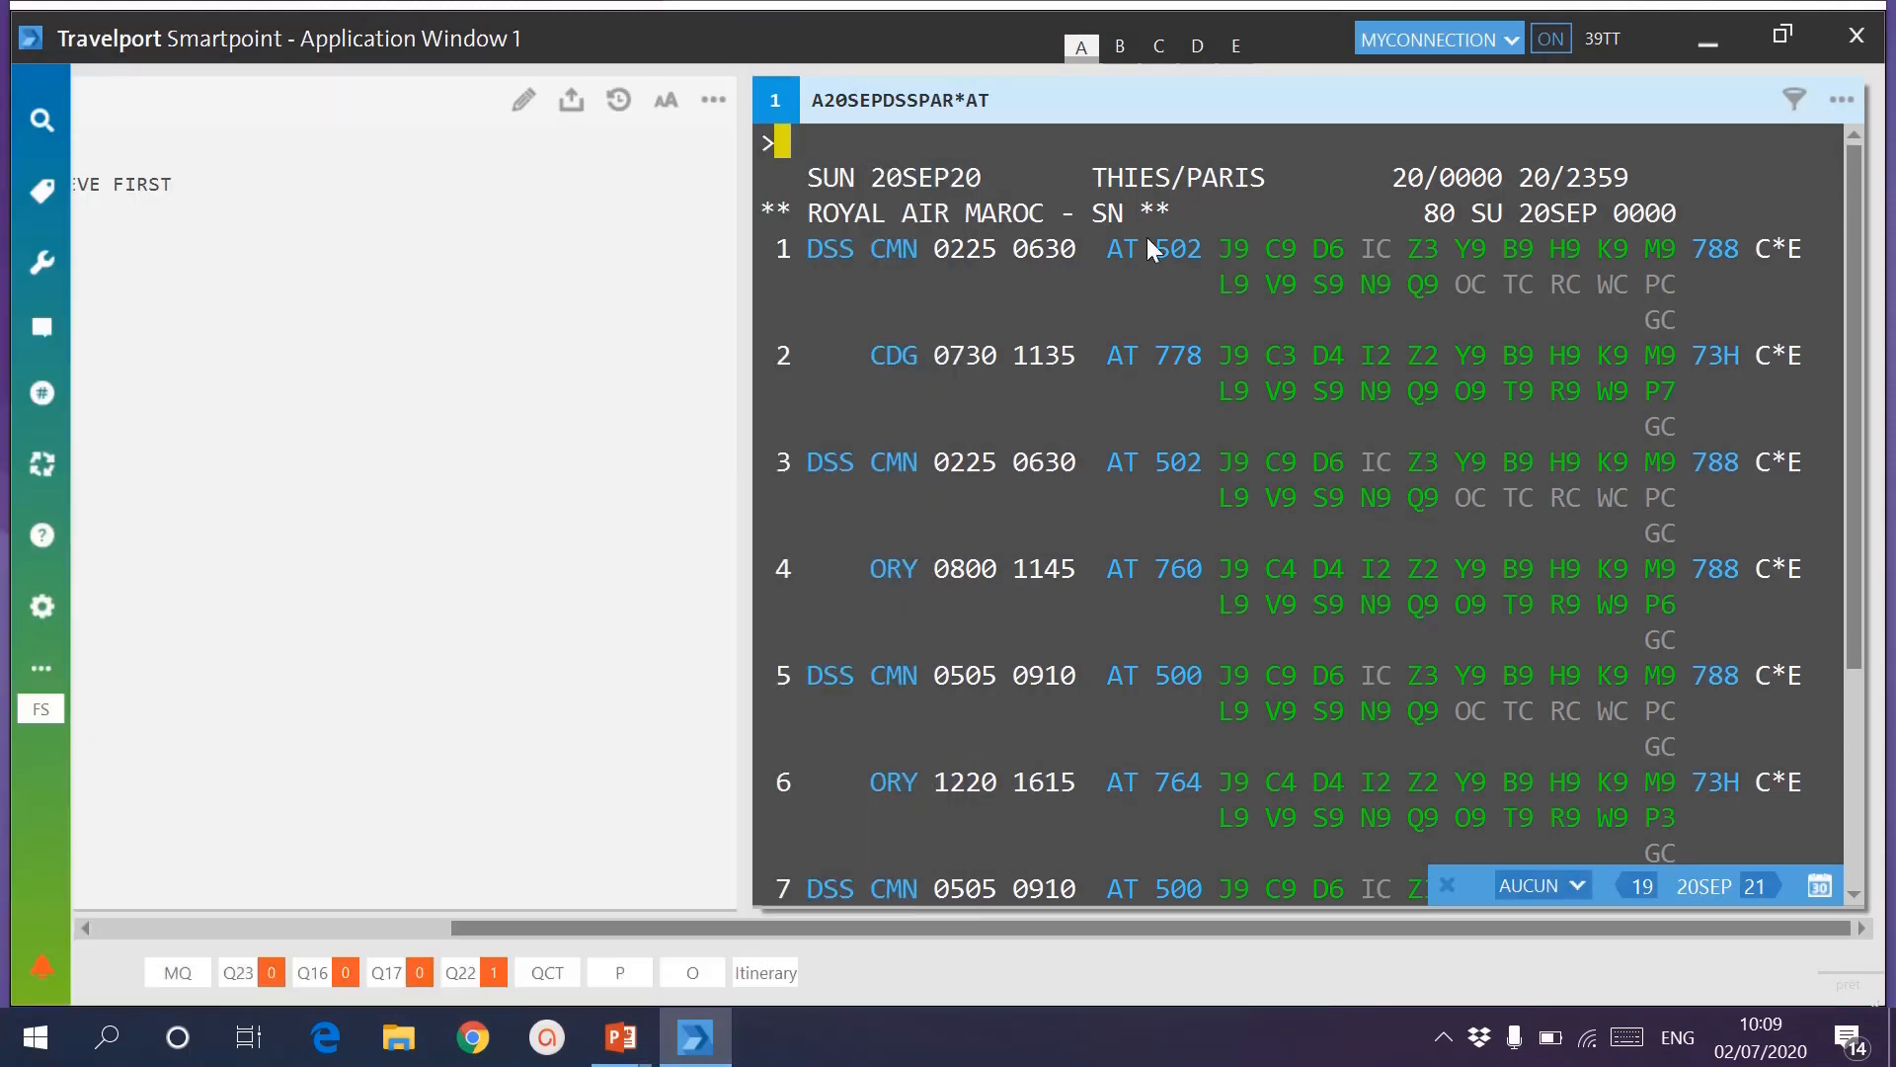
Sell one seat in class C on line 1 and class I on line 2 with the entry N1C1I2, and review the PNR.
{"action": "type", "text": "N1C1"}
{"action": "type", "text": "I2"}
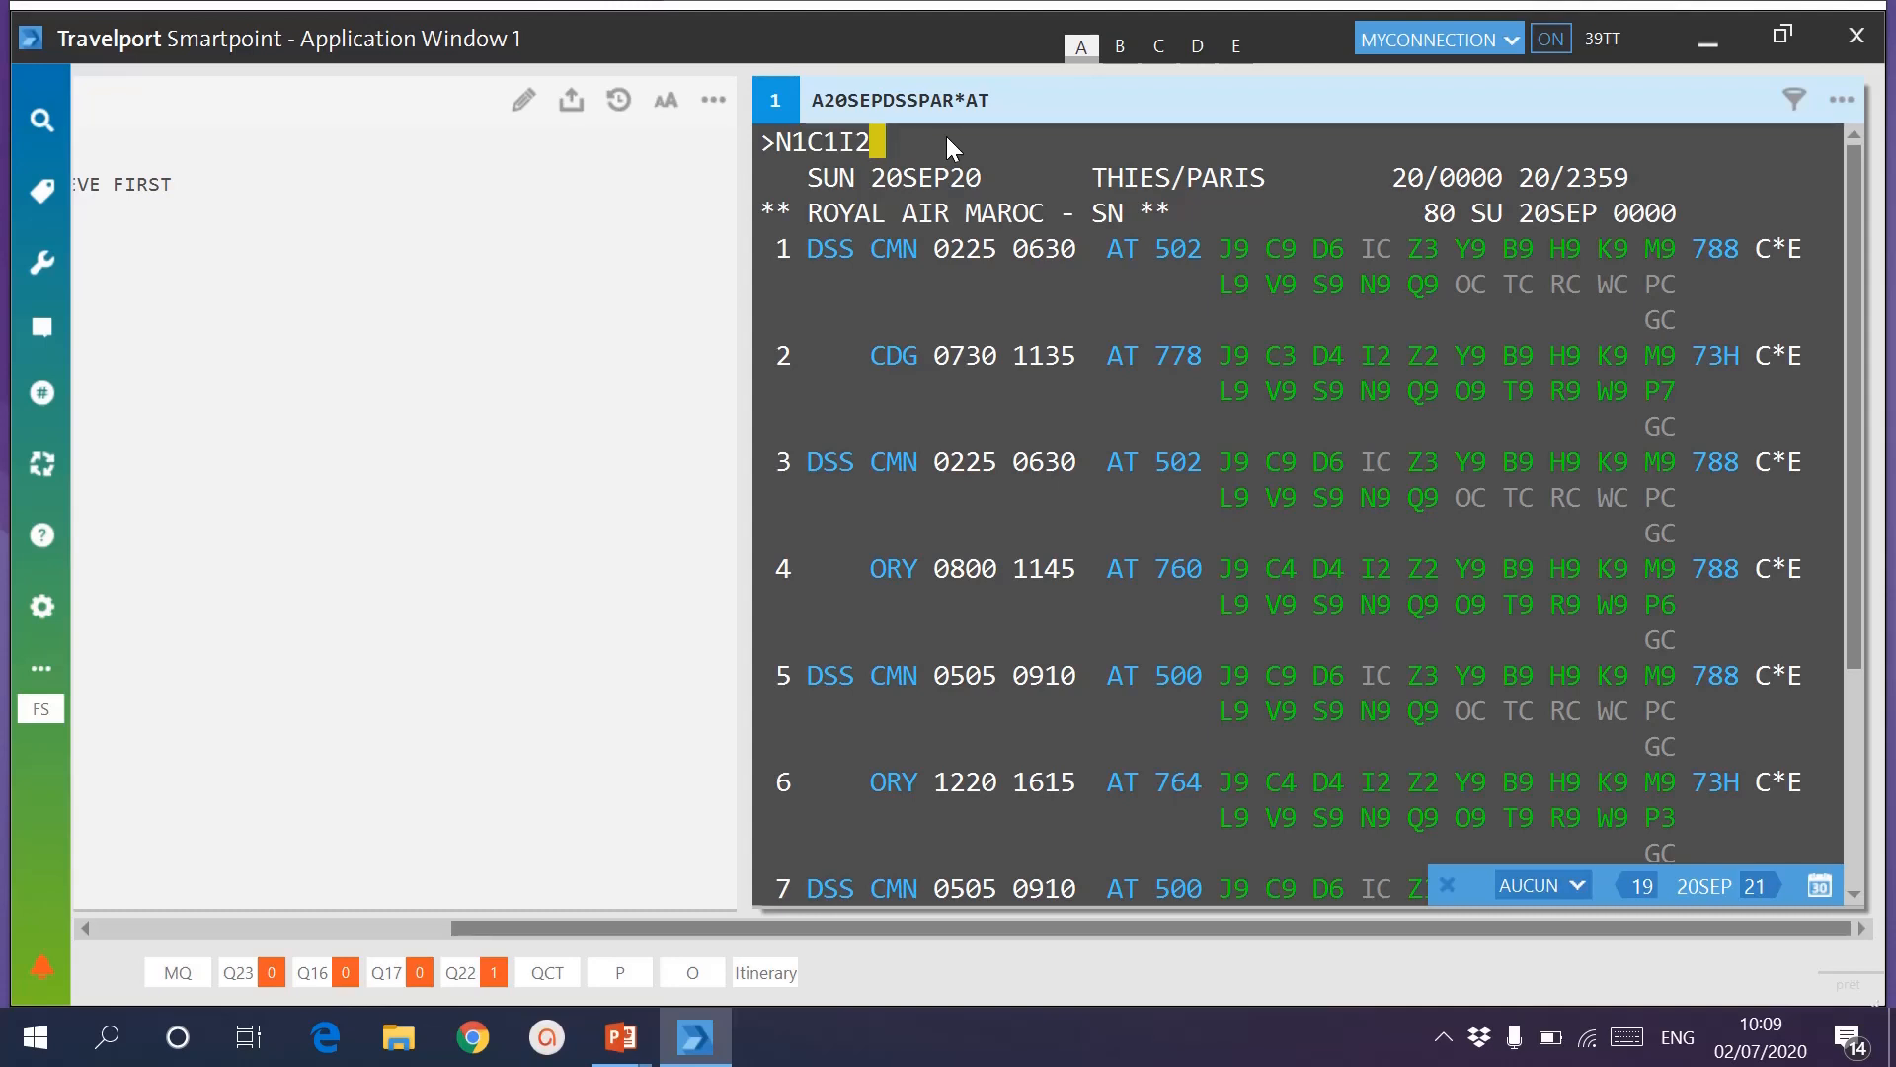
{"action": "key", "text": "Return"}
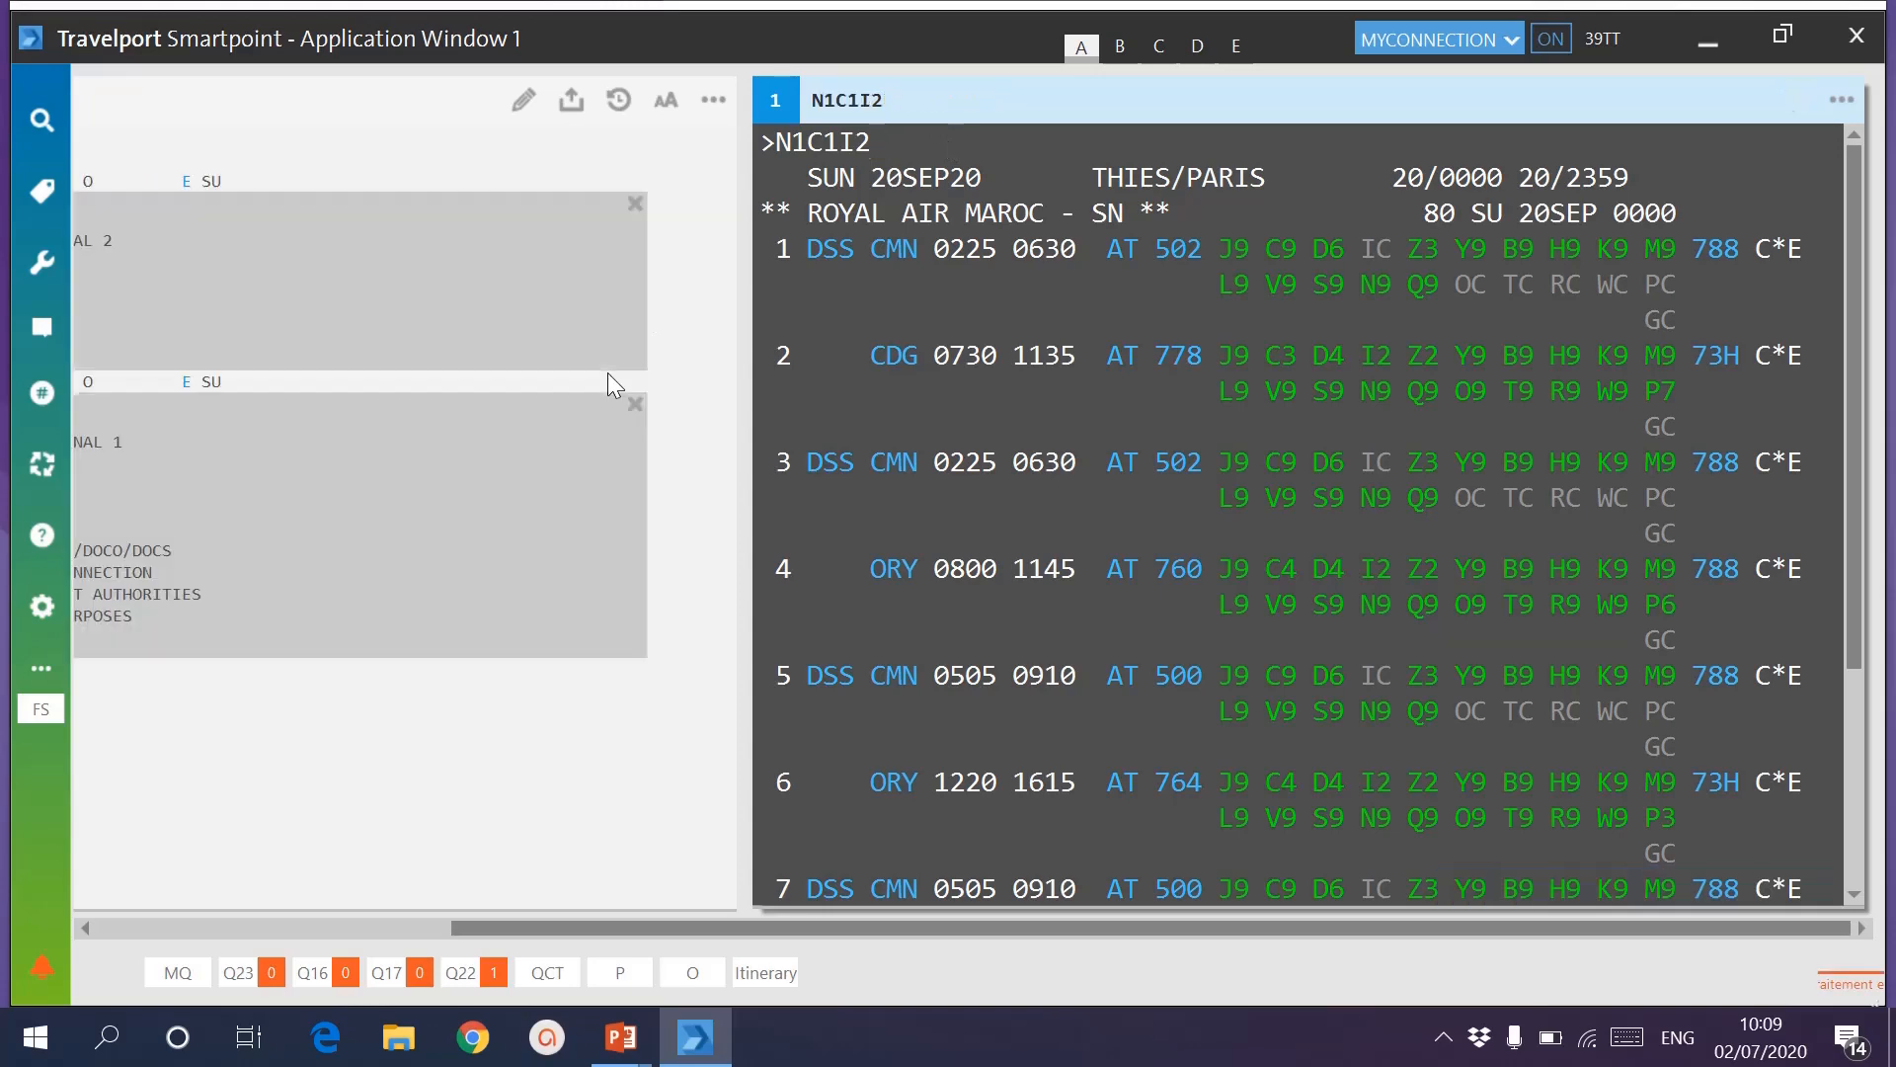
{"action": "left_click", "coordinate": [304, 927]}
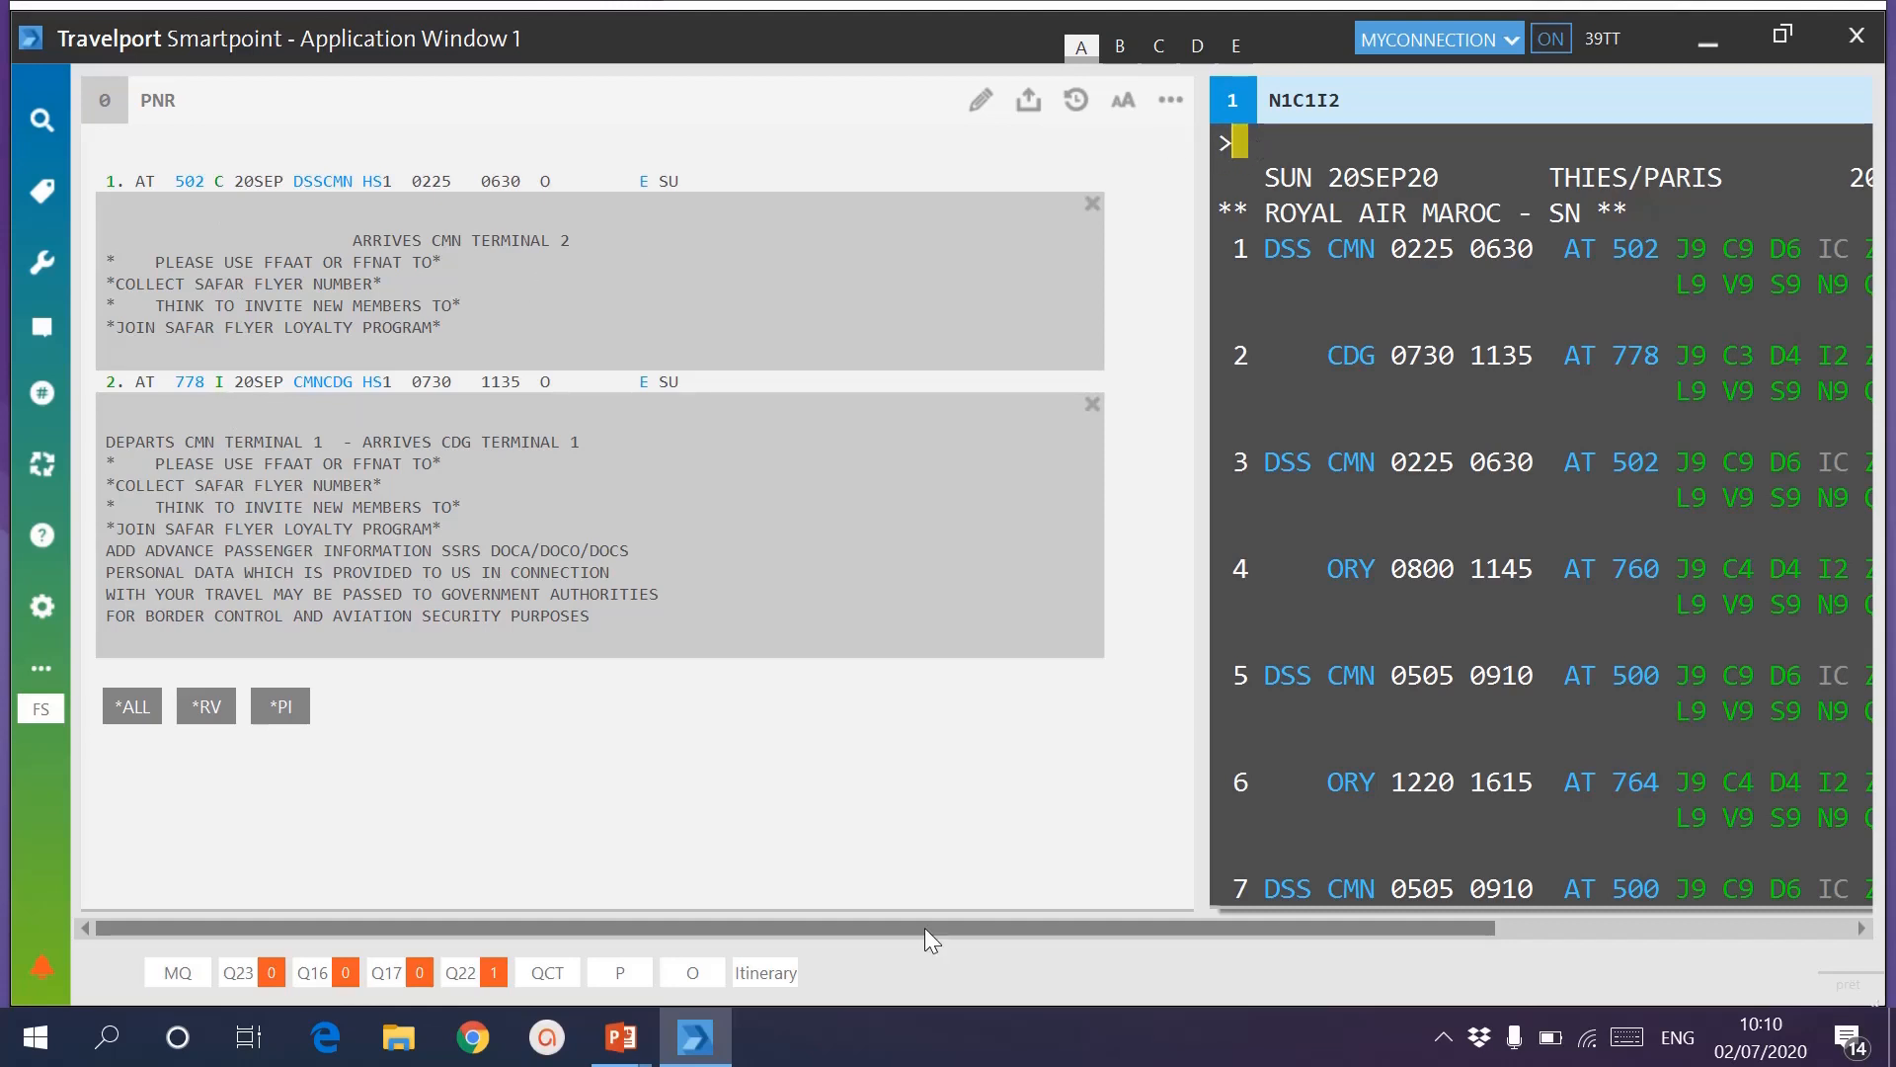
Switch to PowerPoint, restart the slideshow on the VOLS PAR CORRESPONDANCE slide to review the round-trip format, and return to Smartpoint.
{"action": "mouse_move", "coordinate": [620, 1037]}
{"action": "left_click", "coordinate": [743, 881]}
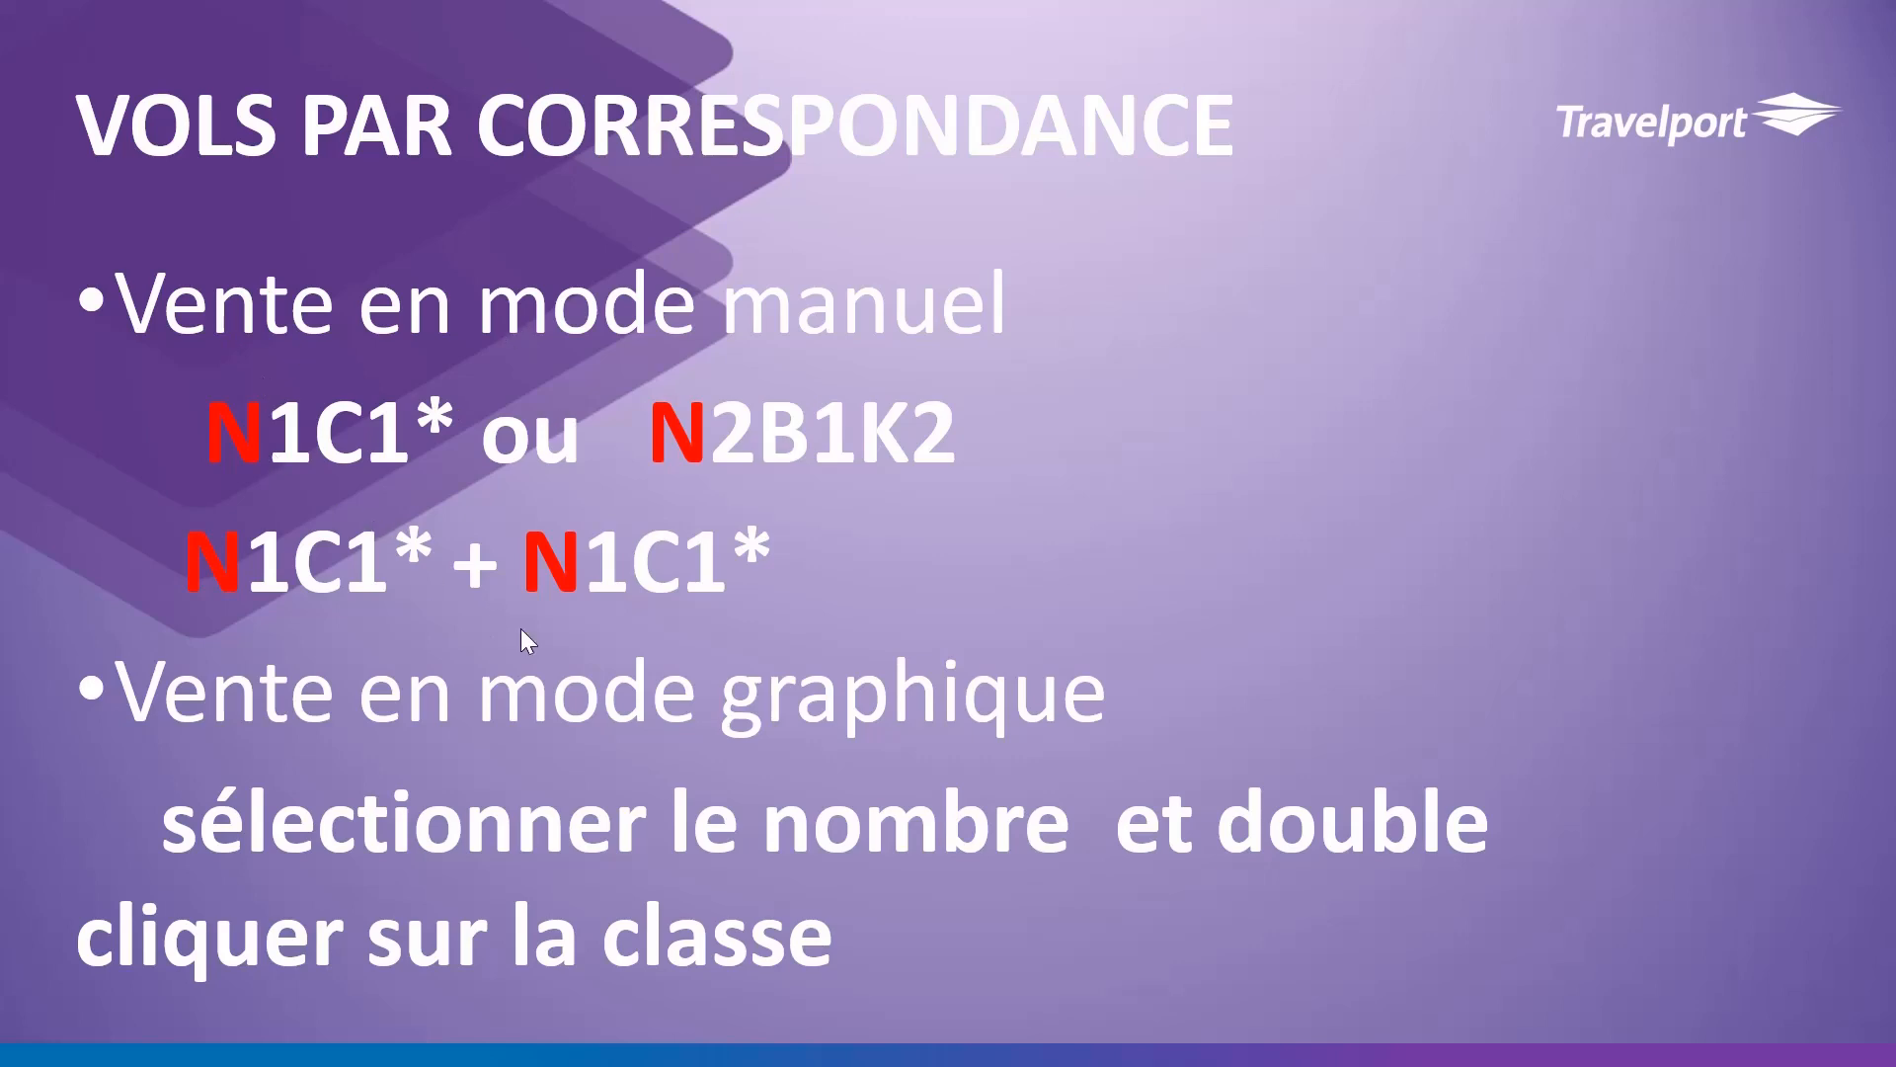
{"action": "key", "text": "Escape"}
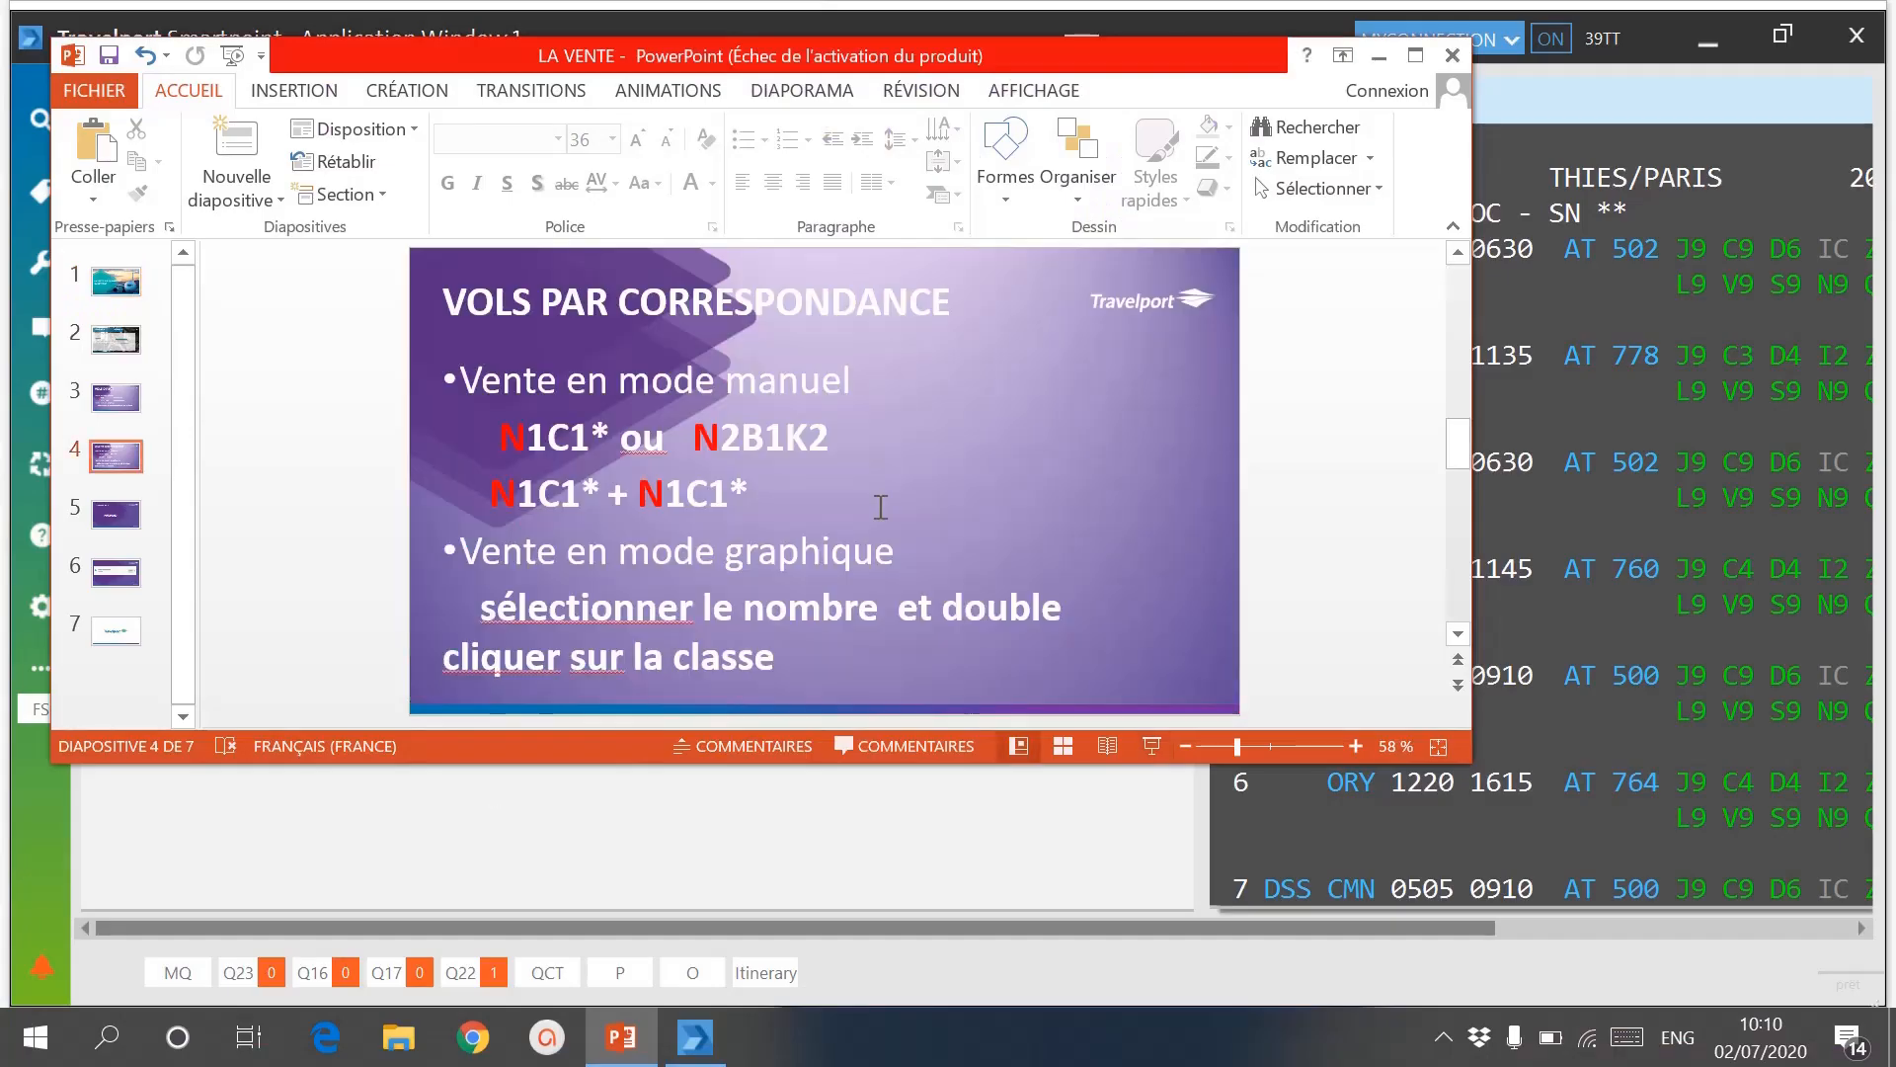
{"action": "left_click", "coordinate": [1152, 746]}
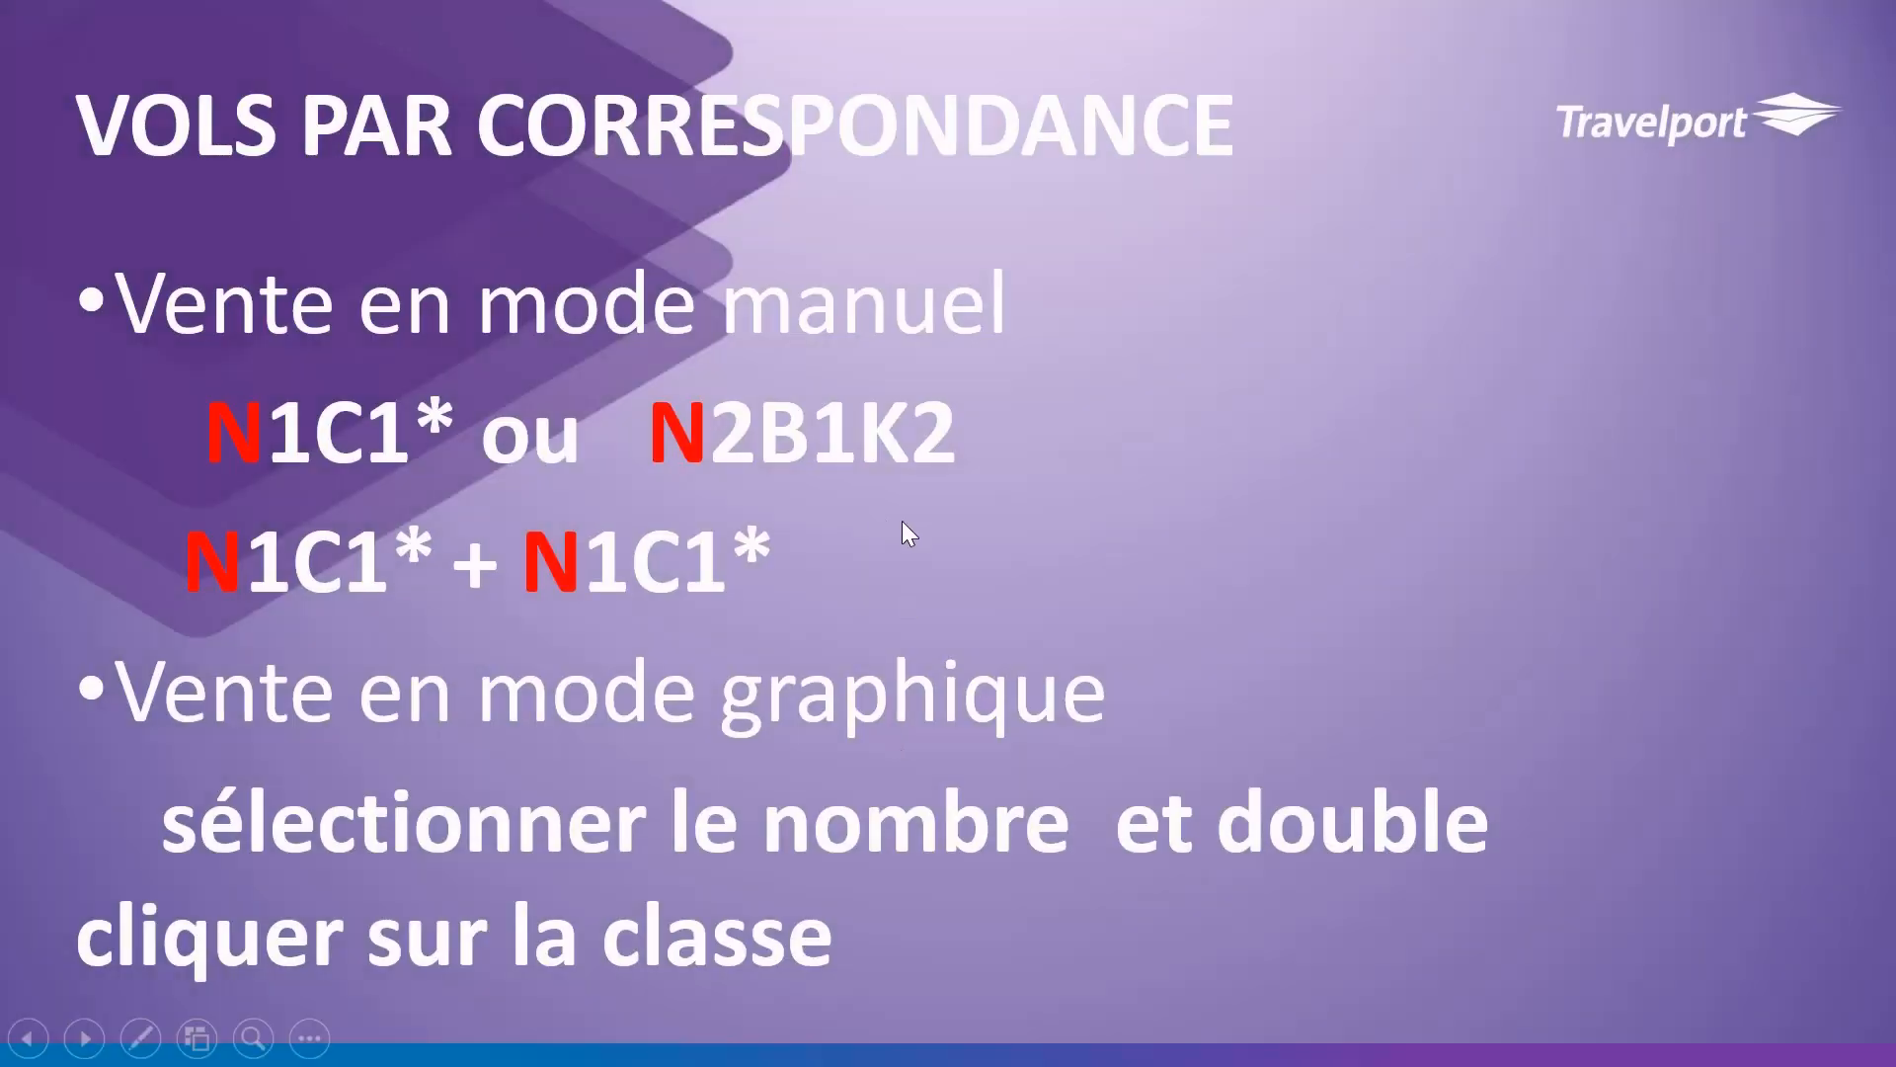
{"action": "key", "text": "super"}
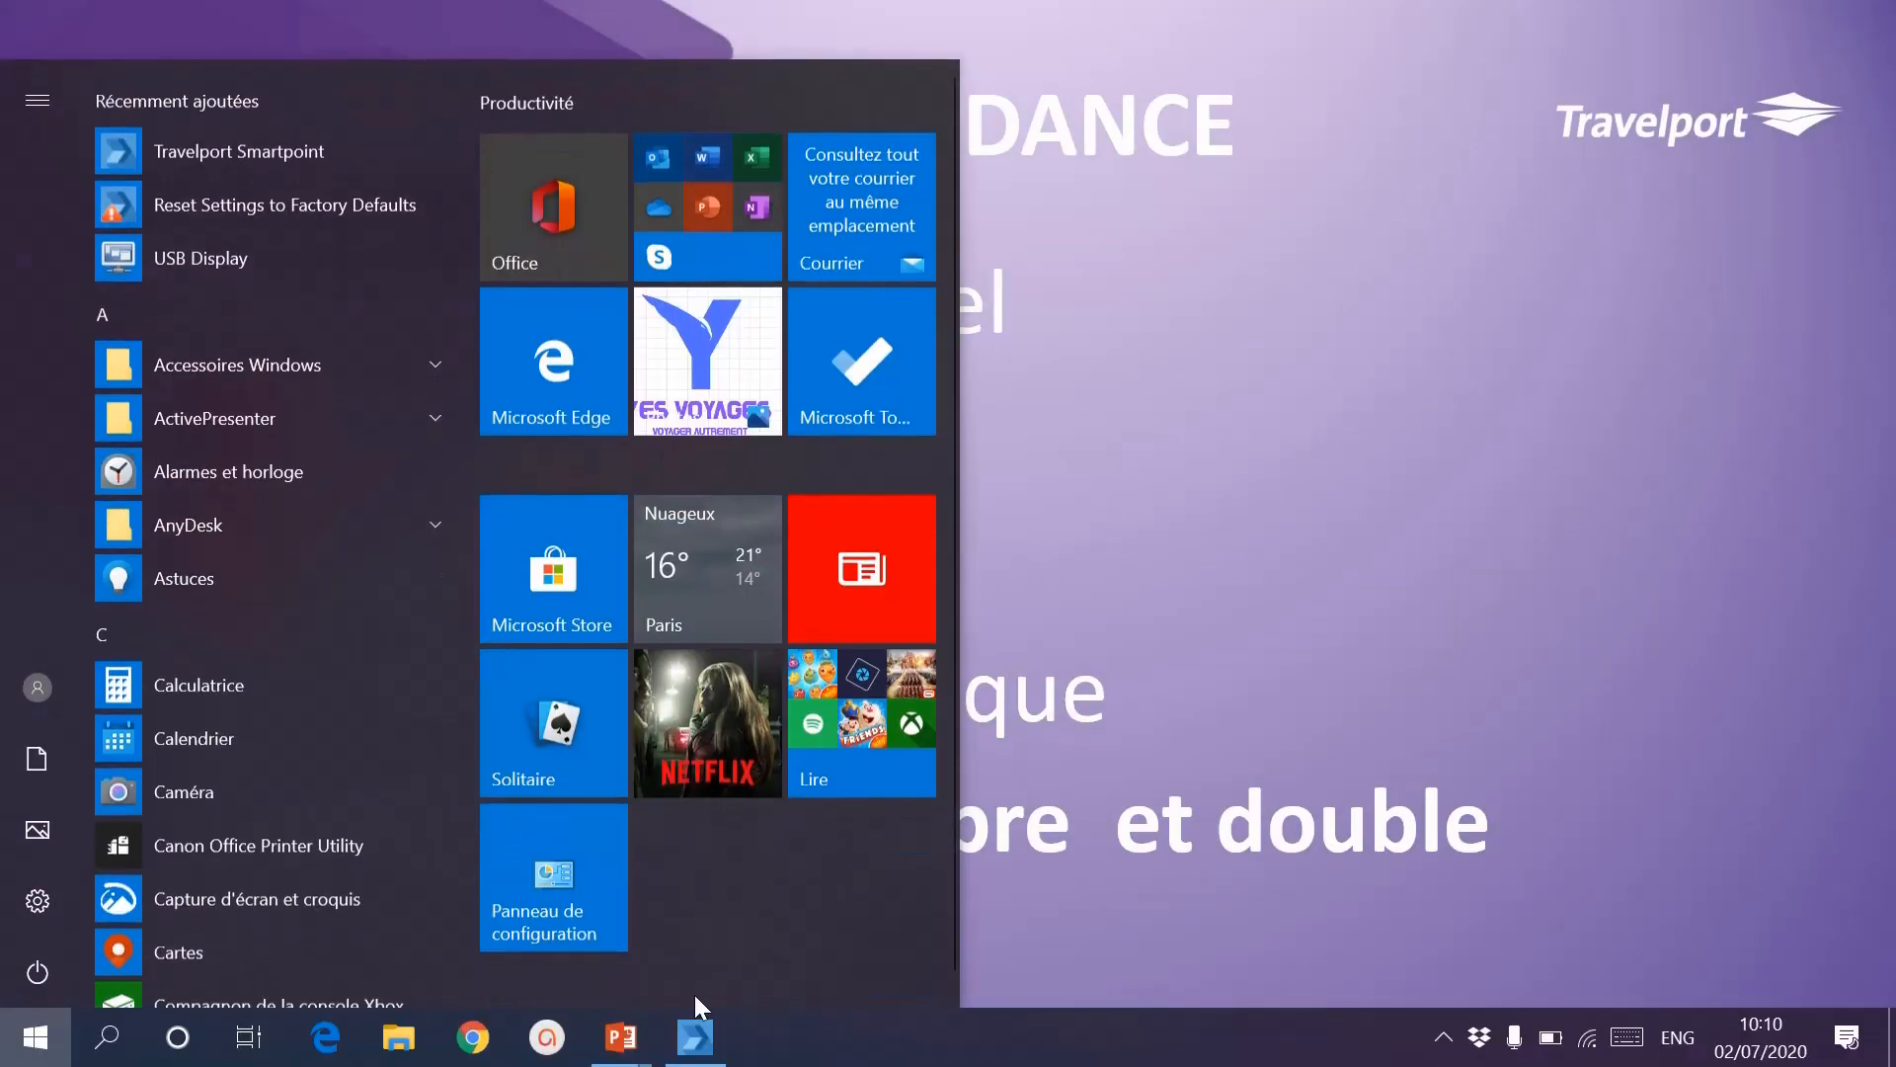
{"action": "left_click", "coordinate": [695, 1035]}
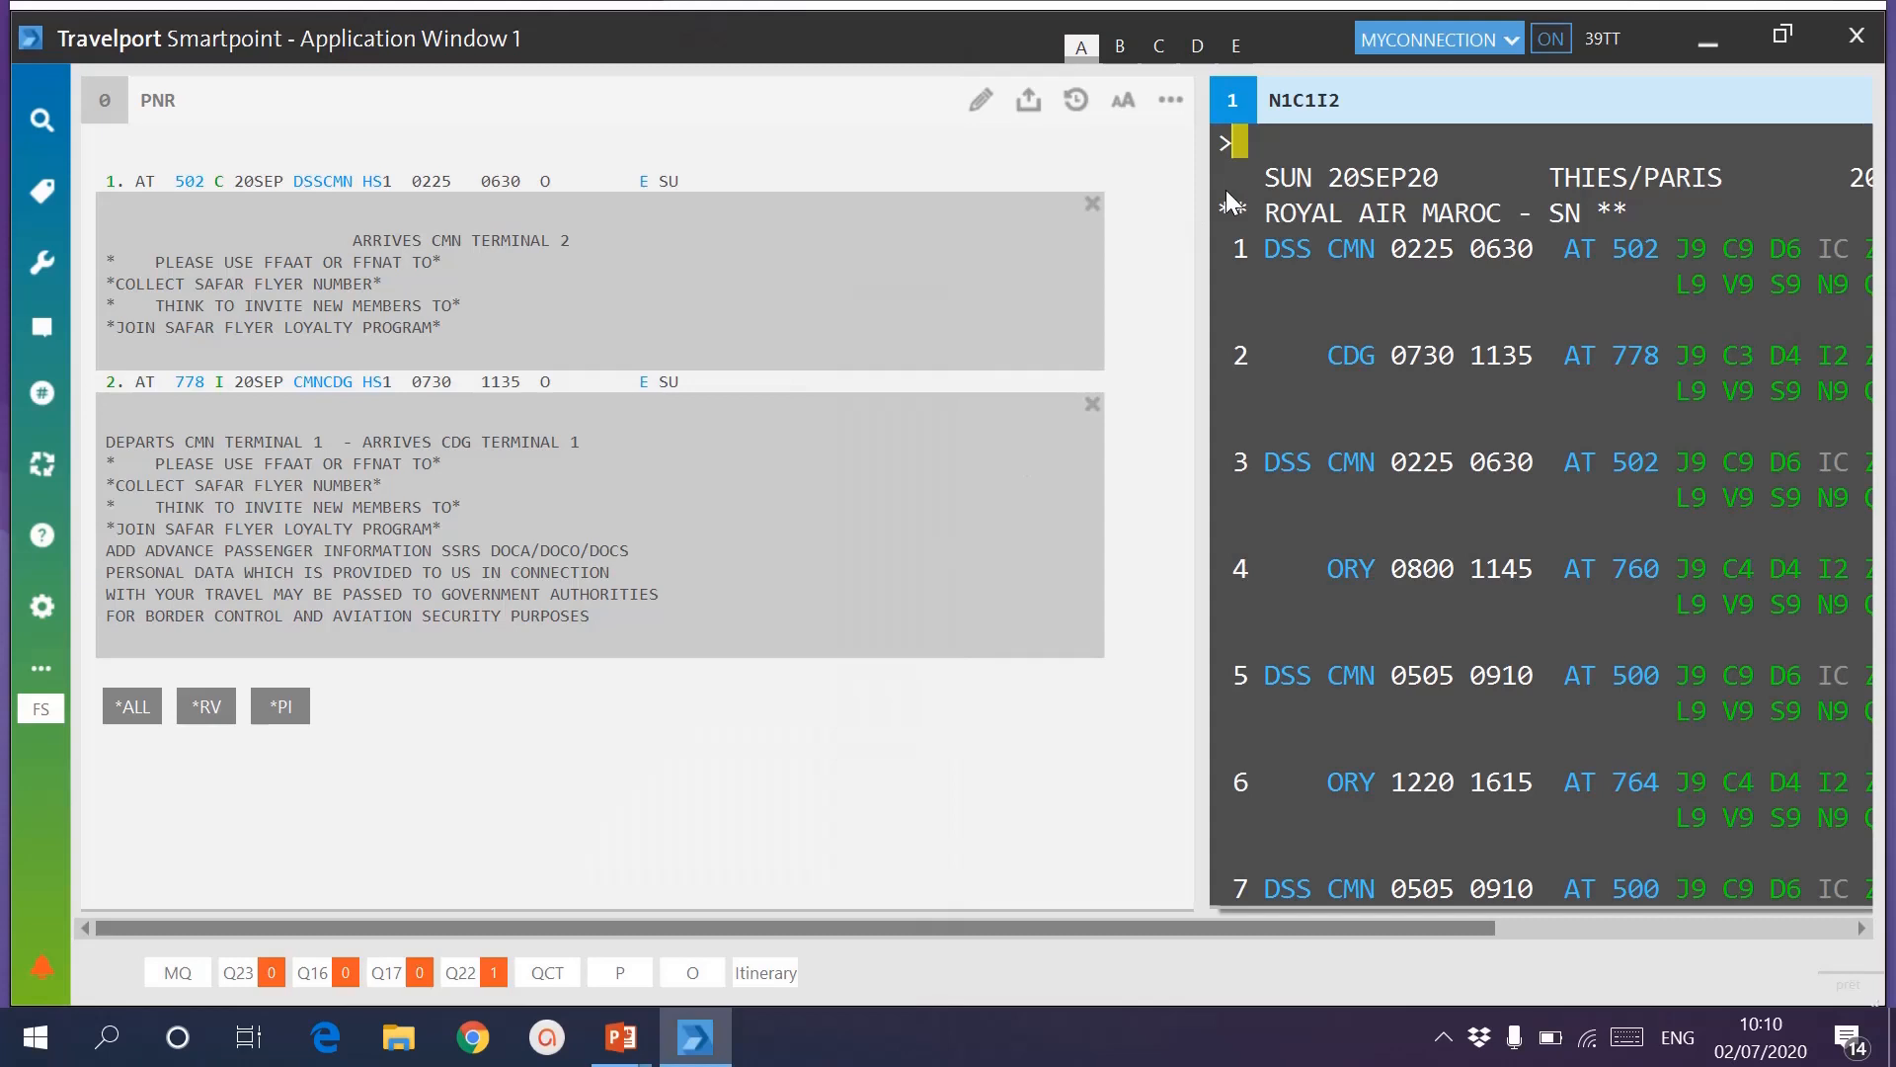
Clear the availability window and ignore the current AT 502 and AT 778 booking with the entry I.
{"action": "key", "text": "ctrl+BackSpace"}
{"action": "type", "text": "I"}
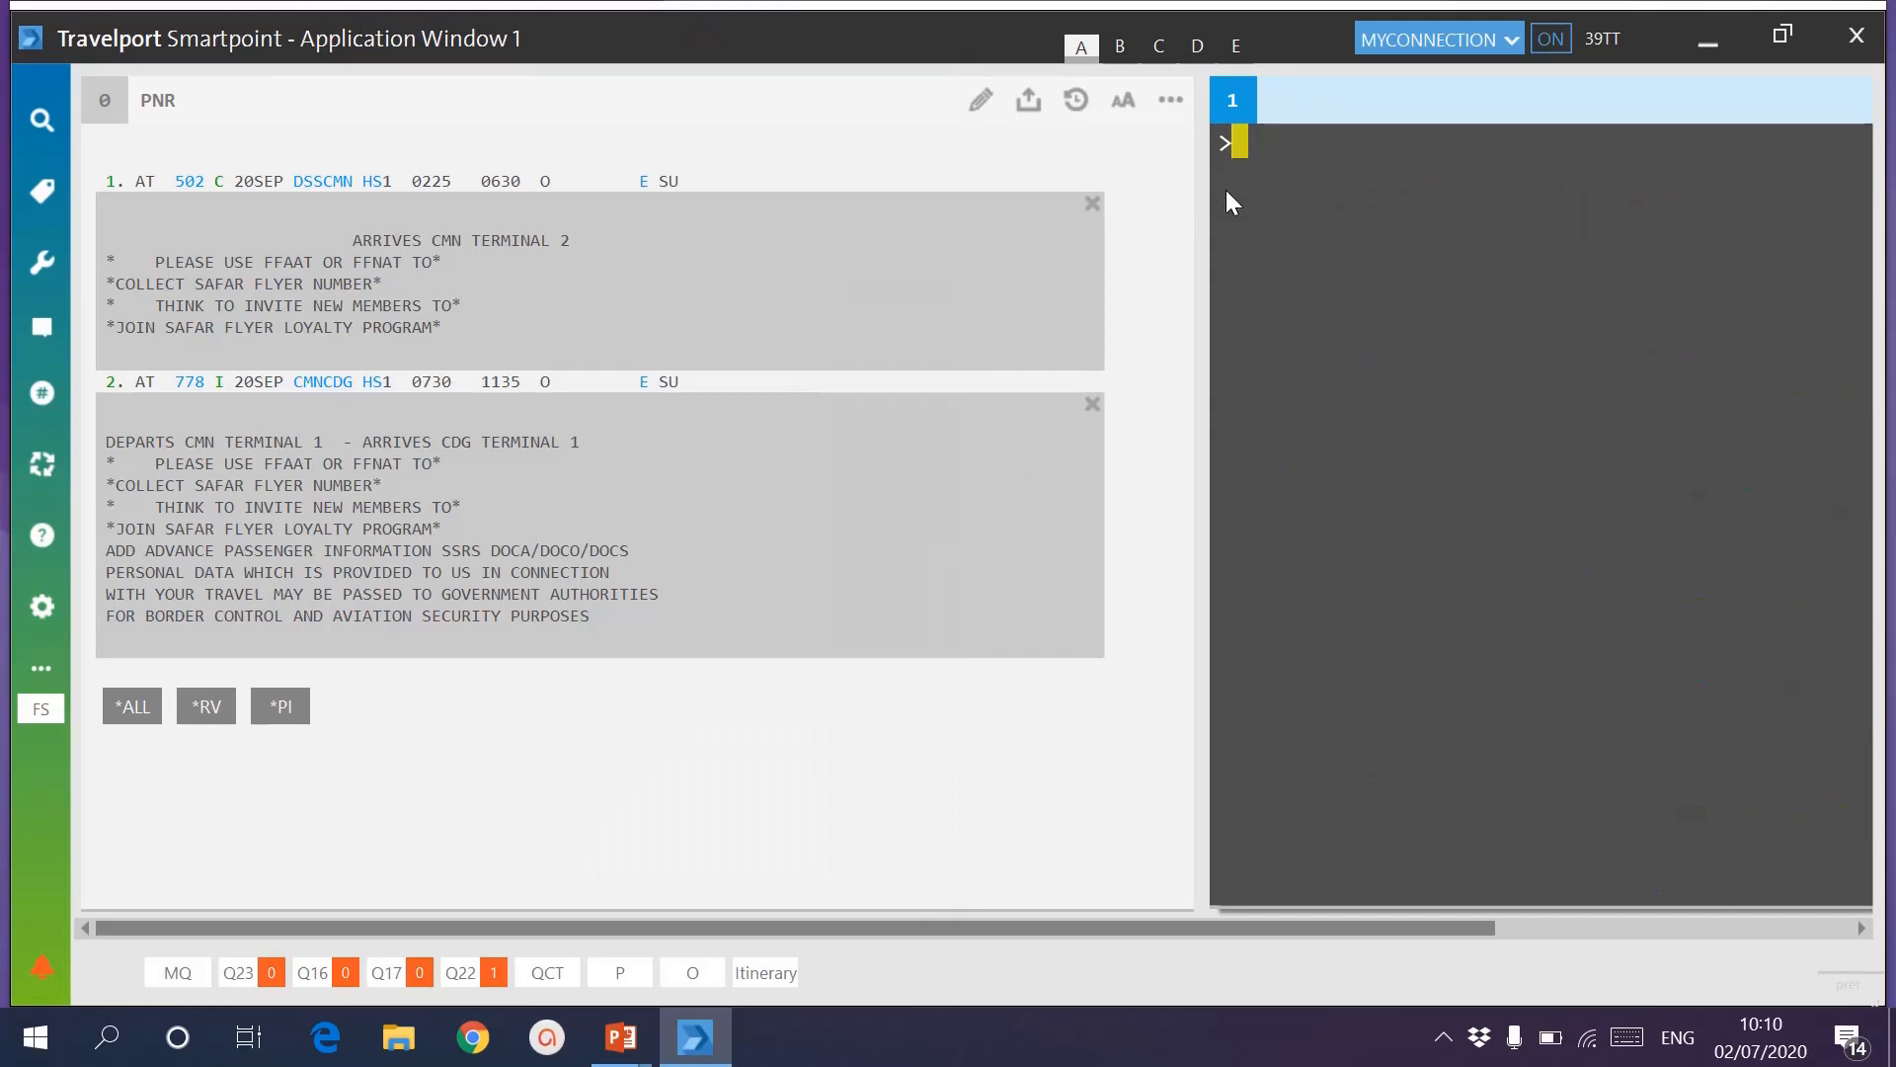
{"action": "key", "text": "Return"}
{"action": "key", "text": "ctrl+BackSpace"}
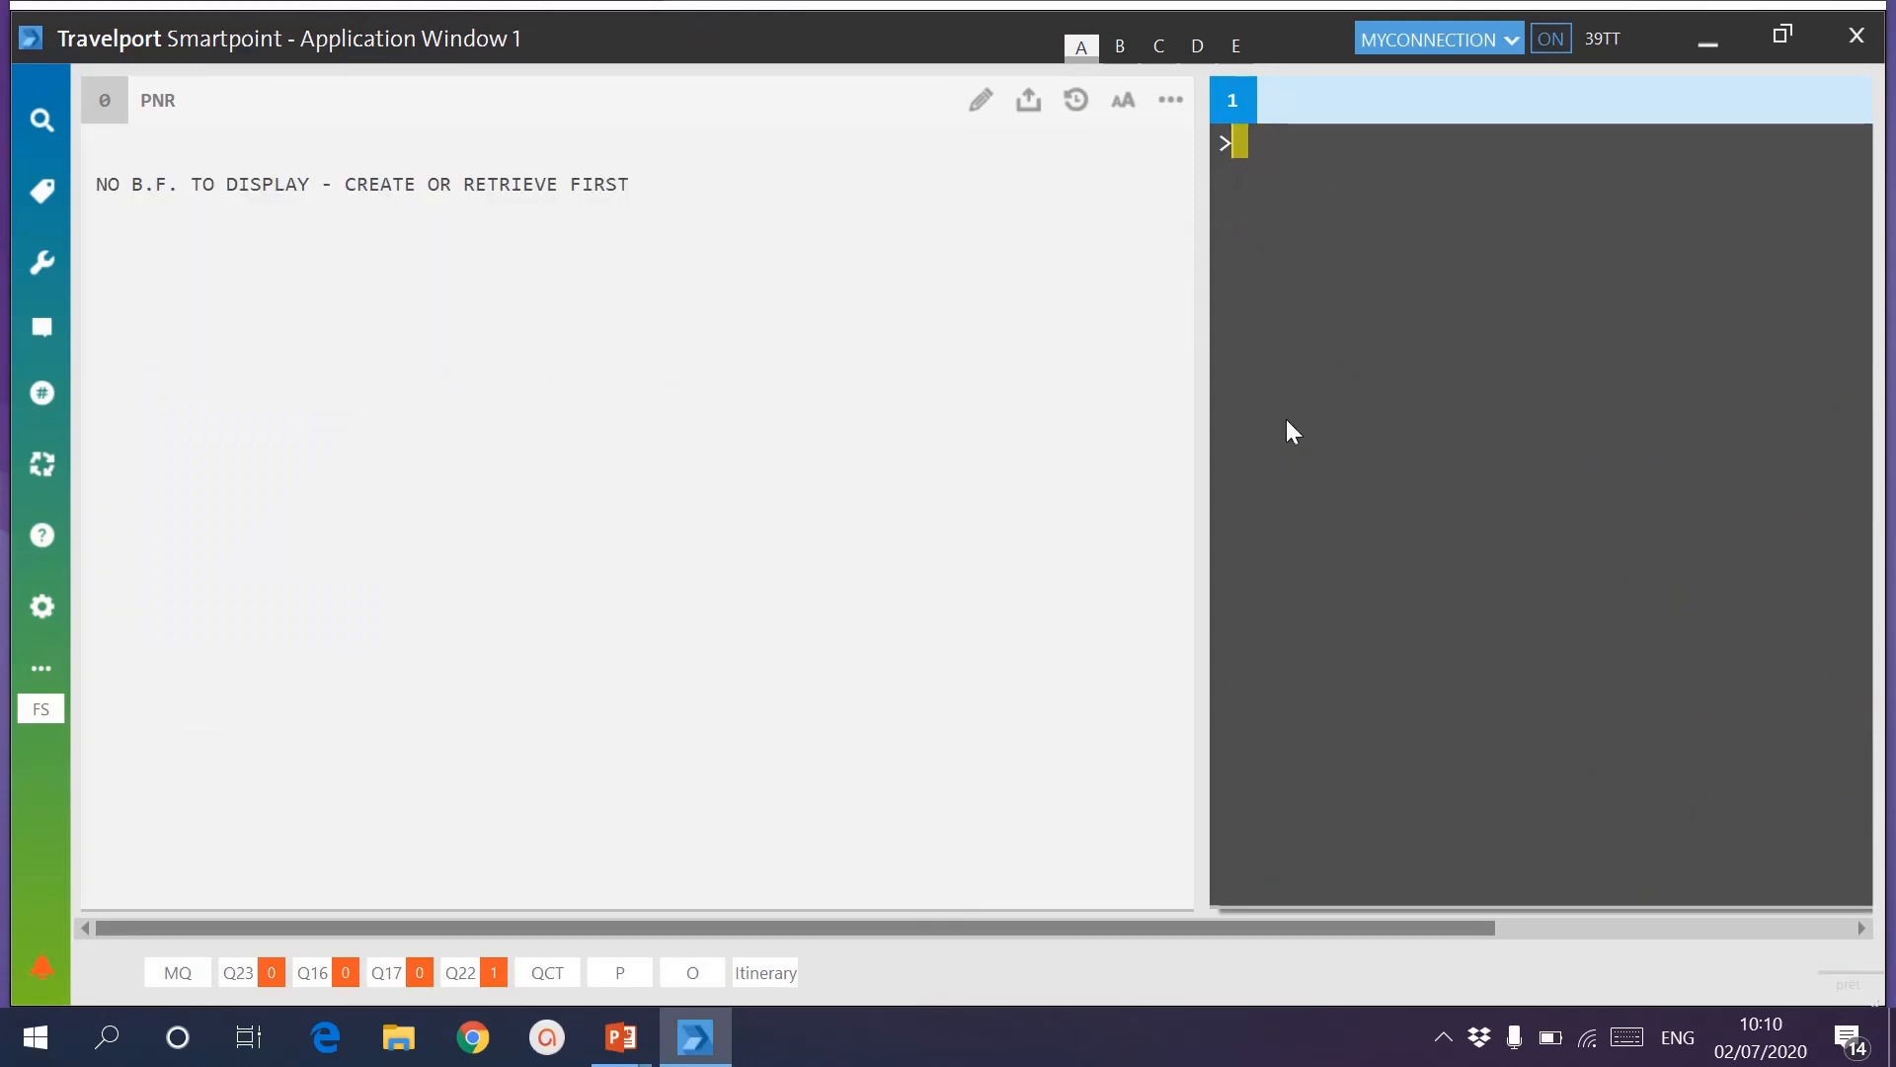
Display Royal Air Maroc round-trip availability with the entry A20SEPDSSPAR*AT+16OCT*AT.
{"action": "left_click", "coordinate": [1625, 933]}
{"action": "type", "text": "A20SEPDSSPAR*AT"}
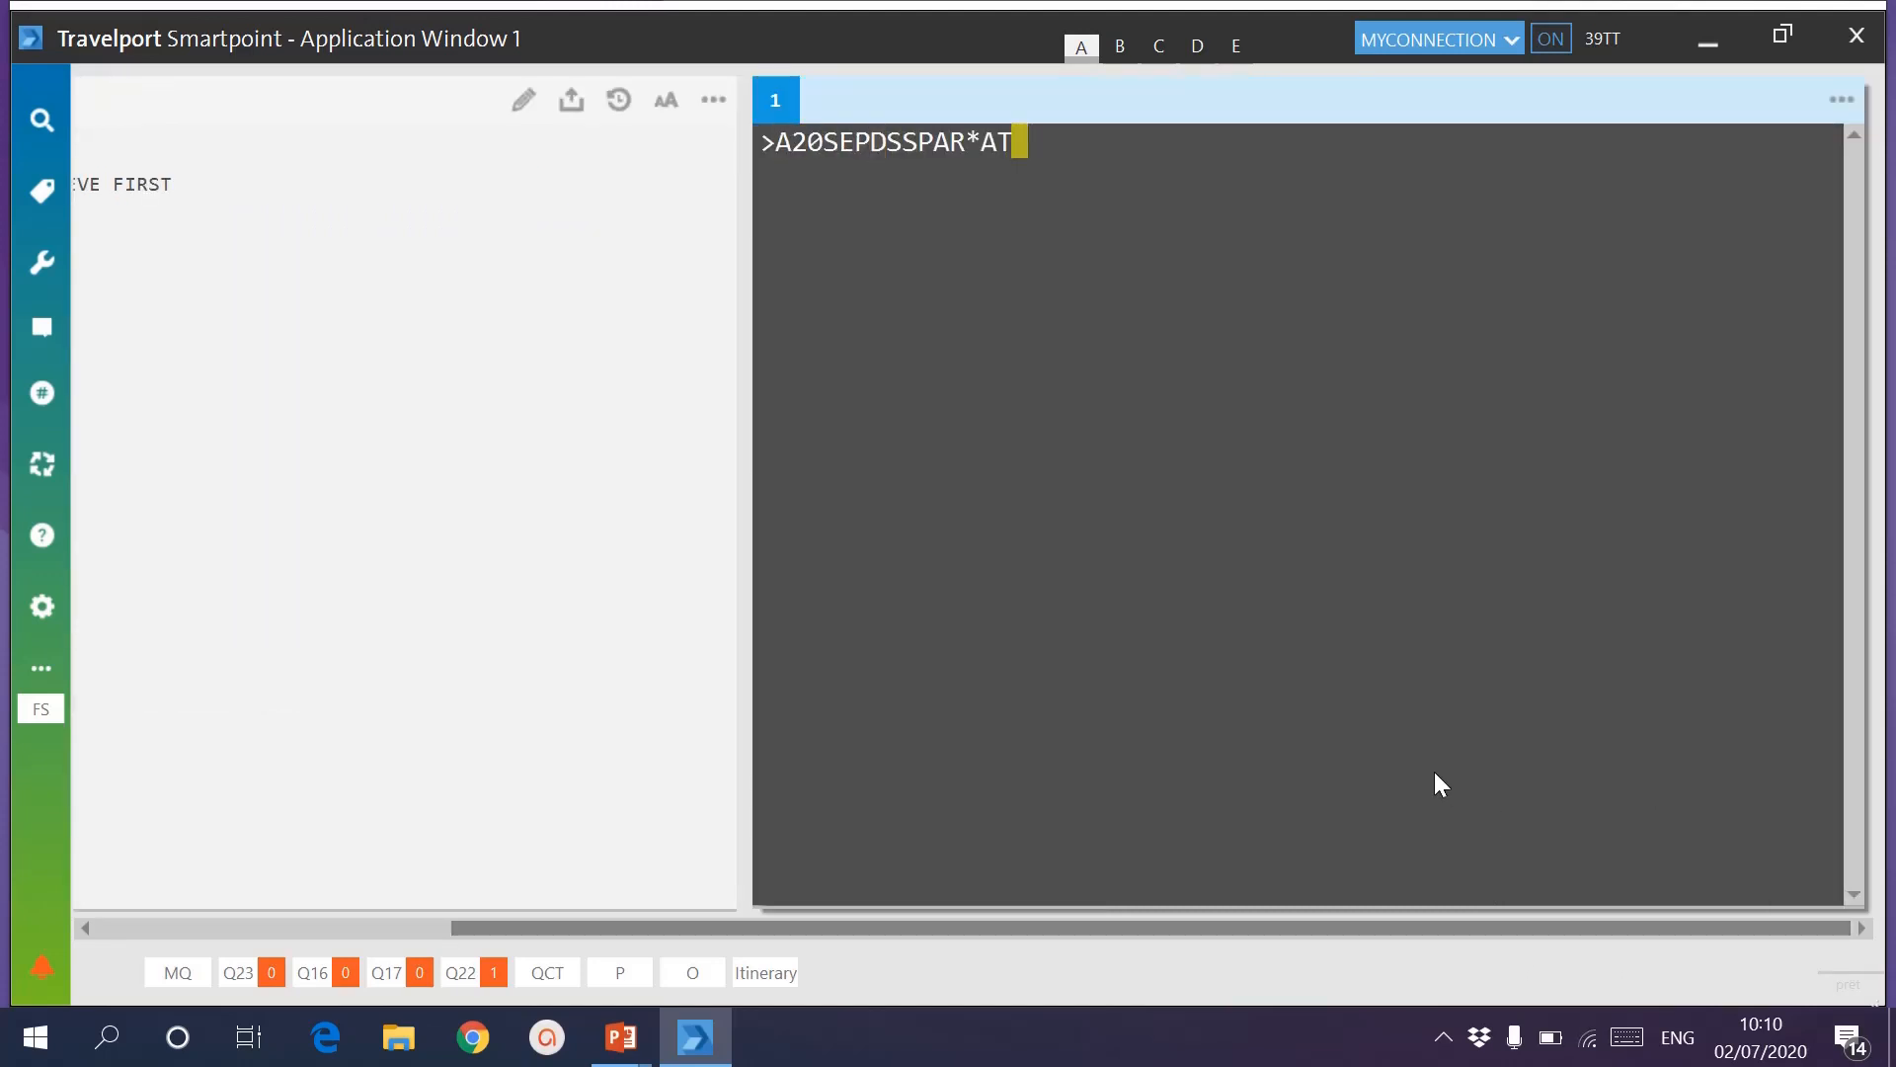
{"action": "type", "text": "+"}
{"action": "type", "text": "16"}
{"action": "type", "text": "0CT*"}
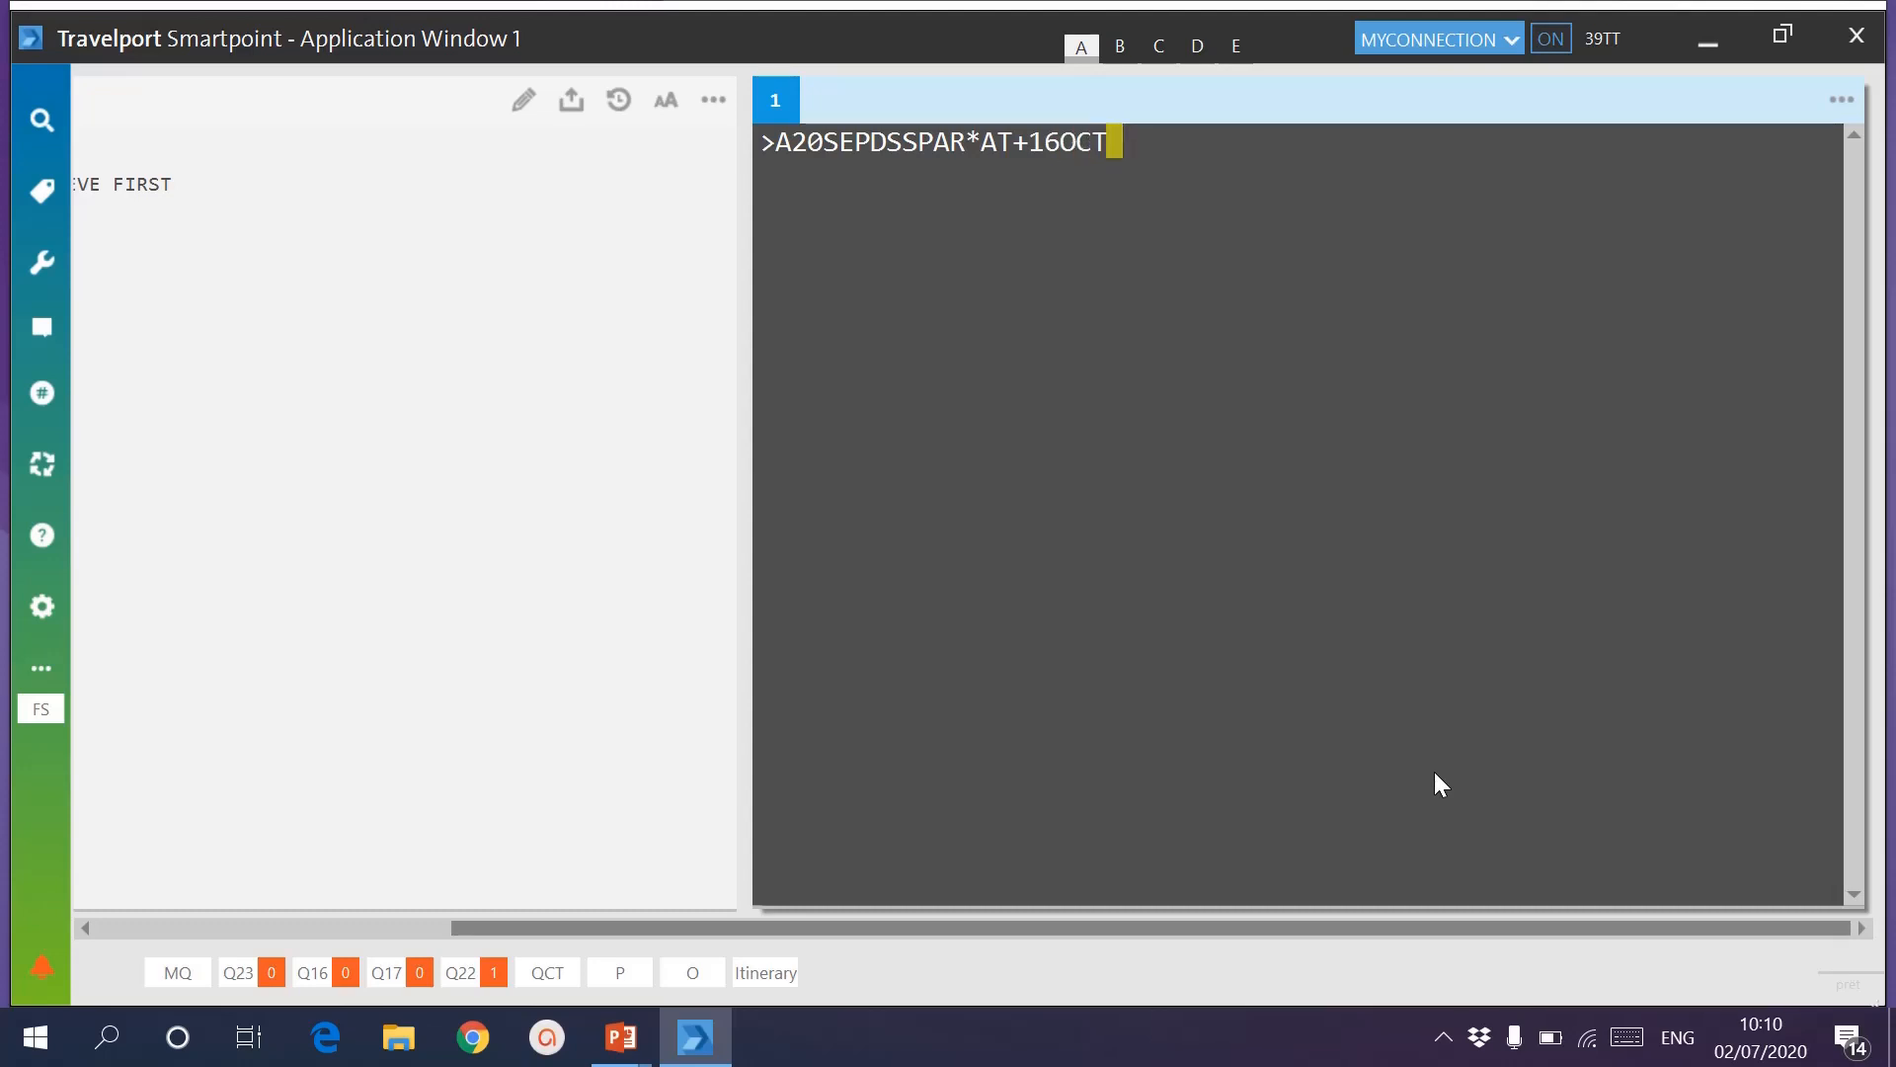
{"action": "type", "text": "AT"}
{"action": "key", "text": "Return"}
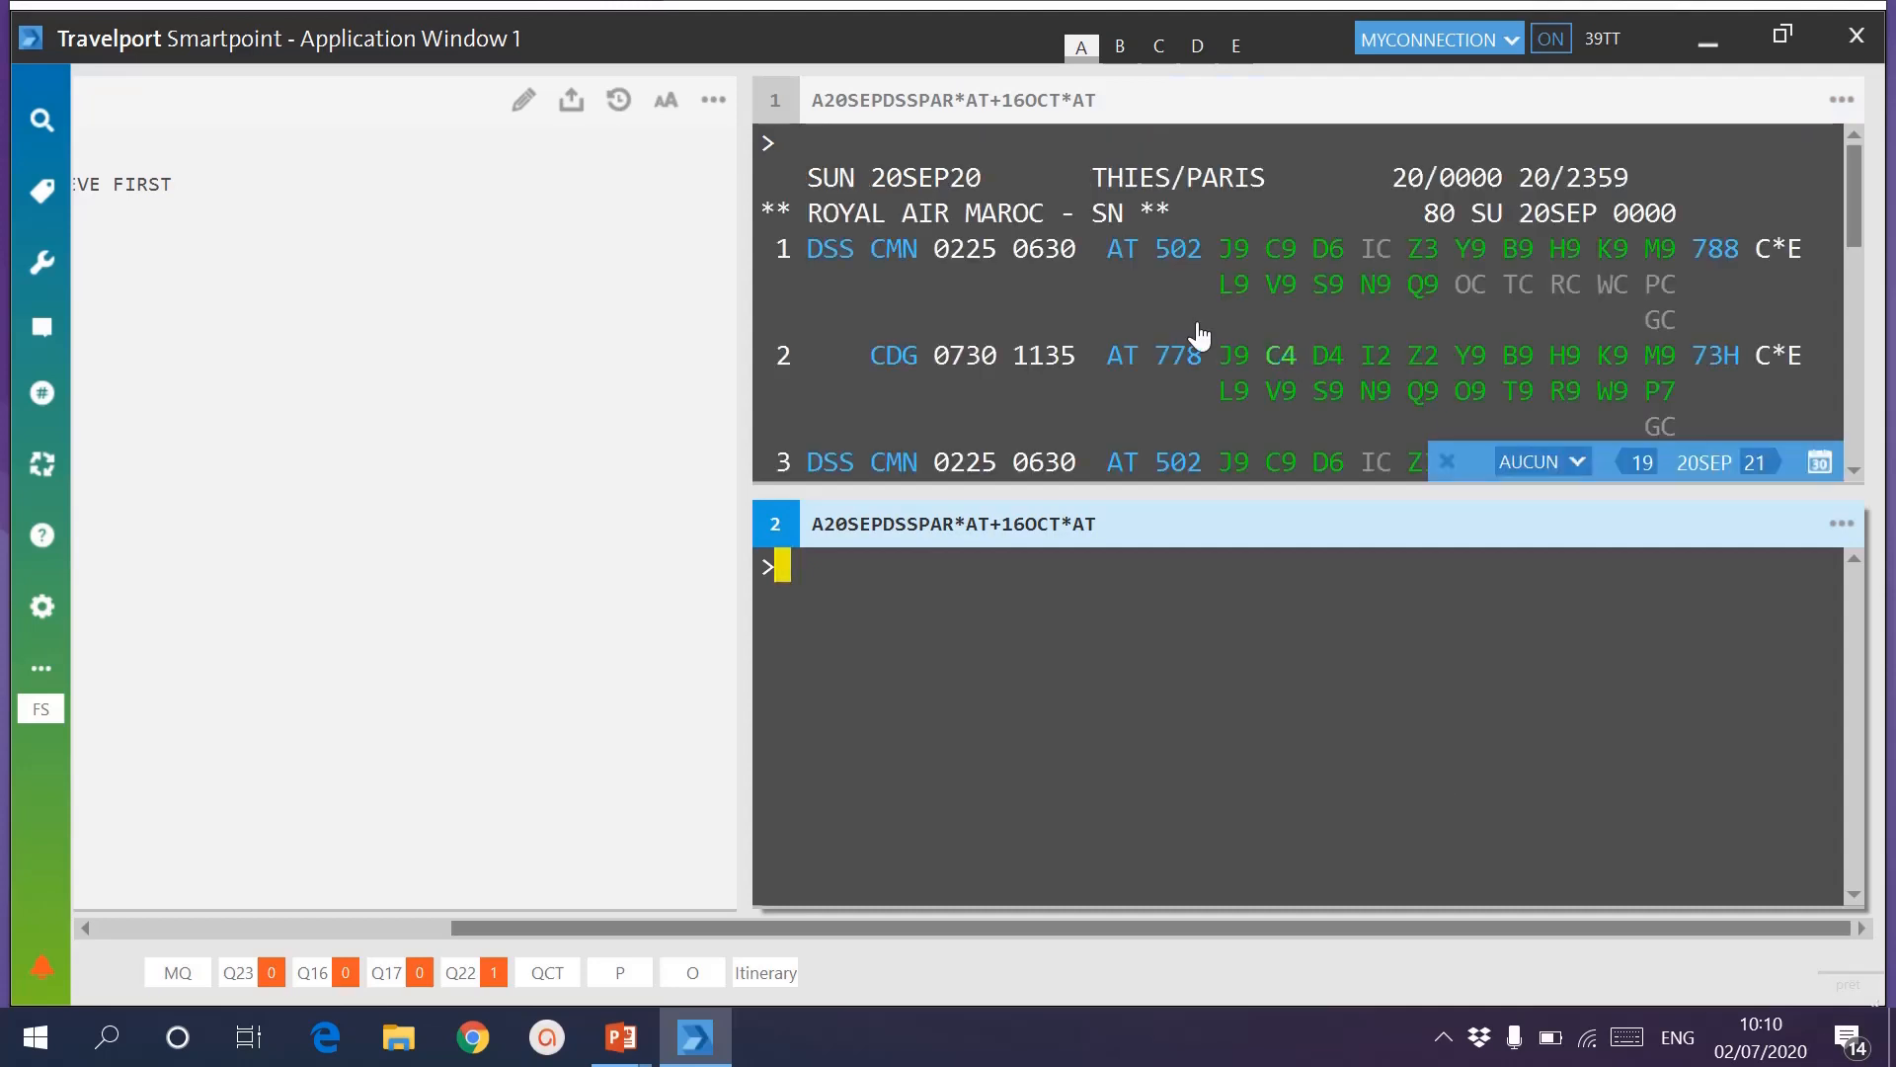
Begin the sale entry N1C1*+ in the outbound window, check the round-trip format on the PowerPoint slide, and return to Smartpoint.
{"action": "left_click", "coordinate": [788, 144]}
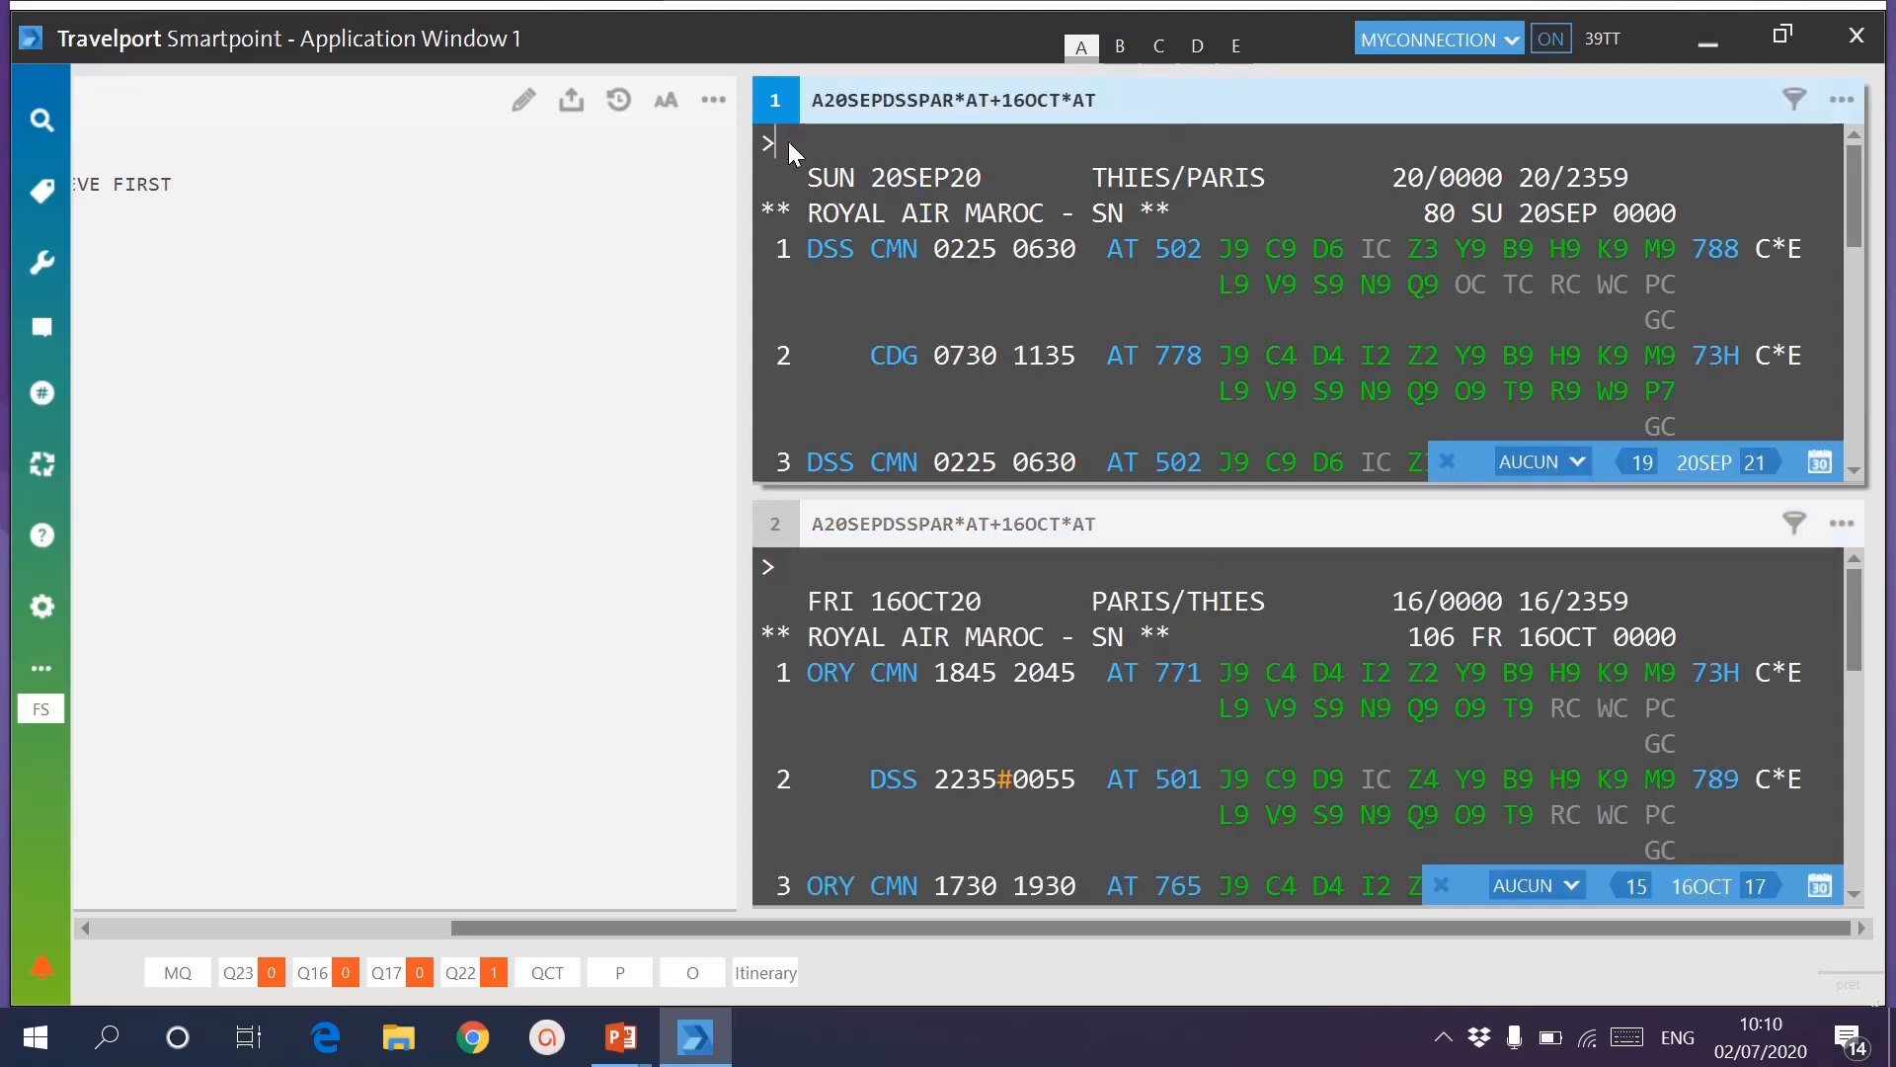
{"action": "type", "text": "N1C1*"}
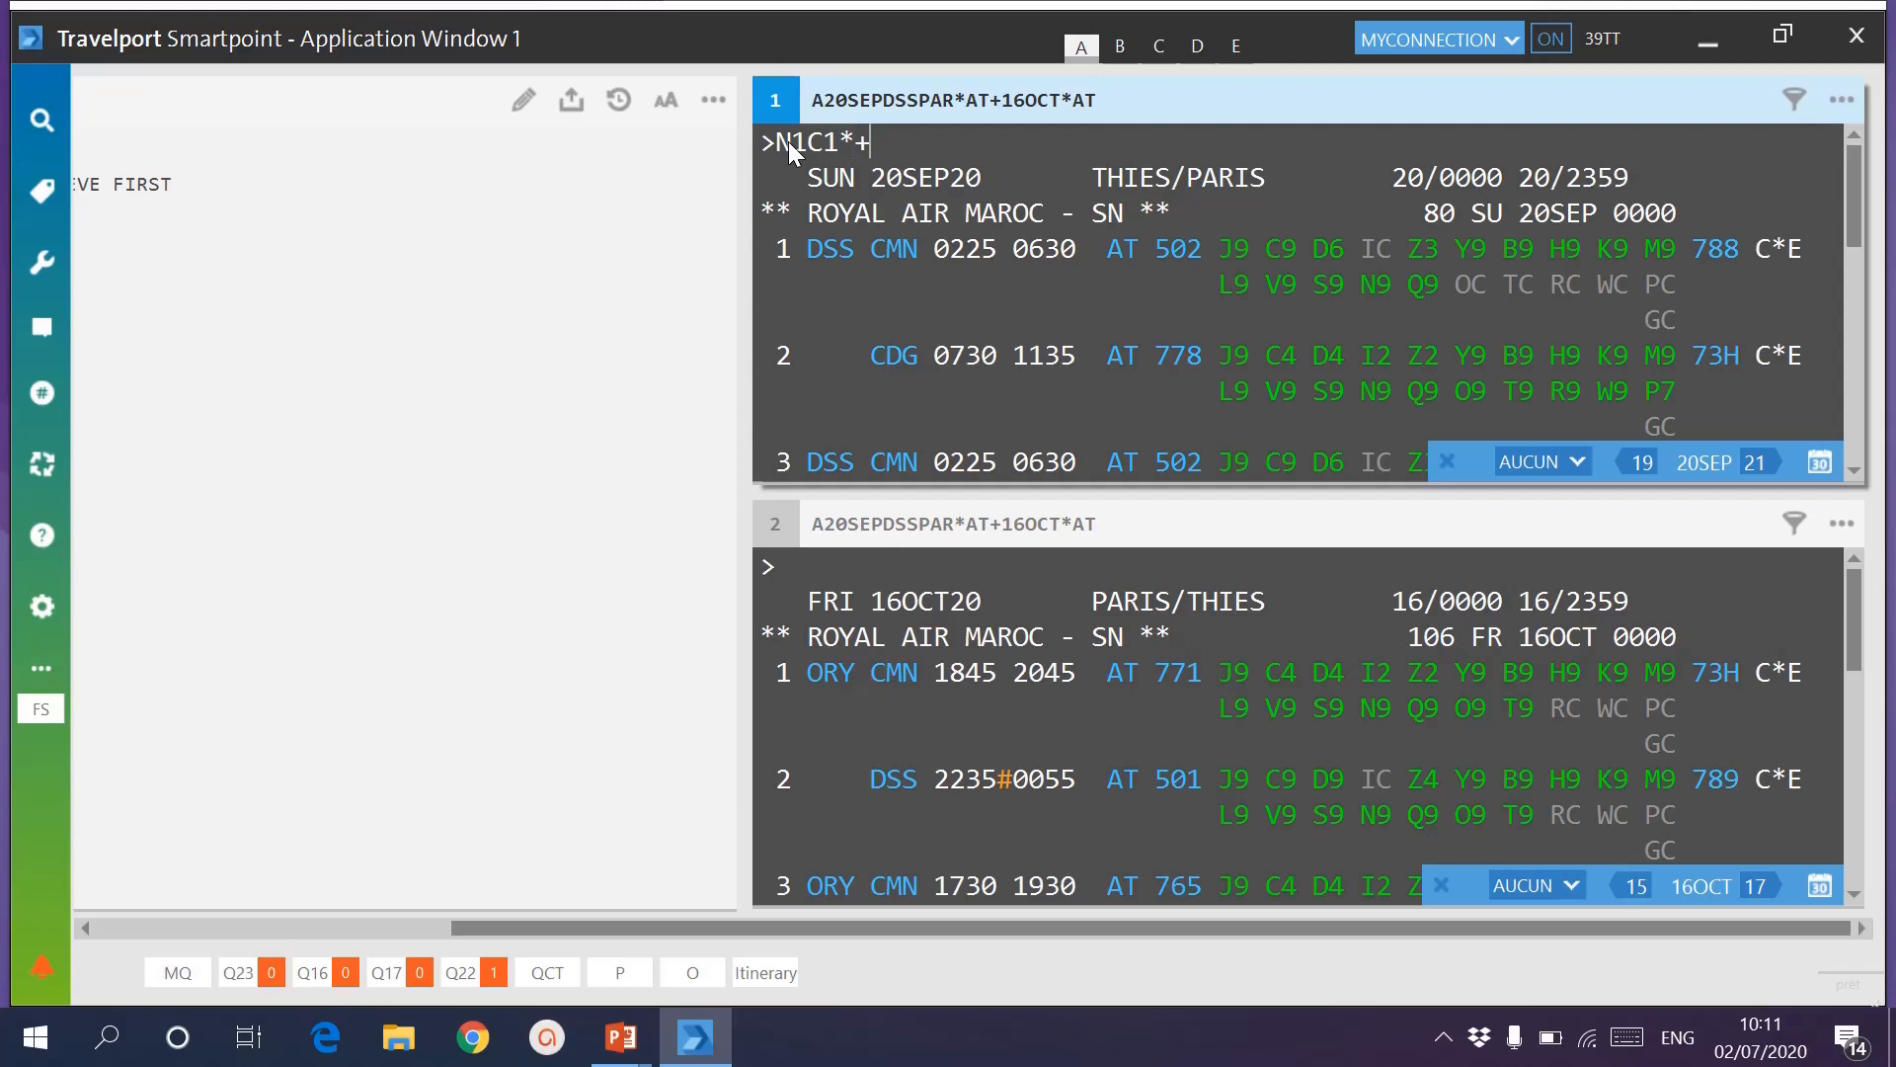
{"action": "type", "text": "+"}
{"action": "mouse_move", "coordinate": [632, 1045]}
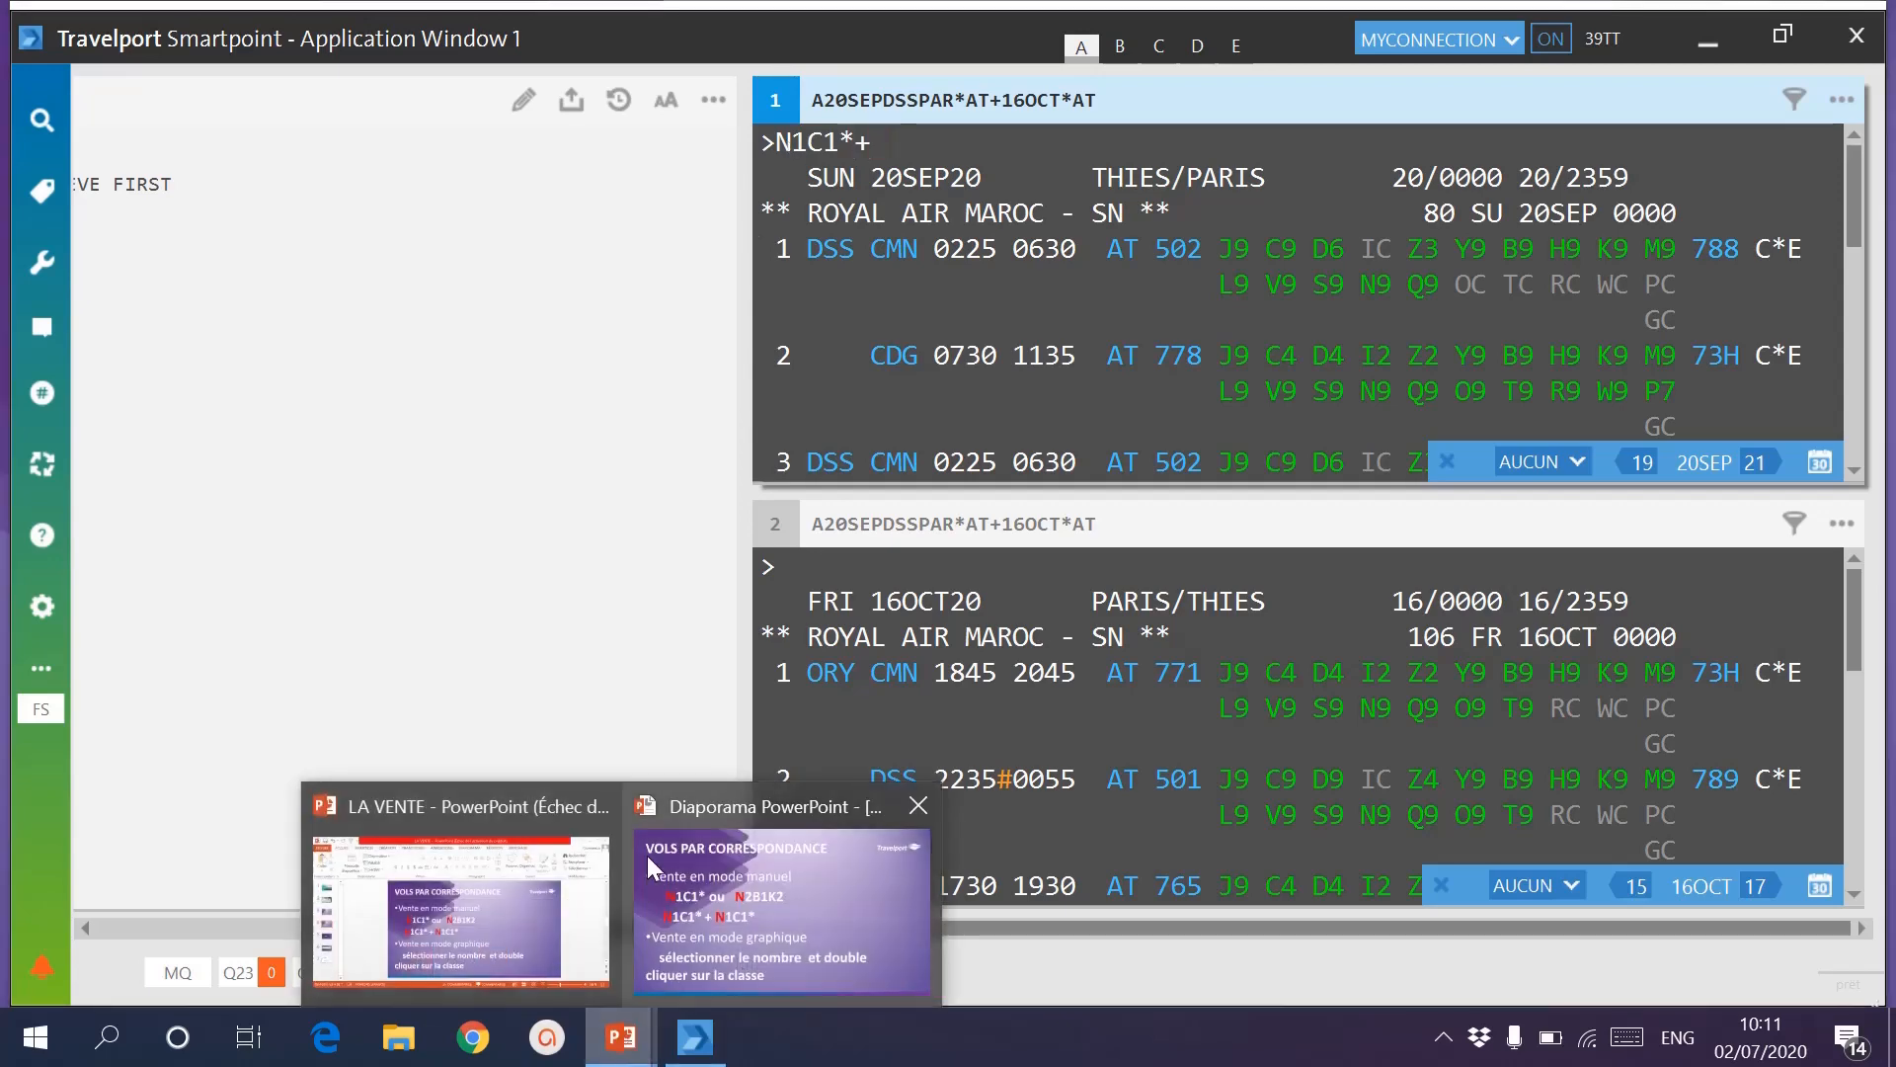
{"action": "left_click", "coordinate": [728, 898]}
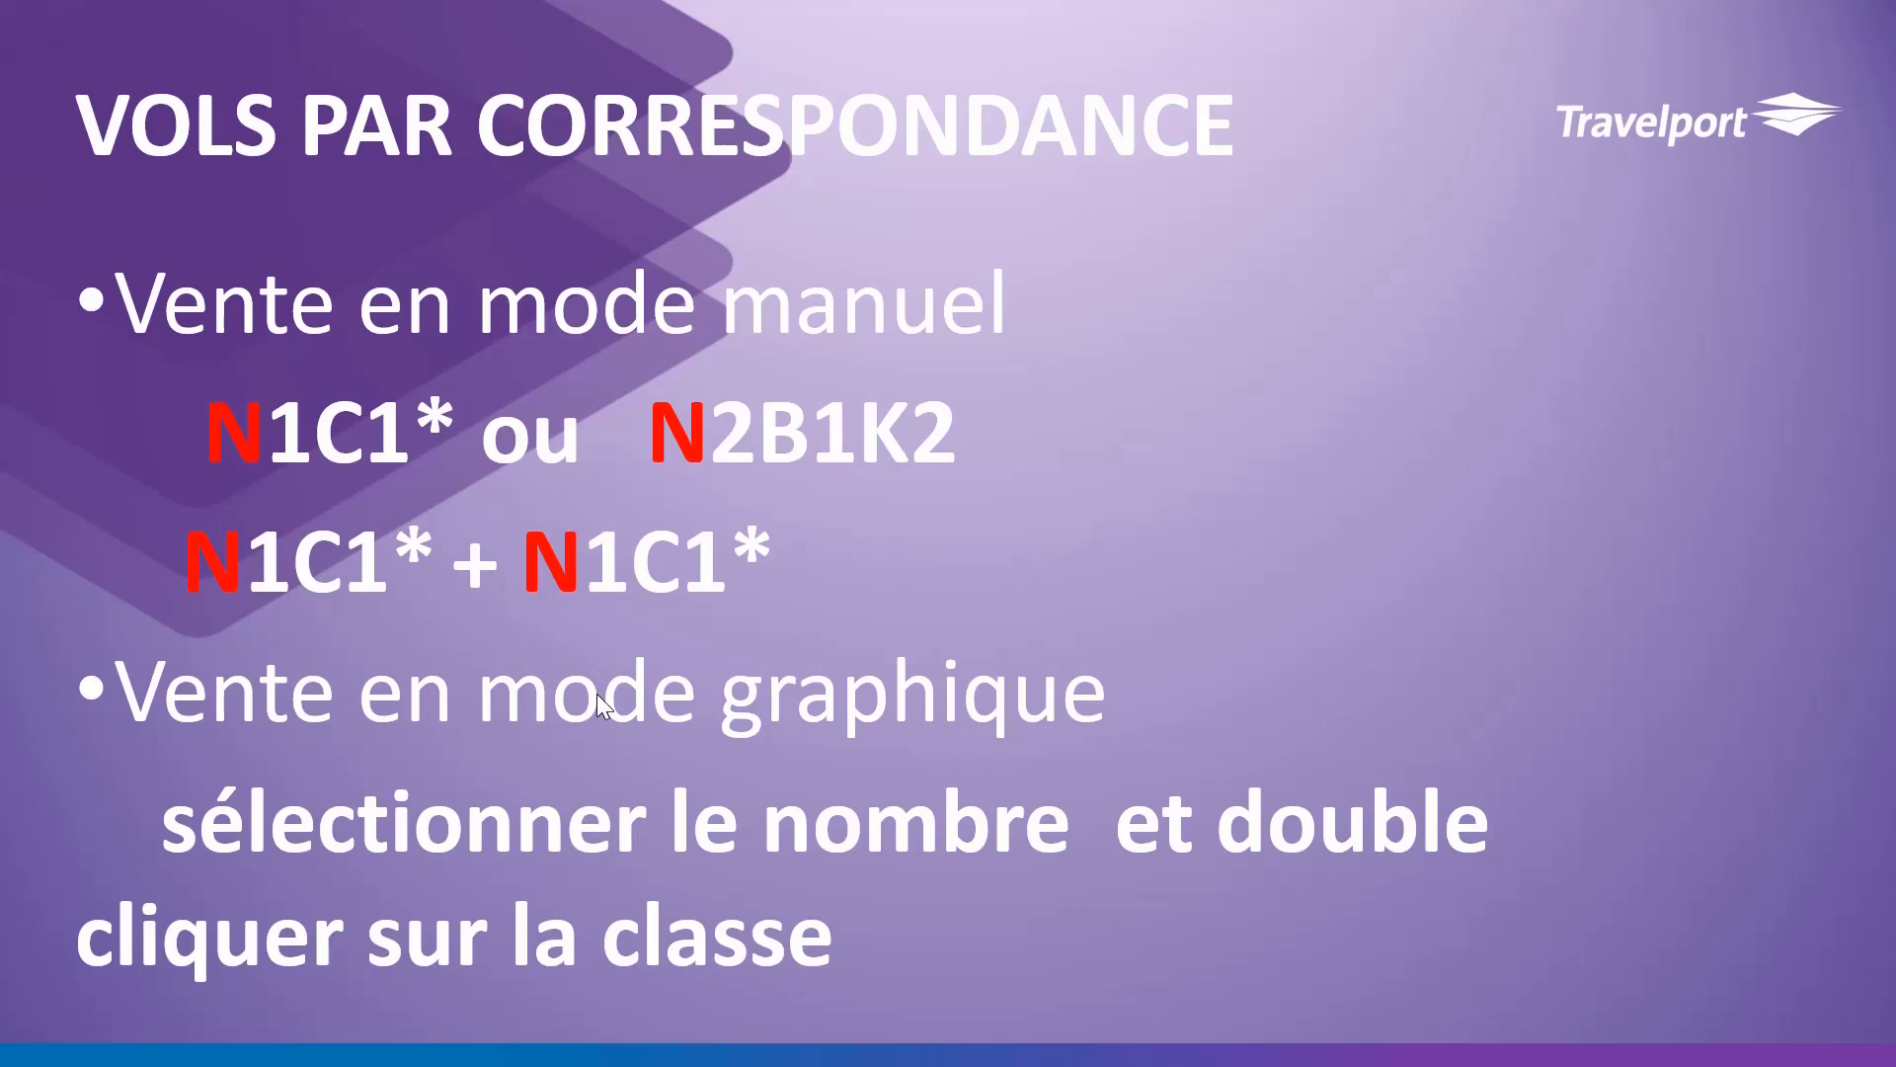
{"action": "key", "text": "super"}
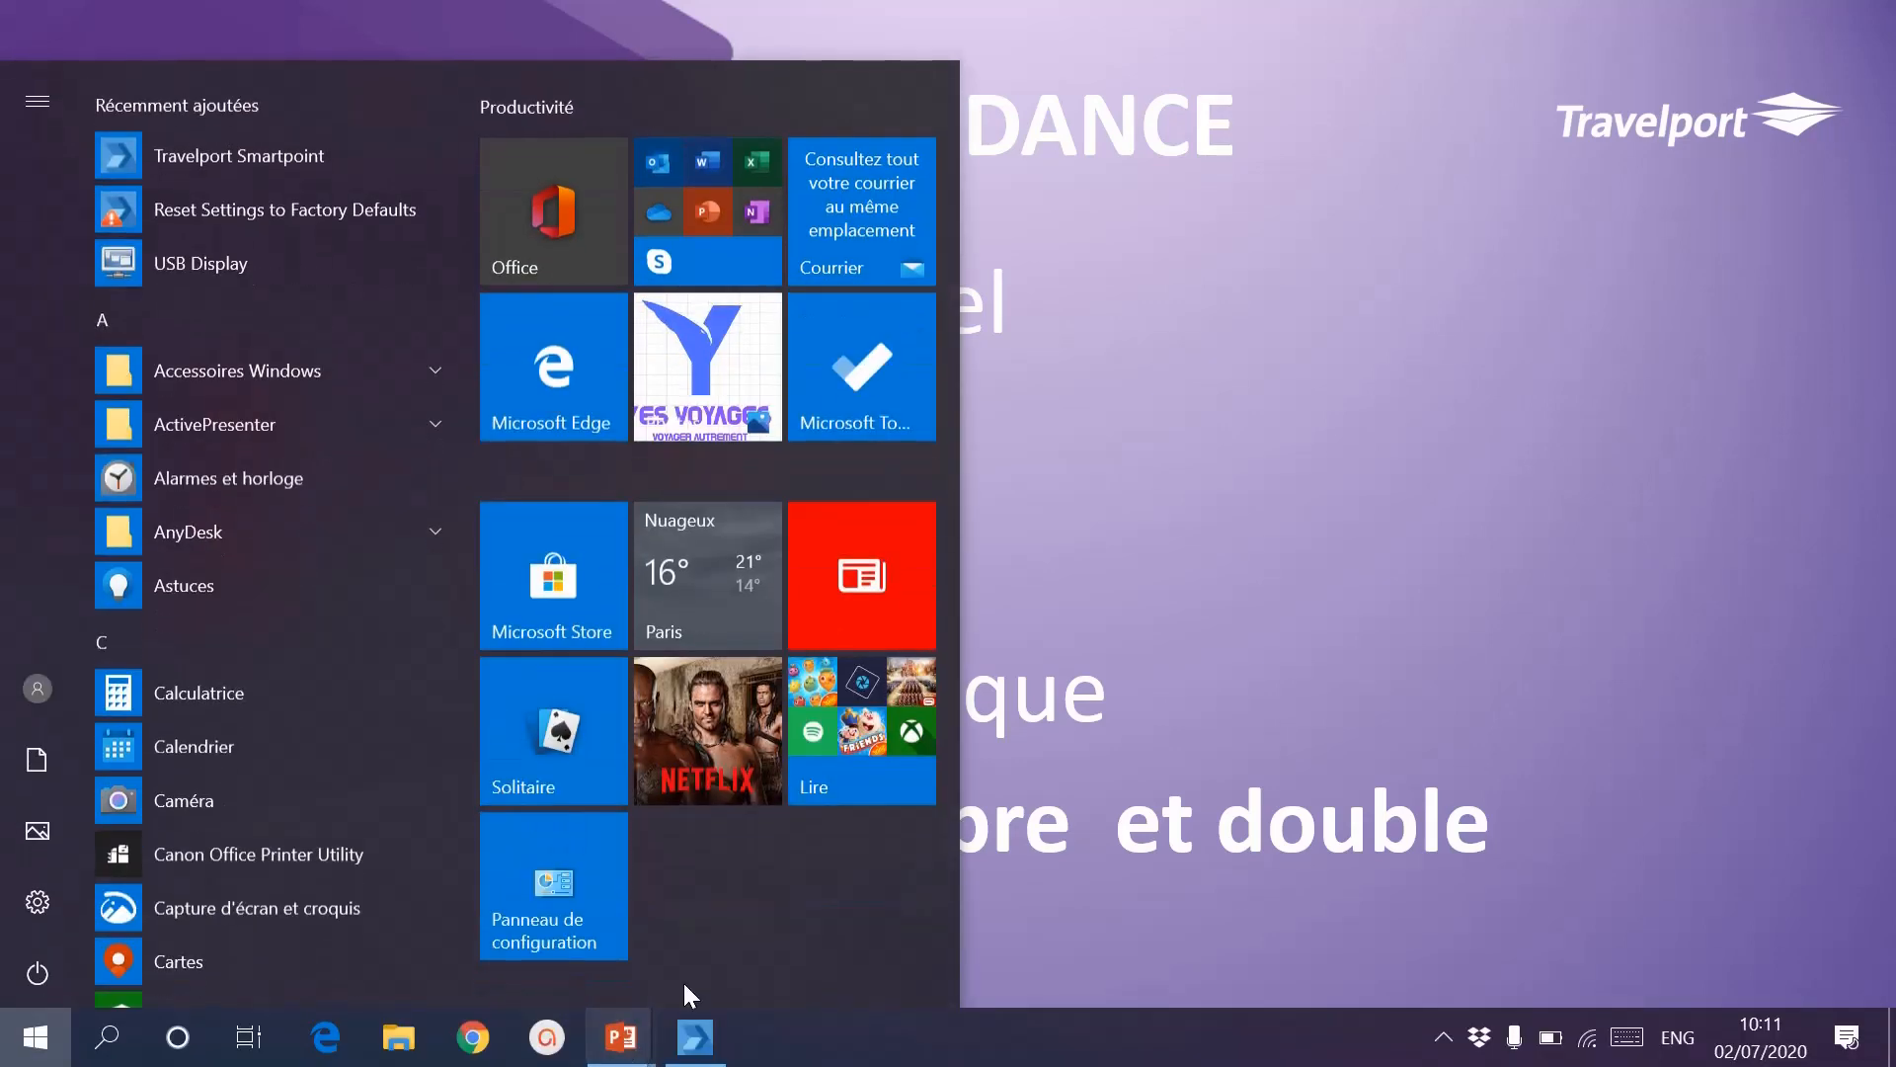
{"action": "left_click", "coordinate": [696, 1035]}
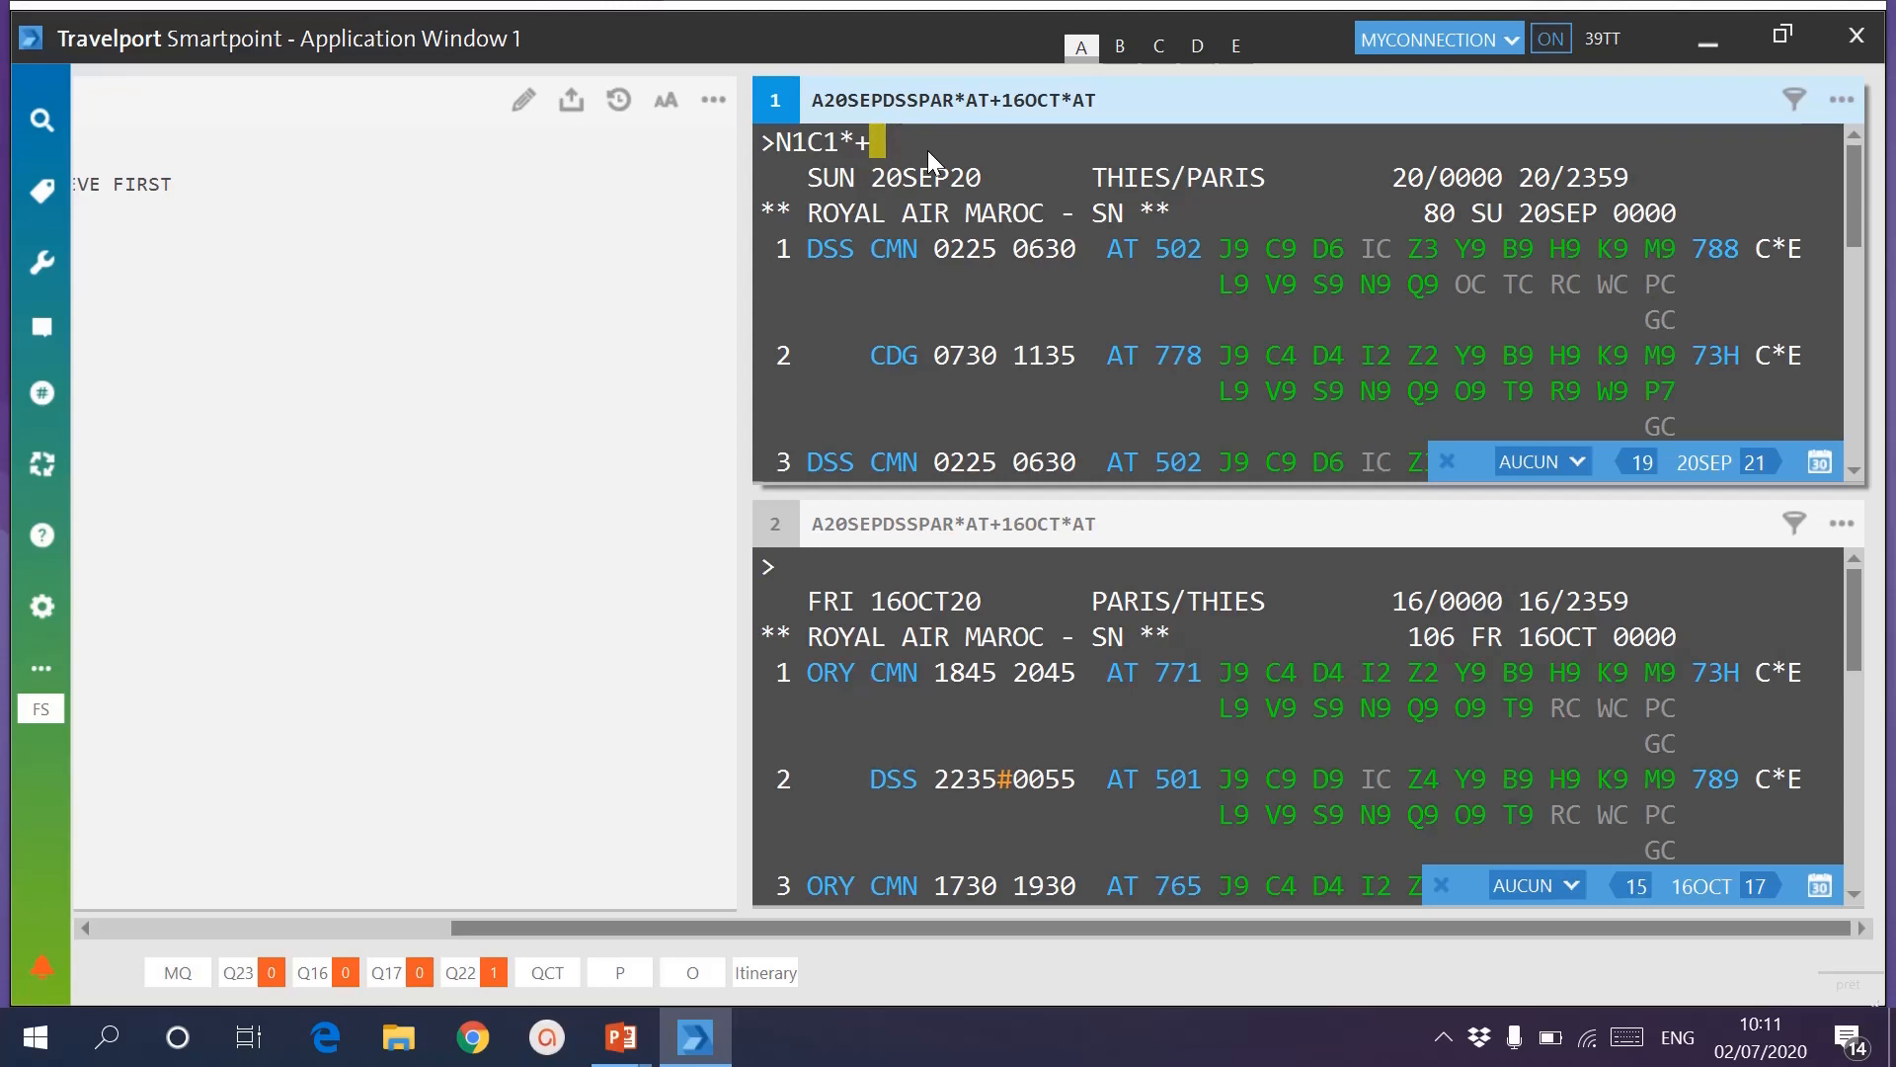
Complete and send the round-trip sale entry as N1C1*+N1Y1, and review the PNR.
{"action": "type", "text": "N"}
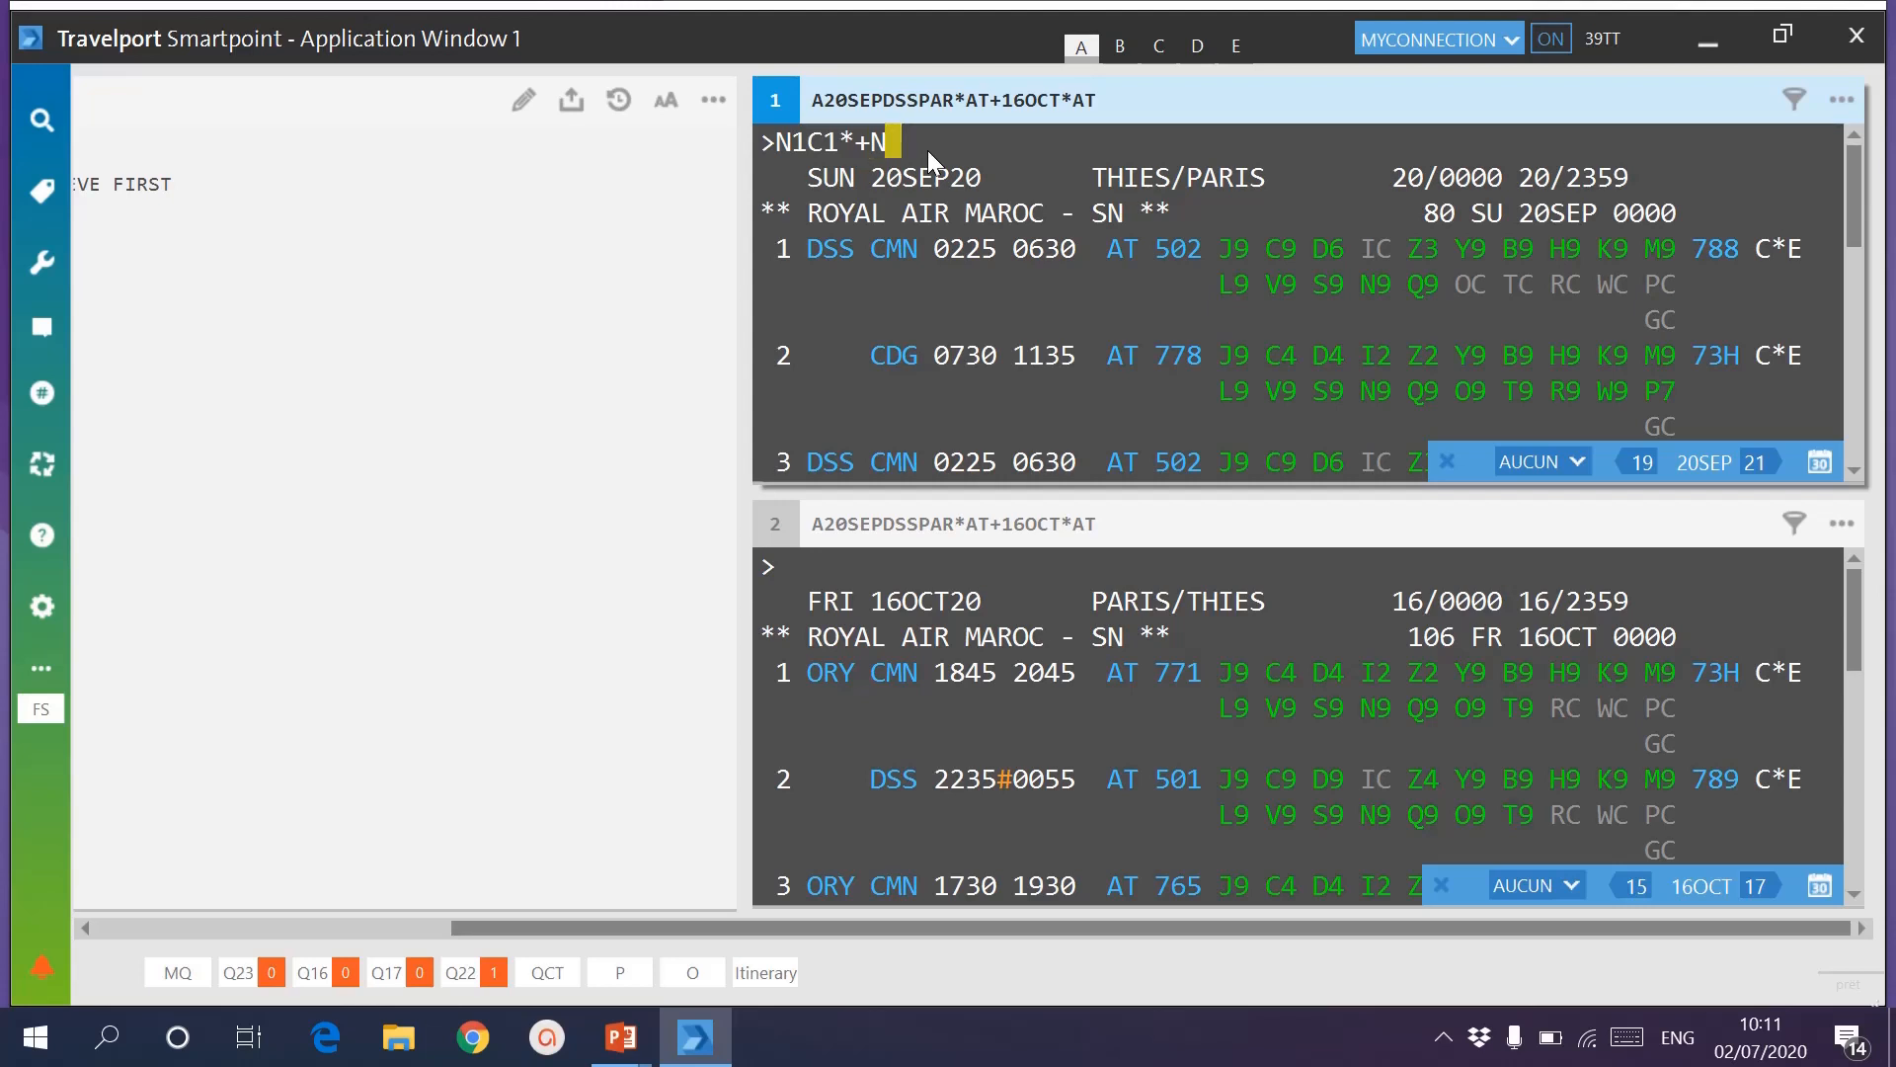
{"action": "type", "text": "1Y1"}
{"action": "key", "text": "Return"}
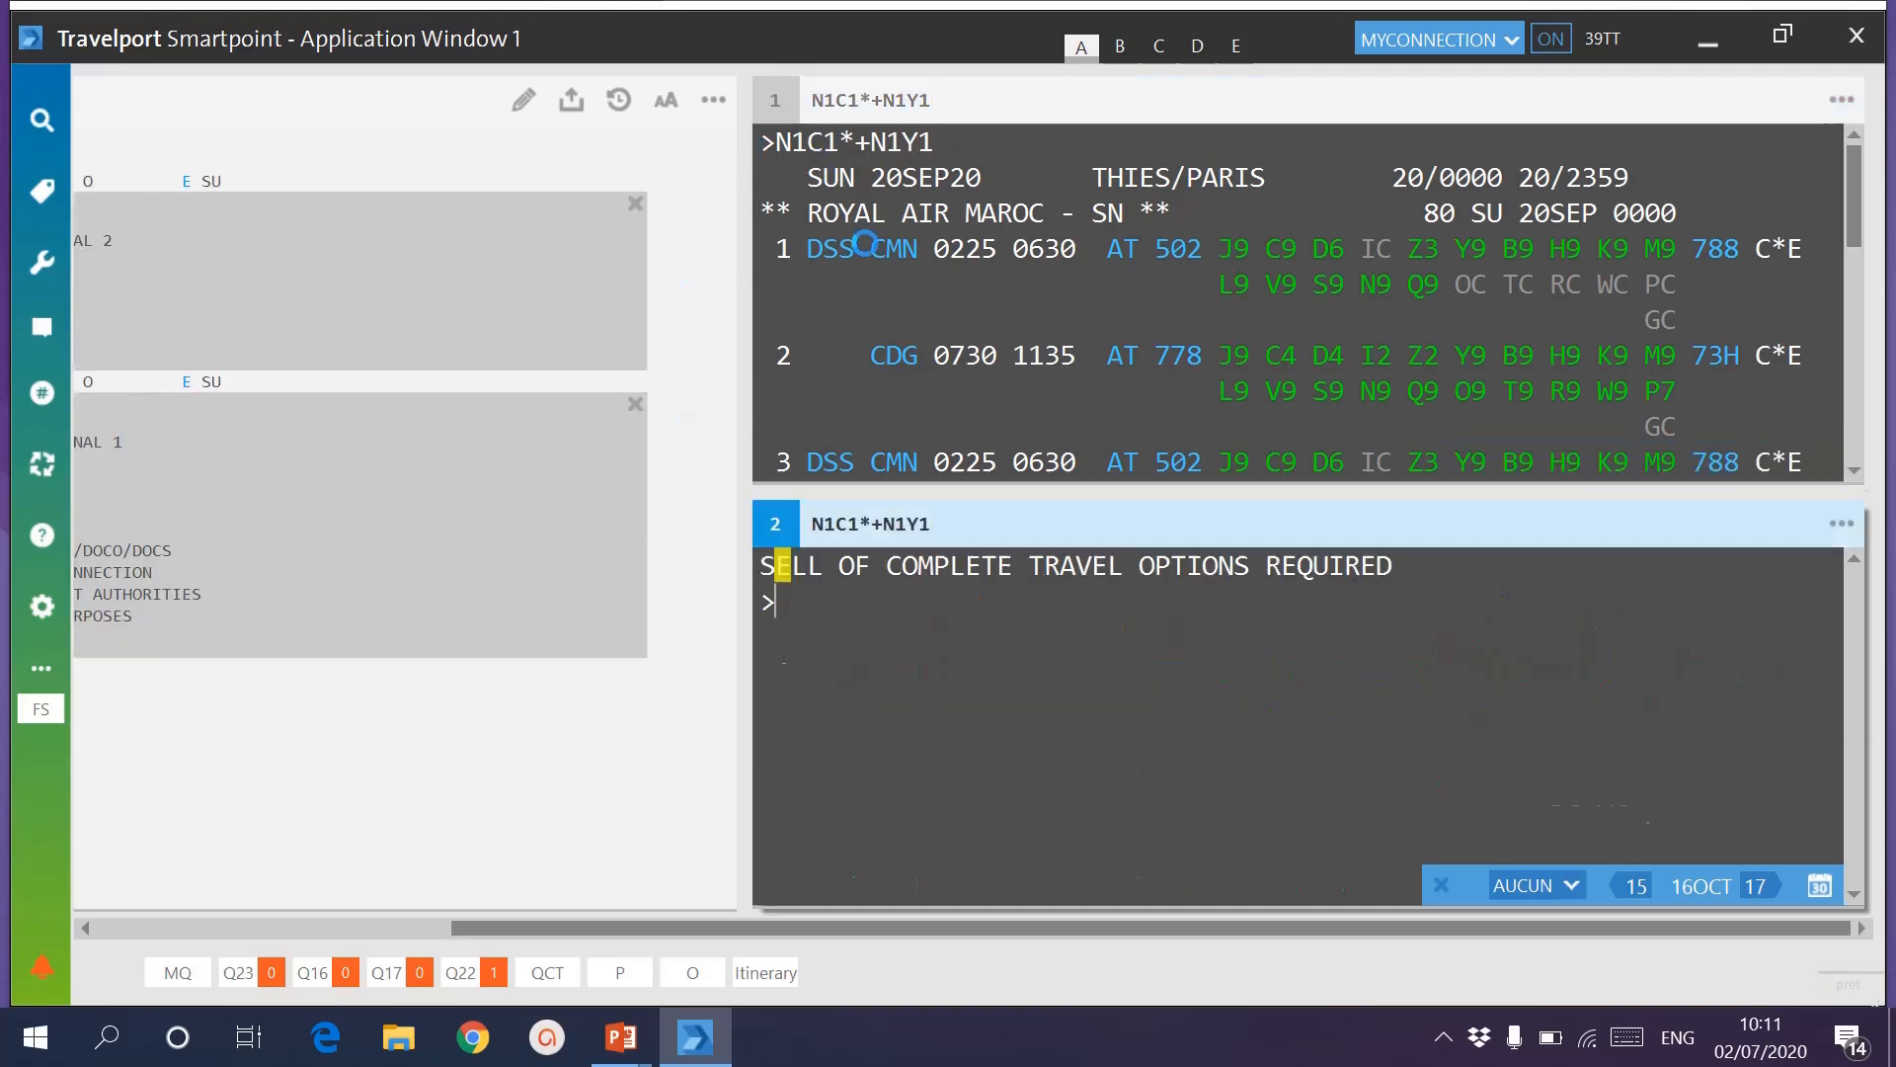
{"action": "left_click", "coordinate": [318, 932]}
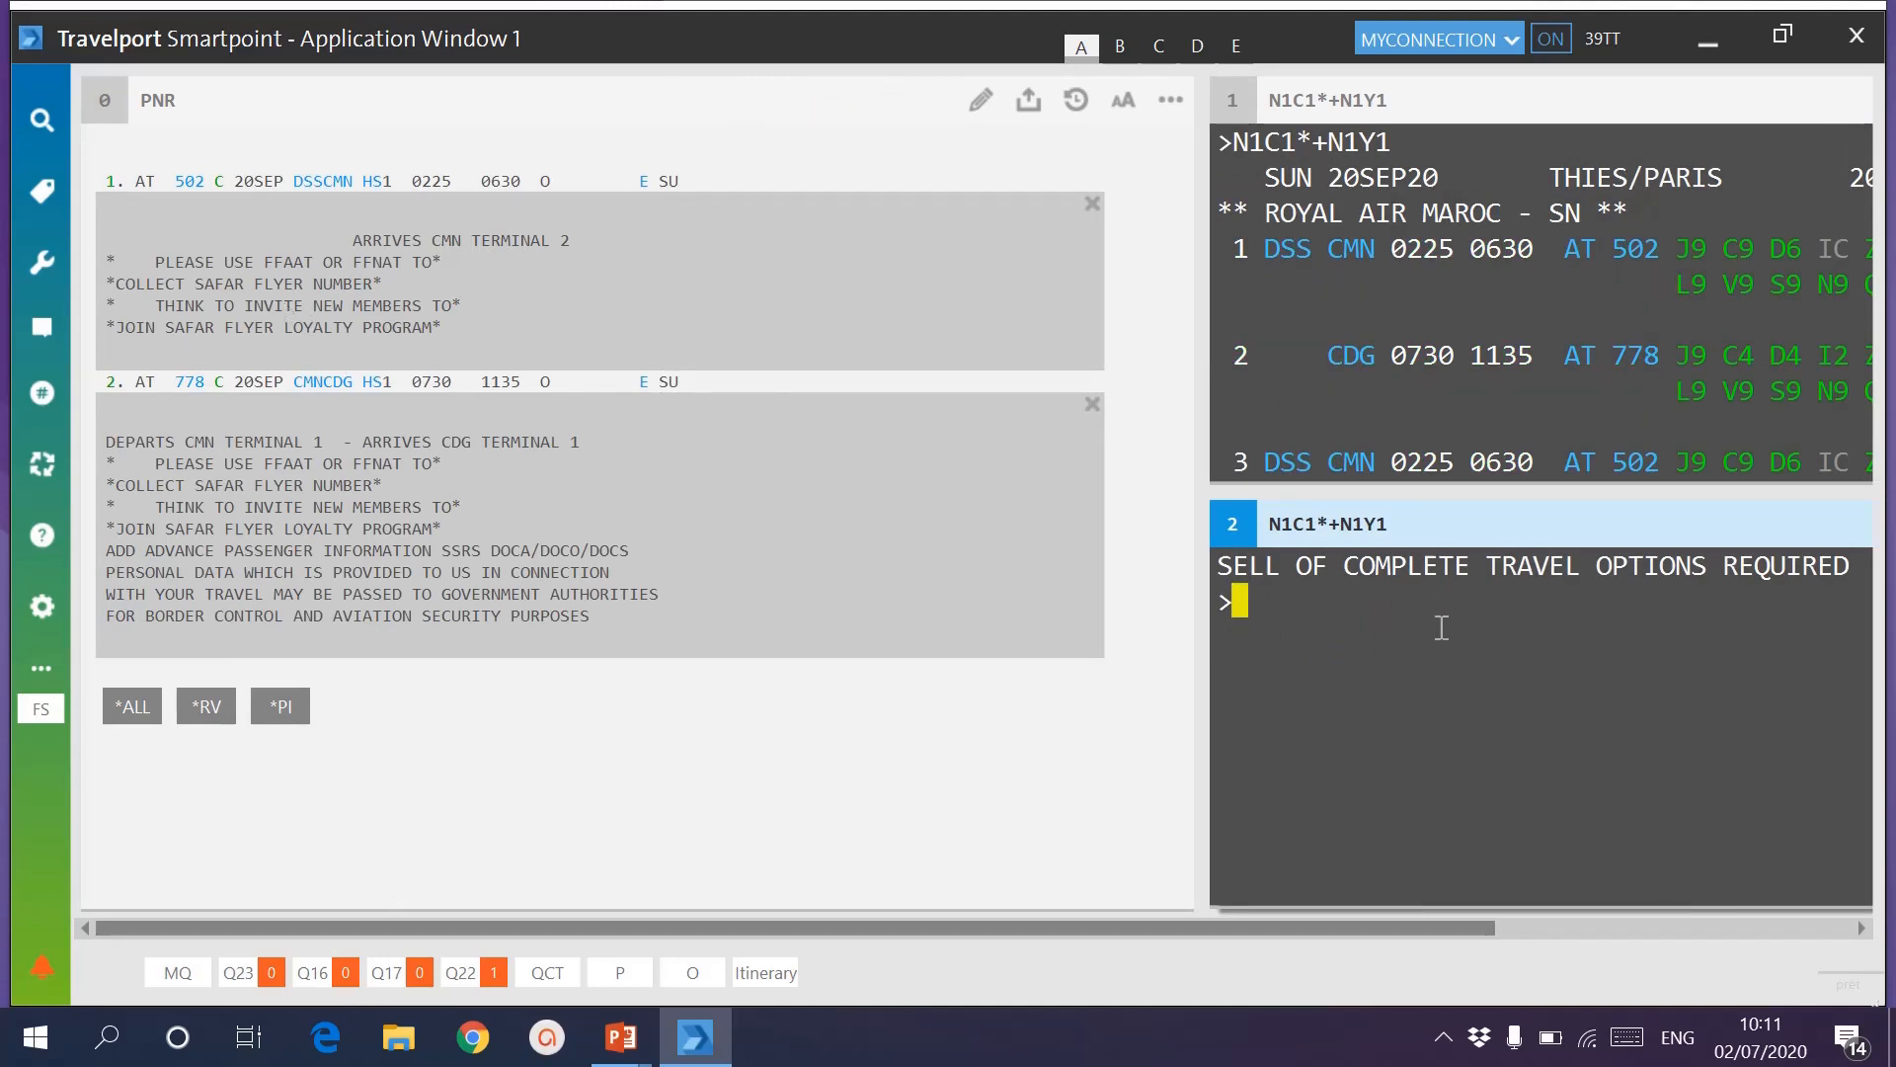
Correct the sale entry to N1C1*+N1Y1* and resend it to sell the complete class Y return connection.
{"action": "left_click", "coordinate": [1400, 139]}
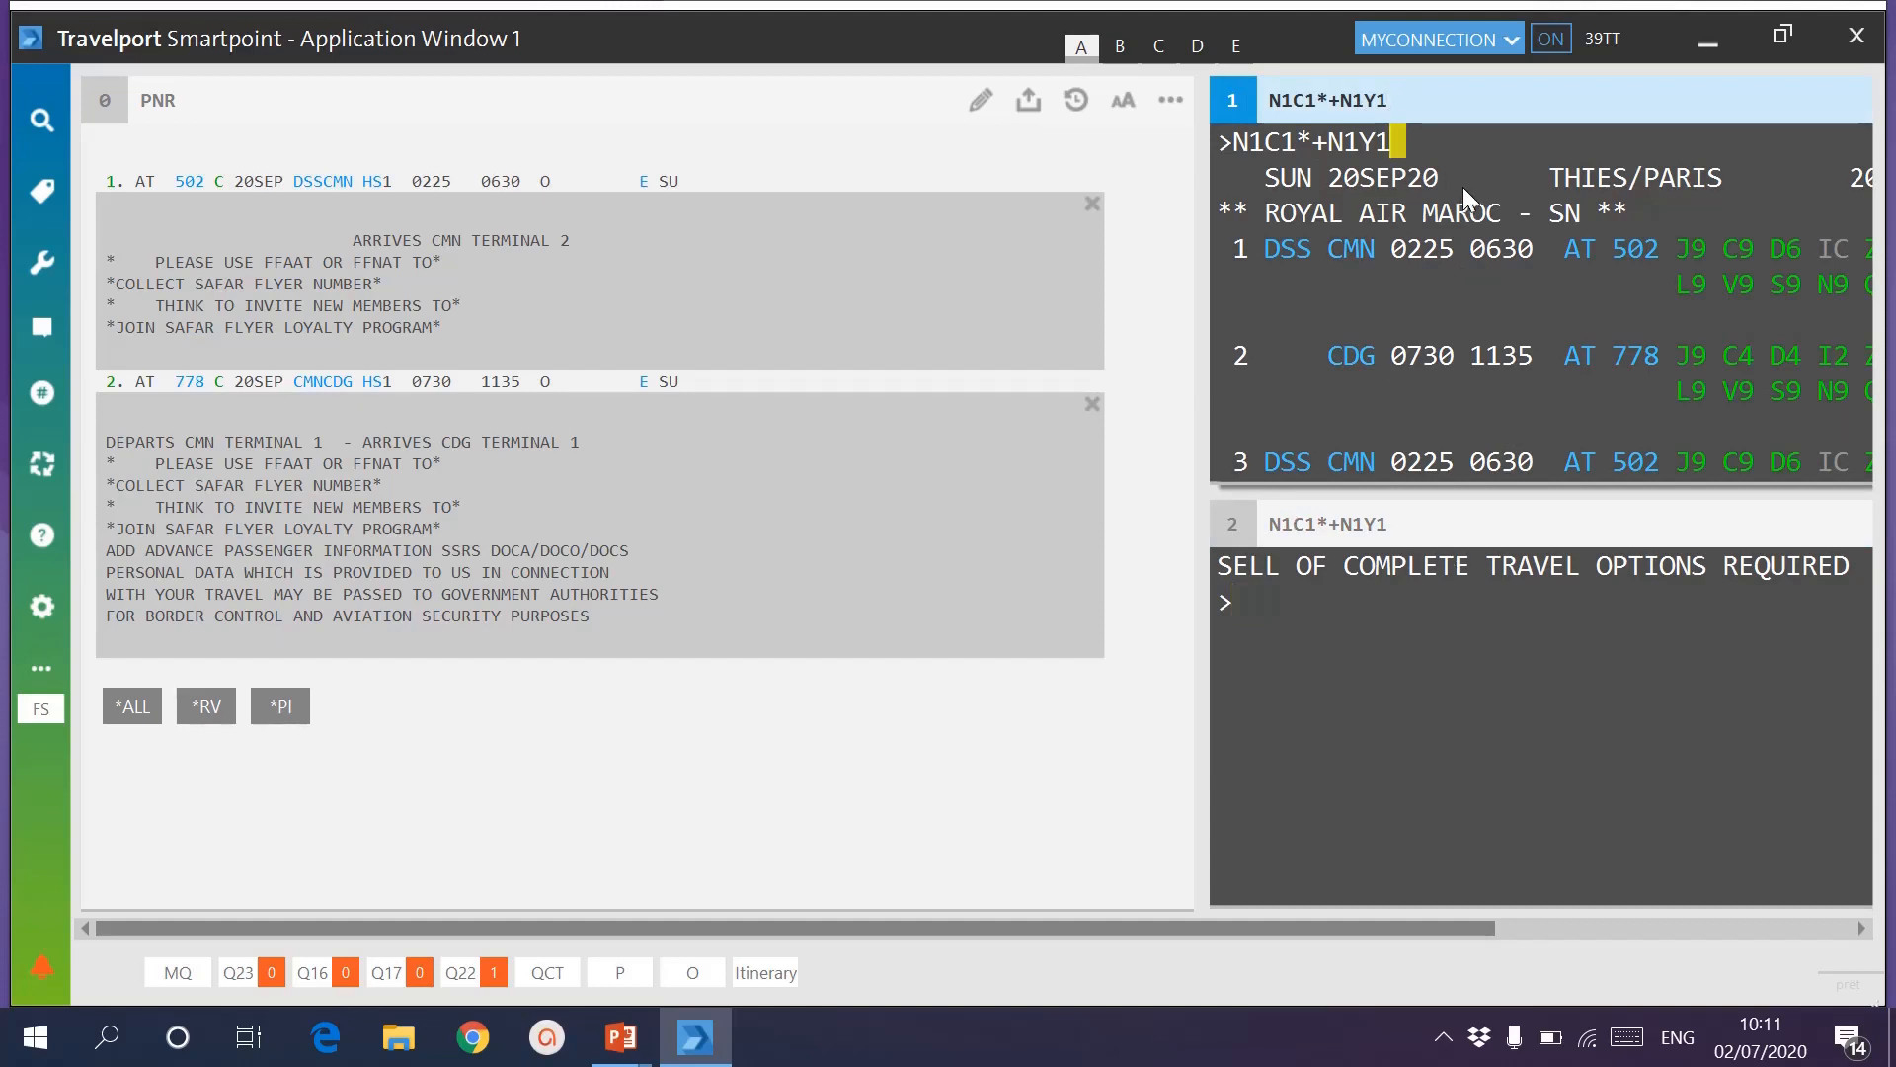
{"action": "type", "text": "*"}
{"action": "key", "text": "Return"}
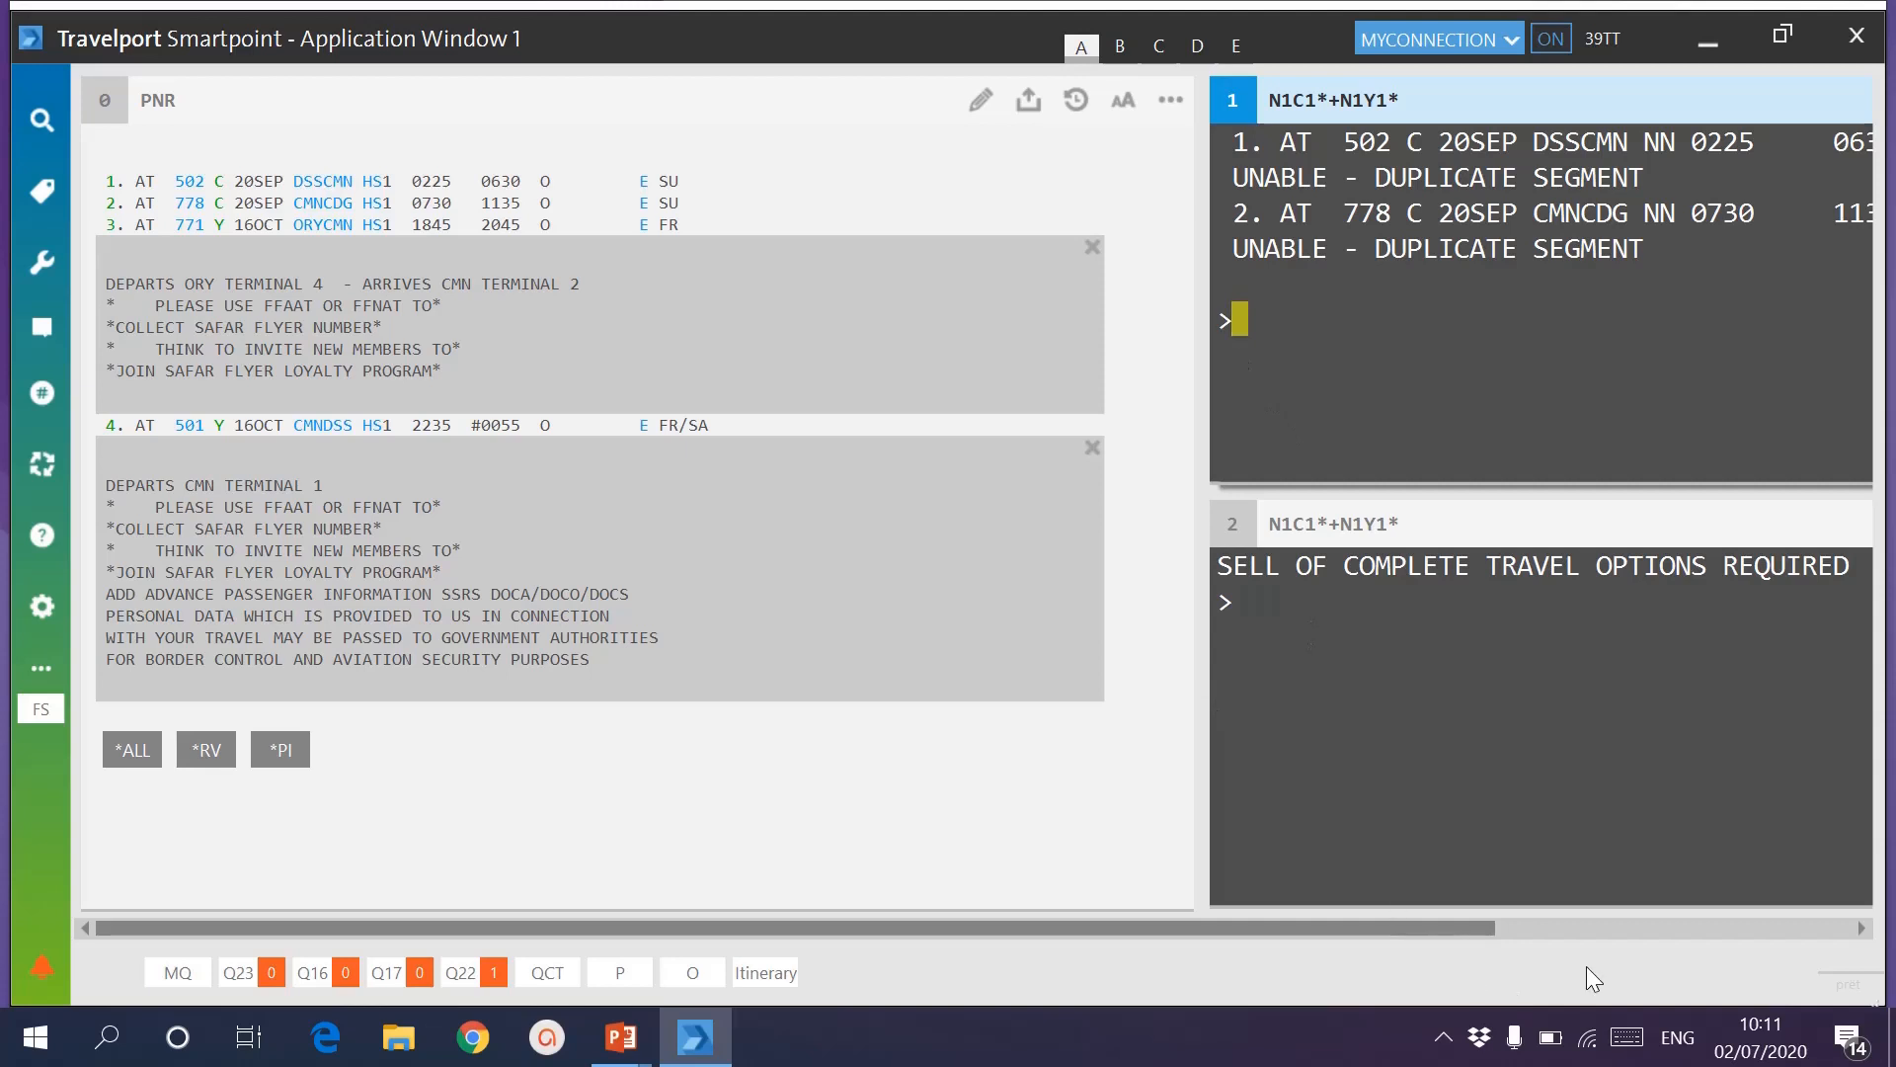
Delete the second terminal window containing the rejected return sale response.
{"action": "left_click", "coordinate": [1597, 928]}
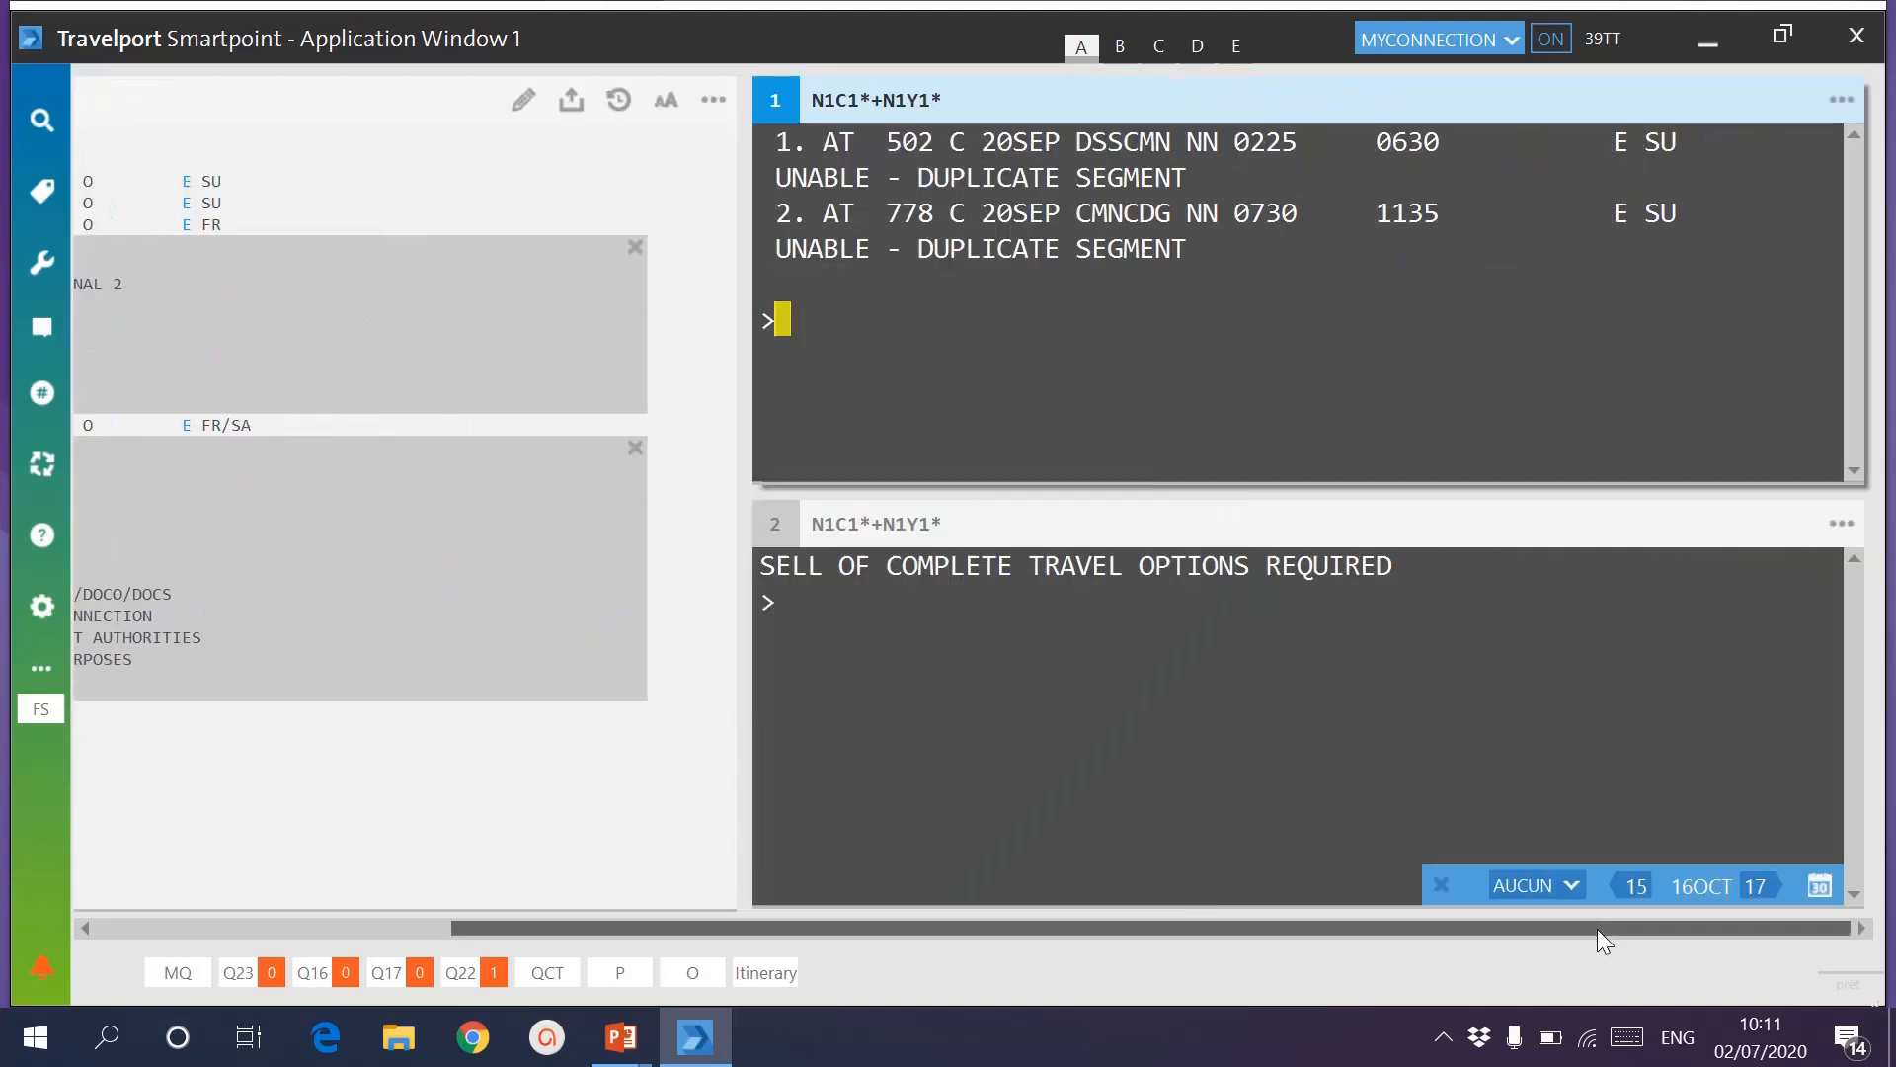
{"action": "left_click", "coordinate": [1840, 524]}
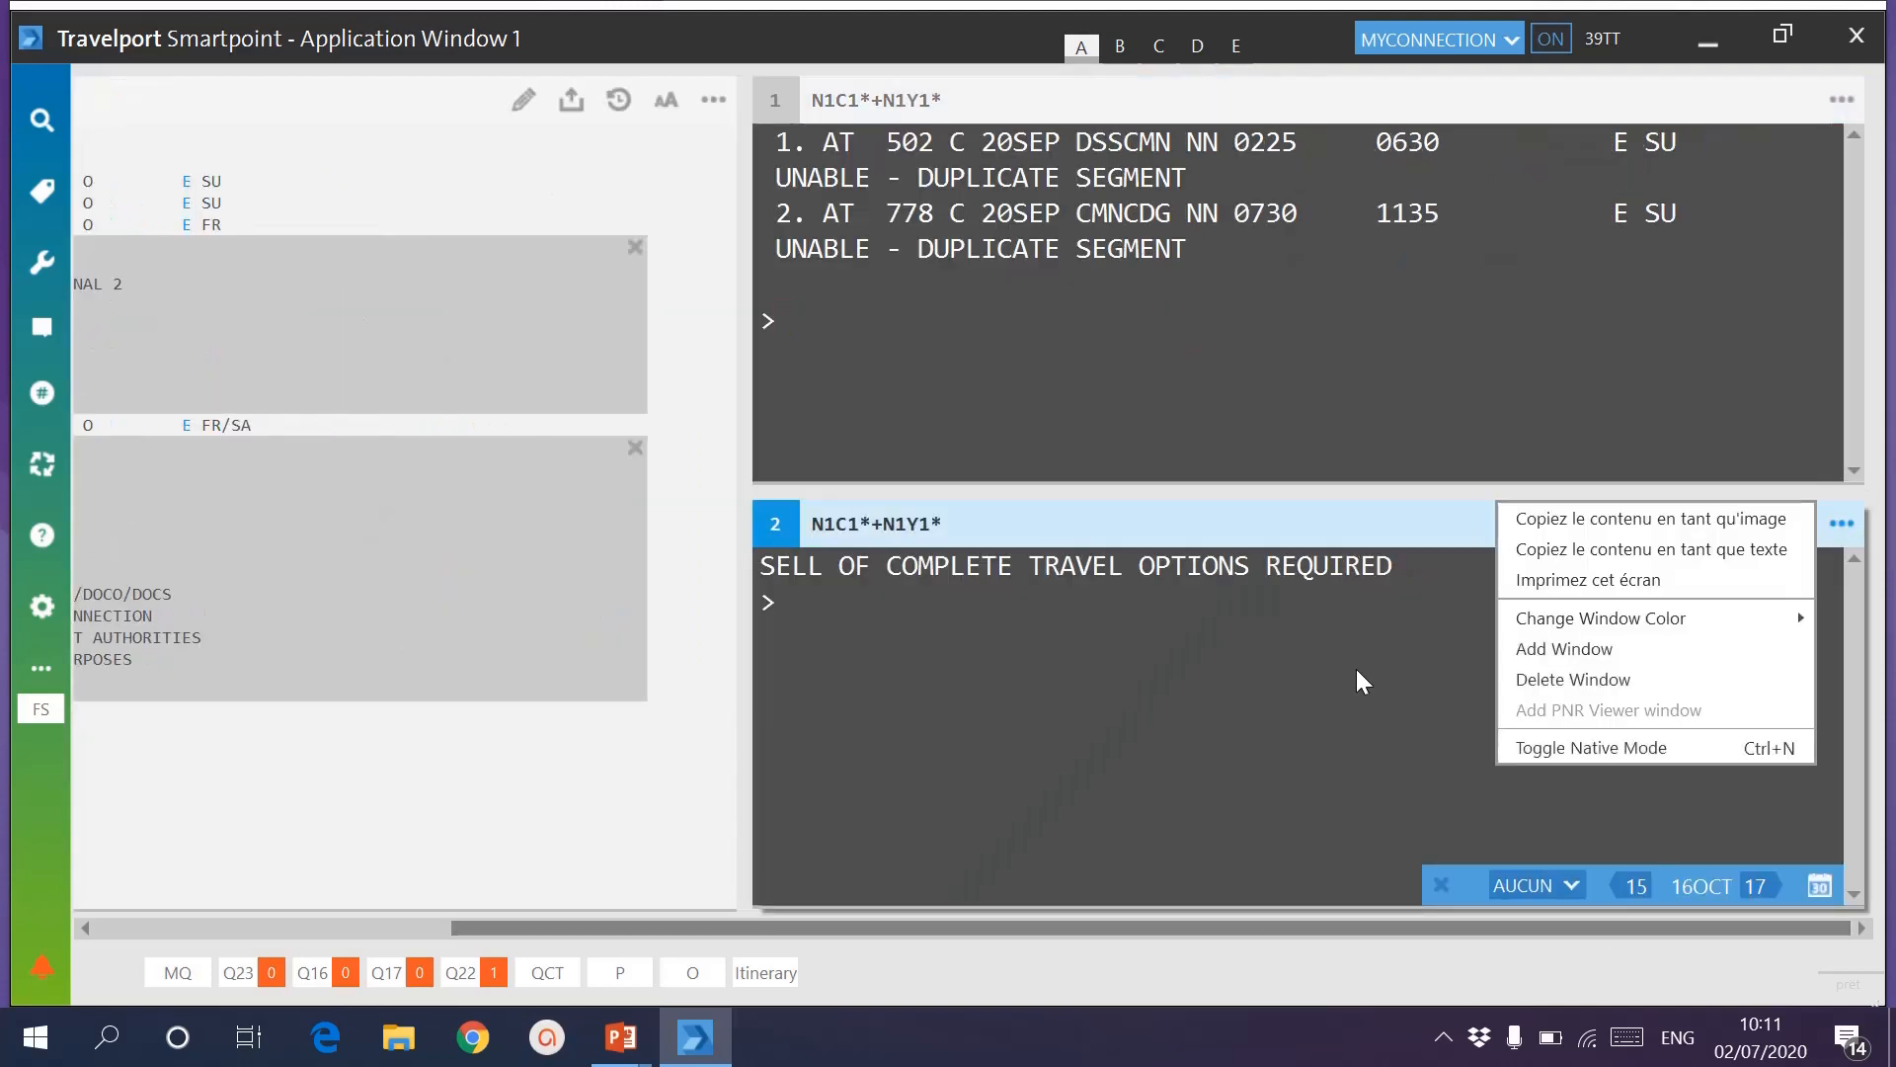
{"action": "left_click", "coordinate": [1533, 680]}
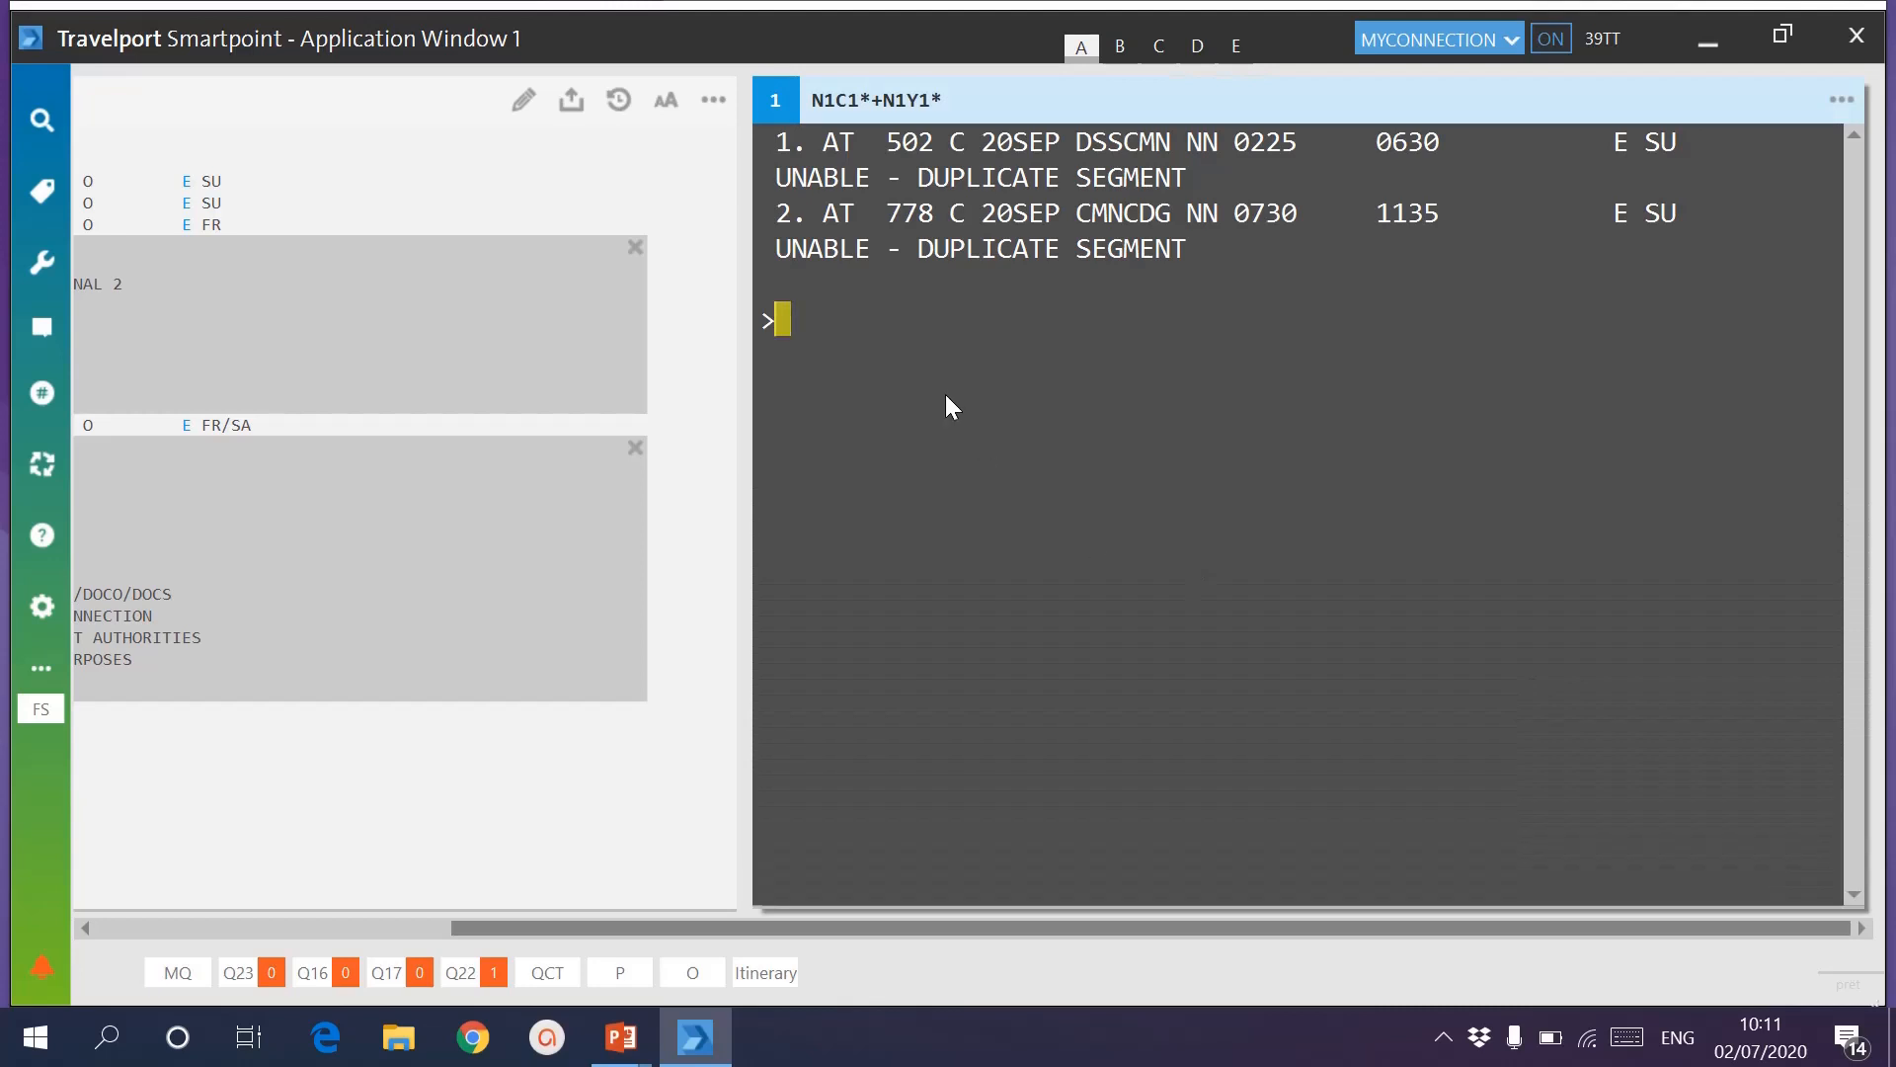
Clear the remaining terminal window and ignore the round-trip booking with the entry I.
{"action": "key", "text": "ctrl+BackSpace"}
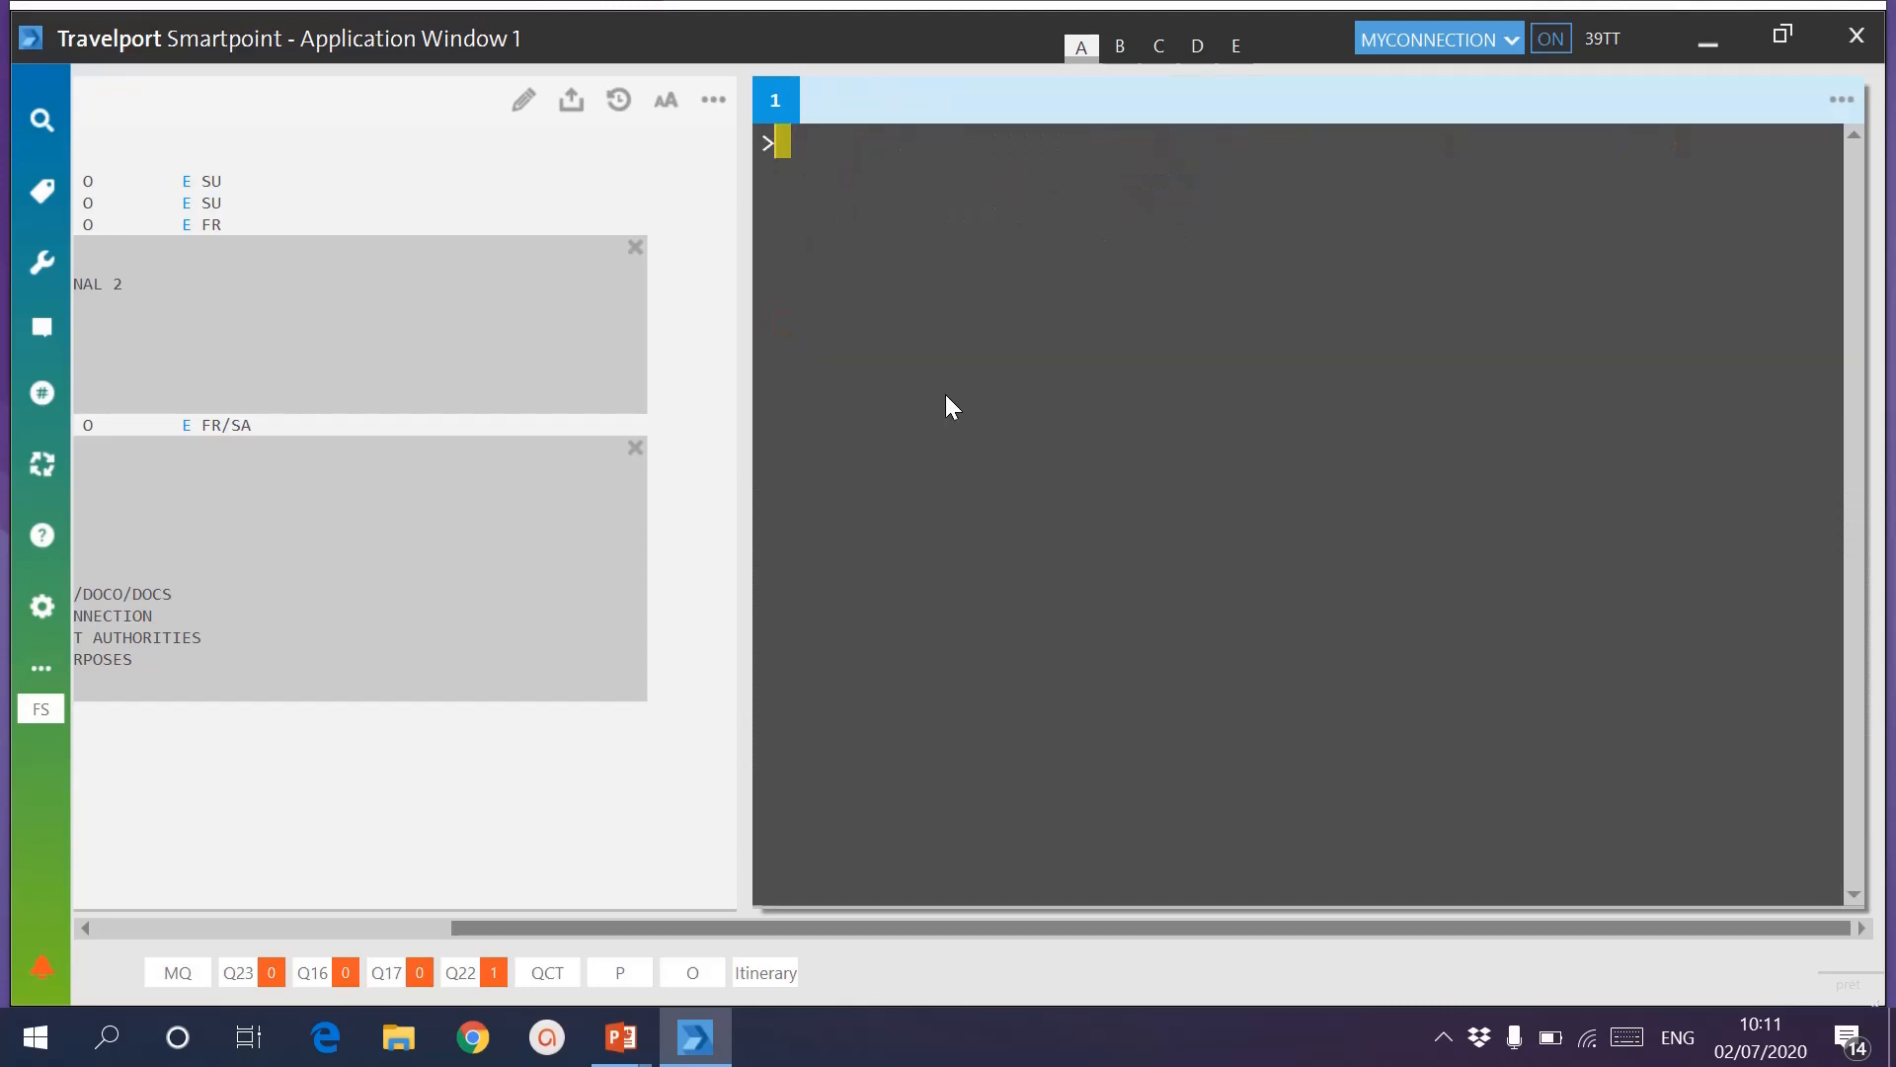
{"action": "type", "text": "I"}
{"action": "key", "text": "Return"}
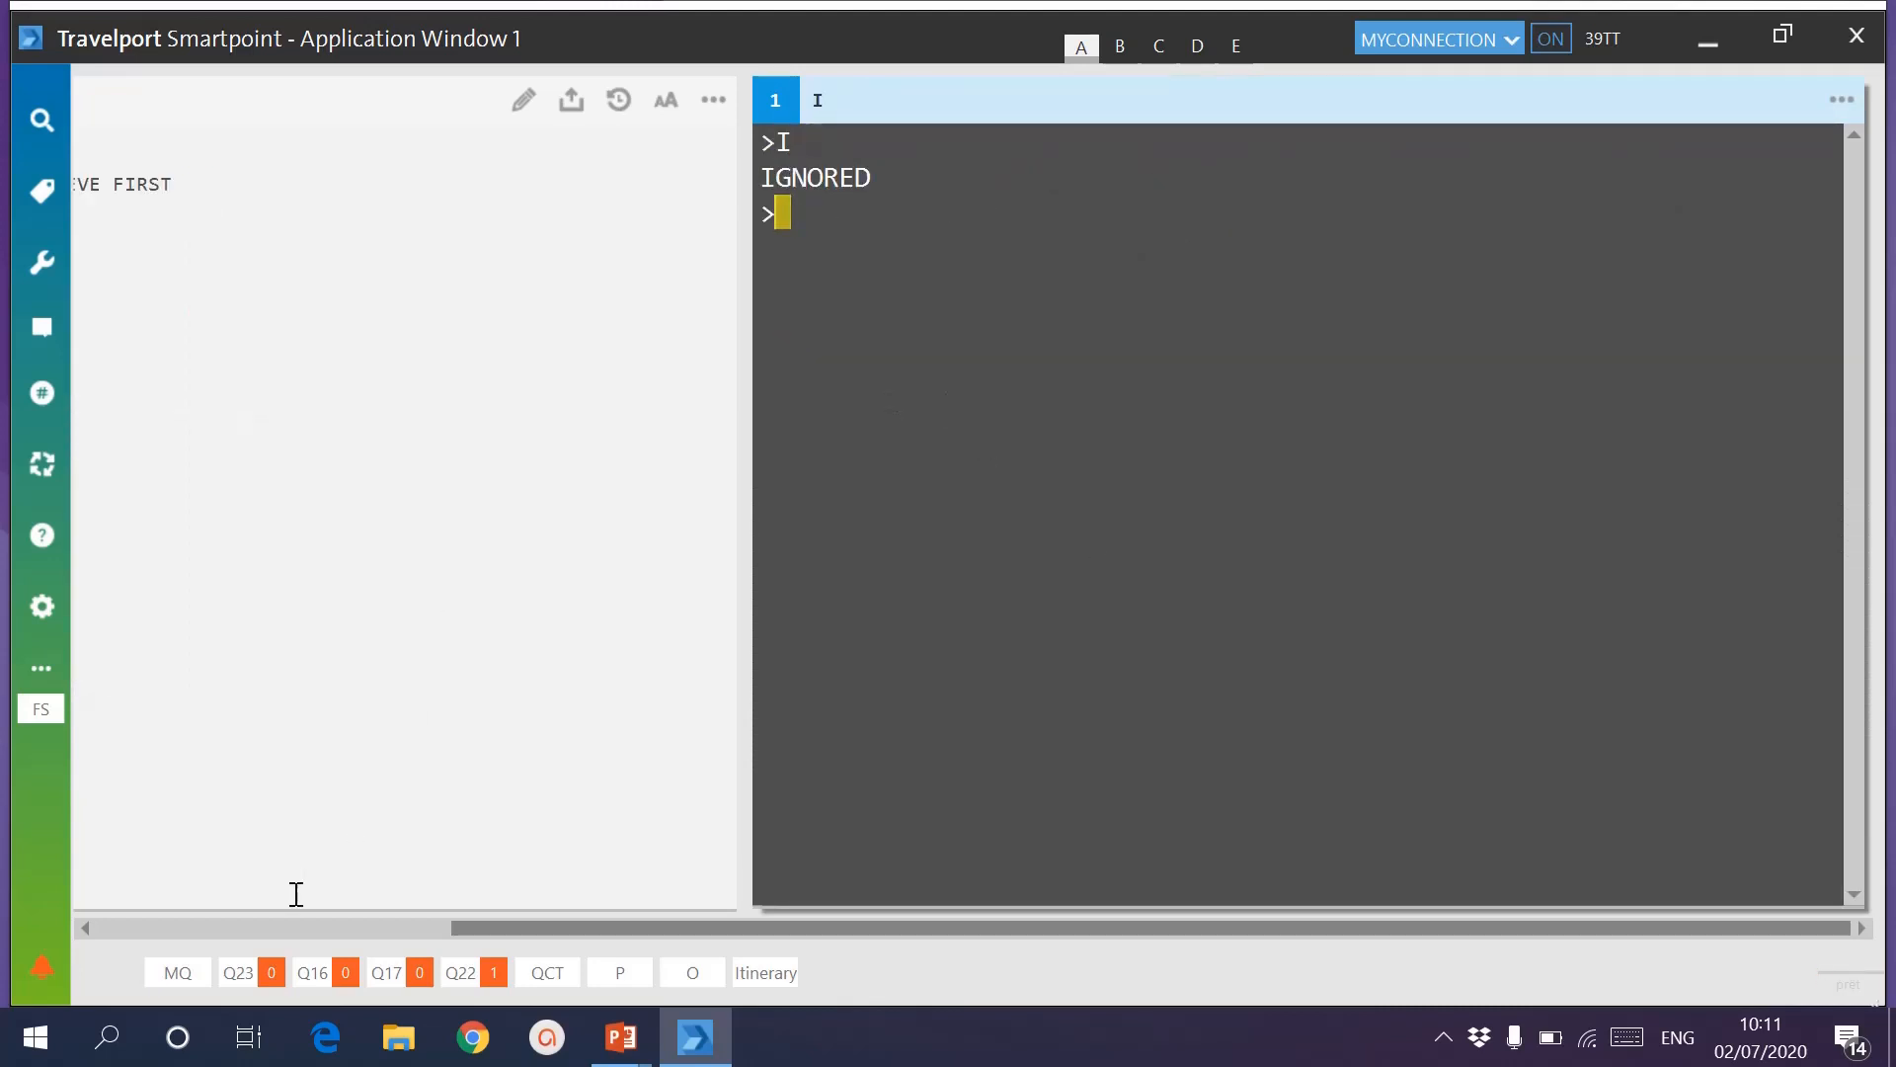
Check the PNR and redisplay the round-trip availability with the entry A20SEPDSSPAR*AT+16OCT*AT.
{"action": "left_click", "coordinate": [283, 927]}
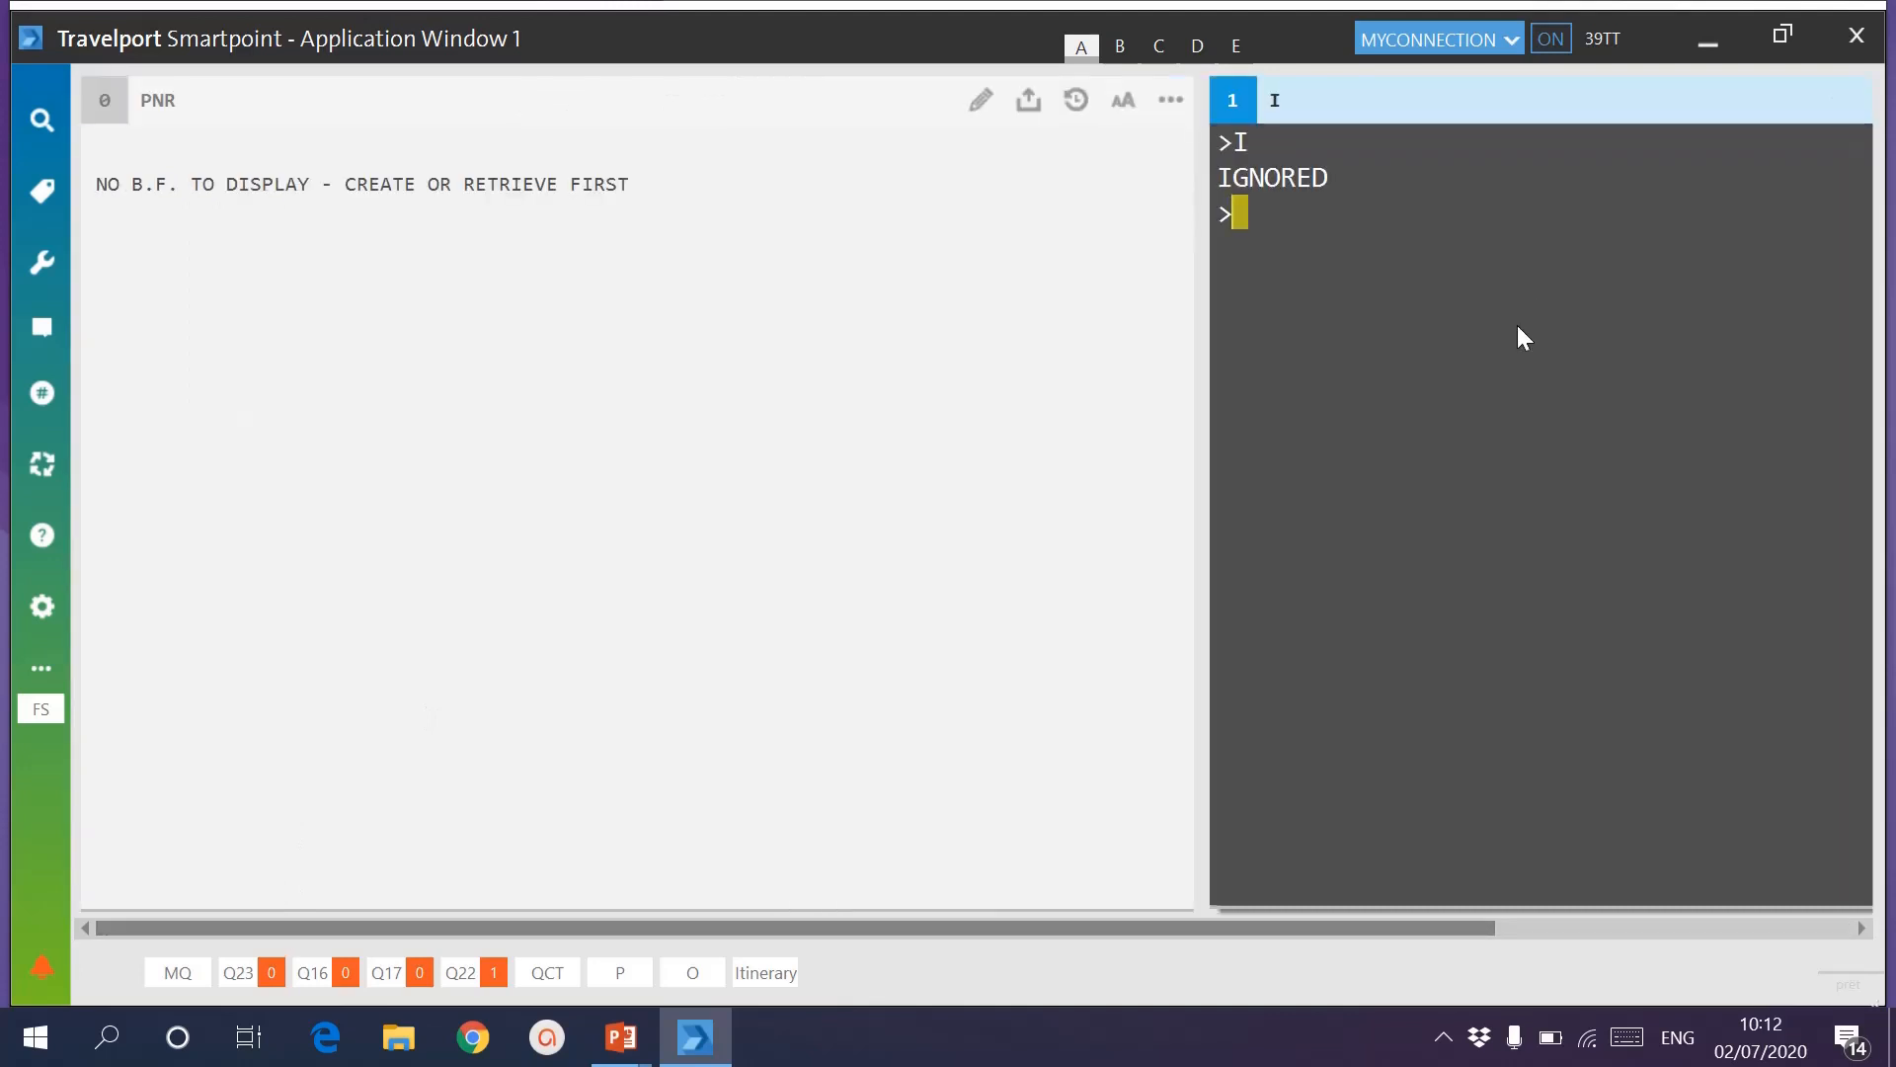
{"action": "type", "text": "A20SEPDSSPAR*AT+16OCT*AT"}
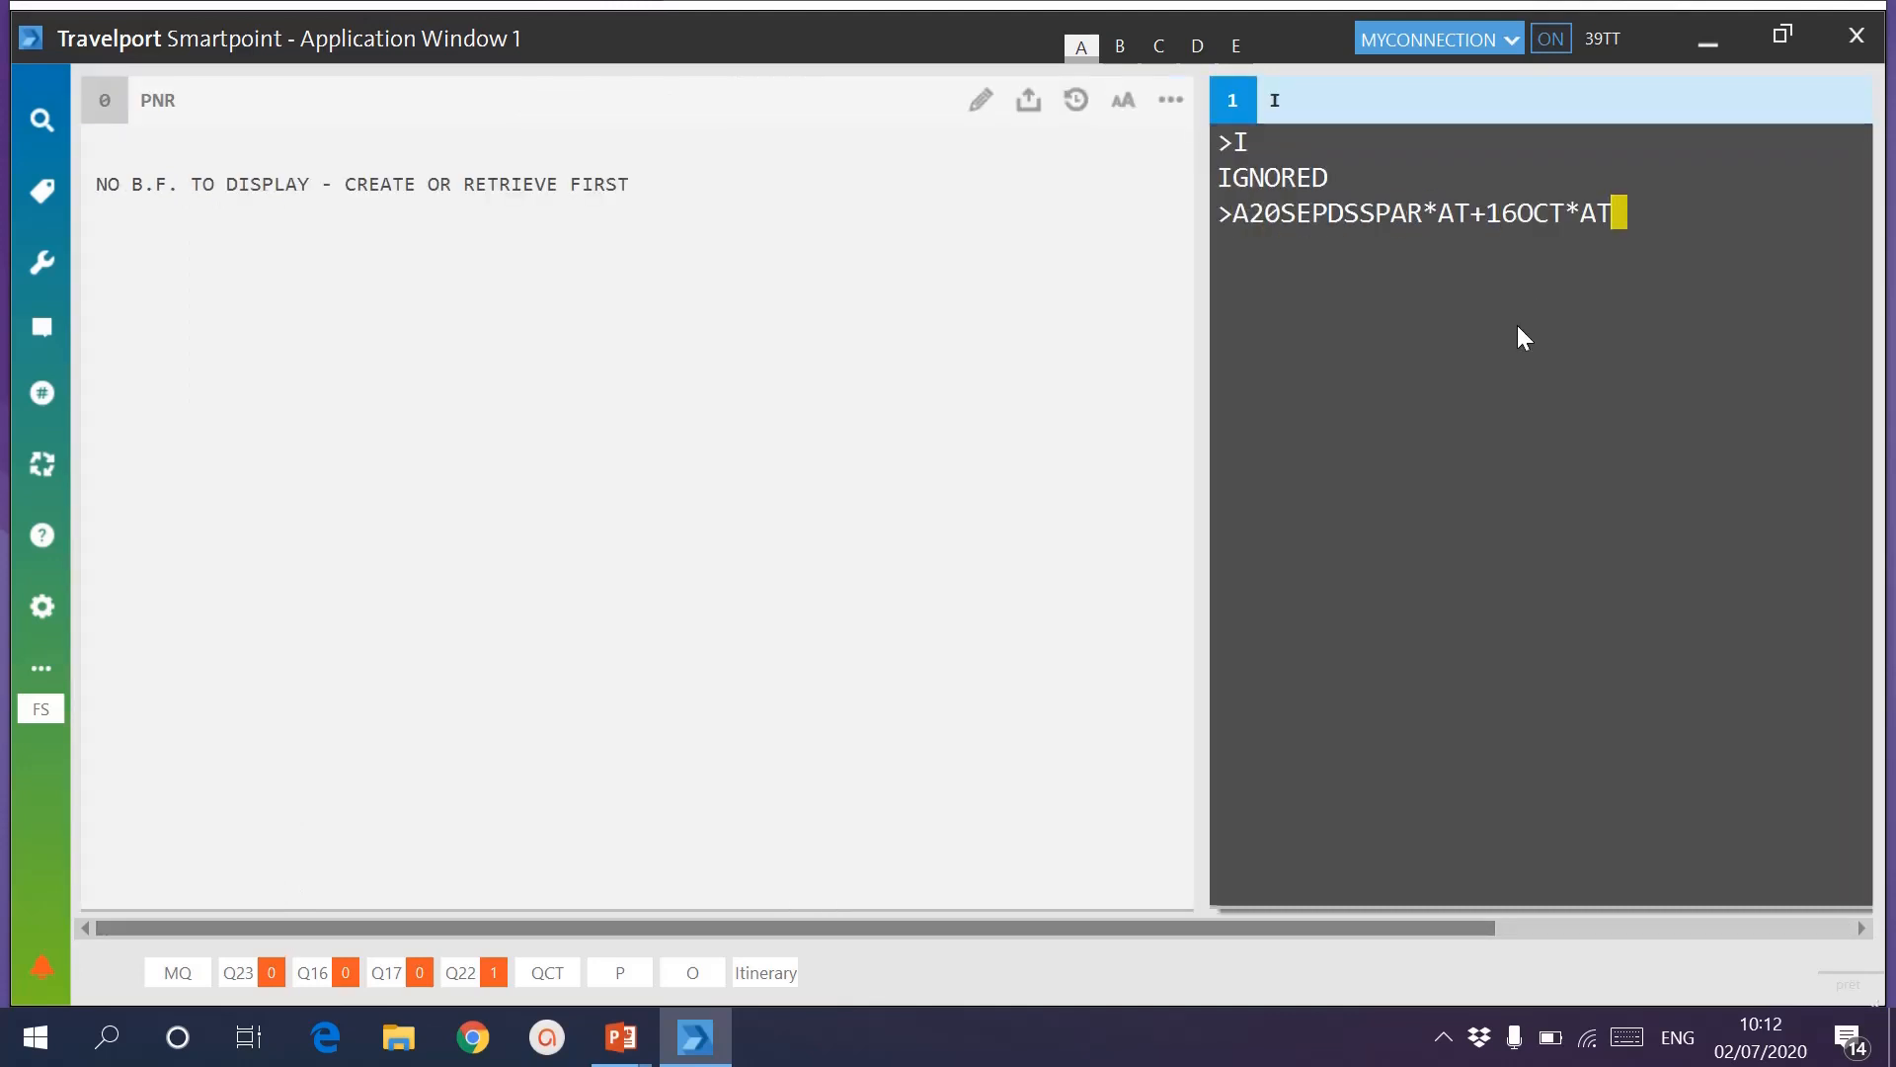
{"action": "key", "text": "Return"}
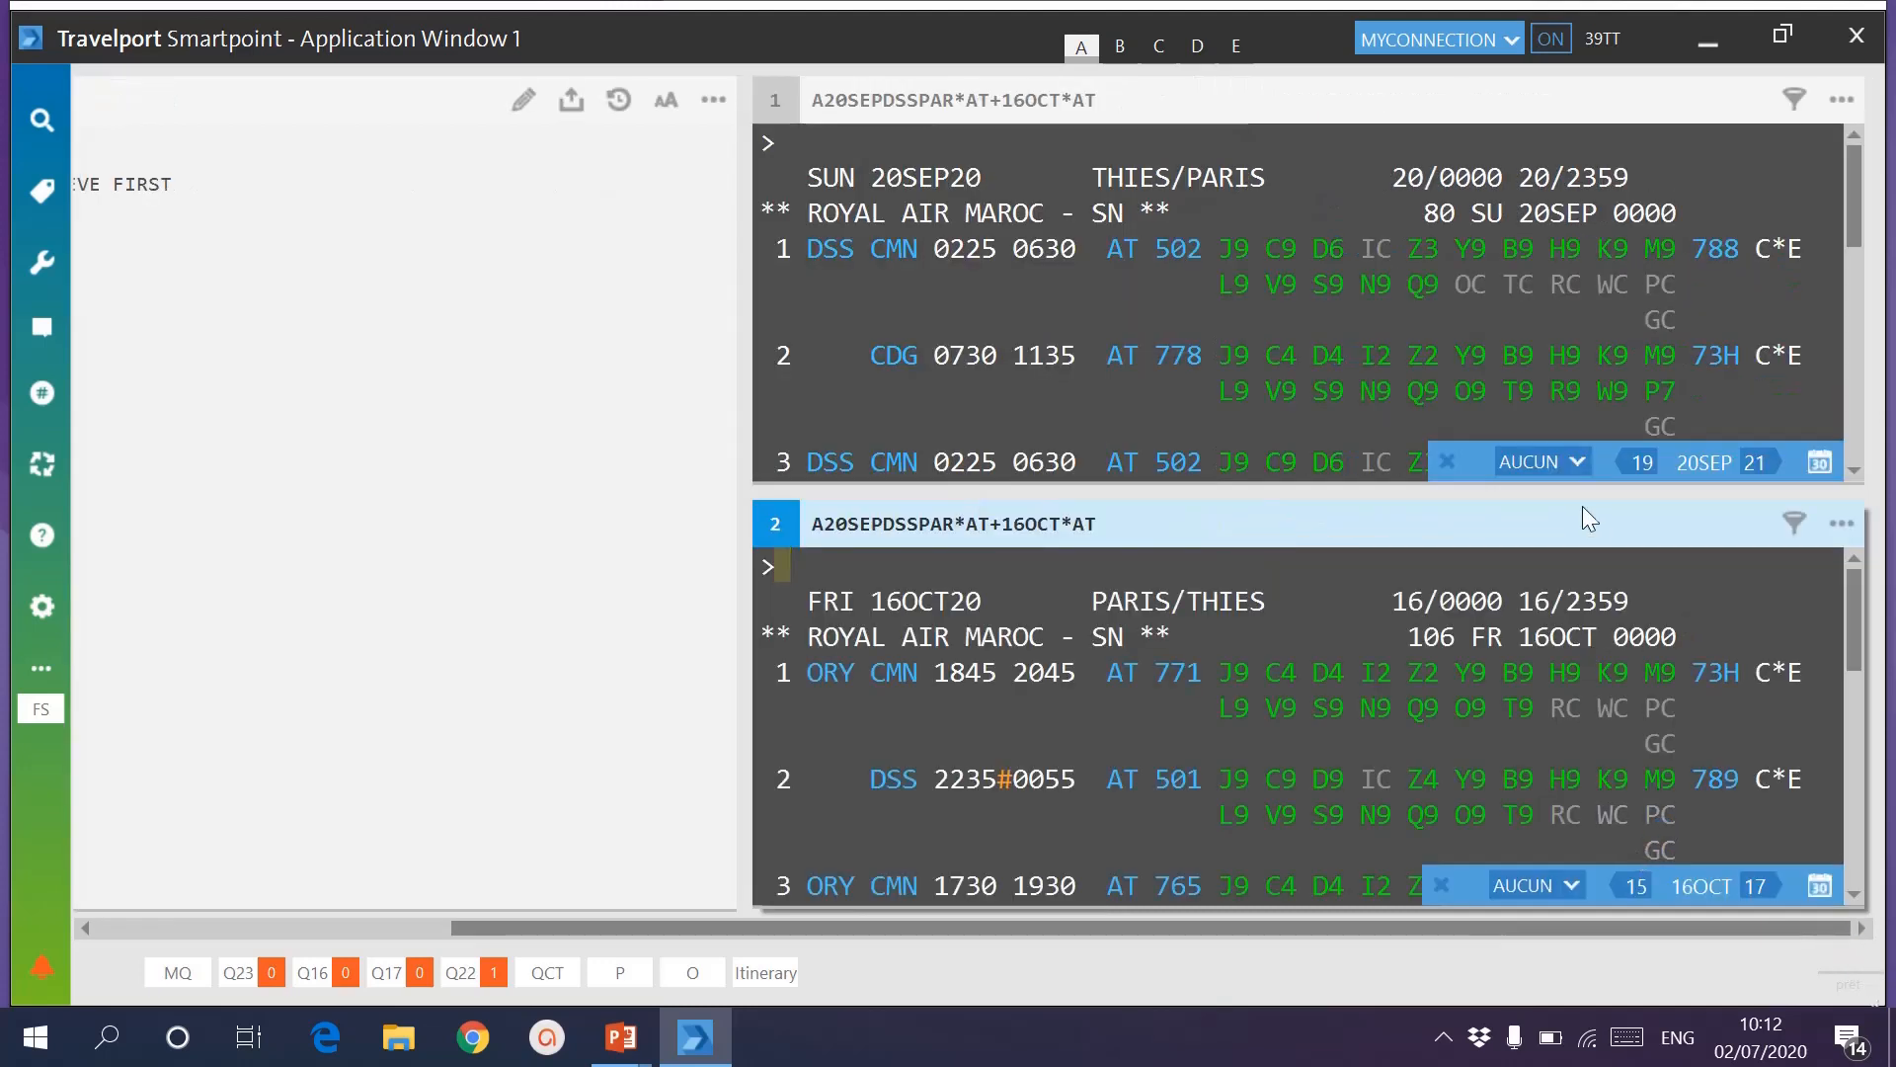
Set the passenger count to 2 PAX and sell class D graphically on line 1 of both the 20SEP and 16OCT availabilities.
{"action": "left_click", "coordinate": [1566, 469]}
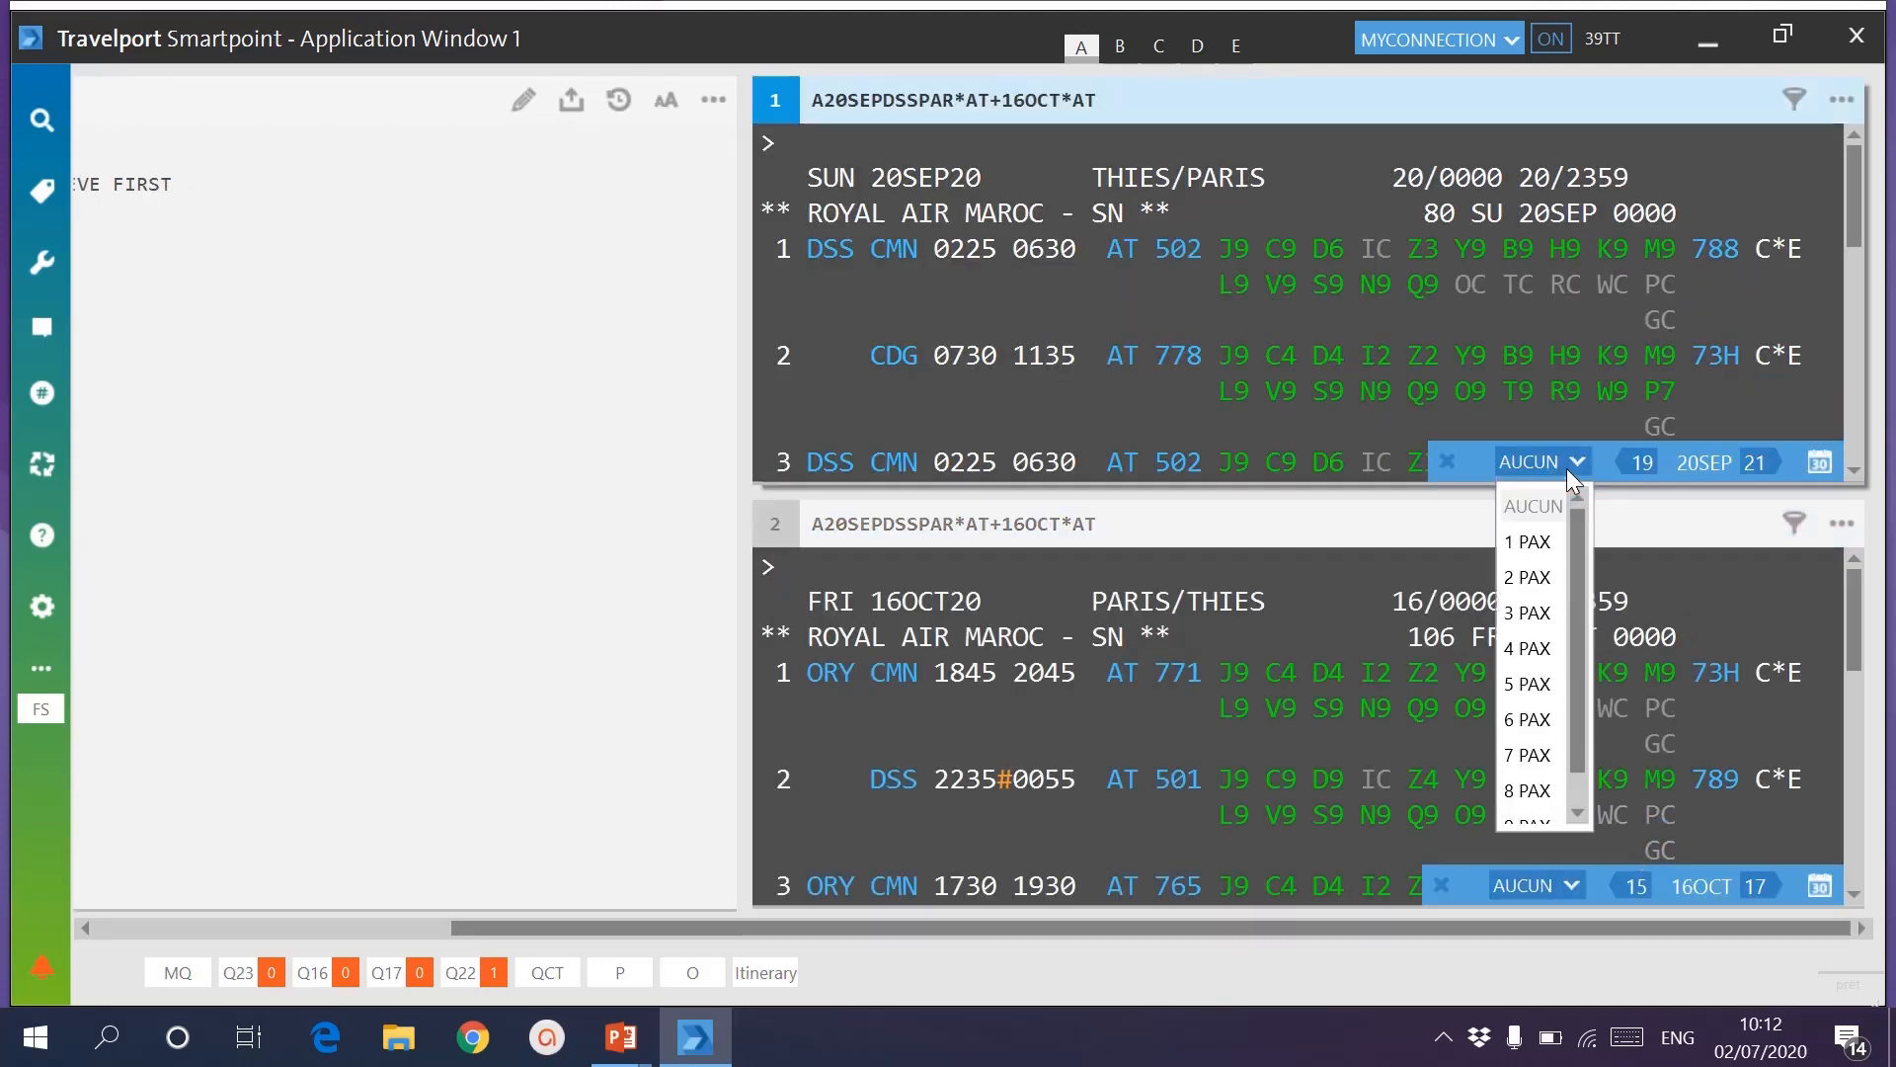
{"action": "left_click", "coordinate": [1551, 578]}
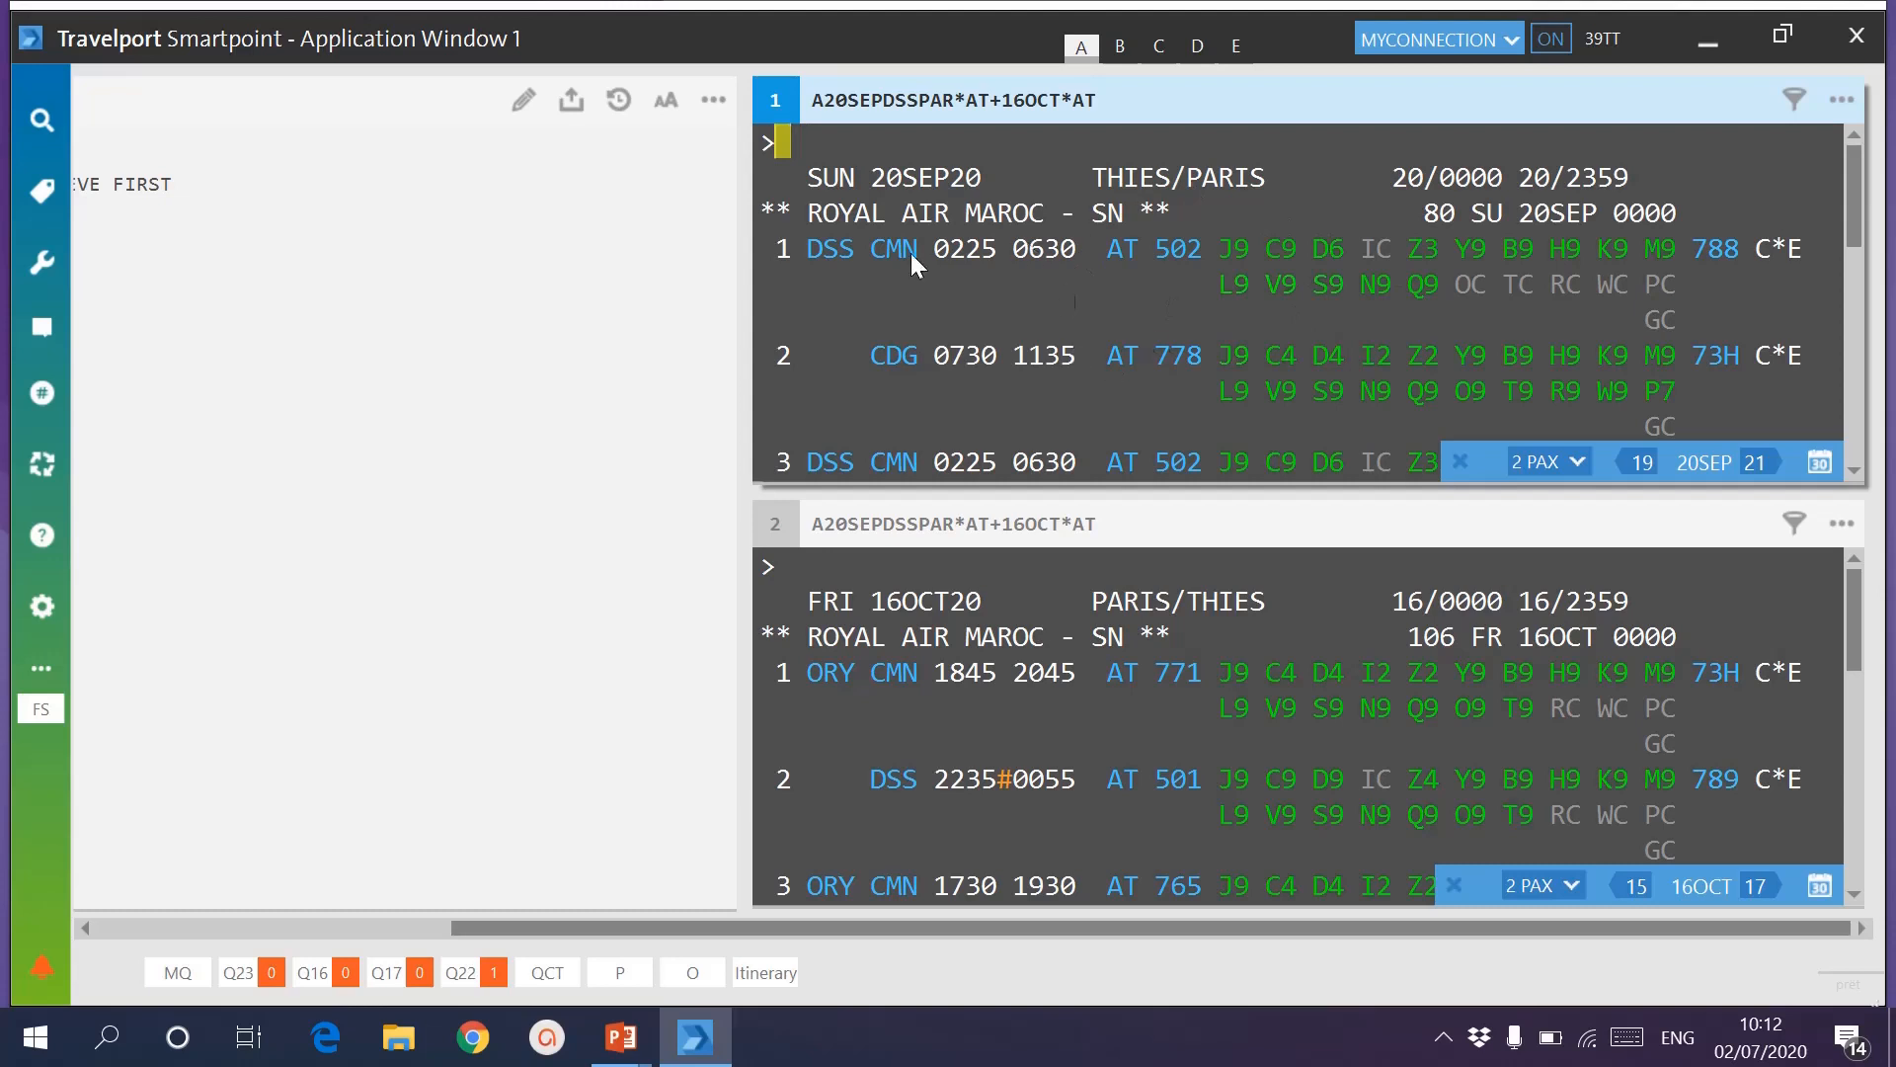
{"action": "mouse_move", "coordinate": [905, 277]}
{"action": "left_click", "coordinate": [1329, 250]}
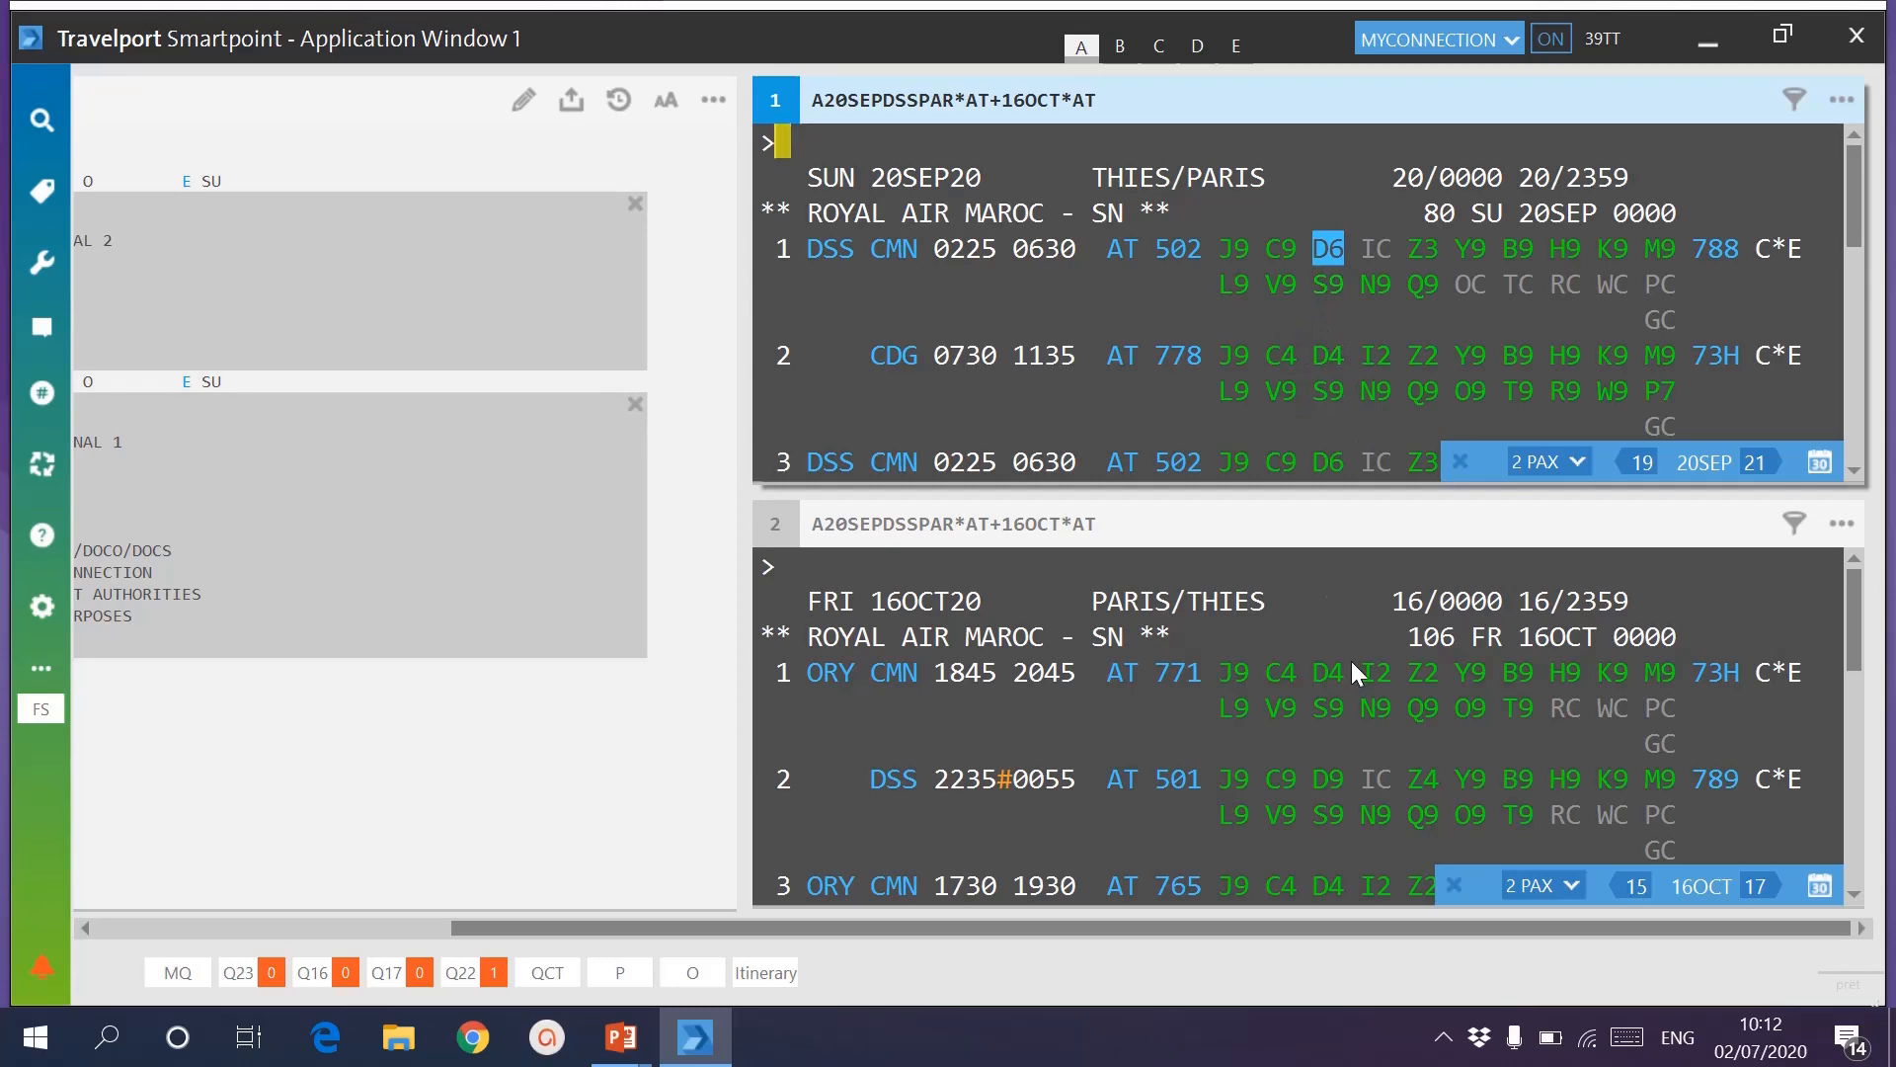
{"action": "left_click", "coordinate": [1328, 672]}
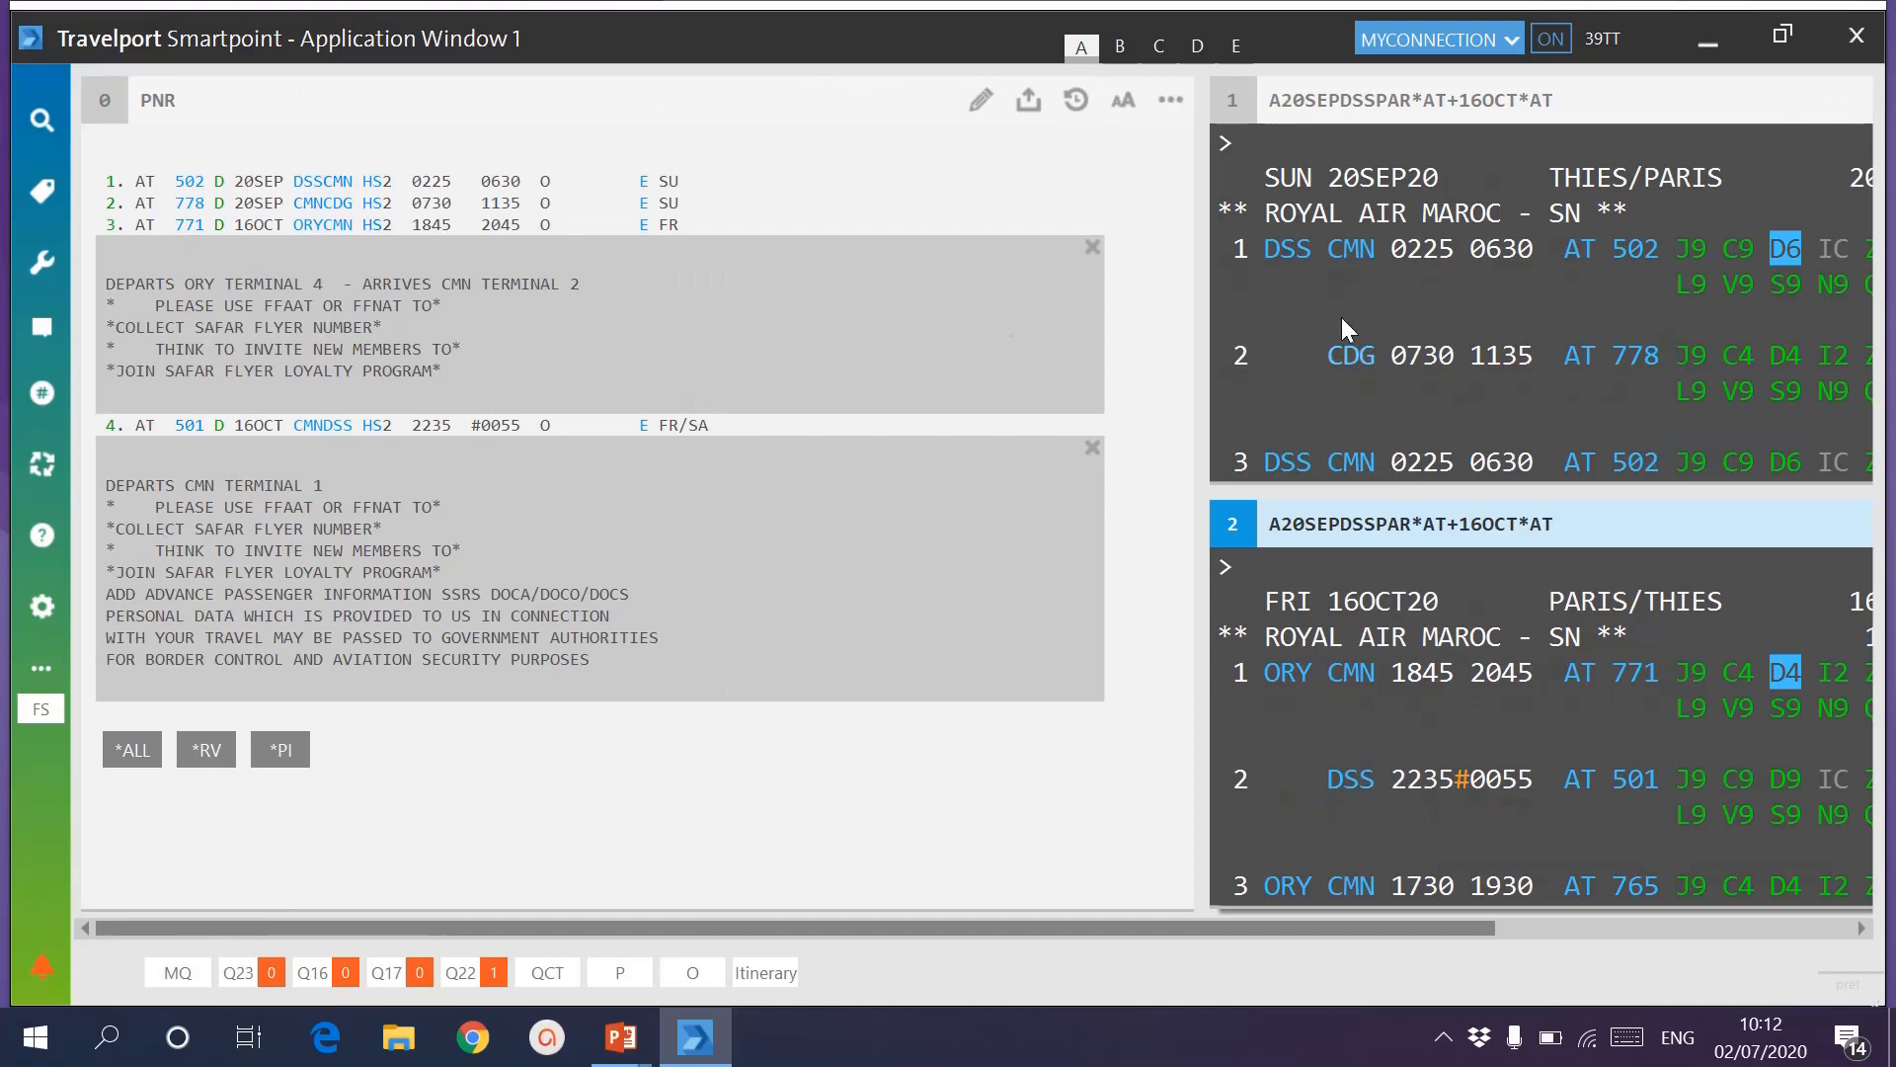
Delete the second window showing the 16OCT Paris to Thies availability.
{"action": "left_click", "coordinate": [1837, 926]}
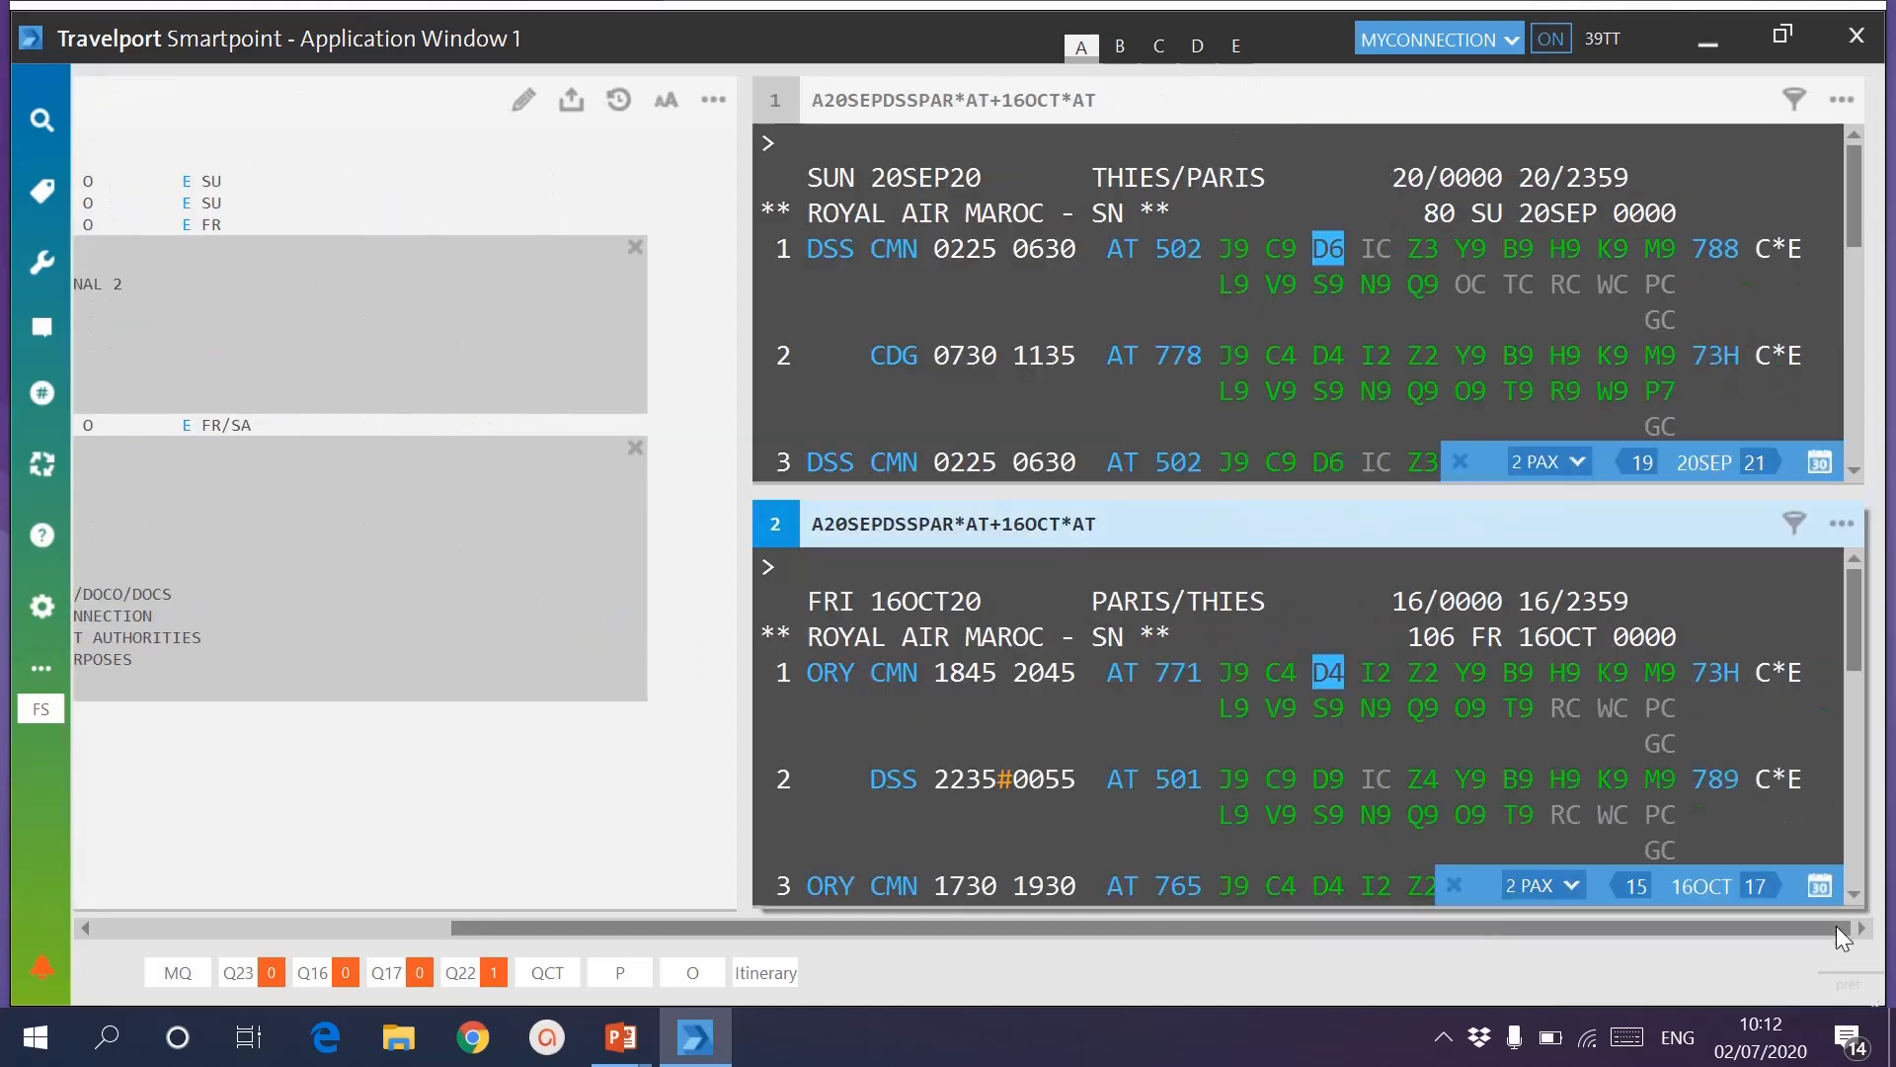
{"action": "left_click", "coordinate": [1839, 524]}
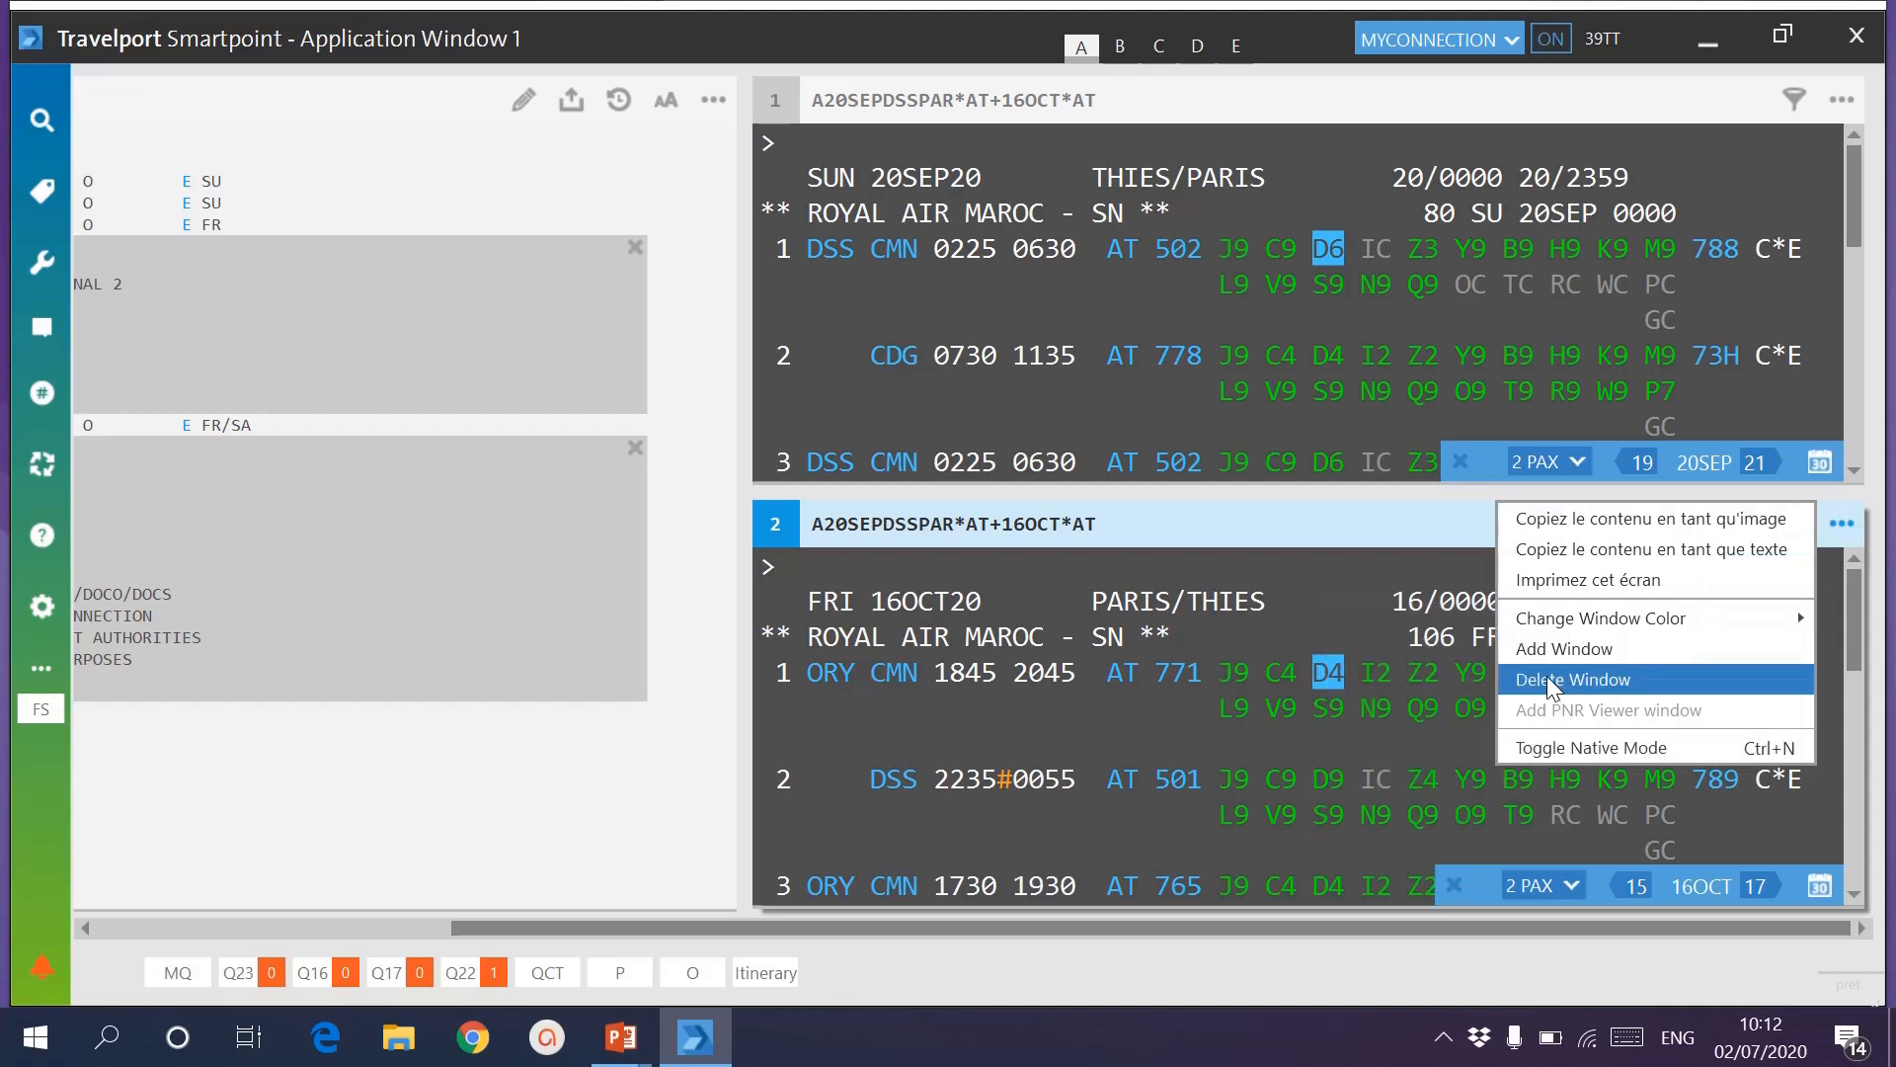
{"action": "left_click", "coordinate": [1547, 675]}
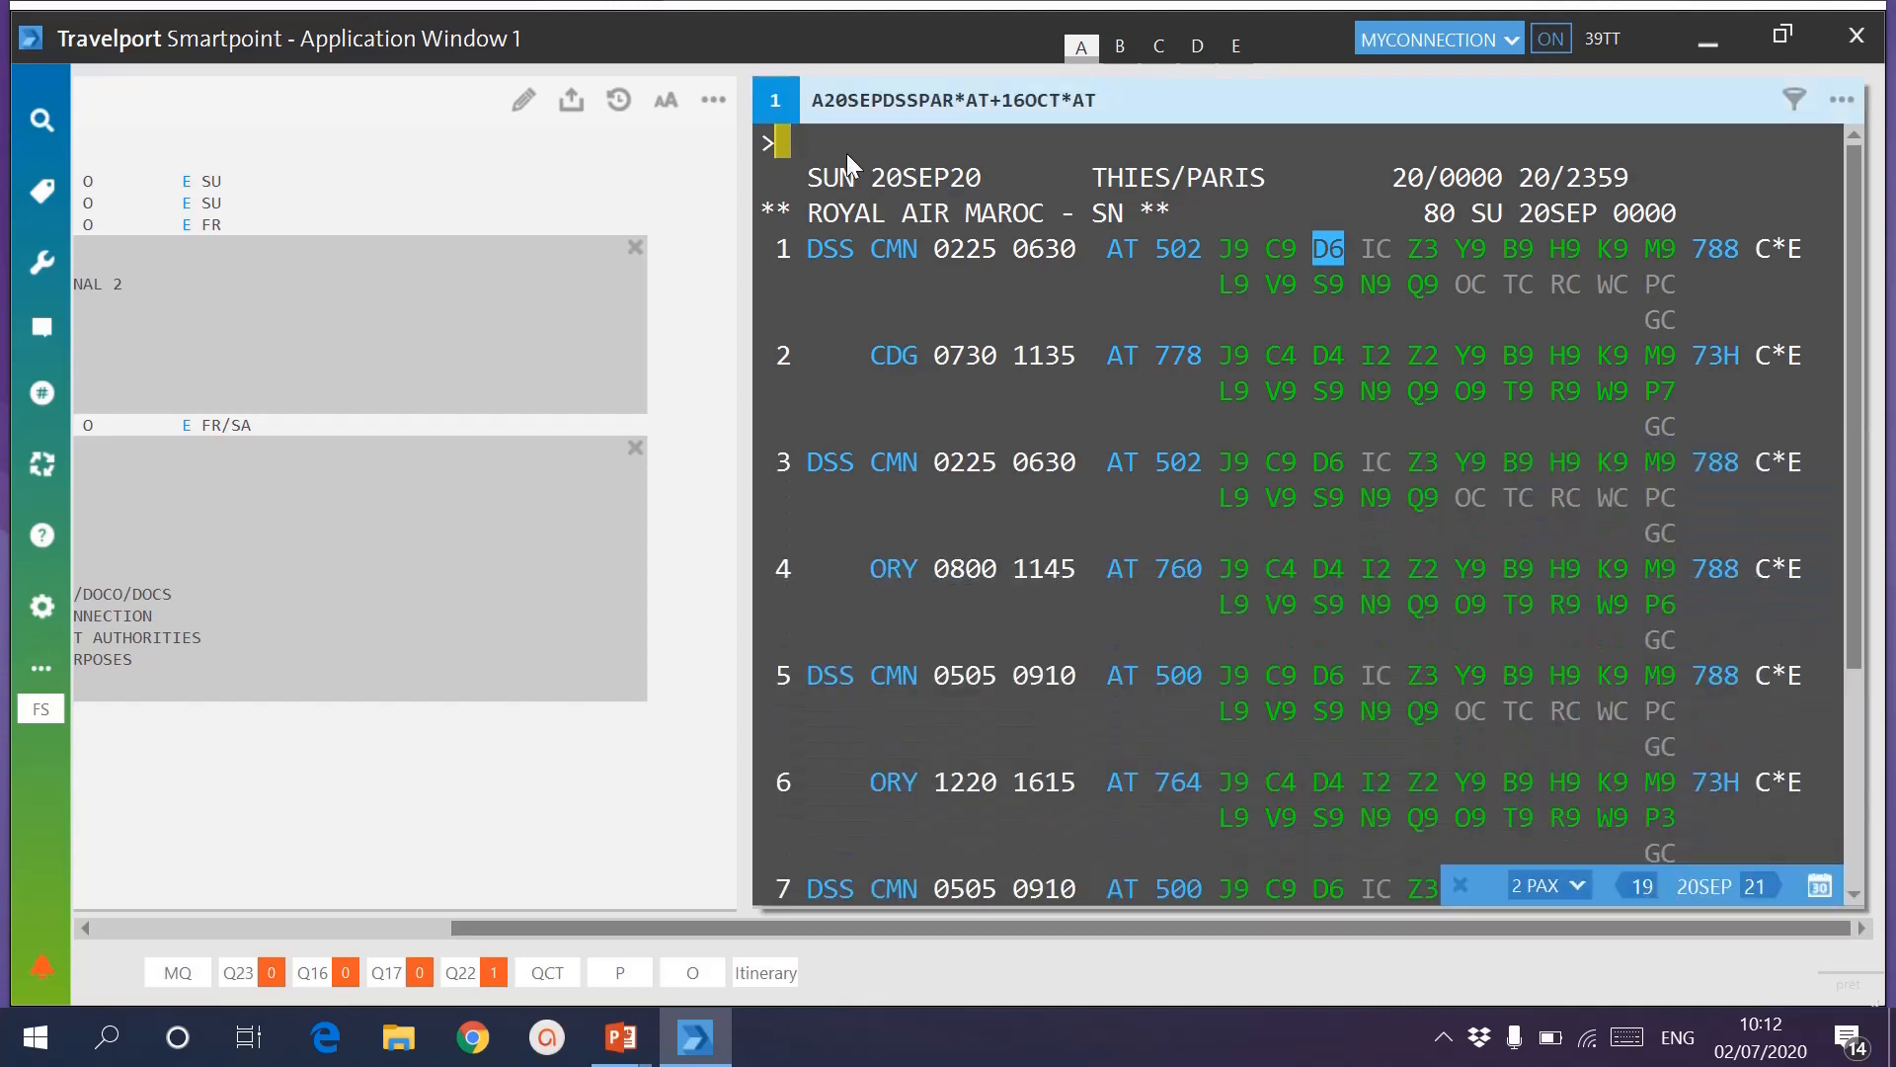
Clear the outbound availability window and ignore the two-passenger class D booking with the entry I.
{"action": "key", "text": "ctrl+BackSpace"}
{"action": "type", "text": "I"}
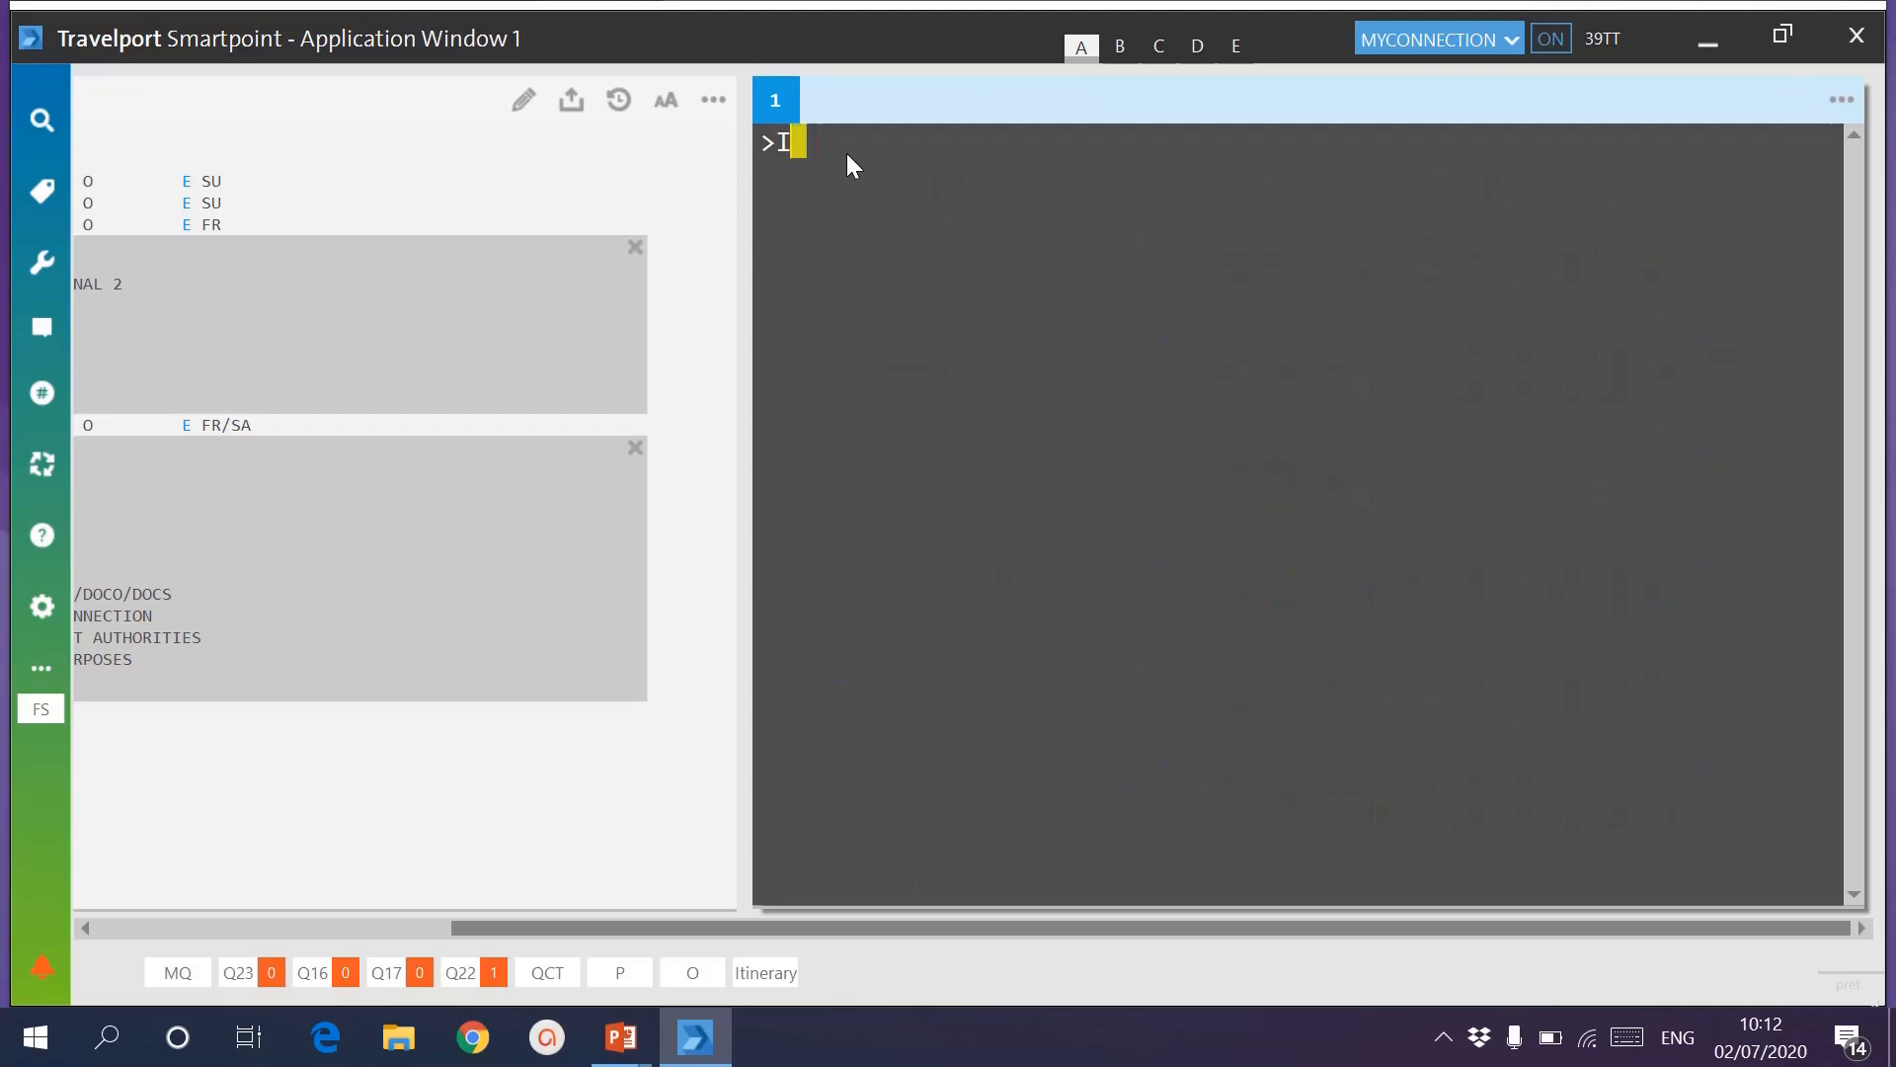
{"action": "key", "text": "Return"}
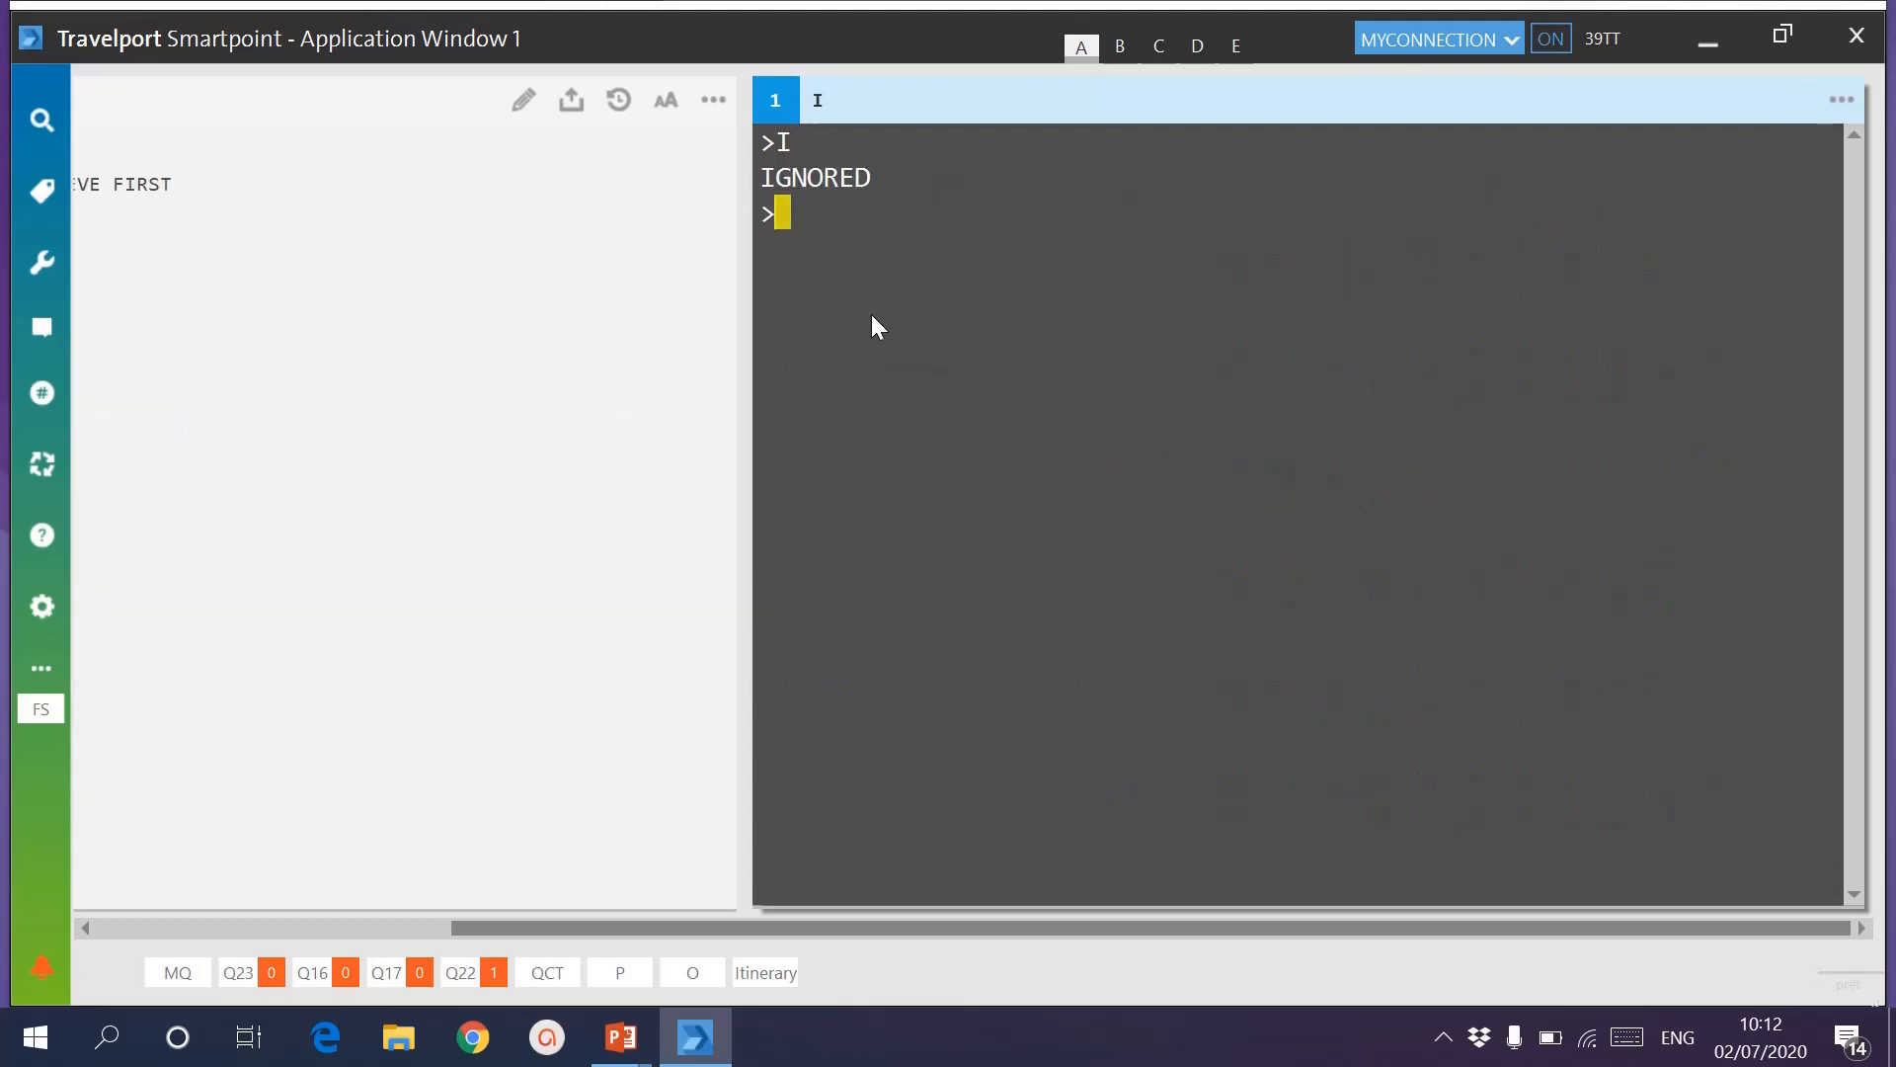
Recall the entry A20SEPDSSPAR*AT+16OCT*AT to redisplay both outbound and return Royal Air Maroc availabilities.
{"action": "type", "text": "A20SEPDSSPAR*AT+16OCT*AT"}
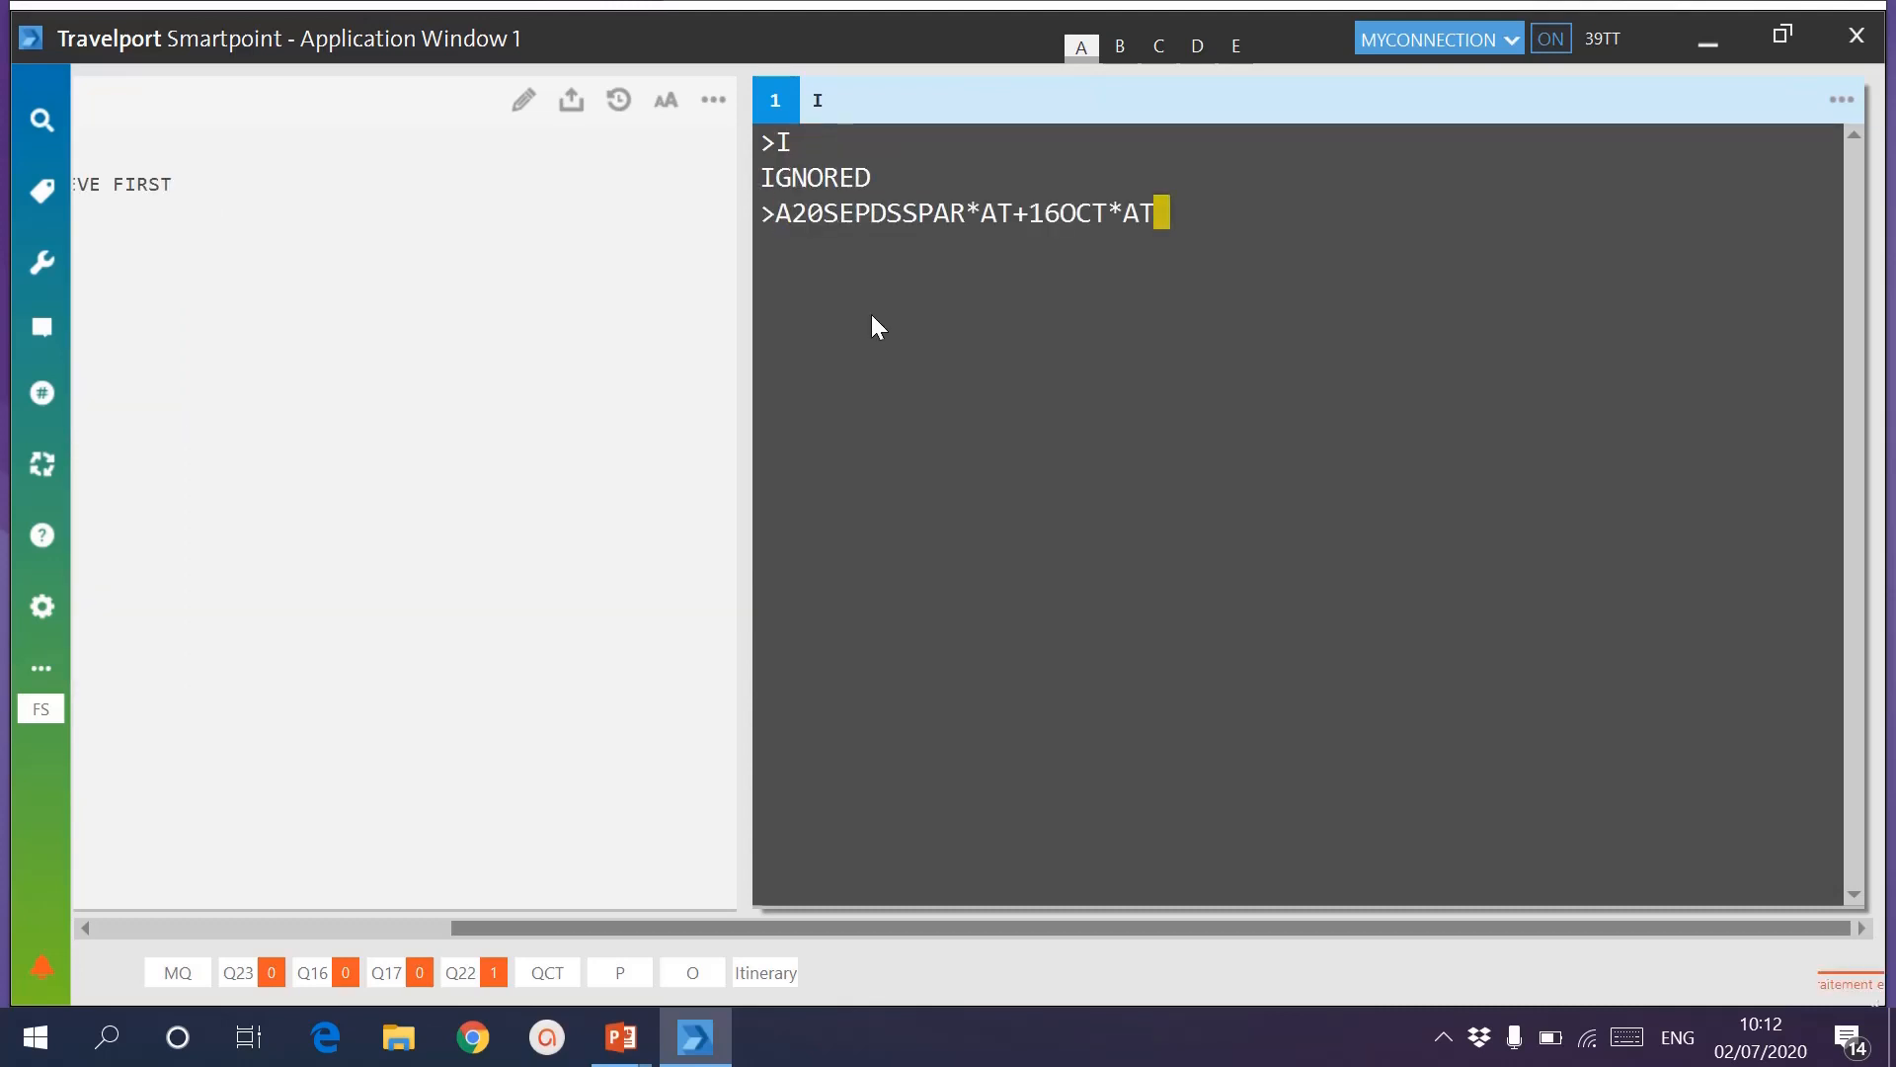
{"action": "key", "text": "Return"}
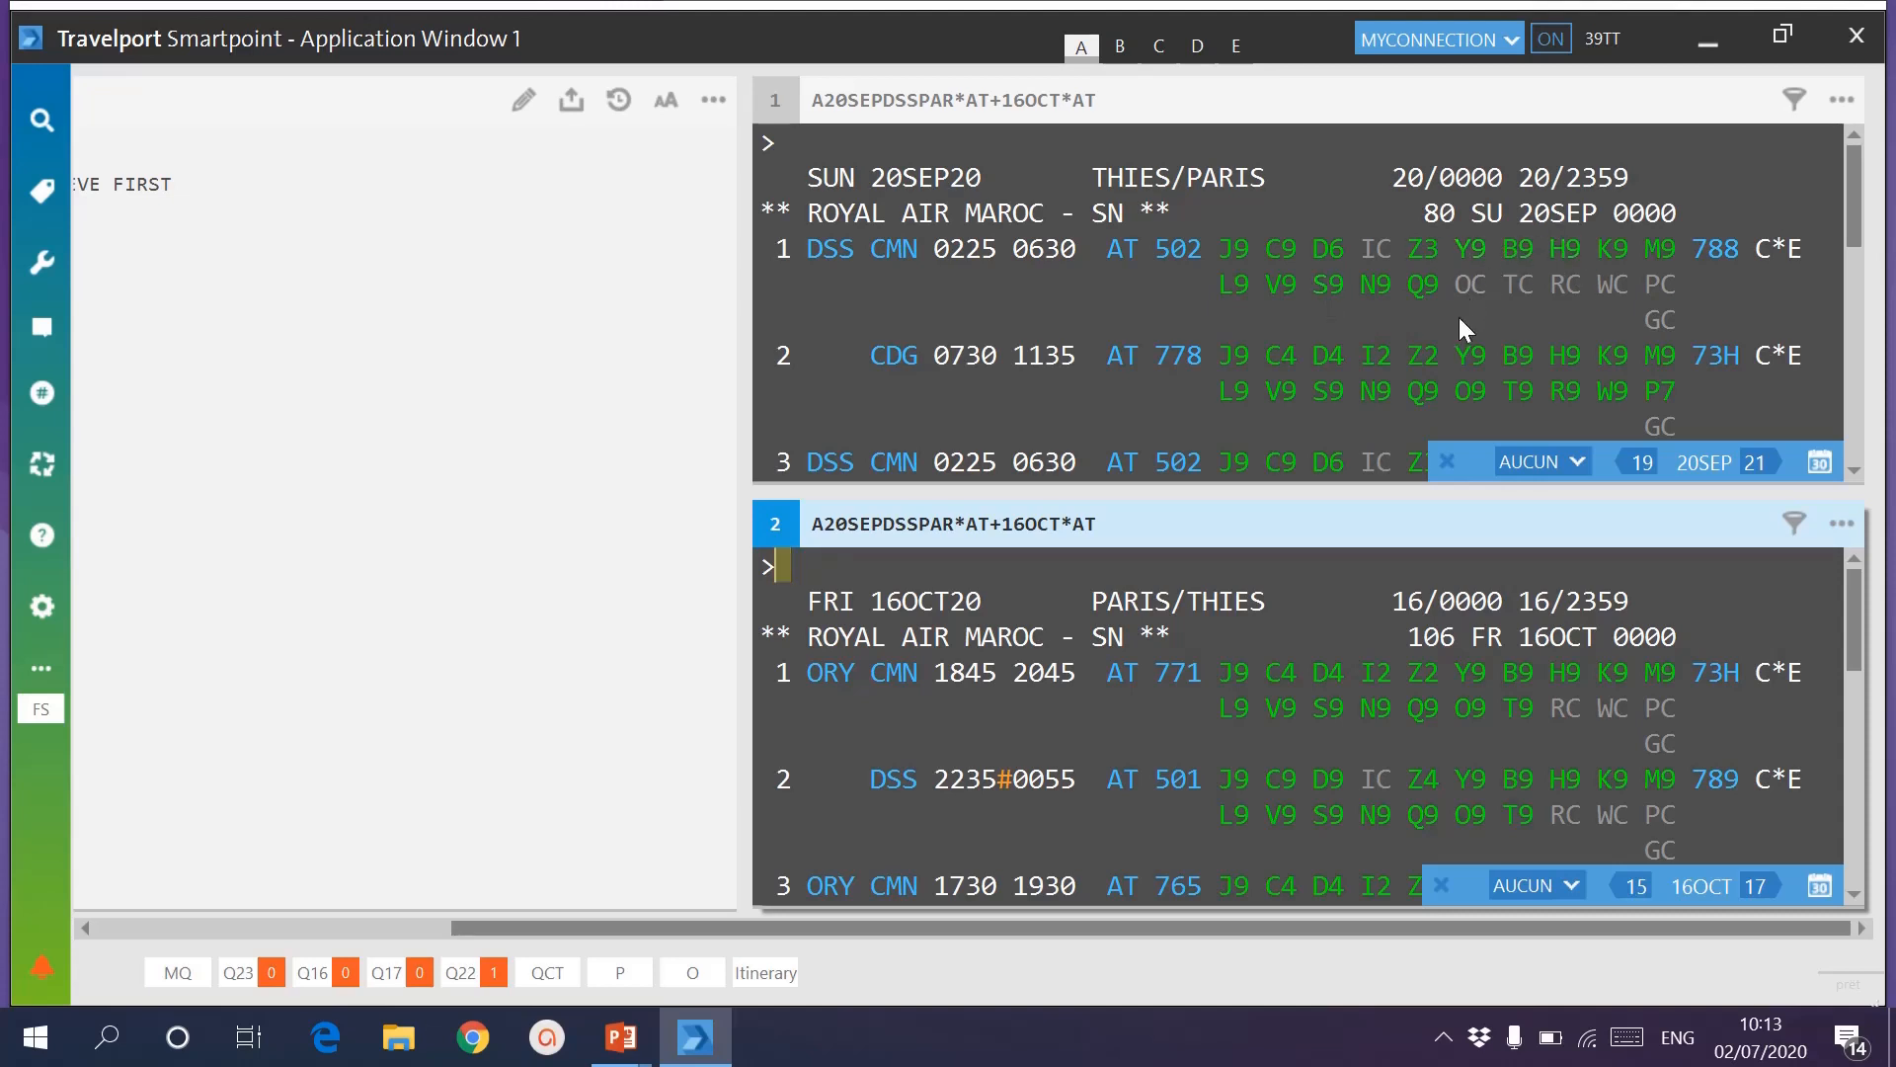
Set the passenger count to 2 PAX and graphically sell class Z on AT 502 with class N on AT 778 from the 20SEP availability.
{"action": "left_click", "coordinate": [1584, 467]}
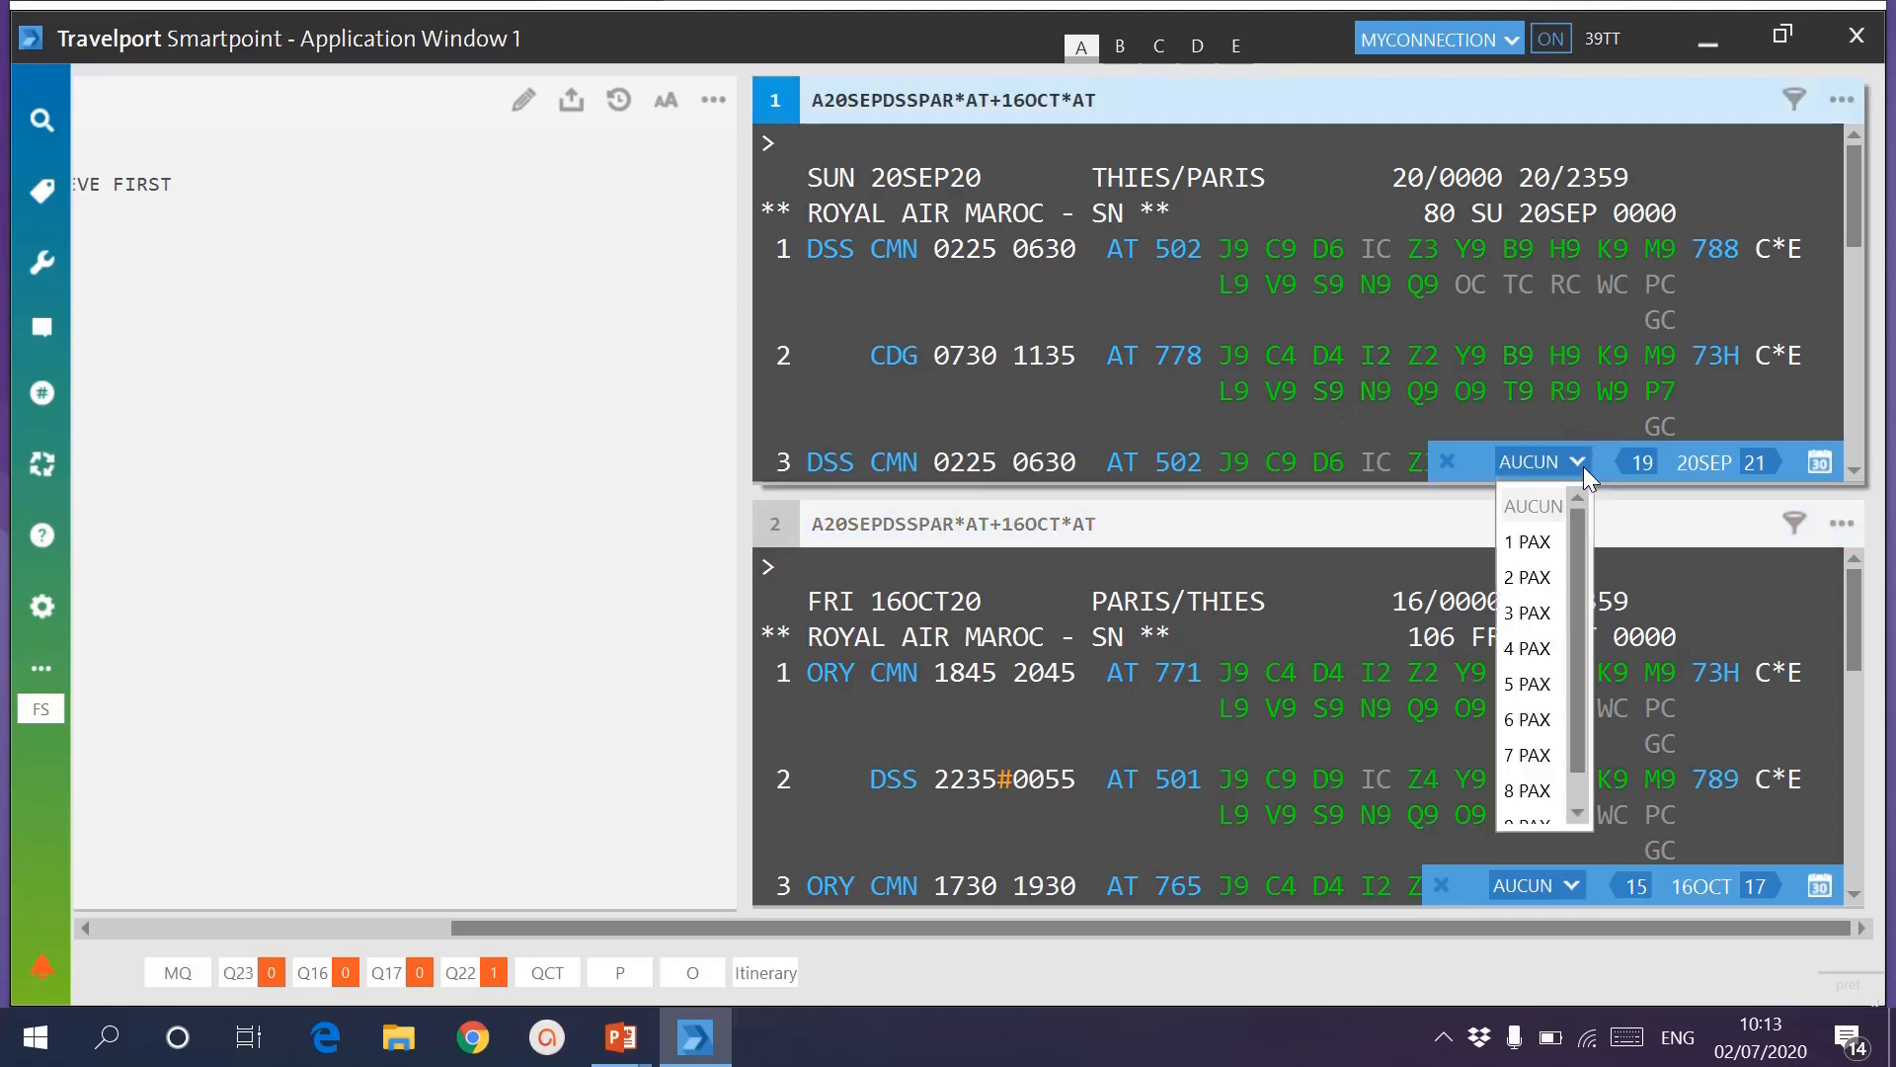
{"action": "left_click", "coordinate": [1540, 576]}
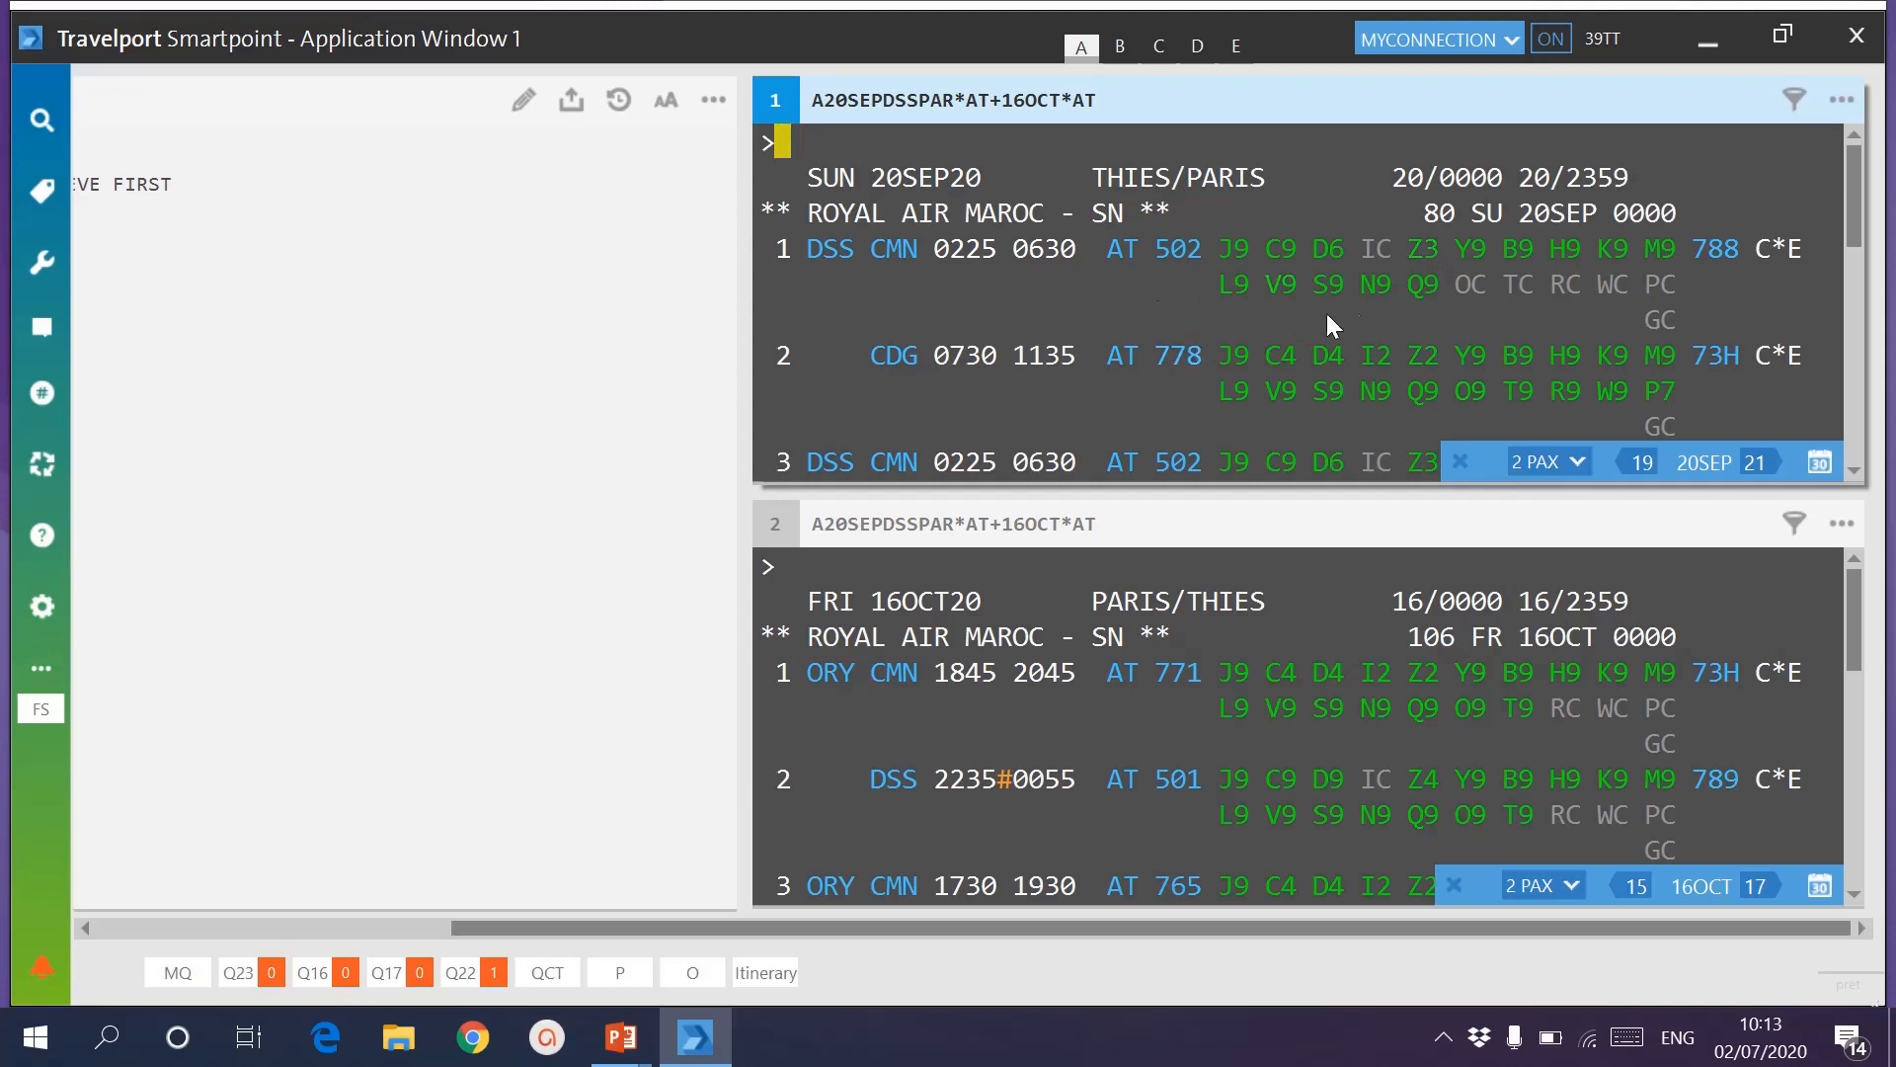
{"action": "left_click", "coordinate": [1423, 252]}
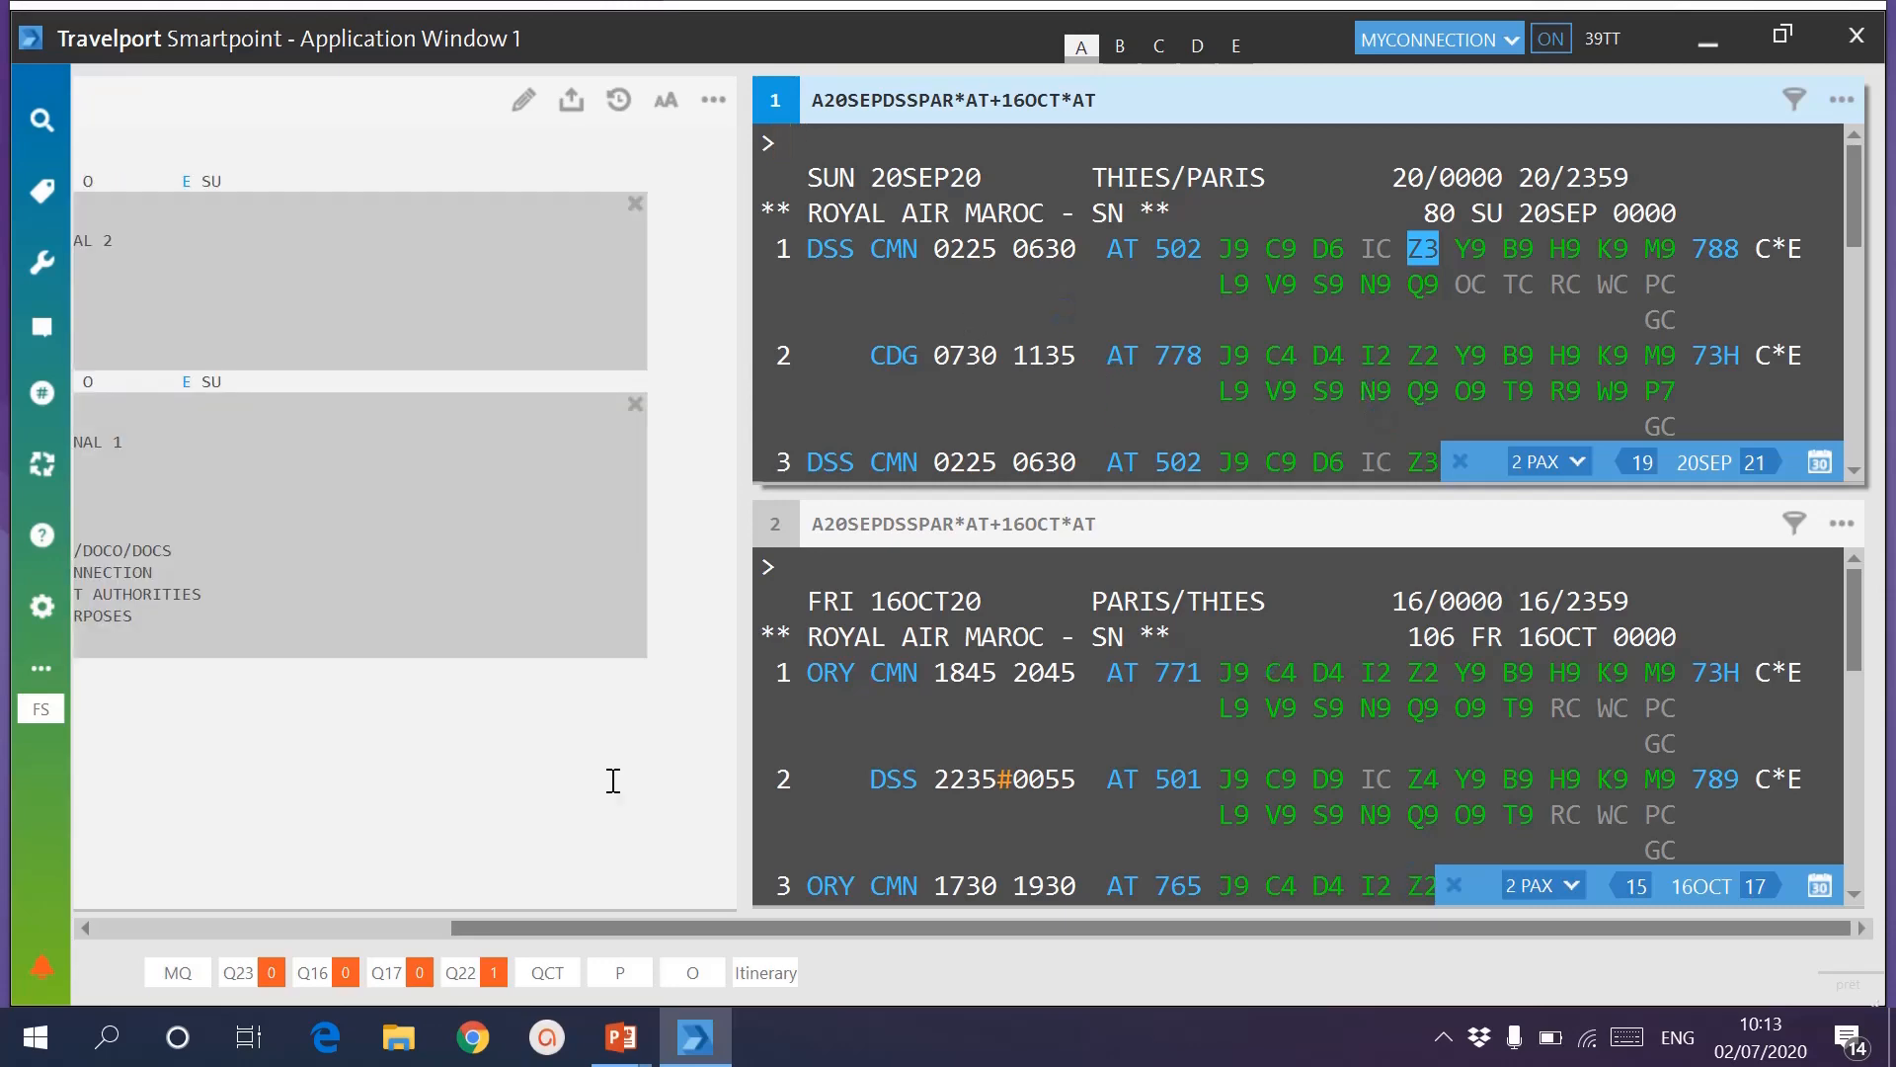
{"action": "left_click", "coordinate": [352, 930]}
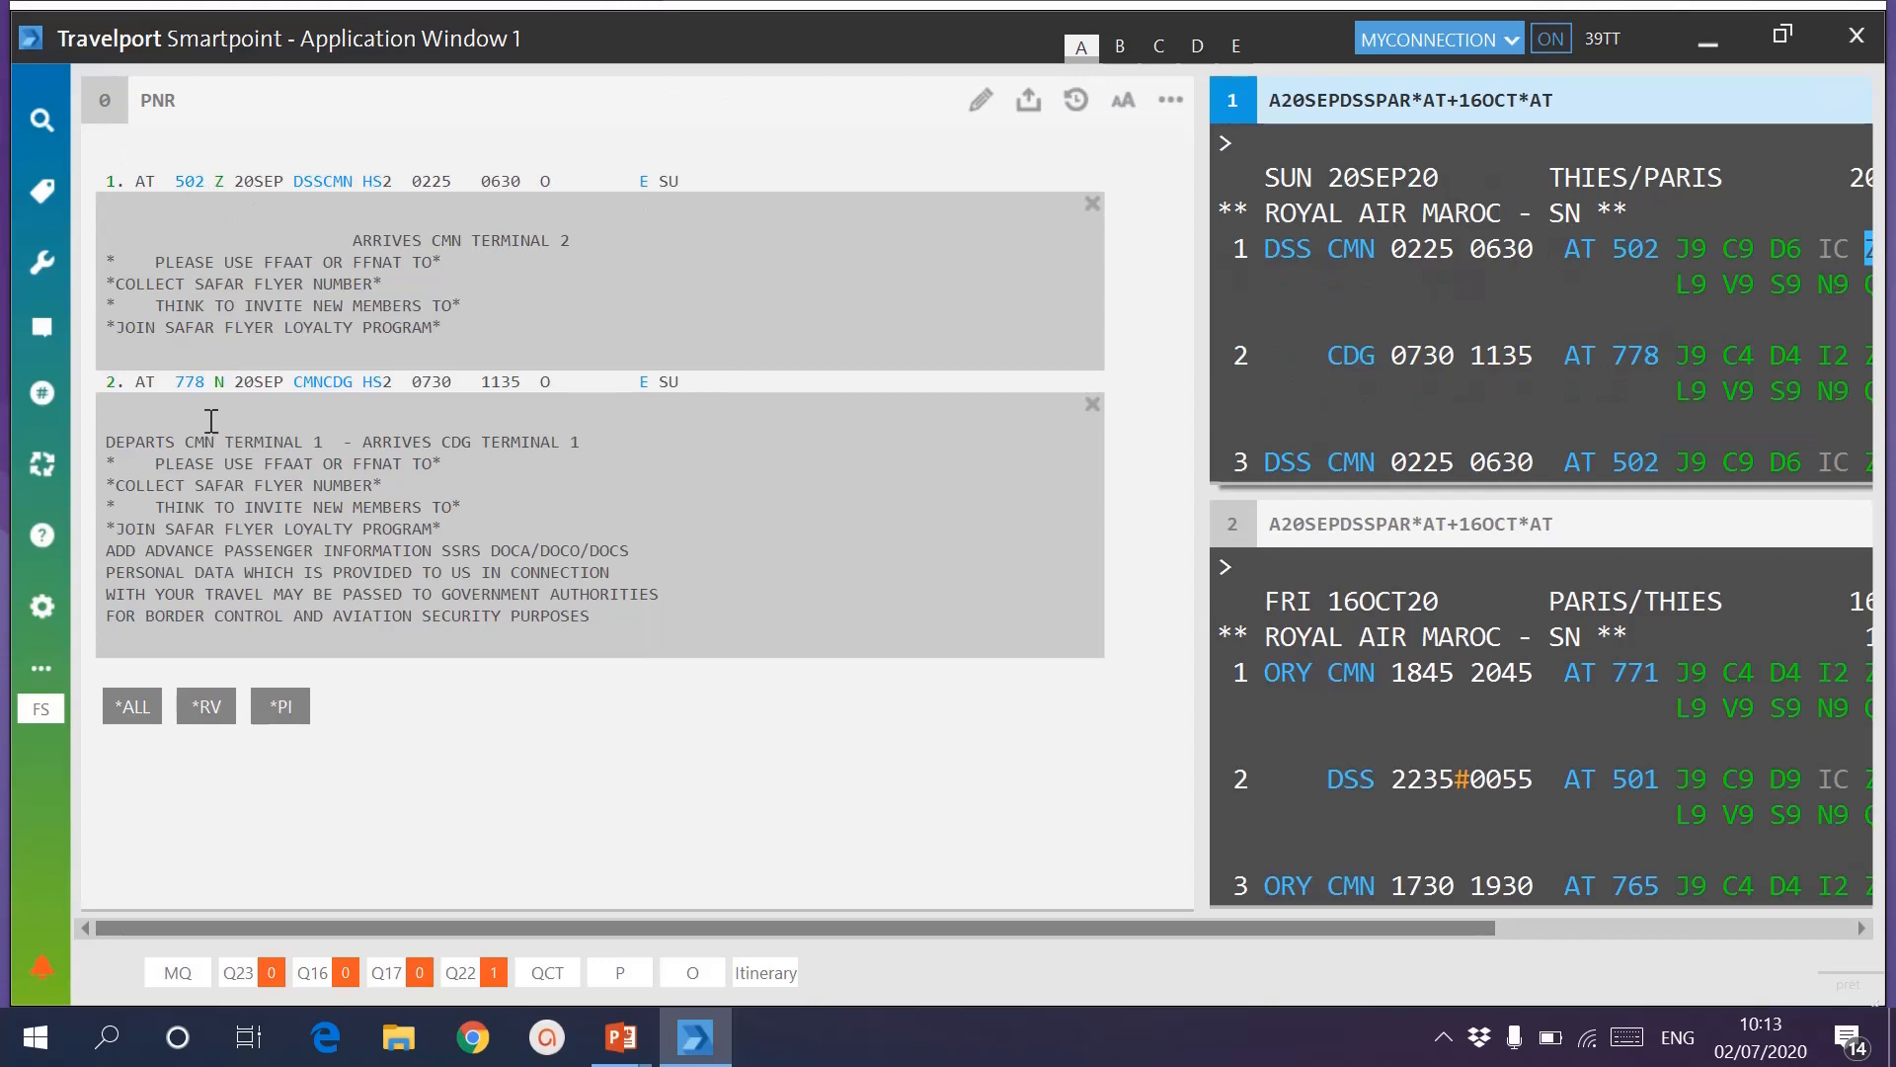
Graphically sell class D on AT 771 and class M on connecting flight AT 501 from the 16OCT availability, and check the PNR.
{"action": "left_click", "coordinate": [1825, 932]}
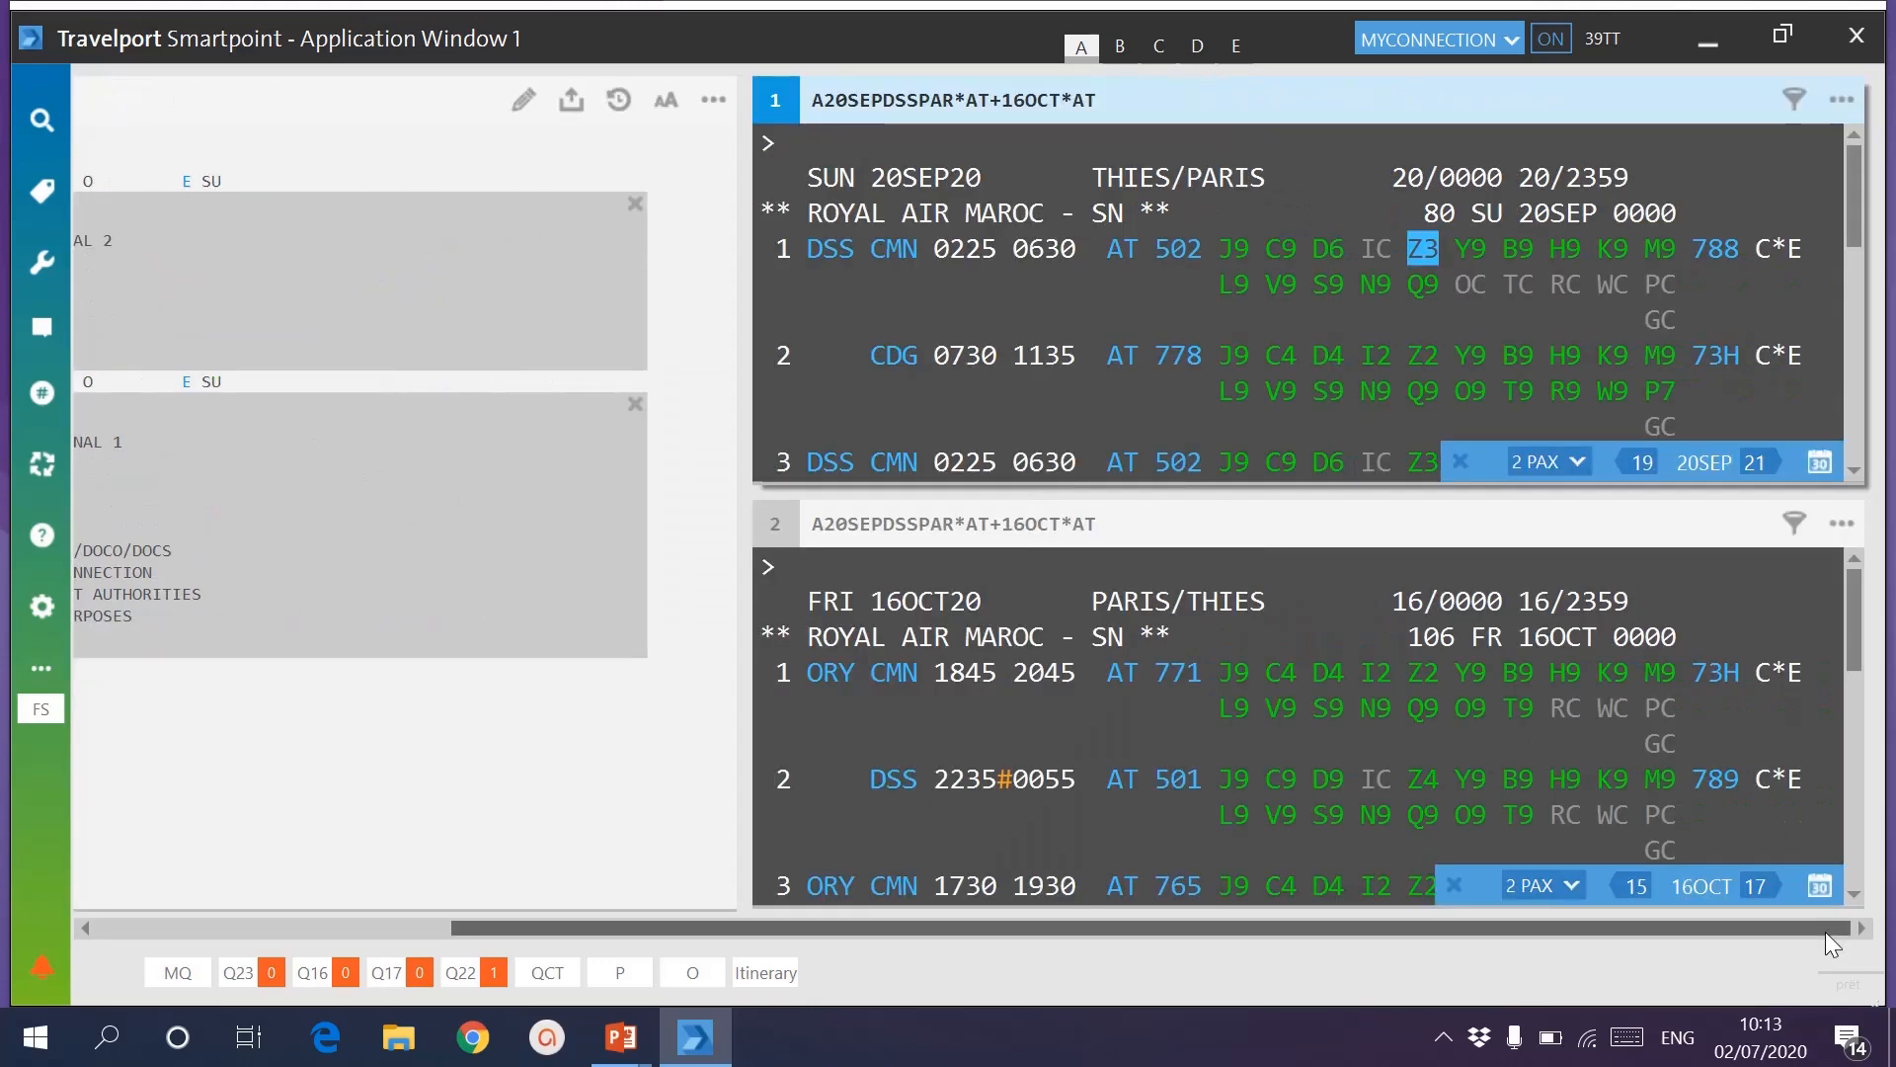
{"action": "left_click", "coordinate": [1323, 674]}
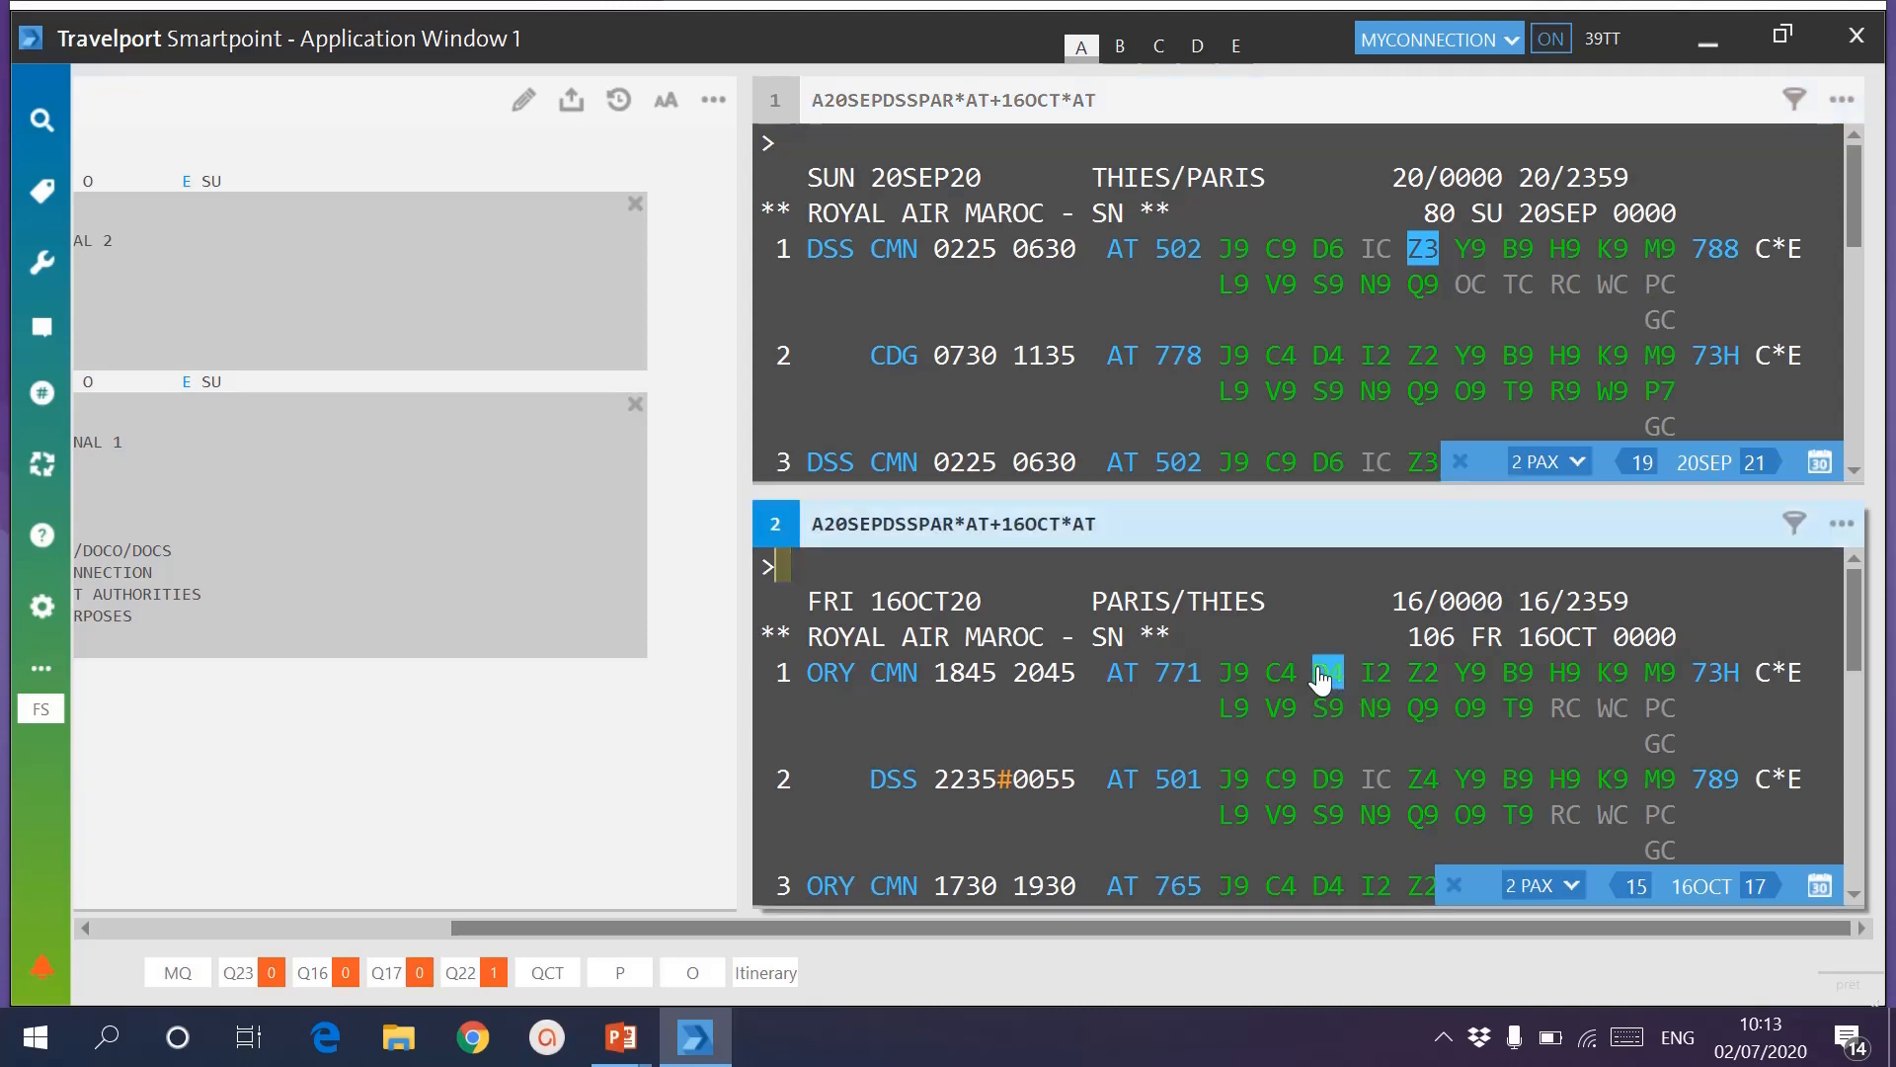
{"action": "left_click", "coordinate": [1653, 780]}
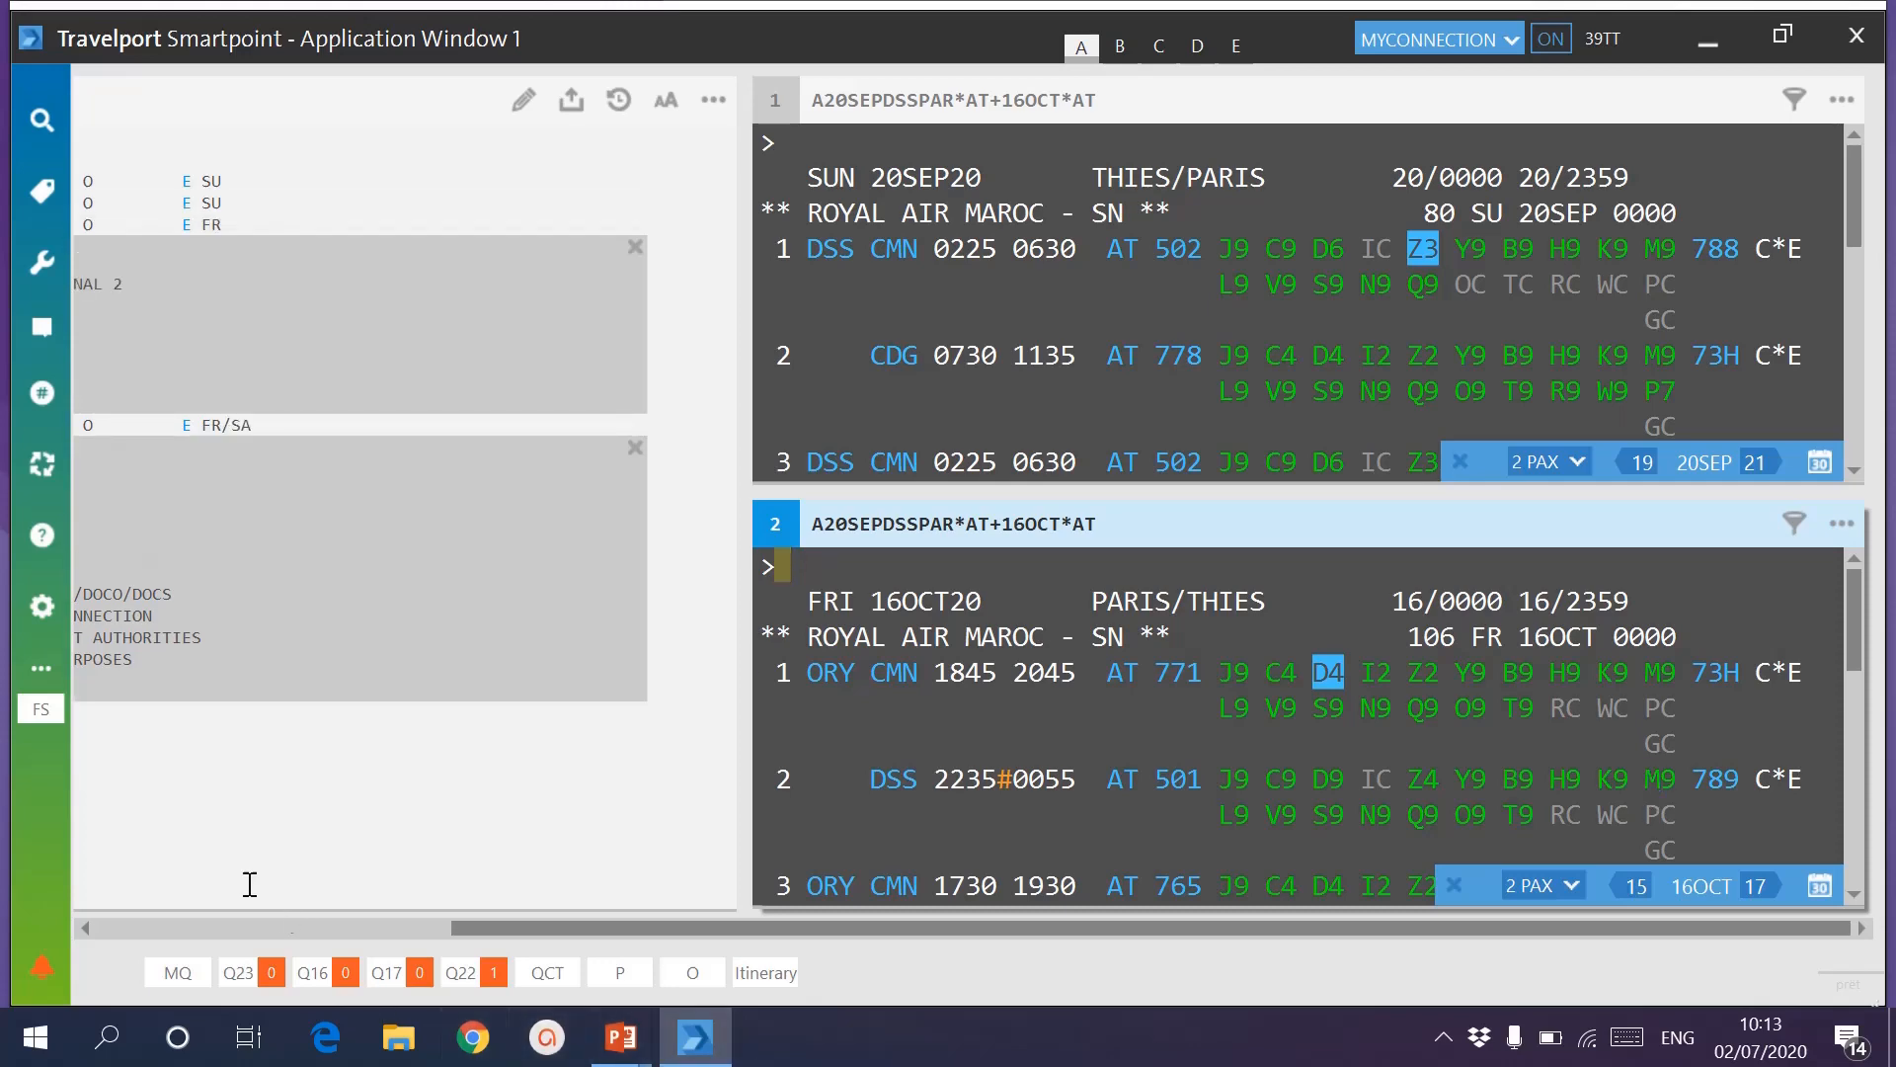
{"action": "left_click", "coordinate": [221, 932]}
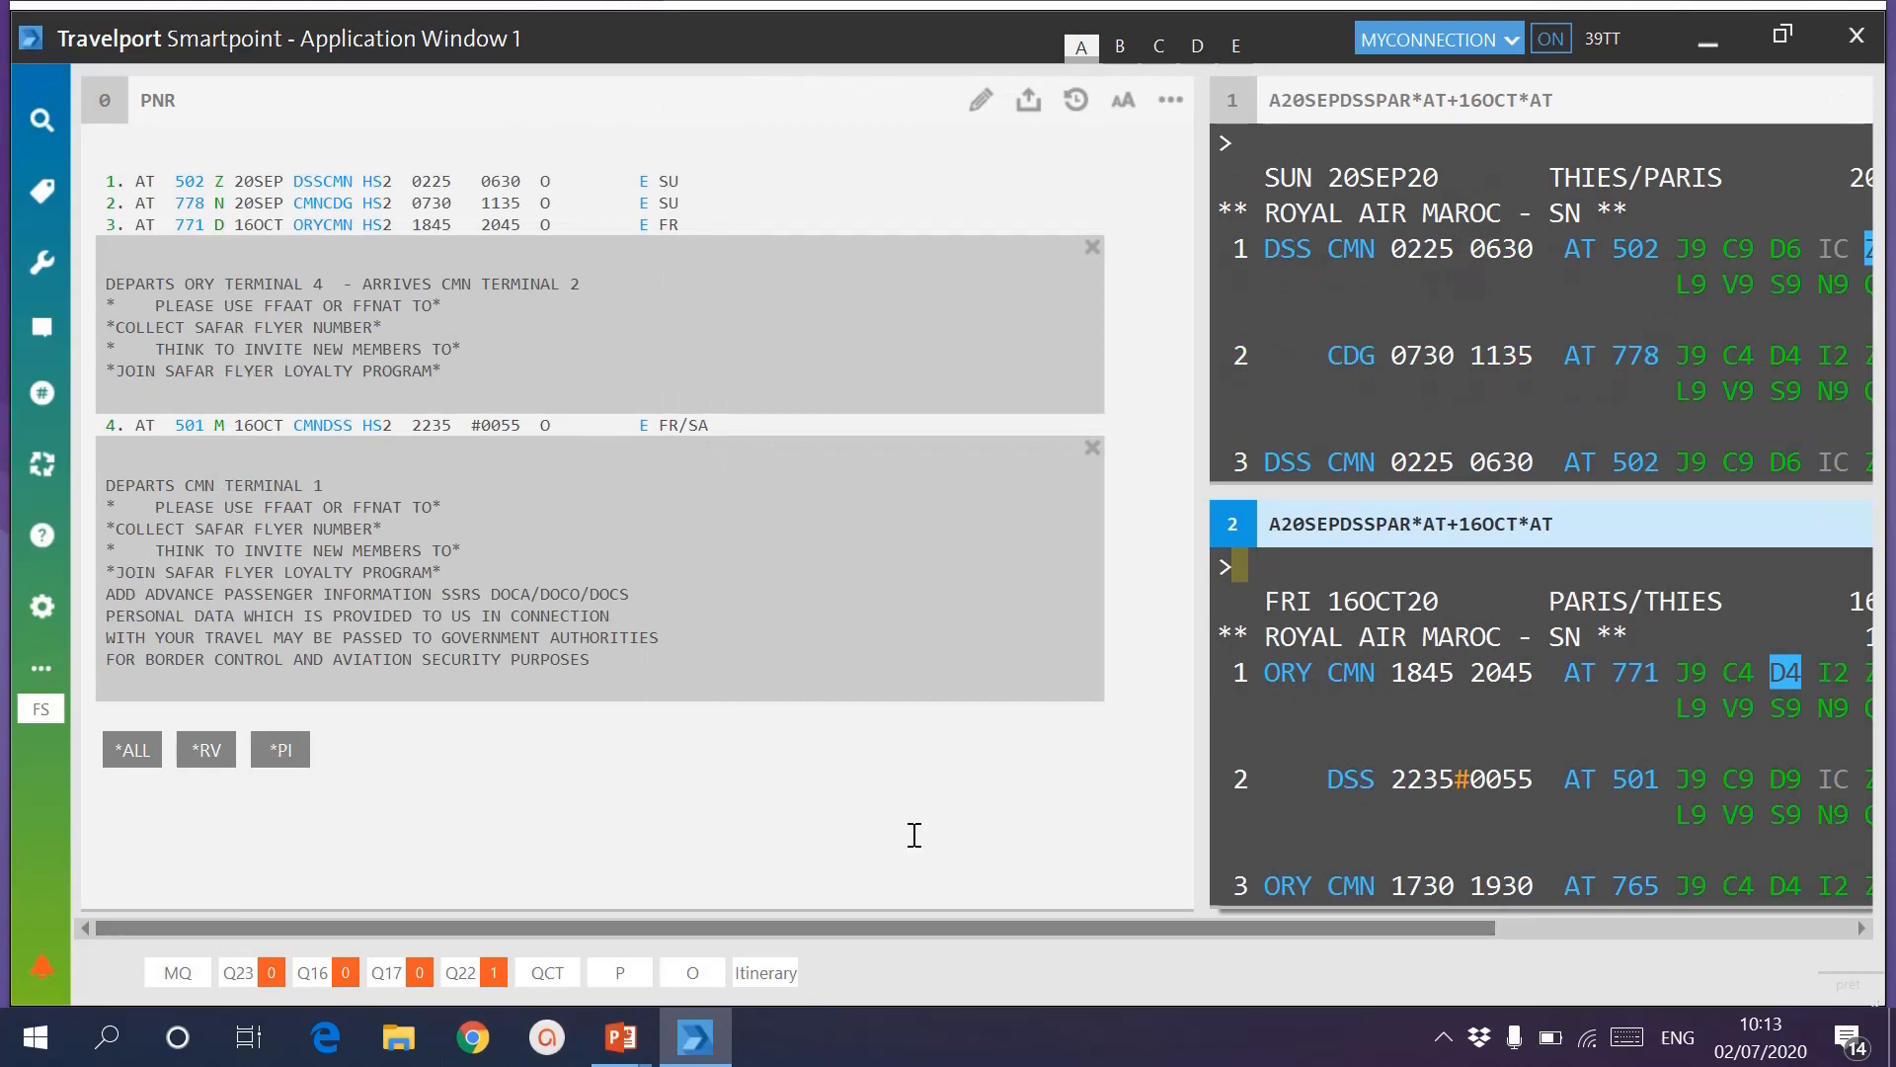
{"action": "left_click", "coordinate": [1634, 925]}
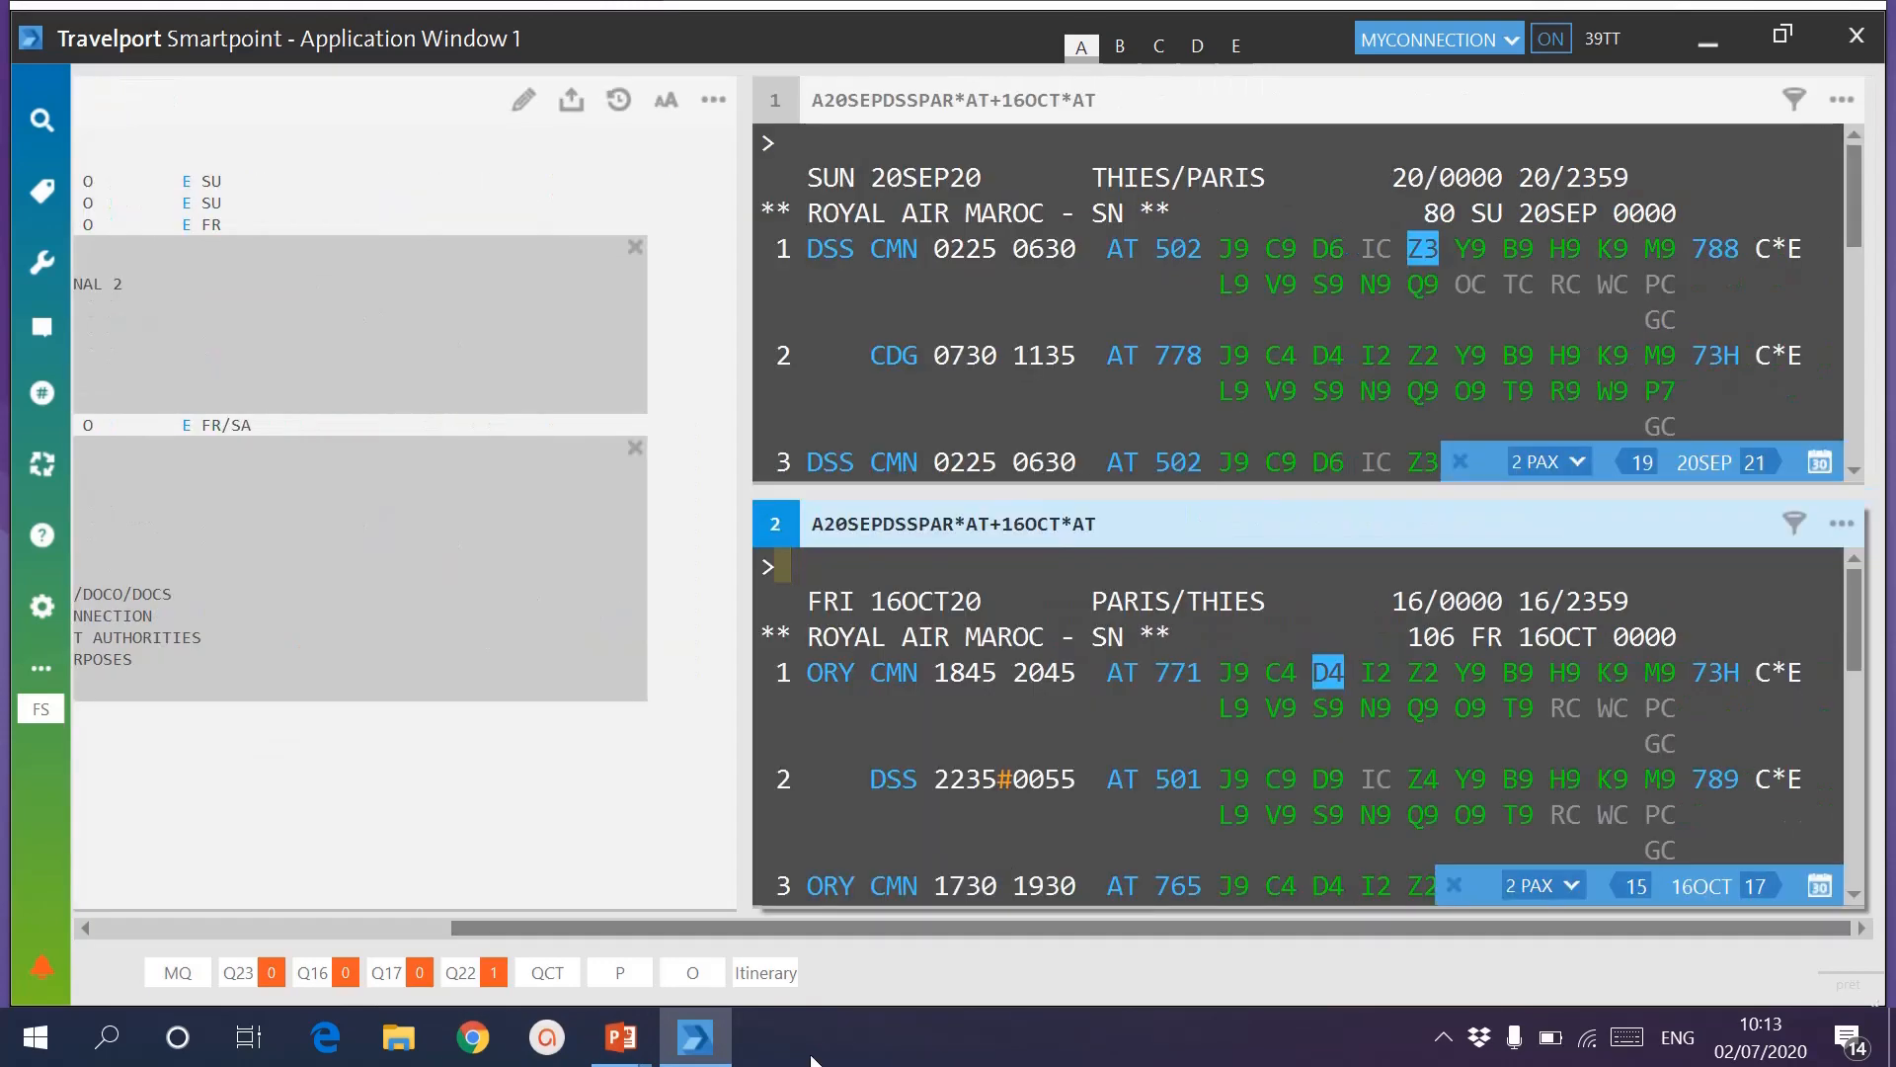
Switch to the PowerPoint slide show of LA VENTE and advance from the connecting flights slide to the FORMAT AIDE slide.
{"action": "mouse_move", "coordinate": [620, 1037]}
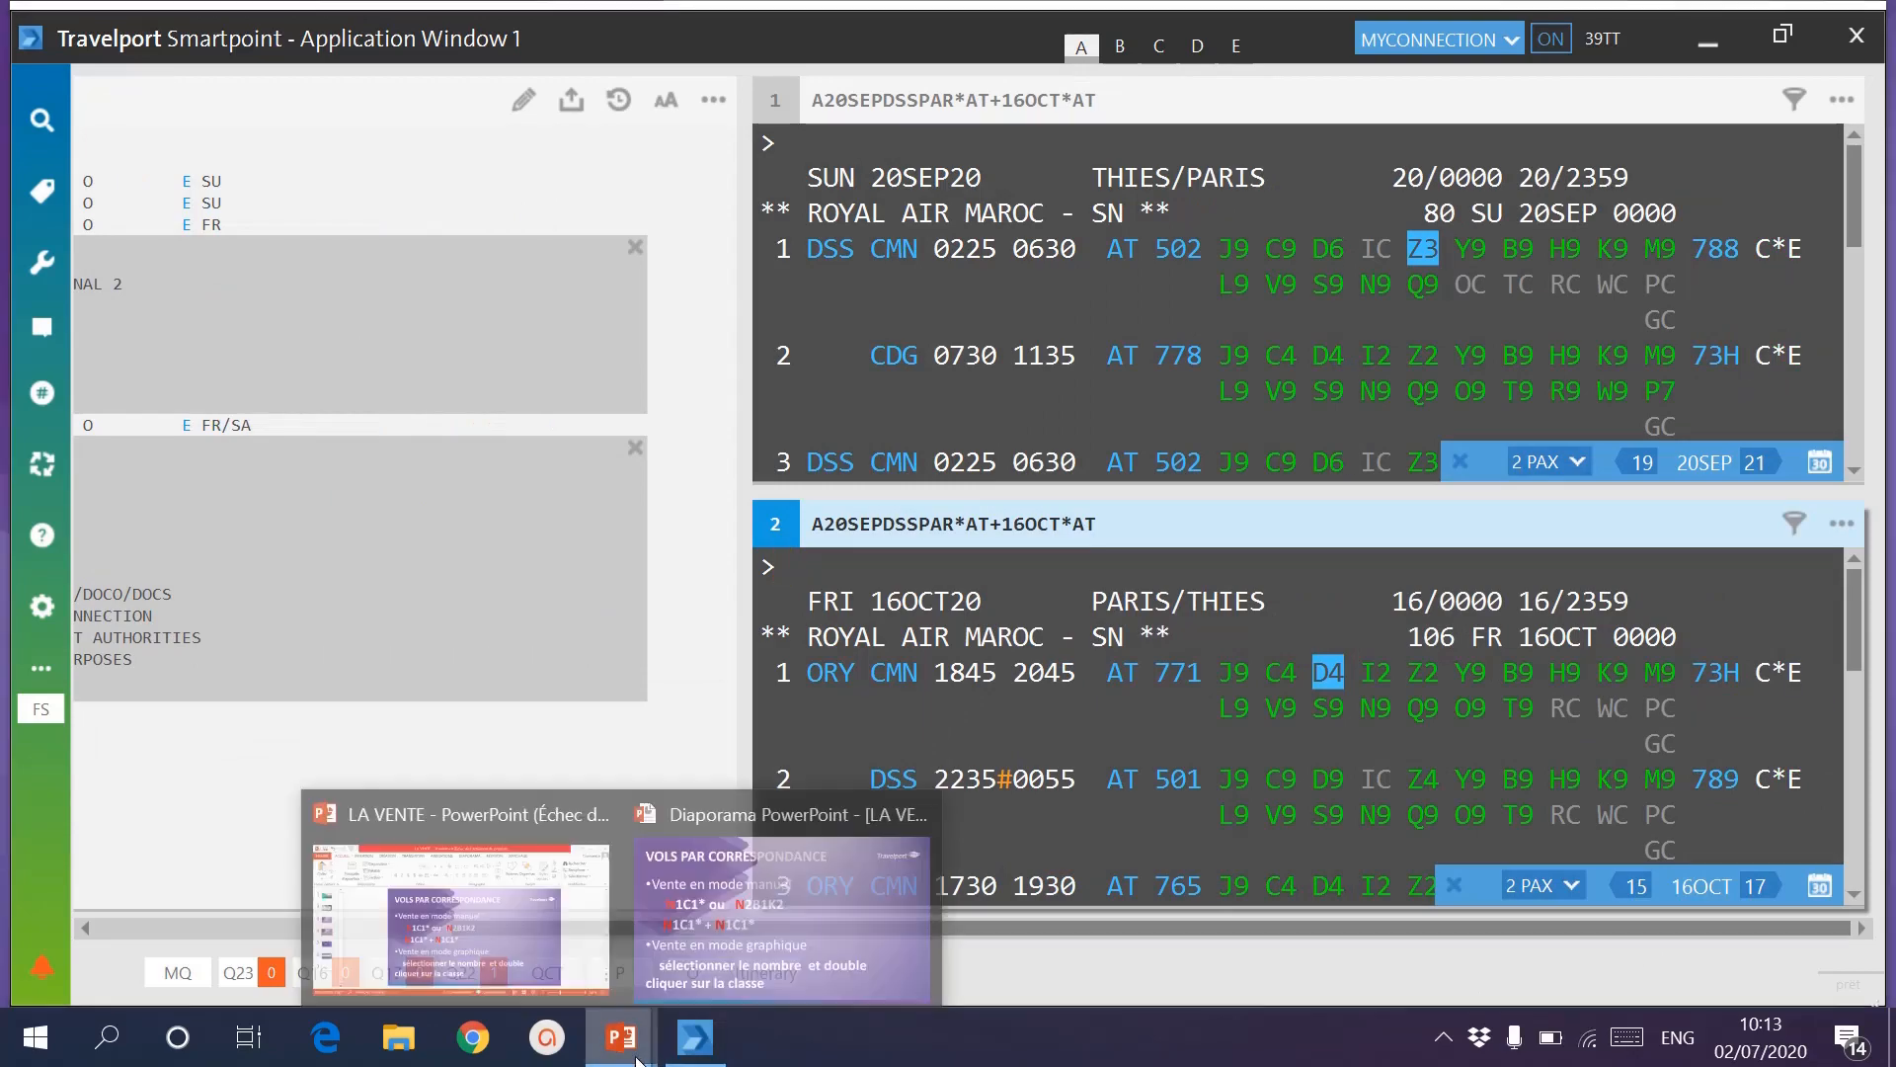
{"action": "left_click", "coordinate": [767, 952]}
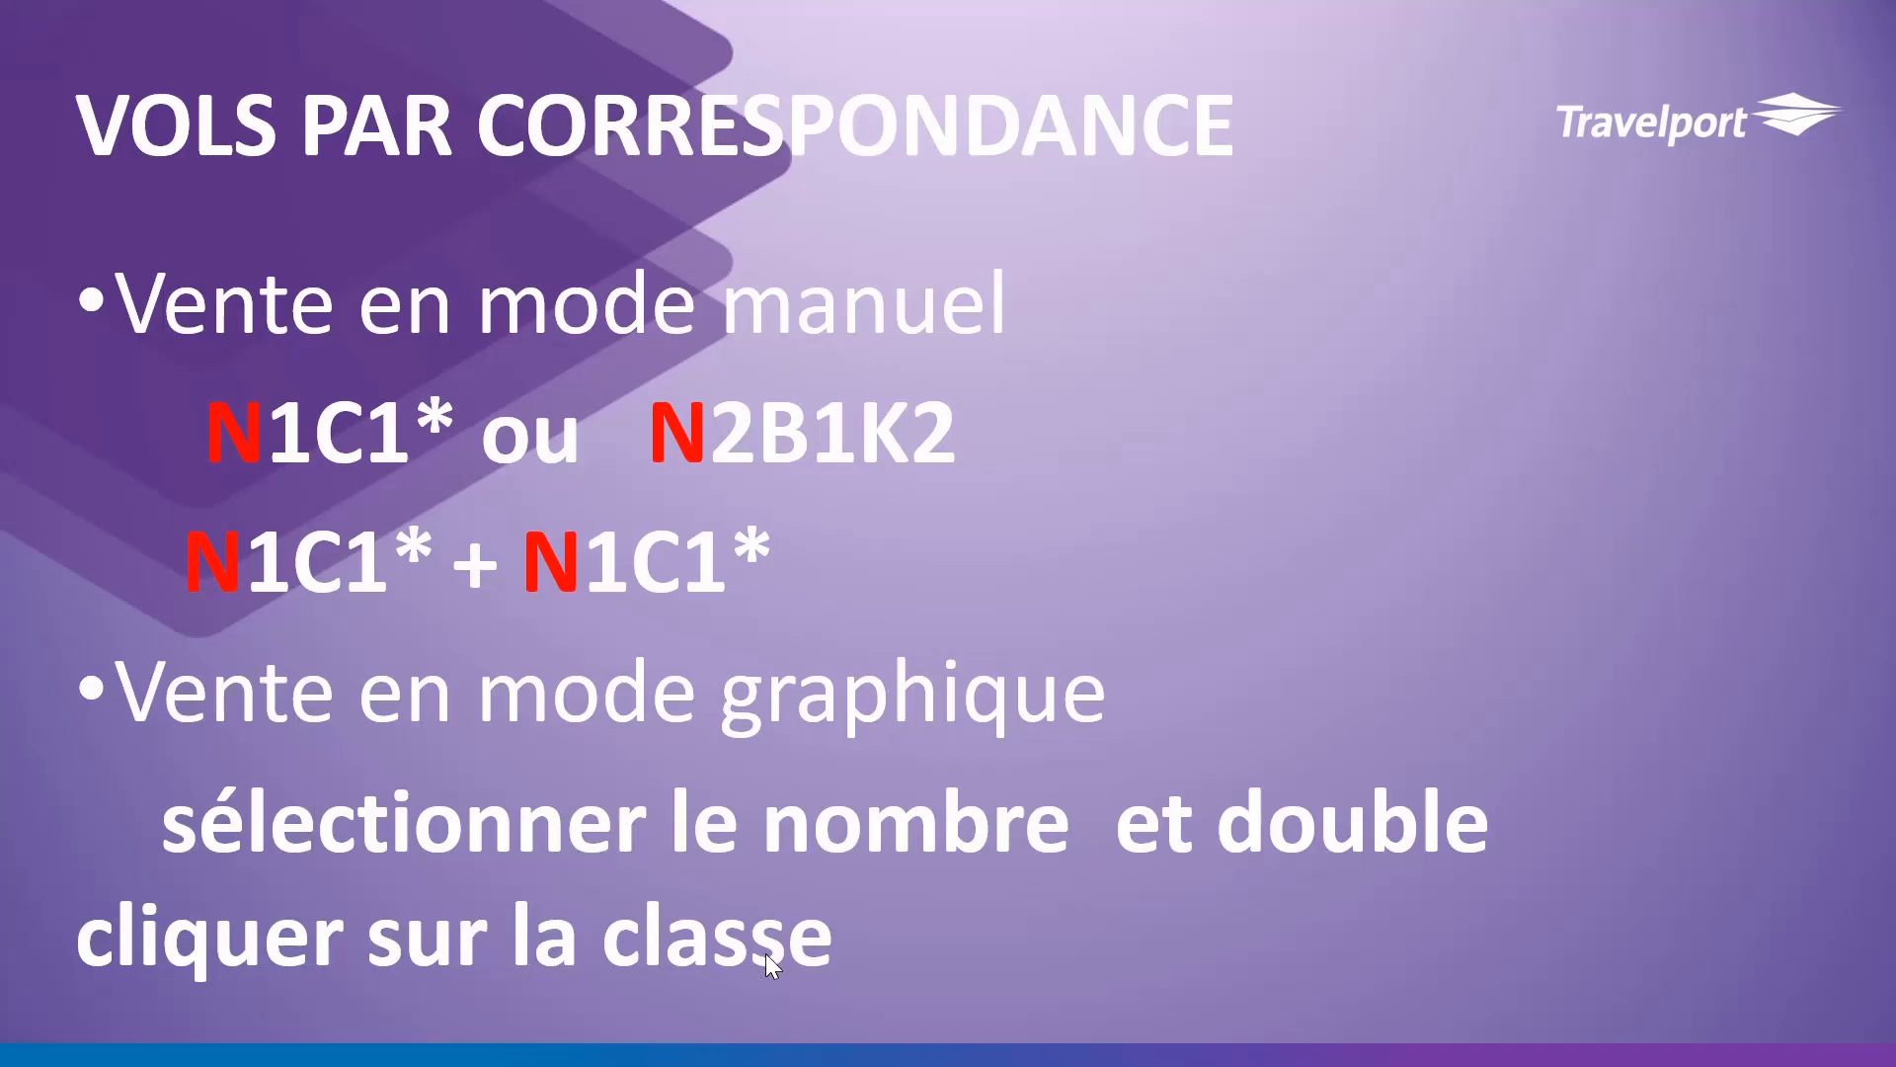
{"action": "left_click", "coordinate": [994, 409]}
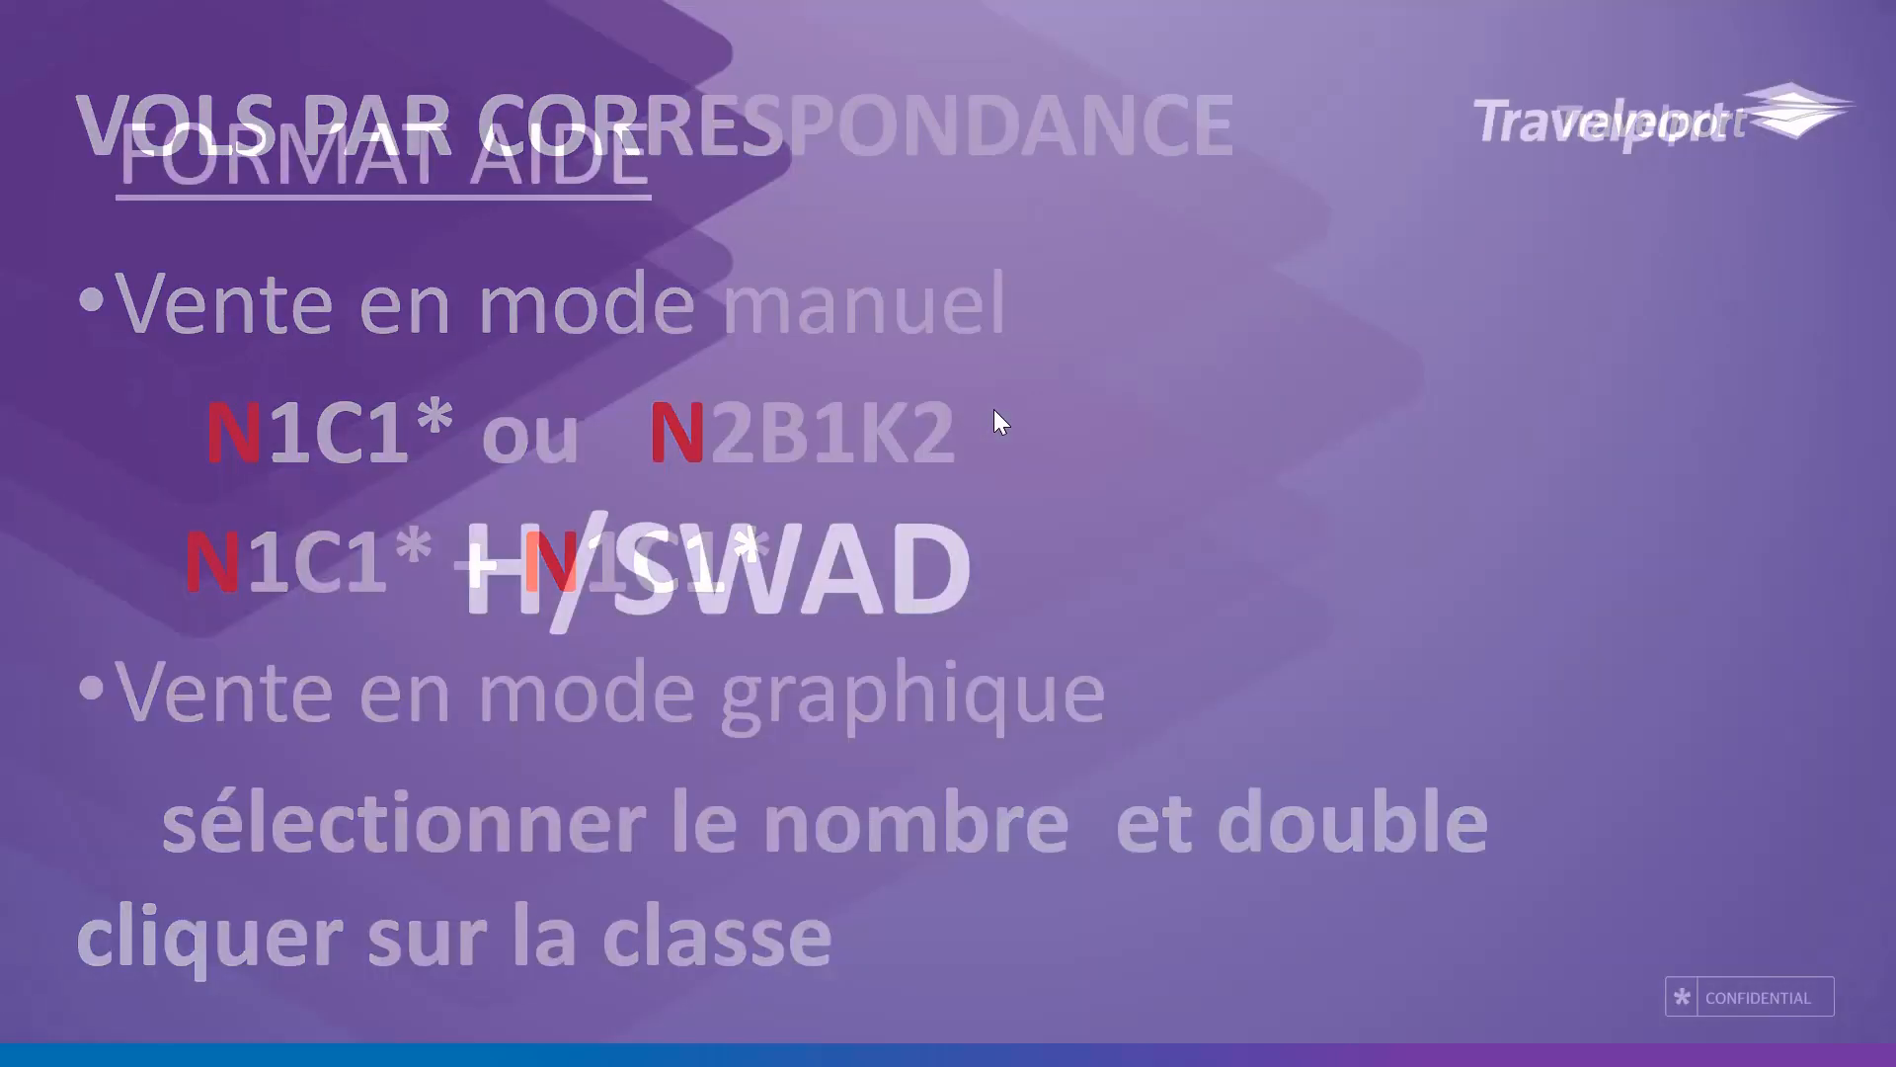